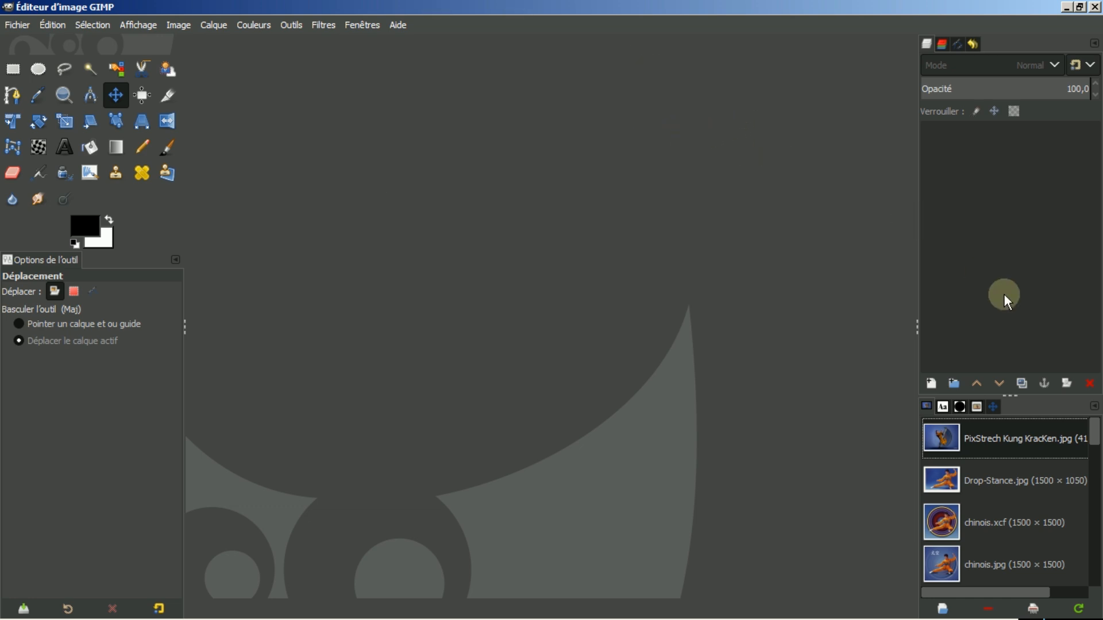
Step: Open PixStrech Kung KracKen.jpg and Drop-Stance.jpg as separate images and bring Drop-Stance to the front
double_click(1006, 440)
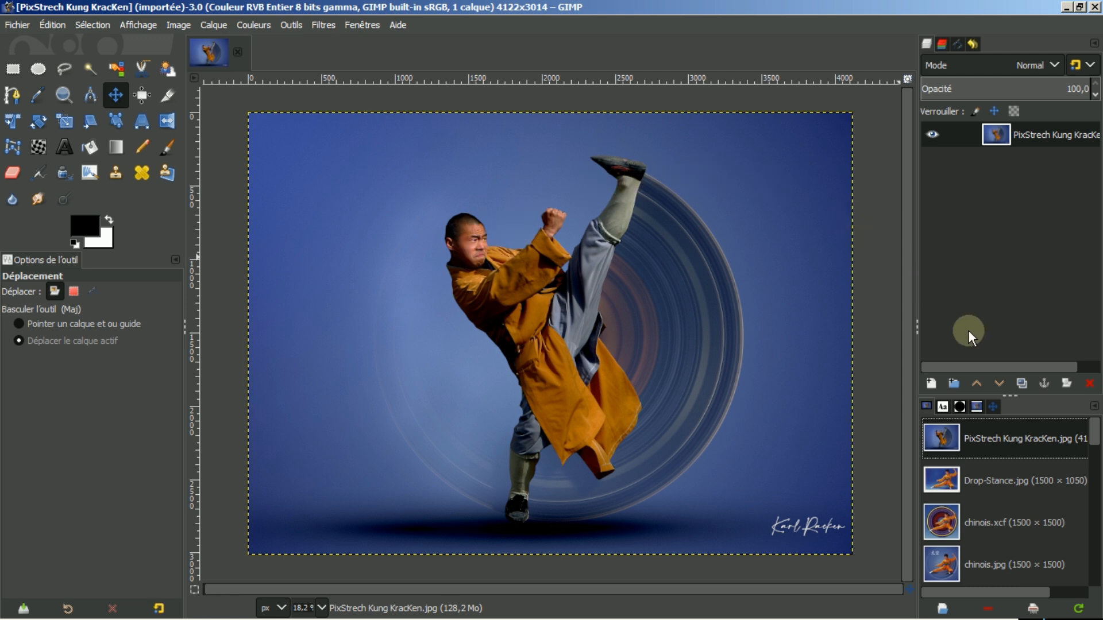
click(987, 487)
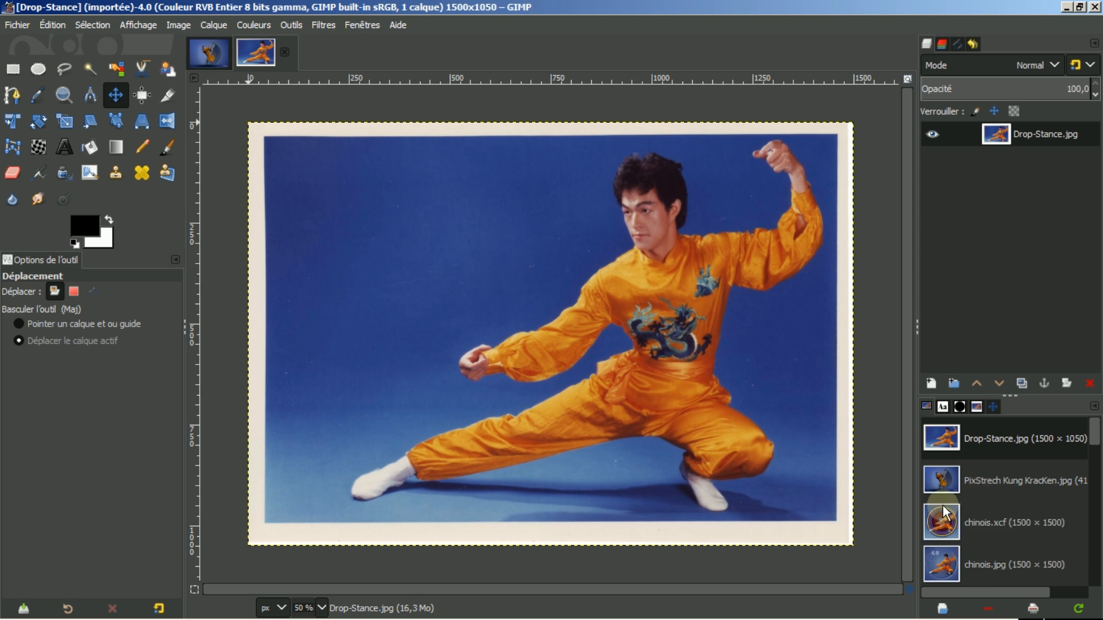
click(208, 56)
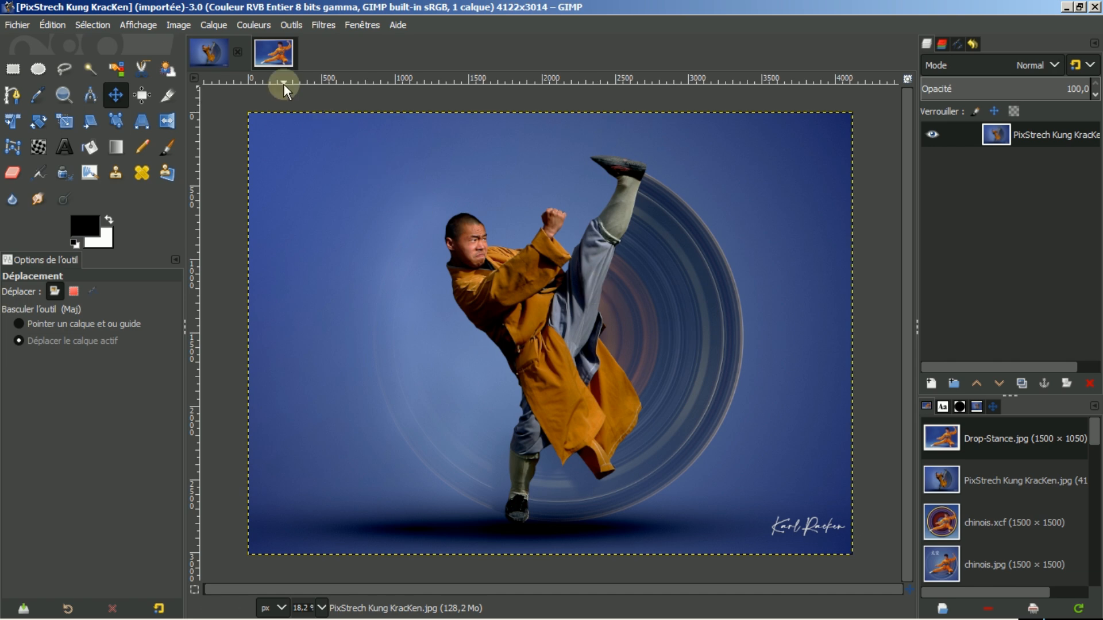
click(278, 51)
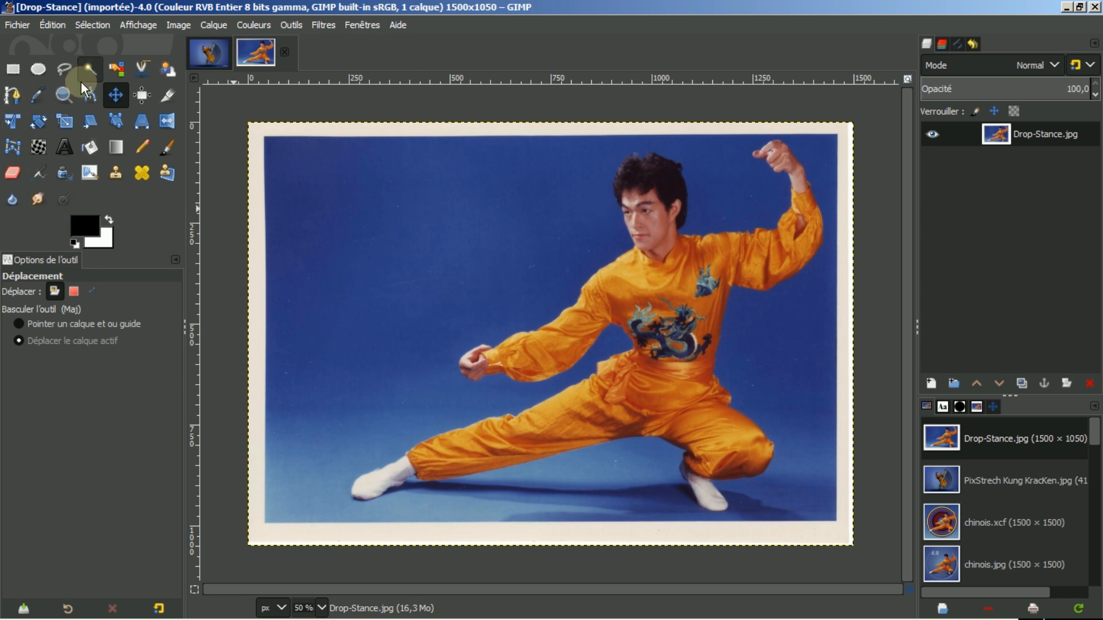
Step: Try a circular selection about 318 px wide on the blue background, and clear it
click(39, 69)
drag(383, 215, 511, 343)
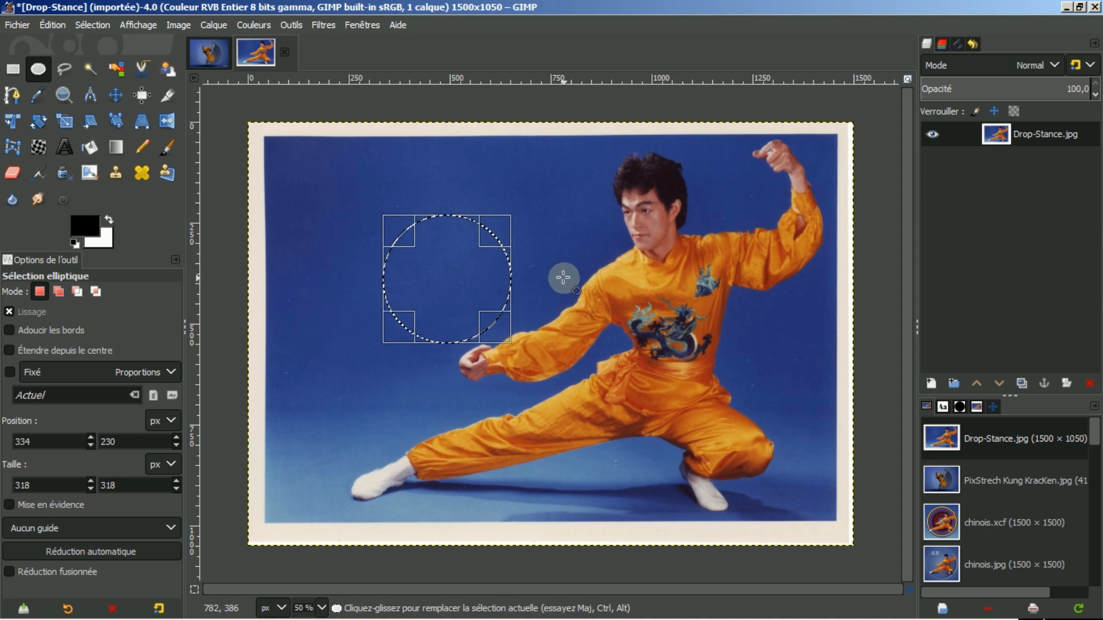
click(76, 24)
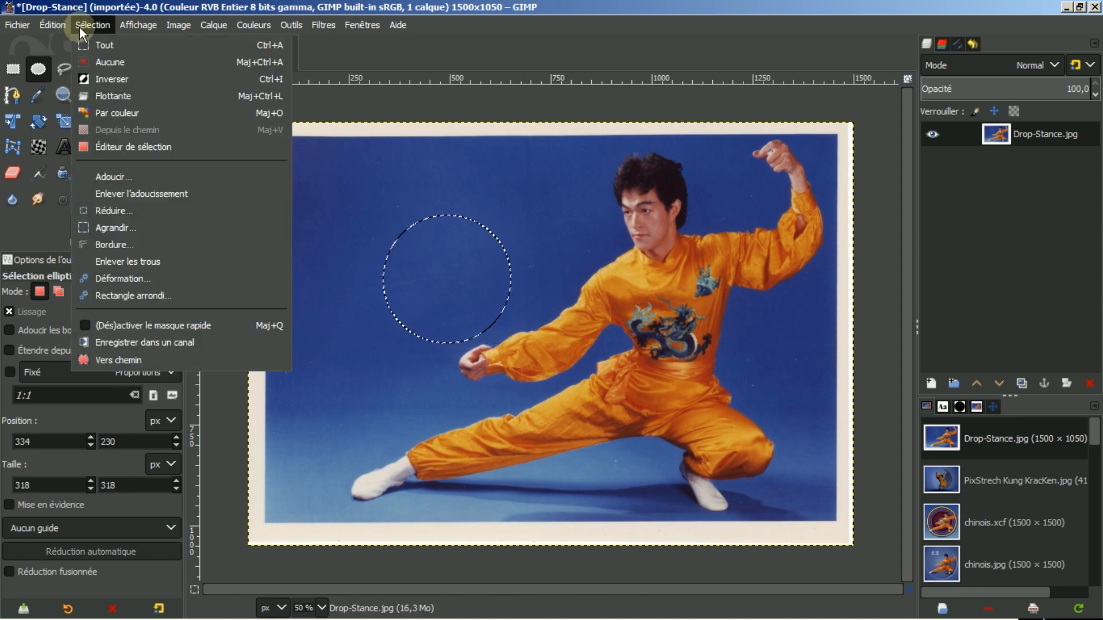
click(102, 62)
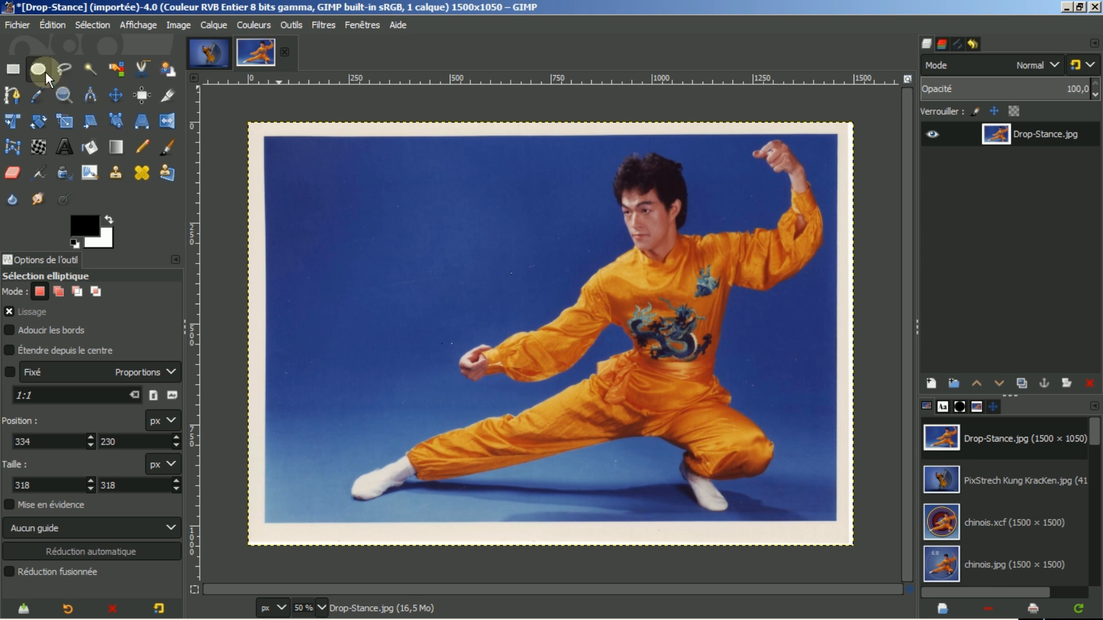
Step: Try a circular selection about 1268 px wide around the fighter, expanding from the centre with fixed 1:1 proportions, and clear it
click(10, 351)
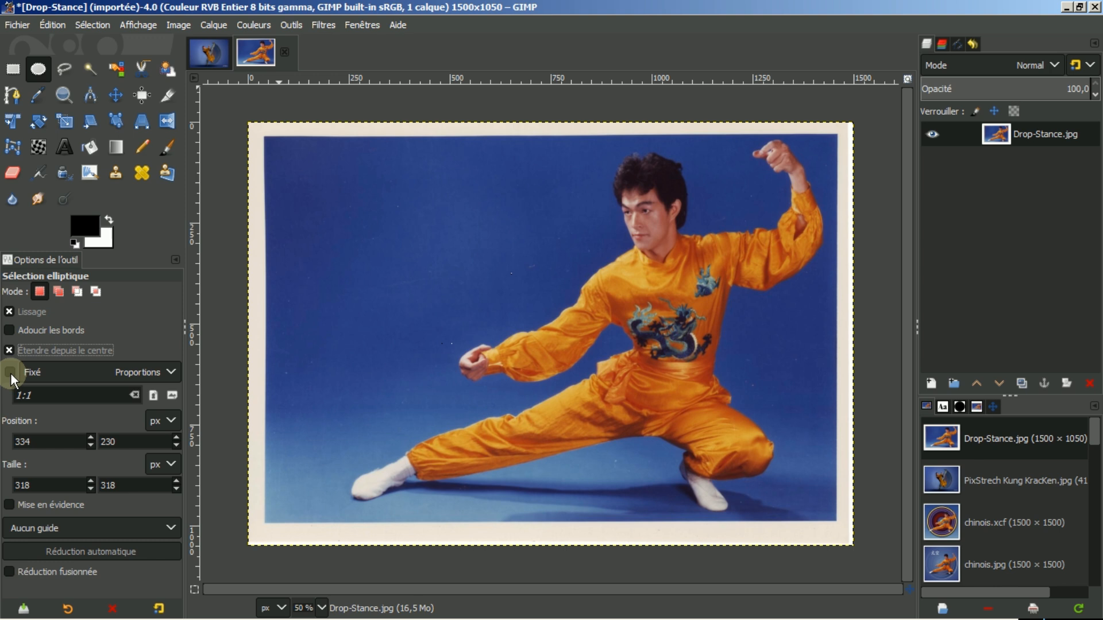
click(10, 372)
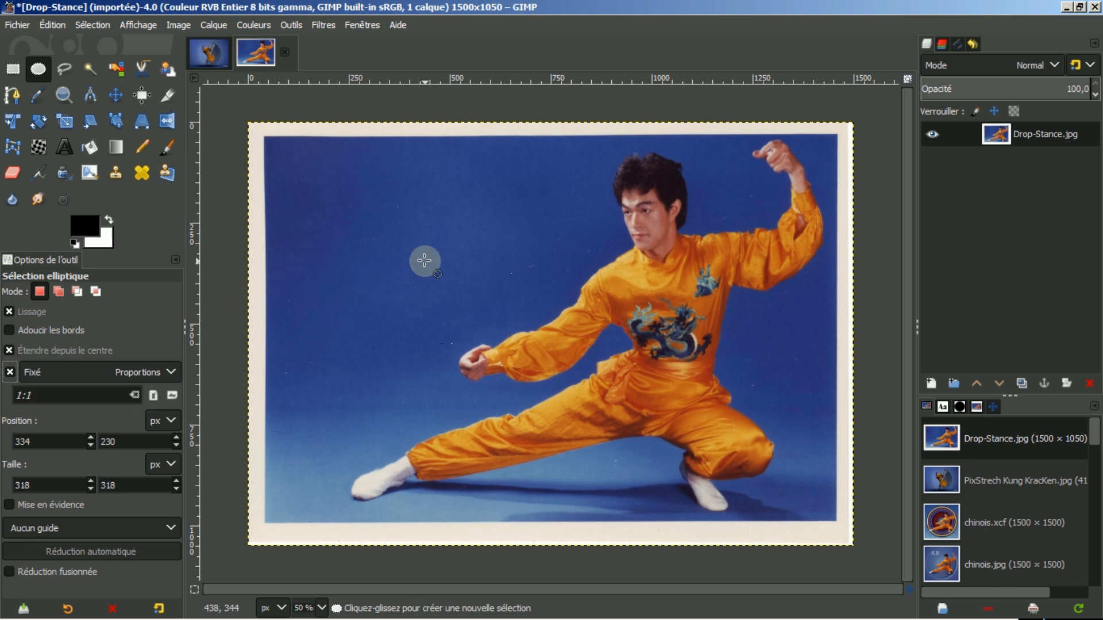
mouse_move(477, 311)
mouse_down()
mouse_move(562, 415)
mouse_move(581, 466)
mouse_up()
drag(471, 302, 518, 339)
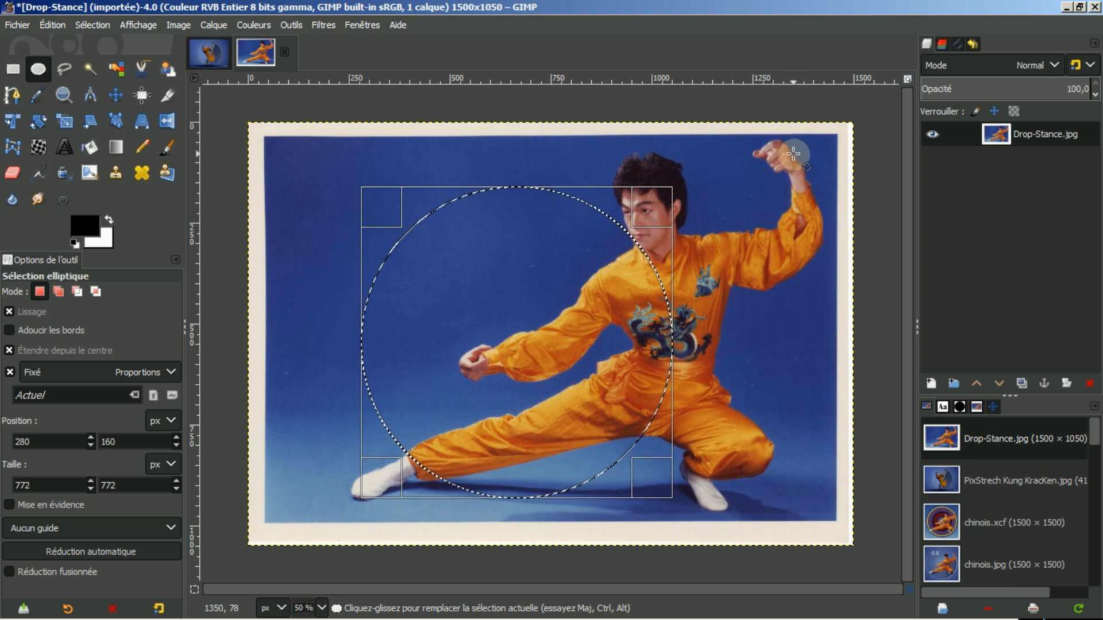
drag(530, 335, 693, 278)
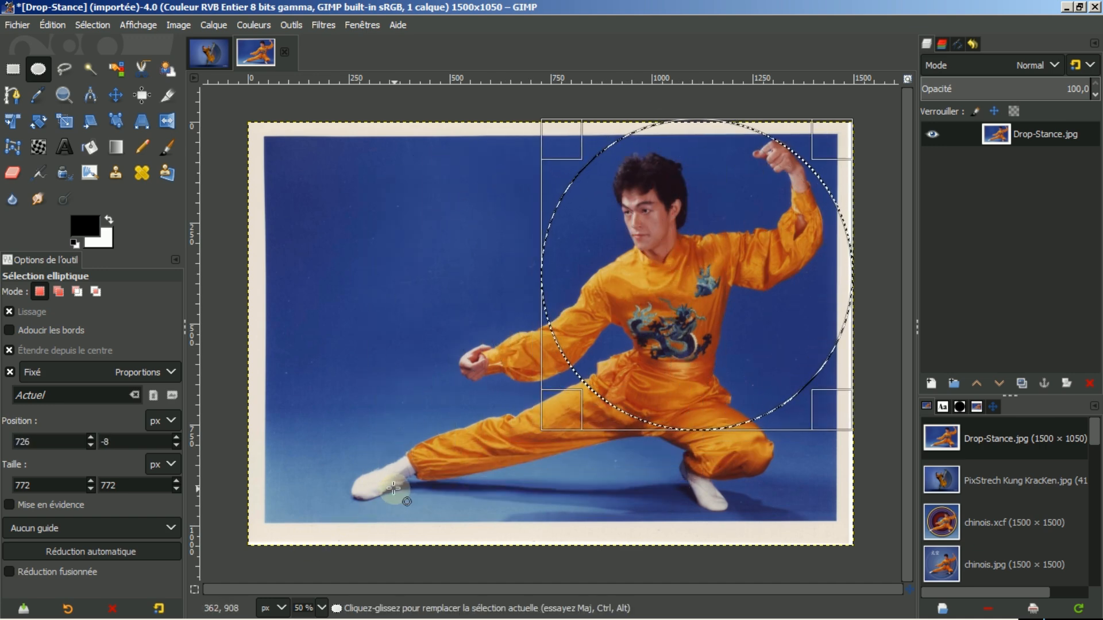
drag(566, 409, 443, 506)
drag(699, 277, 609, 339)
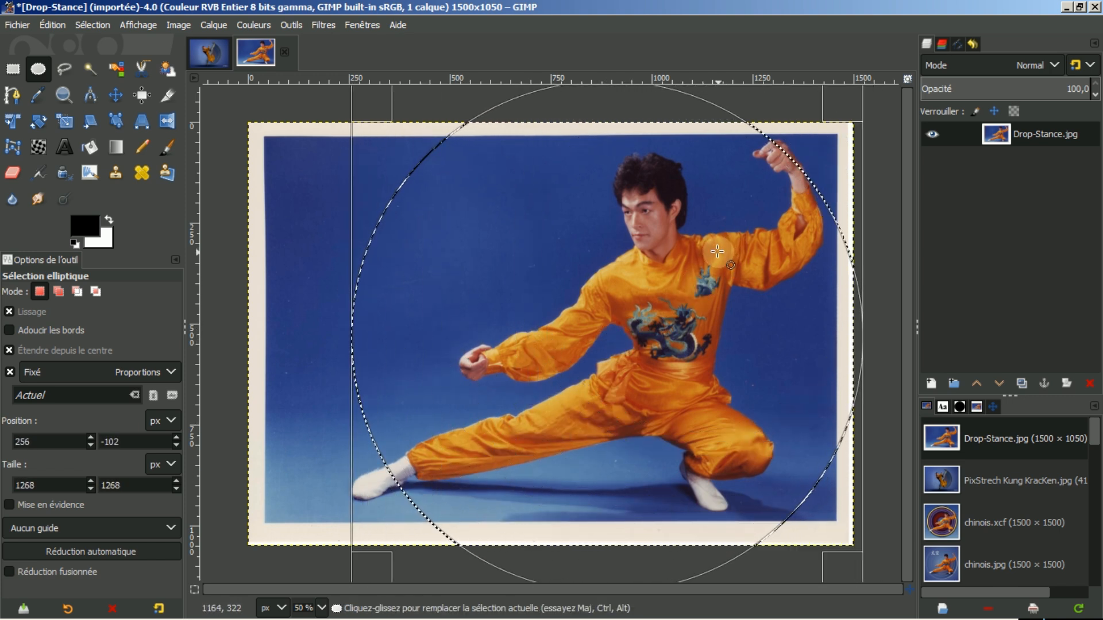
click(626, 205)
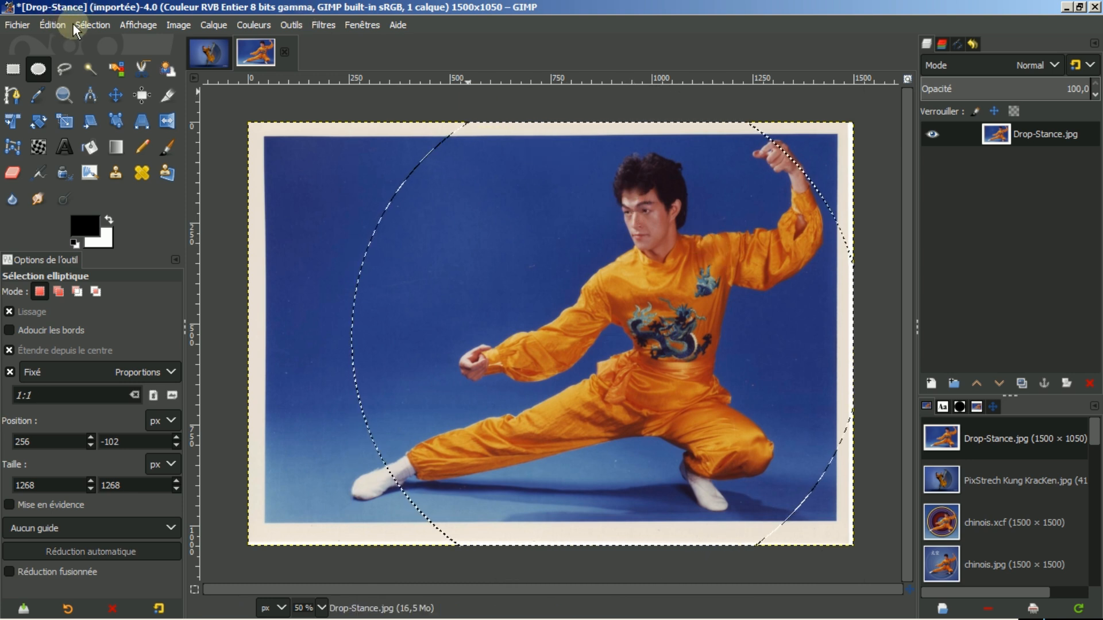
click(91, 25)
click(112, 61)
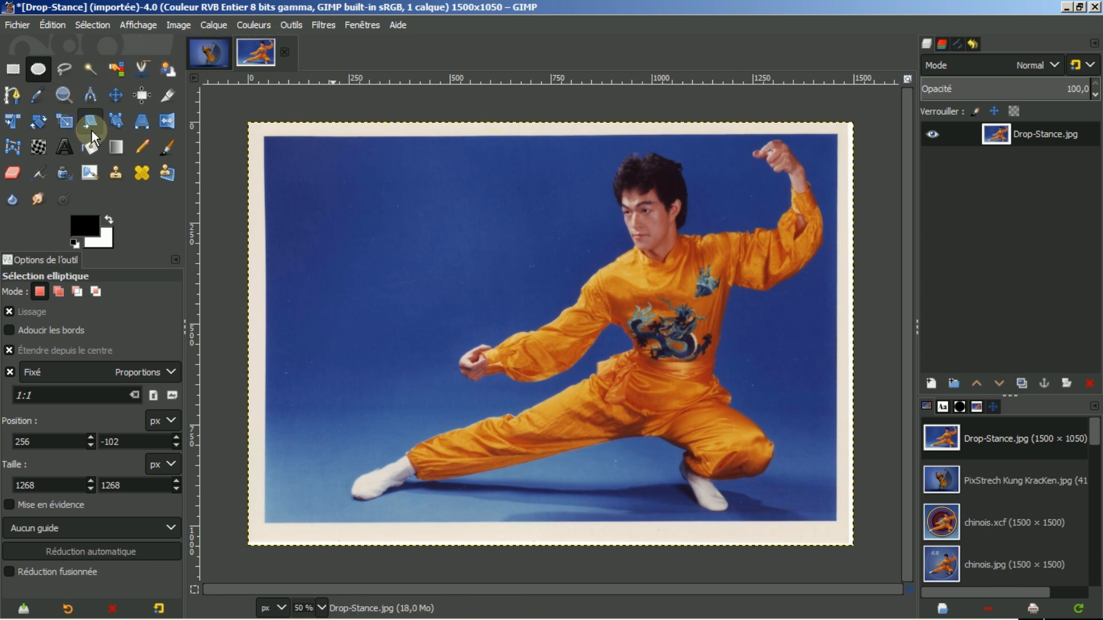
Step: Crop the Drop-Stance layer to about 1406 × 956 px, excluding the white border, and fit the canvas to the layers
click(168, 95)
drag(333, 205, 750, 465)
drag(563, 436, 547, 497)
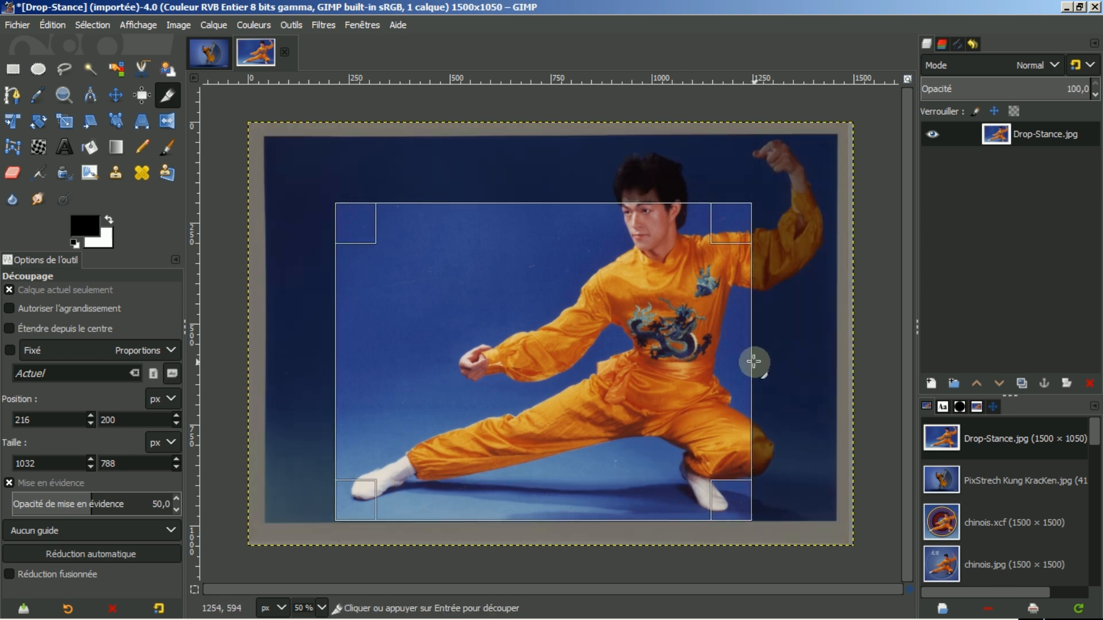
drag(727, 327, 810, 338)
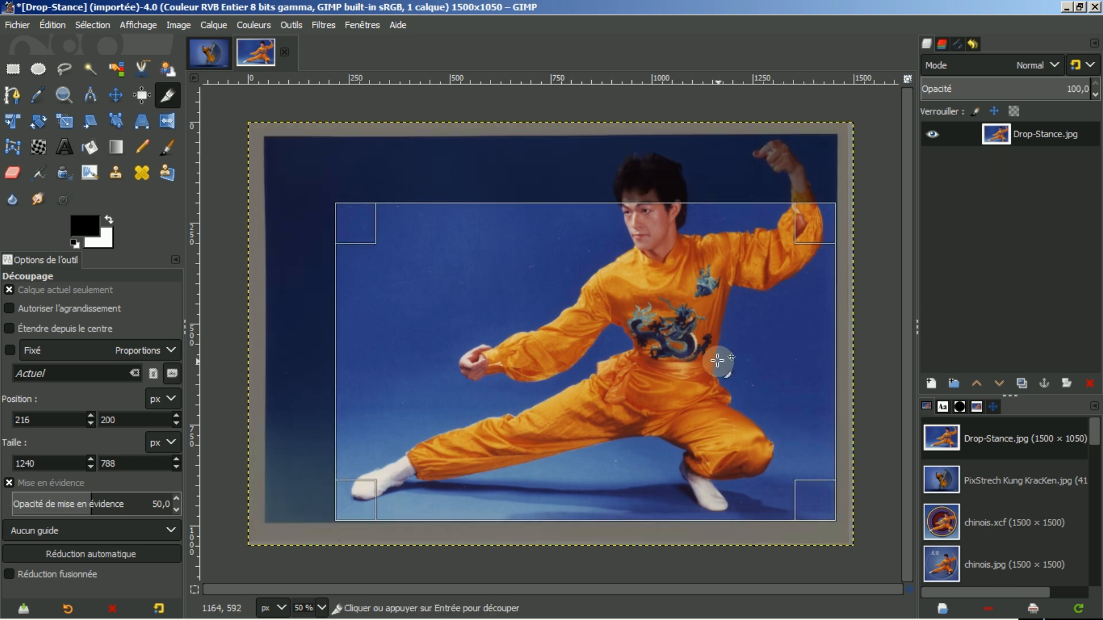
drag(364, 333, 295, 338)
drag(564, 225, 546, 156)
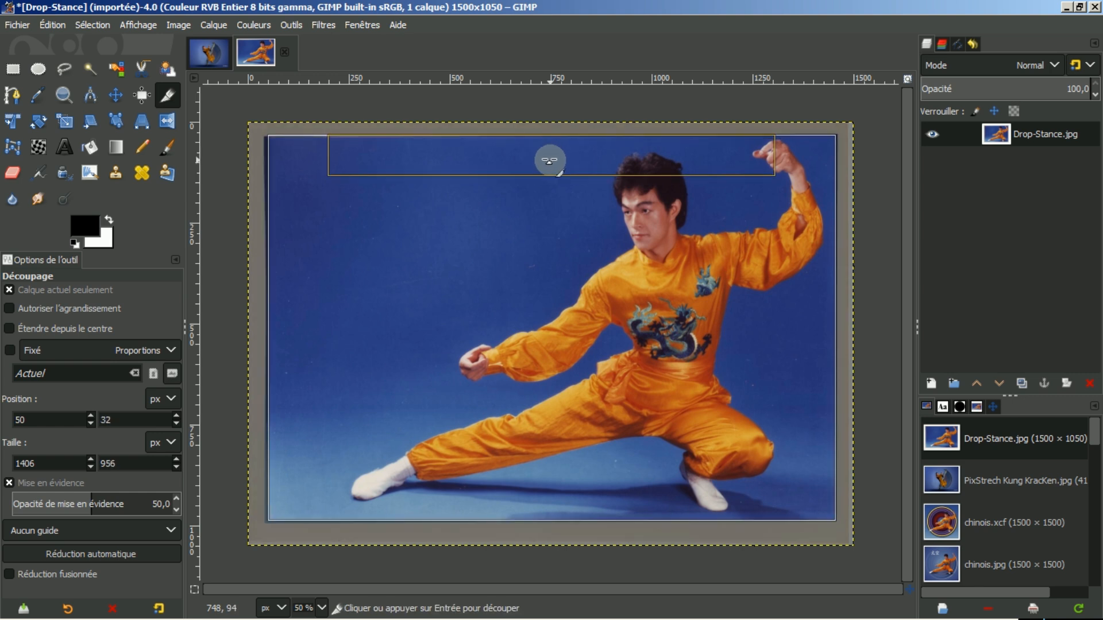
click(600, 263)
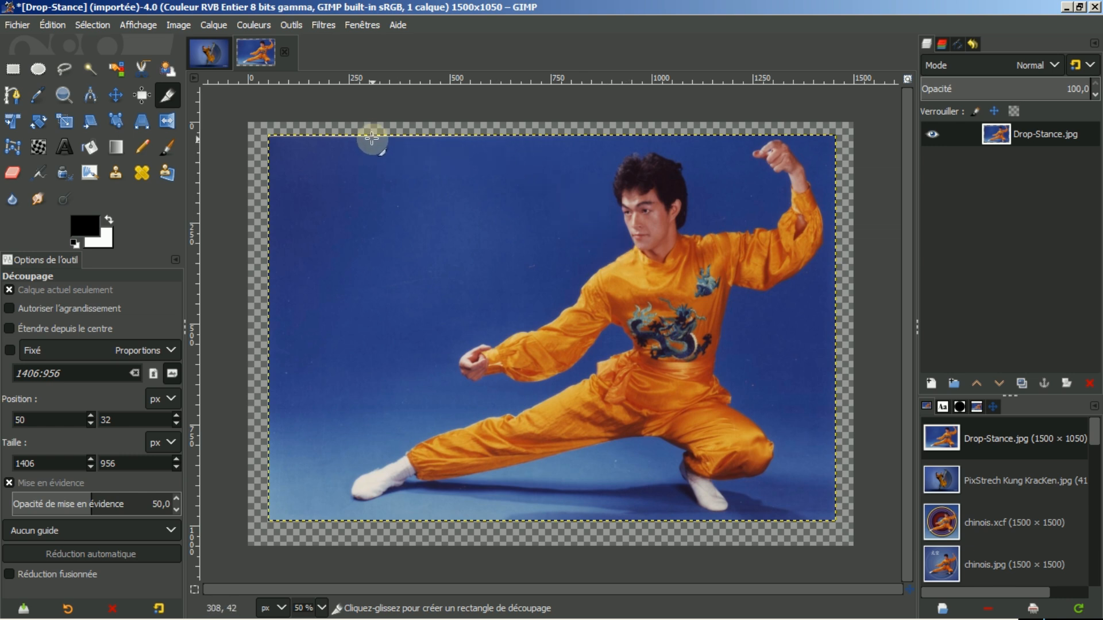
click(176, 26)
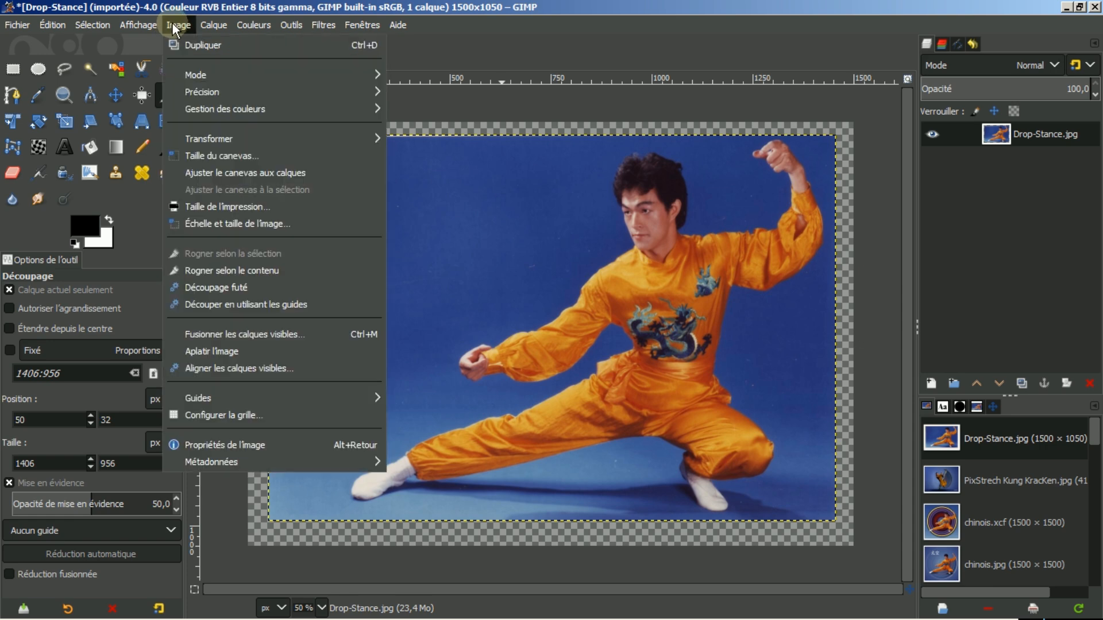
click(195, 173)
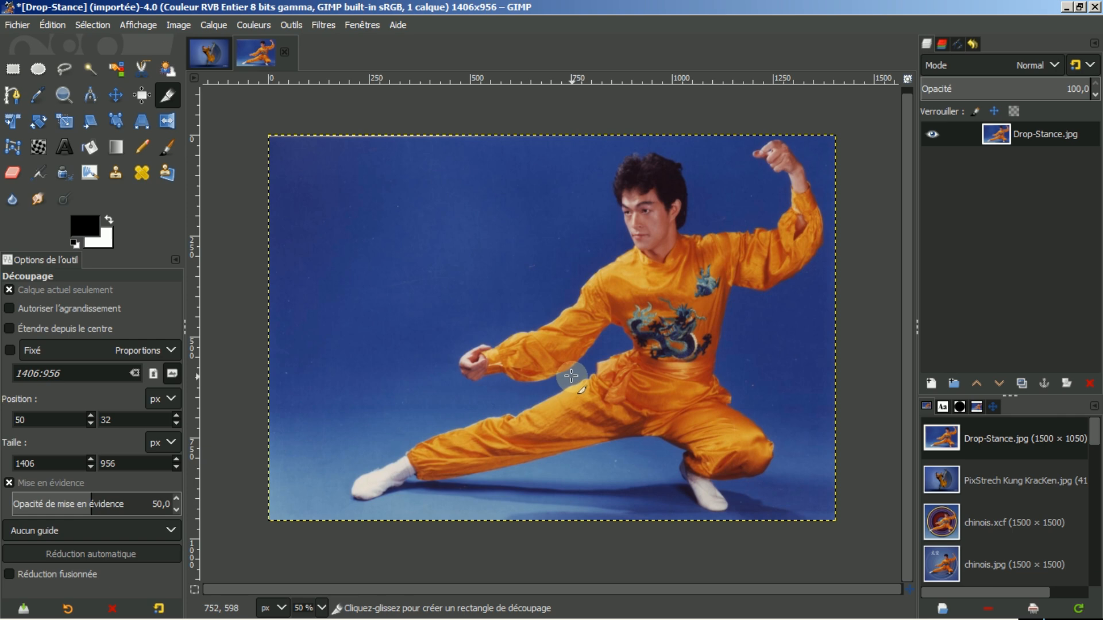
Step: Launch the G'MIC-Qt interactive Extract Foreground filter from the Contours group on the Drop-Stance image
click(216, 54)
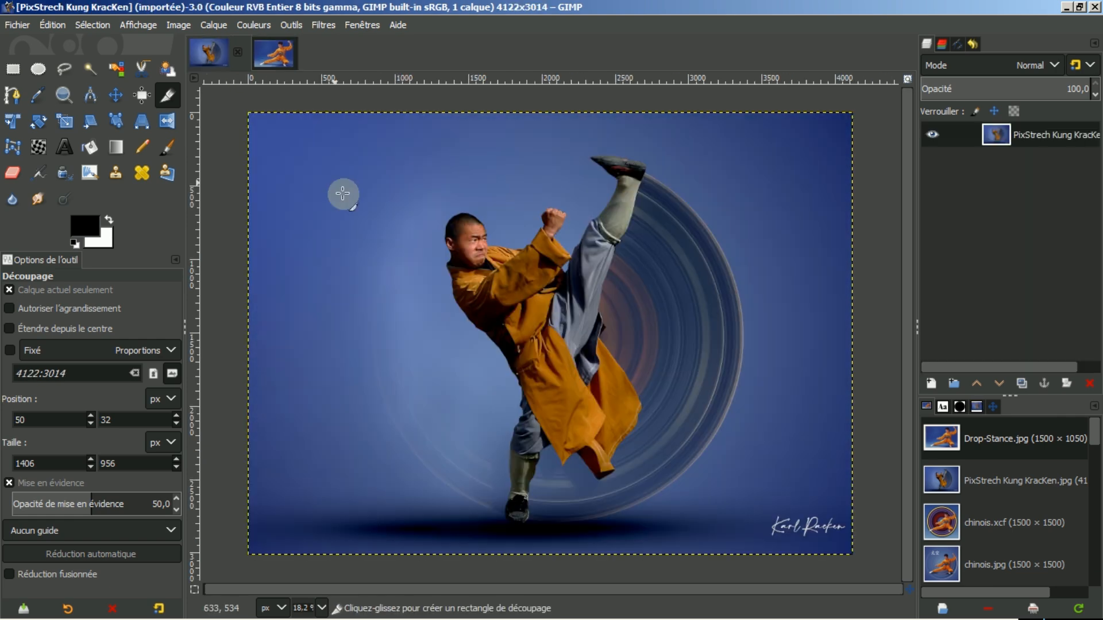
click(277, 46)
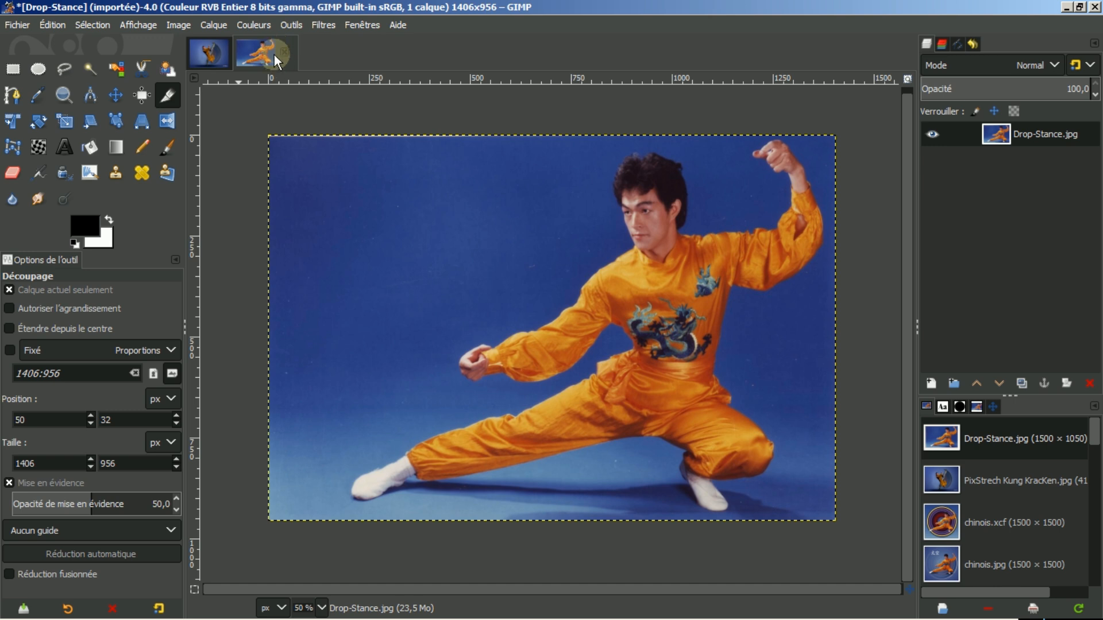
click(322, 24)
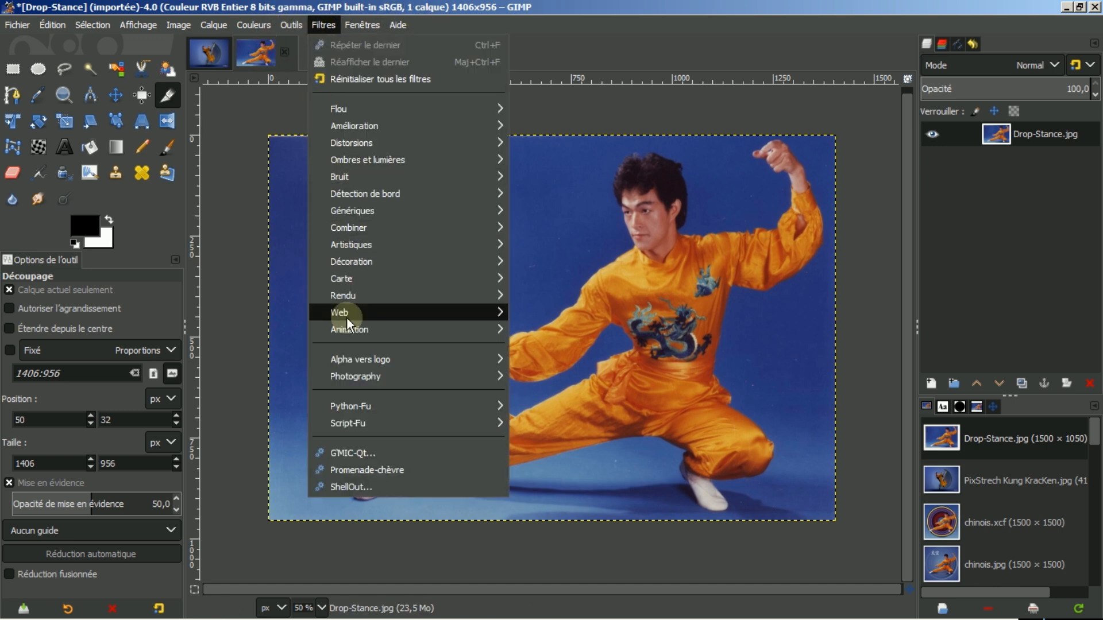
click(342, 452)
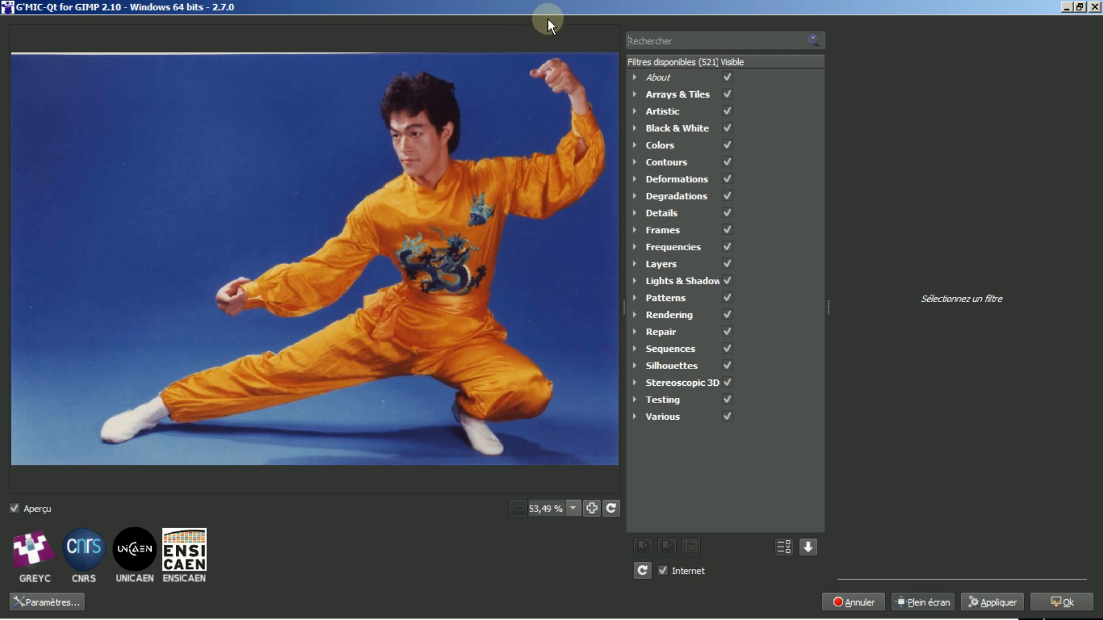
click(636, 162)
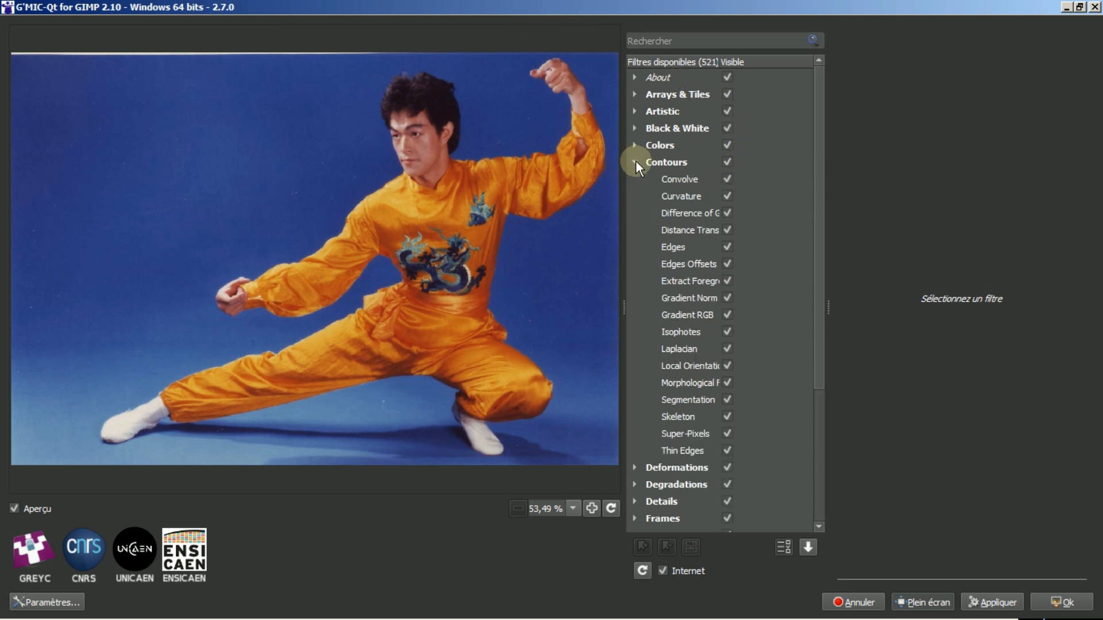
click(687, 280)
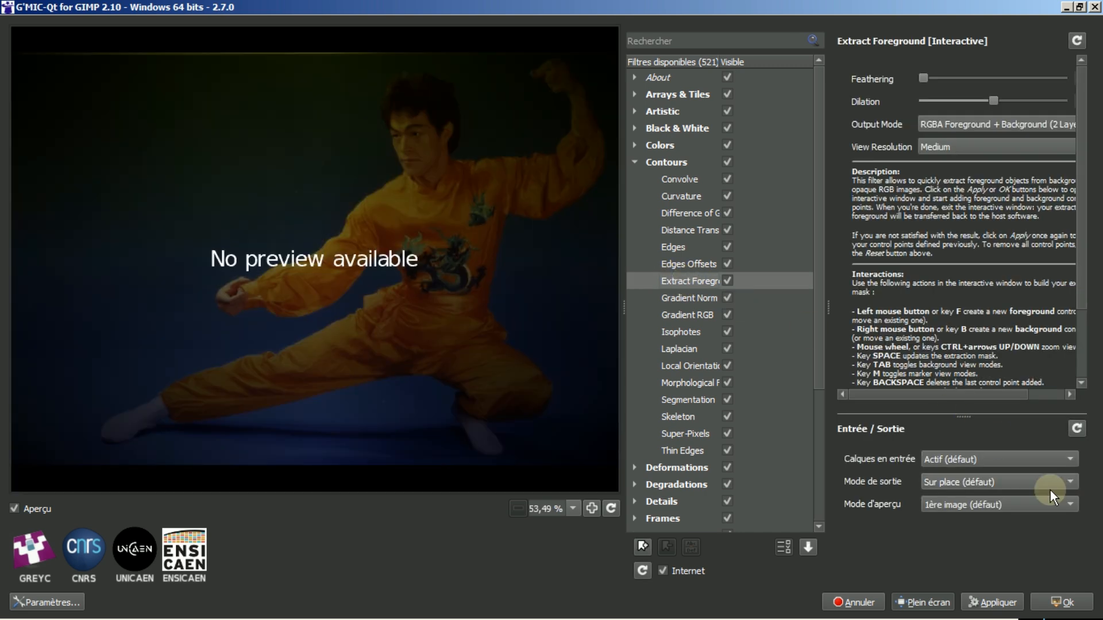
click(1056, 608)
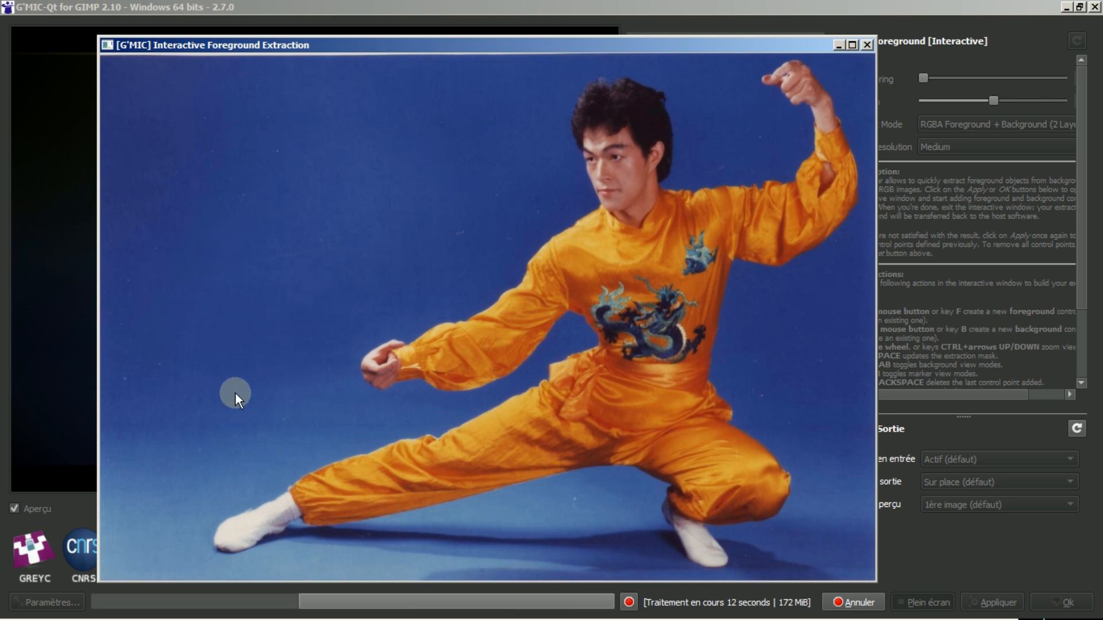
Step: Place foreground control points on the fighter's outstretched foot and leg, waist, chest, lowered arm and fist
click(232, 540)
click(325, 494)
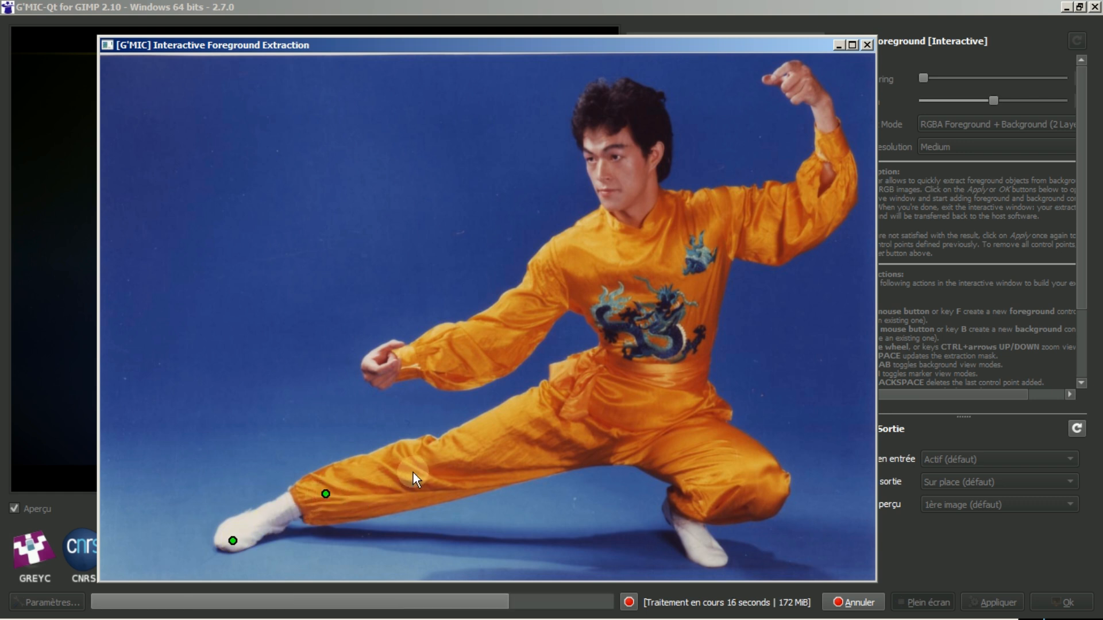
click(414, 477)
click(597, 414)
click(657, 292)
click(600, 257)
click(479, 348)
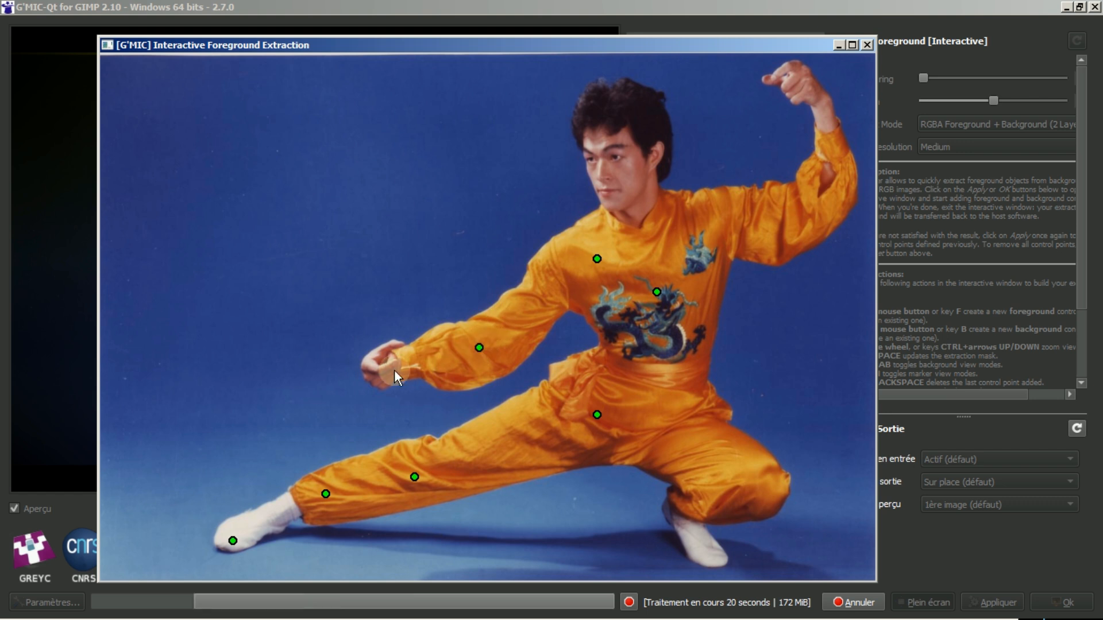
click(372, 362)
click(394, 365)
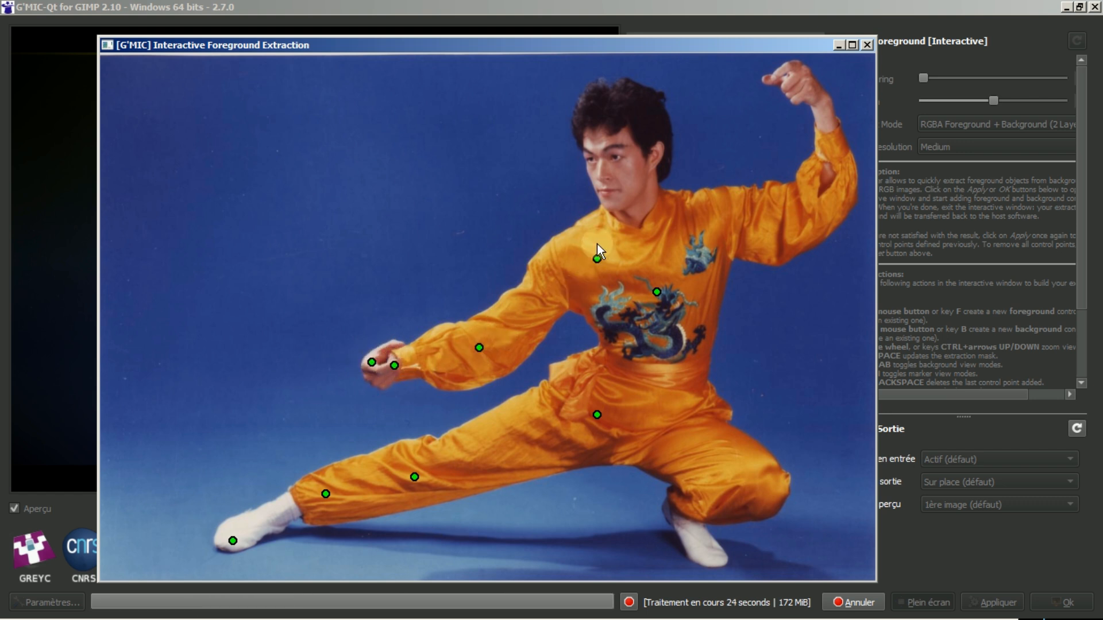
Step: Add foreground control points on the fighter's face, hair, shoulder, raised arm, wrist and raised fist
click(608, 187)
click(593, 107)
click(637, 100)
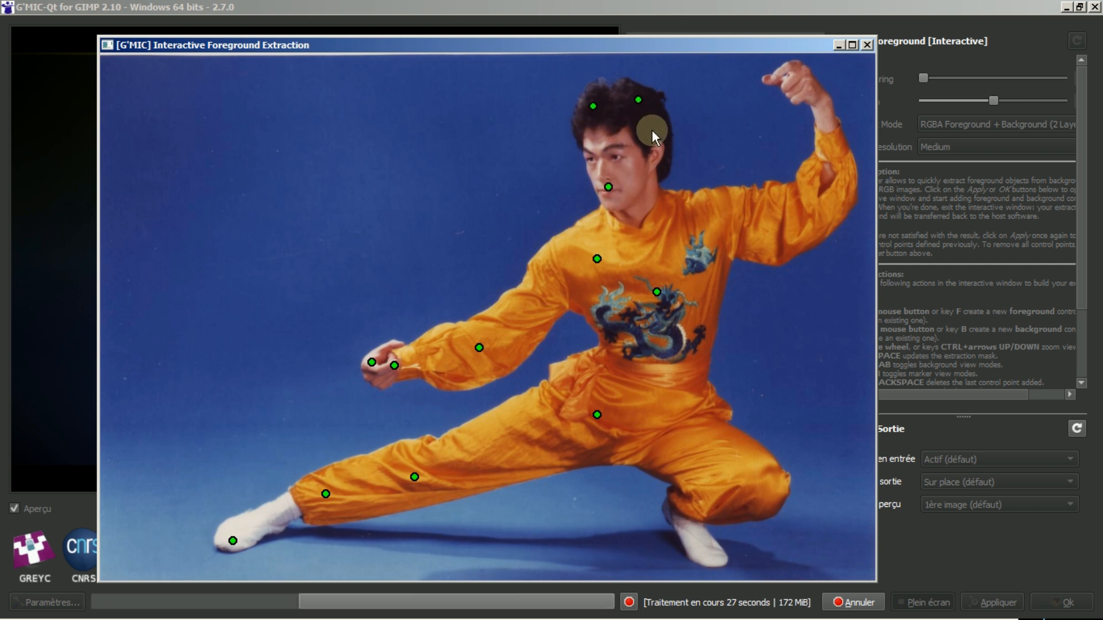
click(662, 167)
click(685, 214)
click(797, 204)
click(821, 132)
click(789, 78)
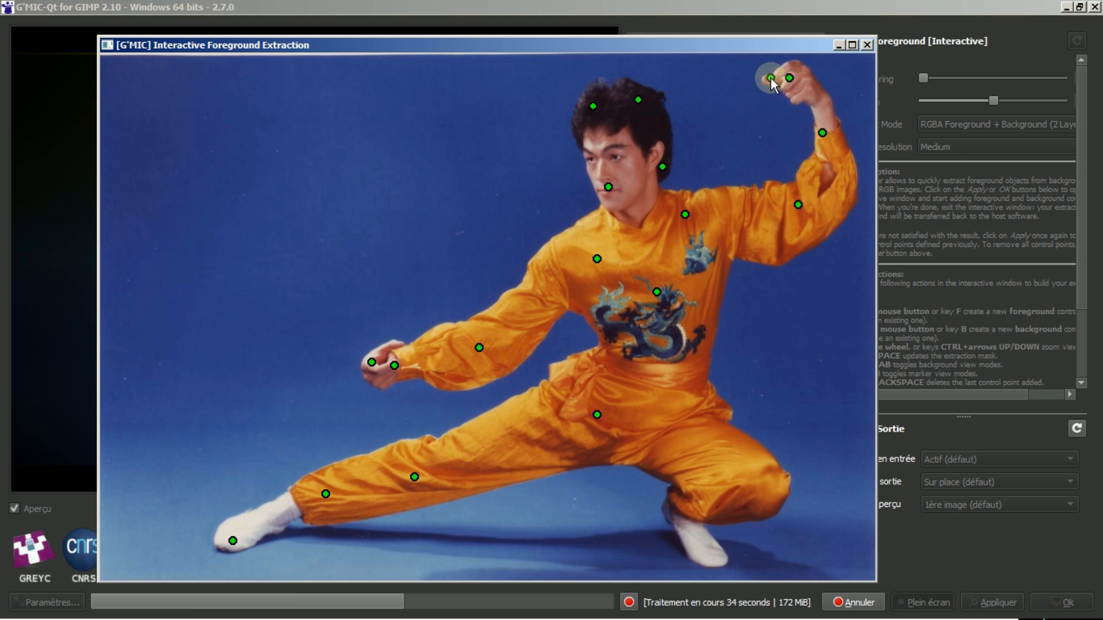
click(771, 78)
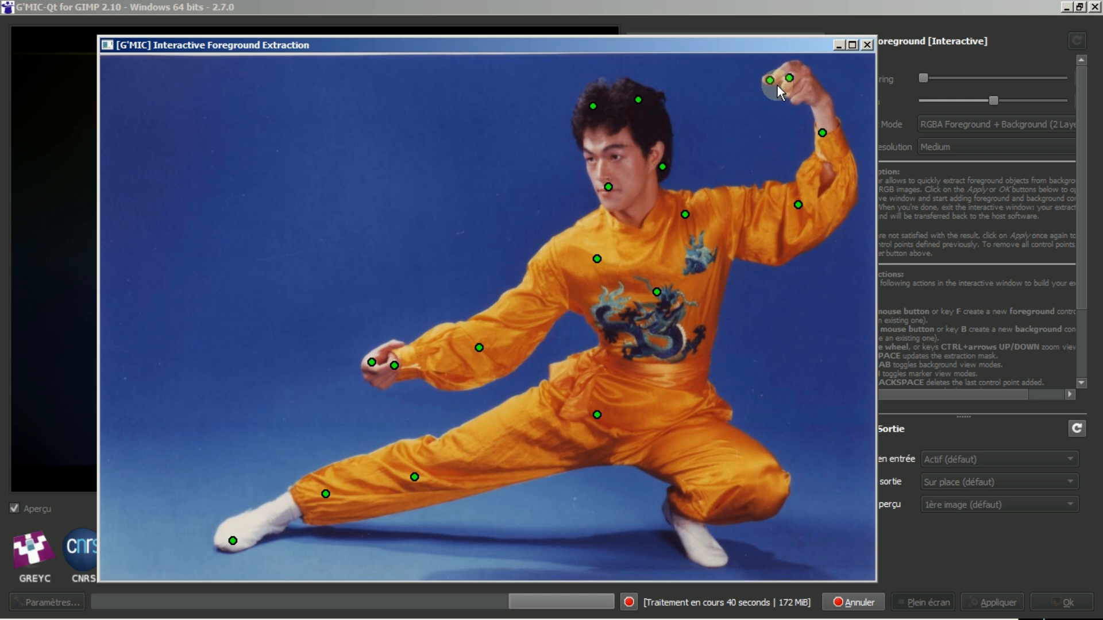
Step: Add foreground control points beside the dragon emblem and on the bent leg's thigh, knee and foot
click(693, 321)
click(702, 440)
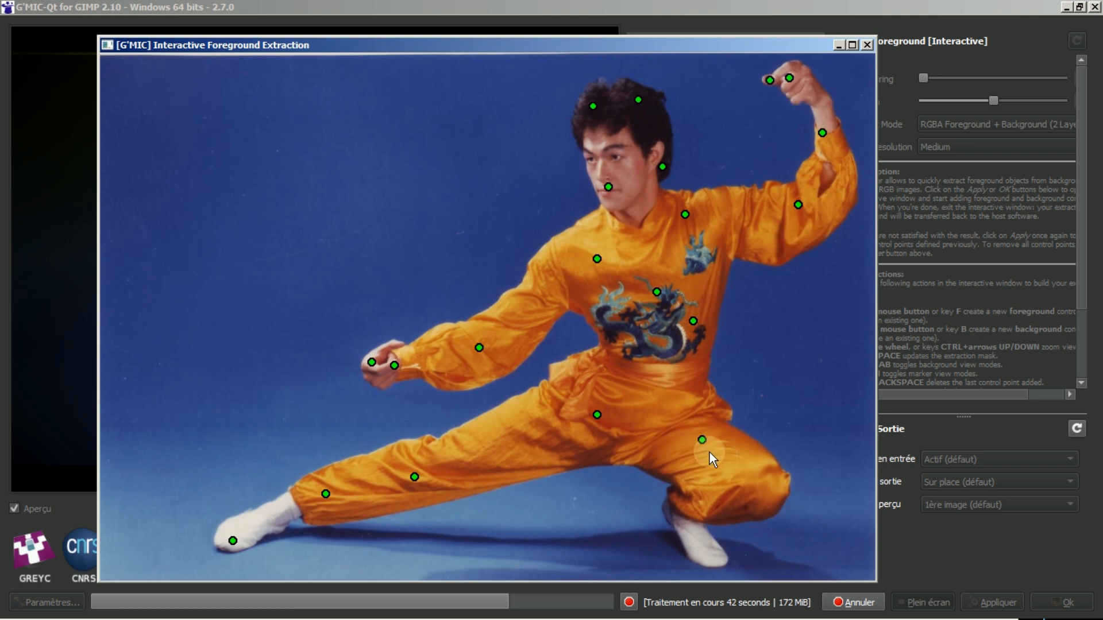
click(758, 496)
click(704, 548)
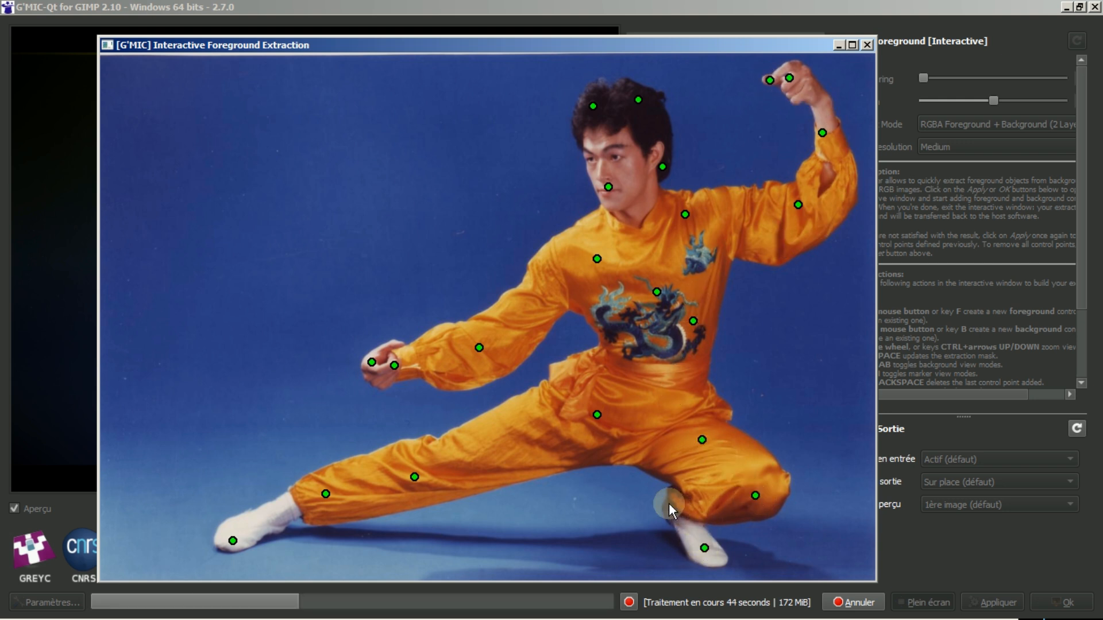
Step: Add a foreground point on the bent leg's ankle and background points under the outstretched leg, around the planted foot and beside the bent knee
click(669, 508)
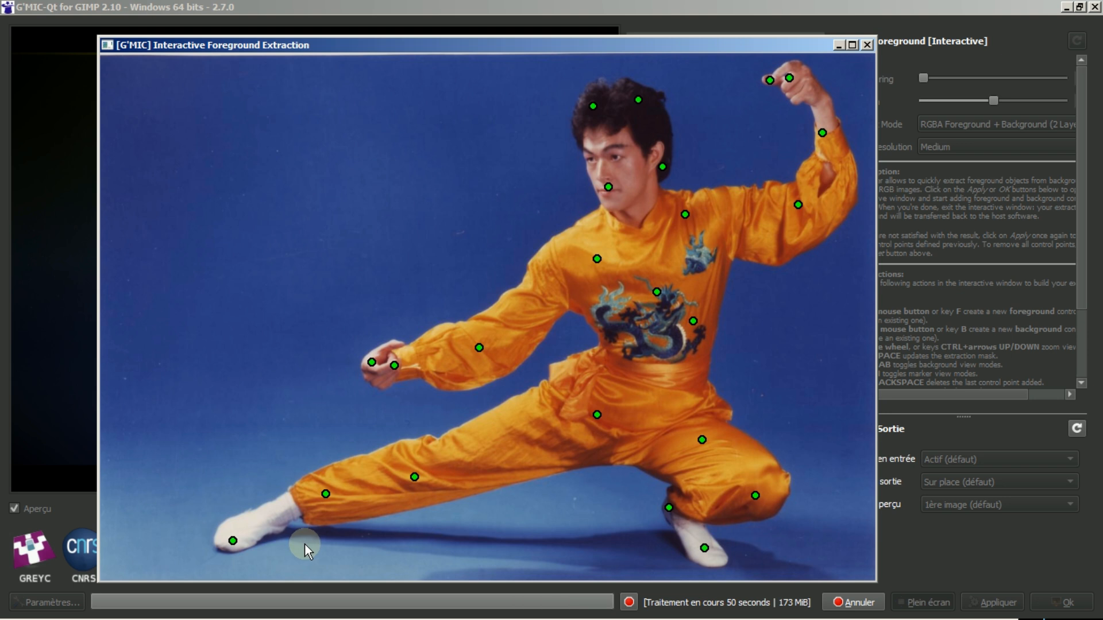
right_click(279, 554)
right_click(328, 534)
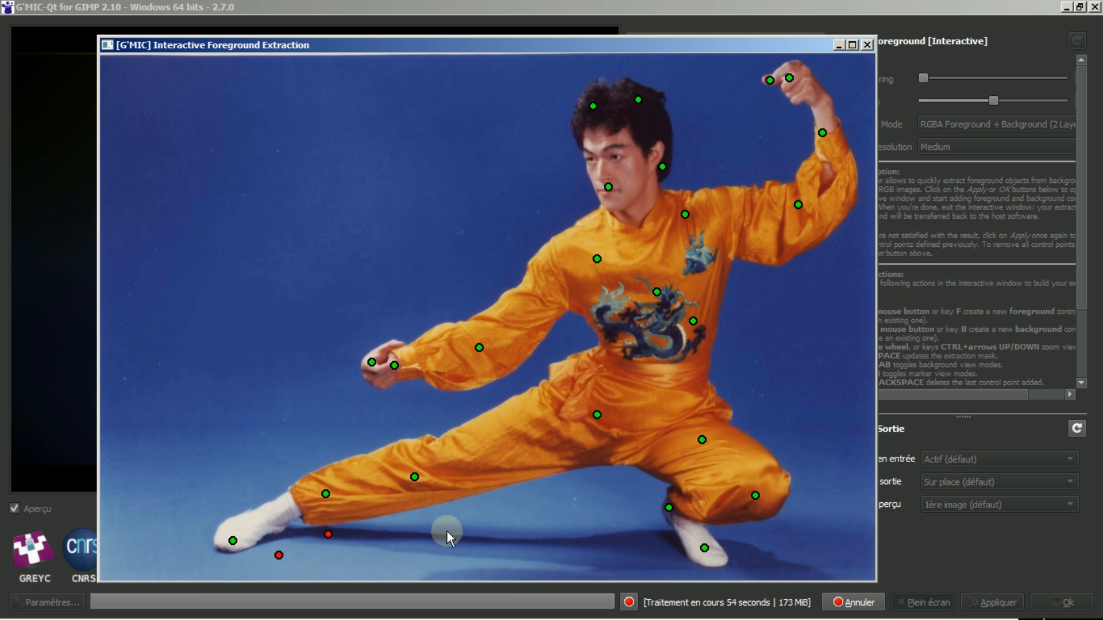
right_click(497, 522)
right_click(603, 481)
right_click(652, 556)
right_click(763, 559)
right_click(825, 493)
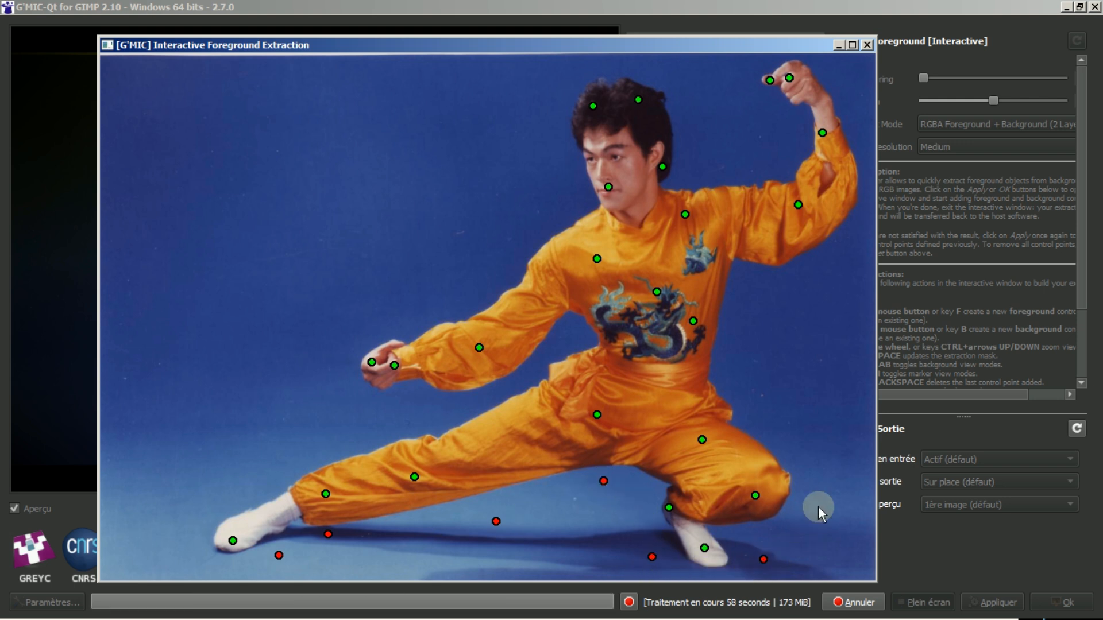
Step: Add background control points around the raised arm, head, lowered arm and fist, above the outstretched foot, and between lowered arm and torso
right_click(793, 302)
right_click(745, 124)
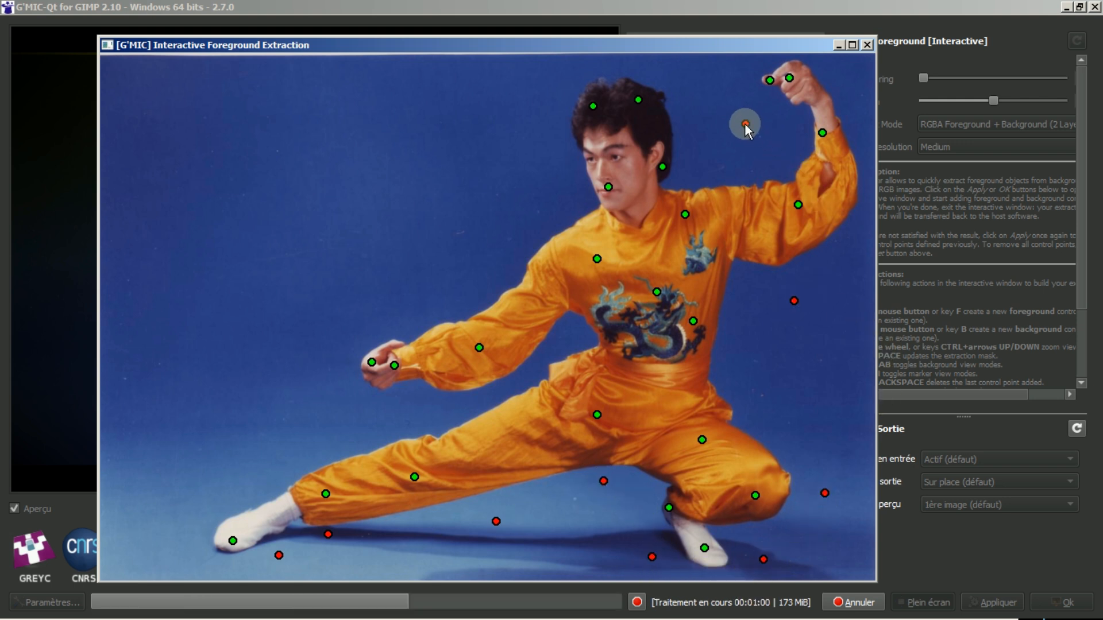
right_click(540, 98)
right_click(471, 238)
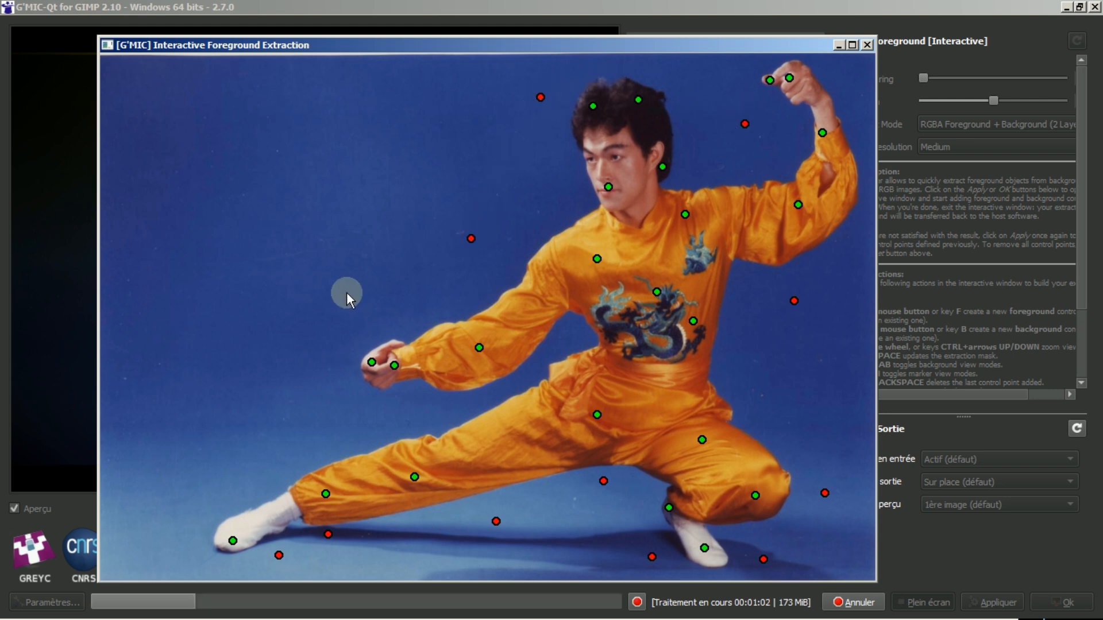
right_click(311, 320)
right_click(249, 451)
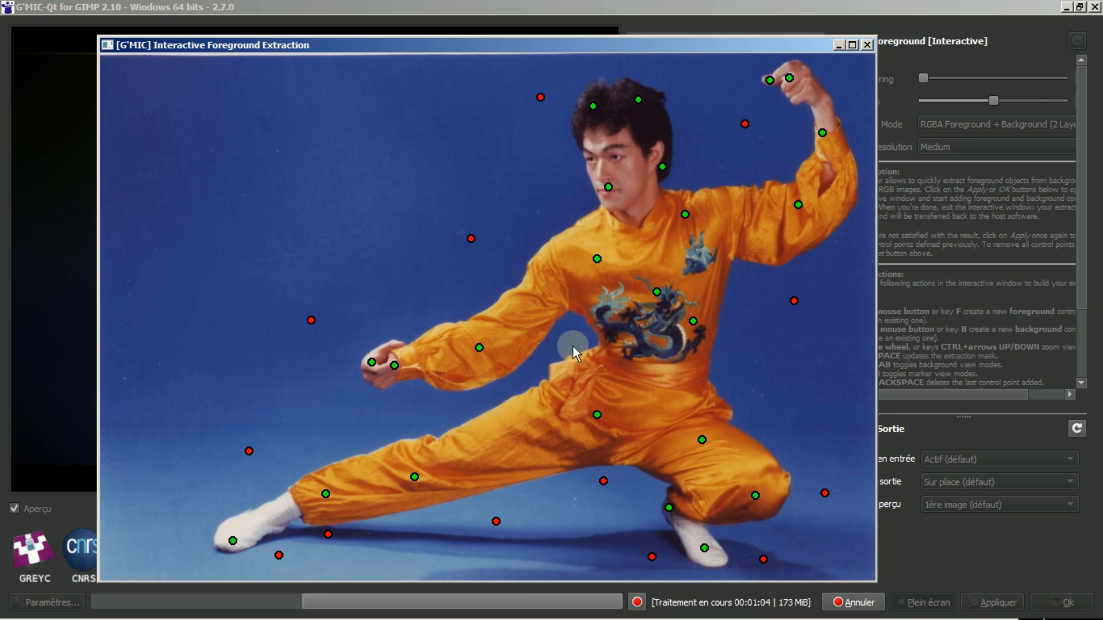
right_click(570, 331)
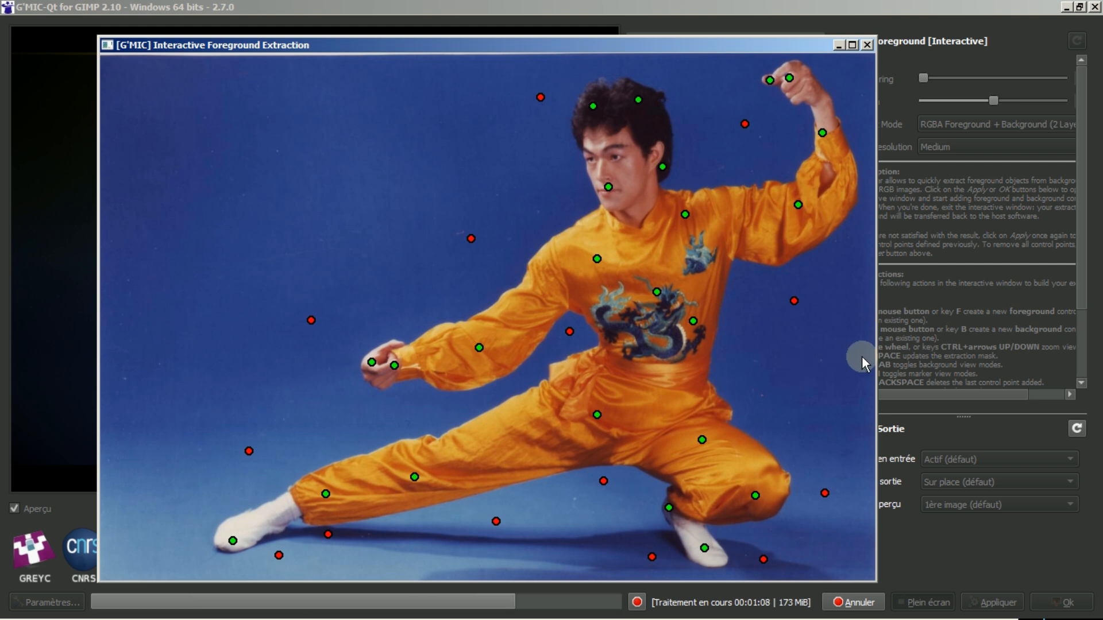
Step: Update the extraction mask, transfer the result to the image as foreground and background layers, and check the cut-out without the background
key(space)
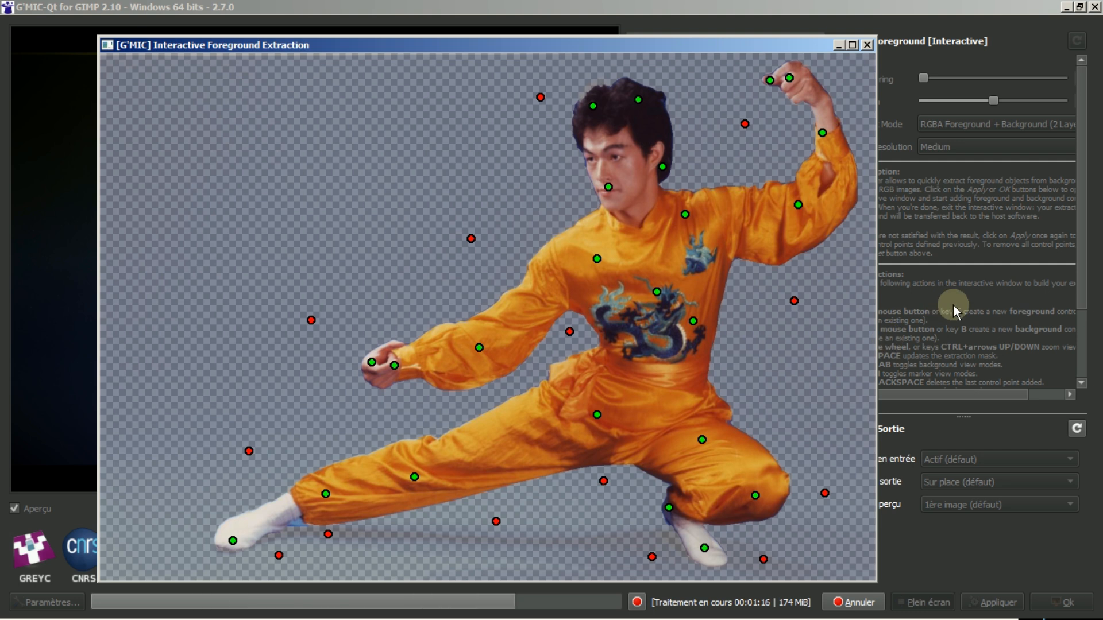
key(Return)
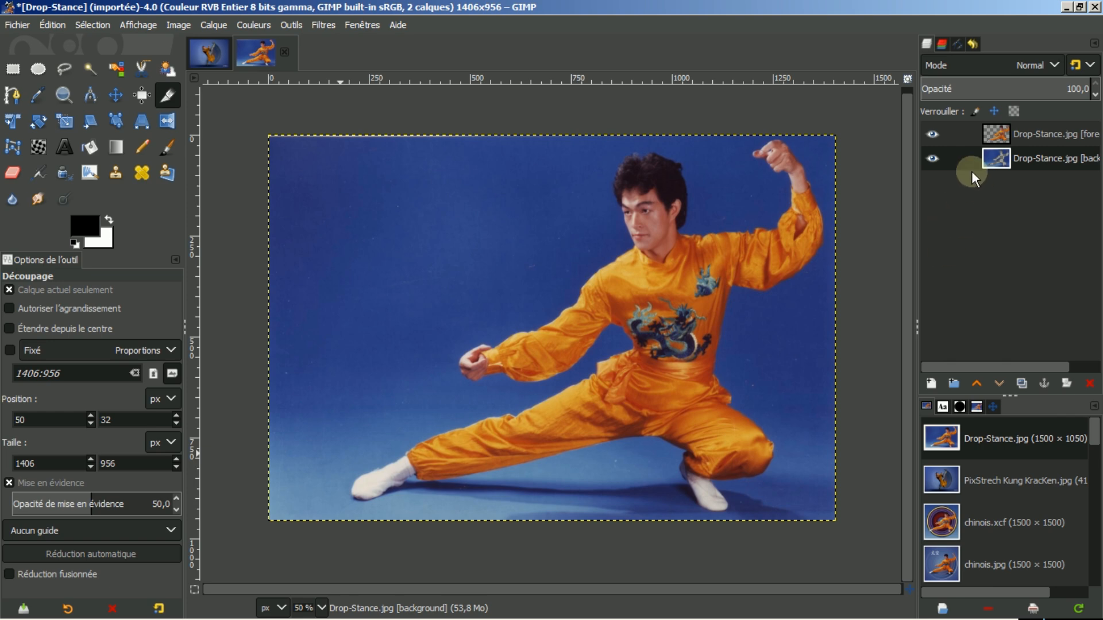
click(933, 158)
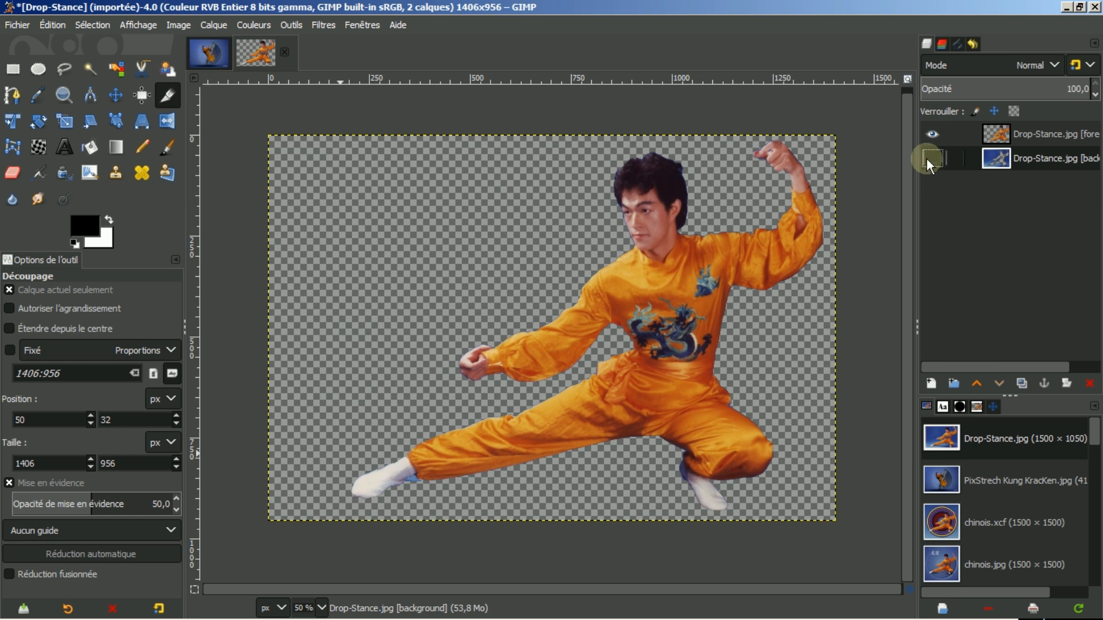
click(932, 158)
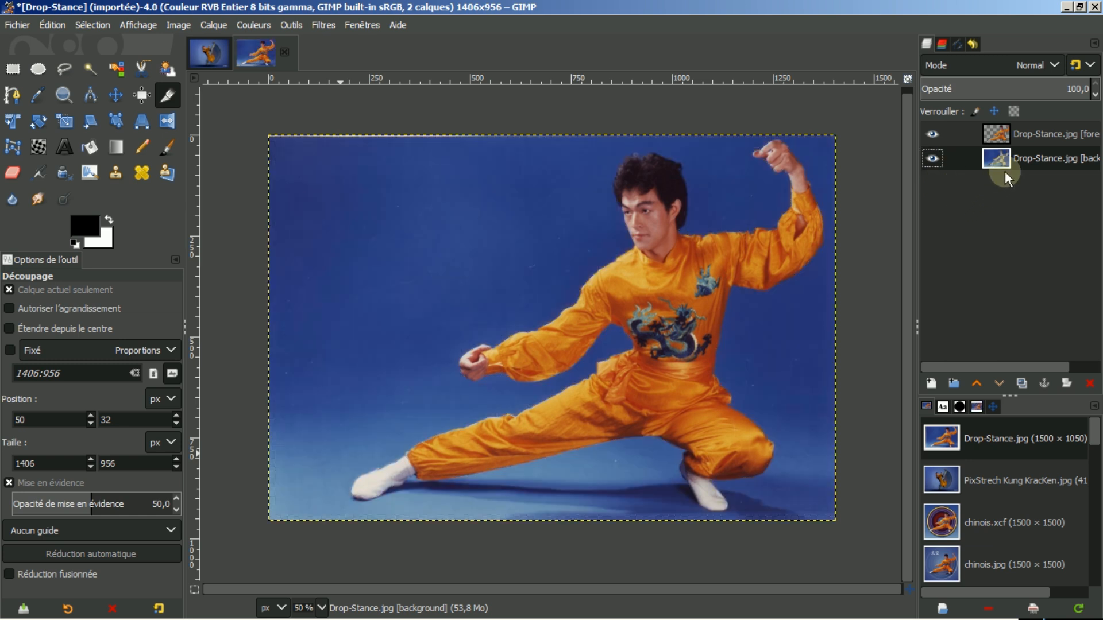
Step: Select the foreground layer and match its boundary to the image dimensions
click(1027, 140)
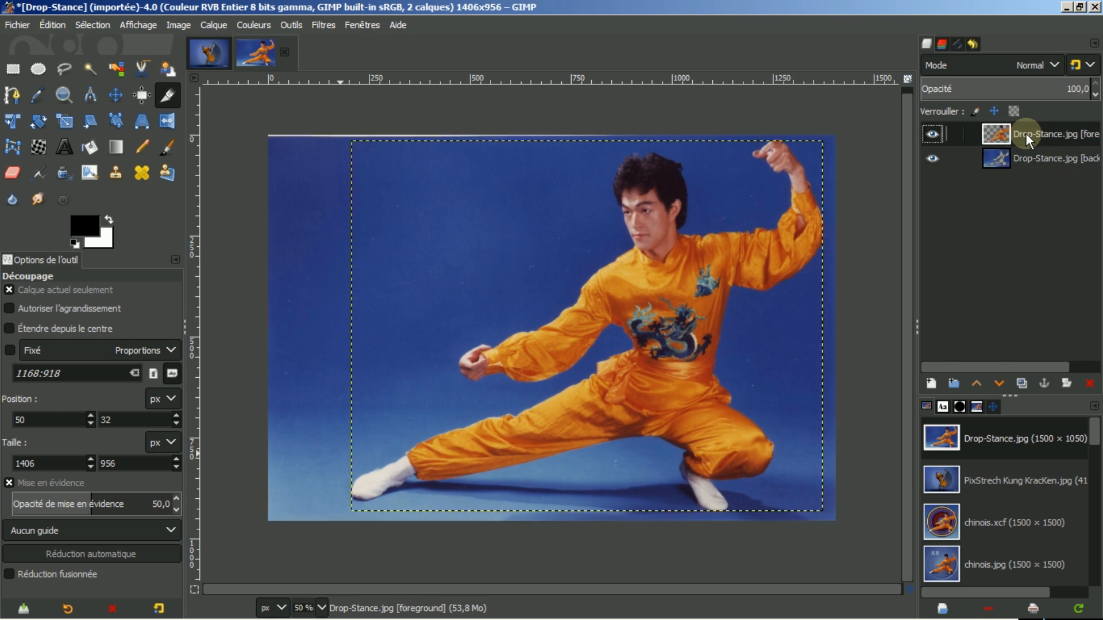
right_click(1025, 140)
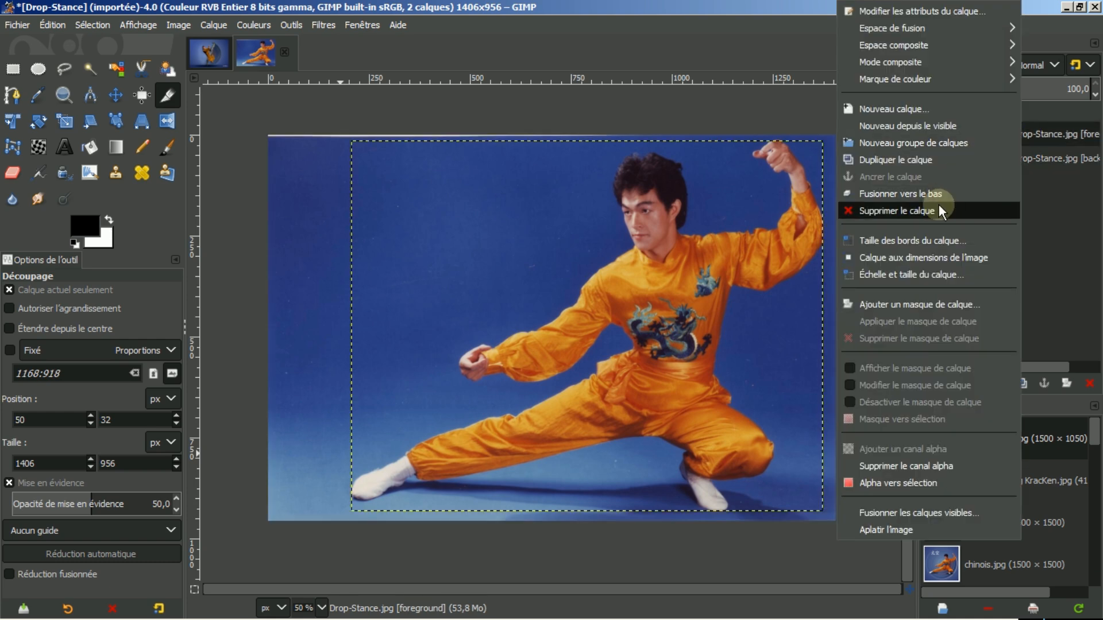
click(917, 259)
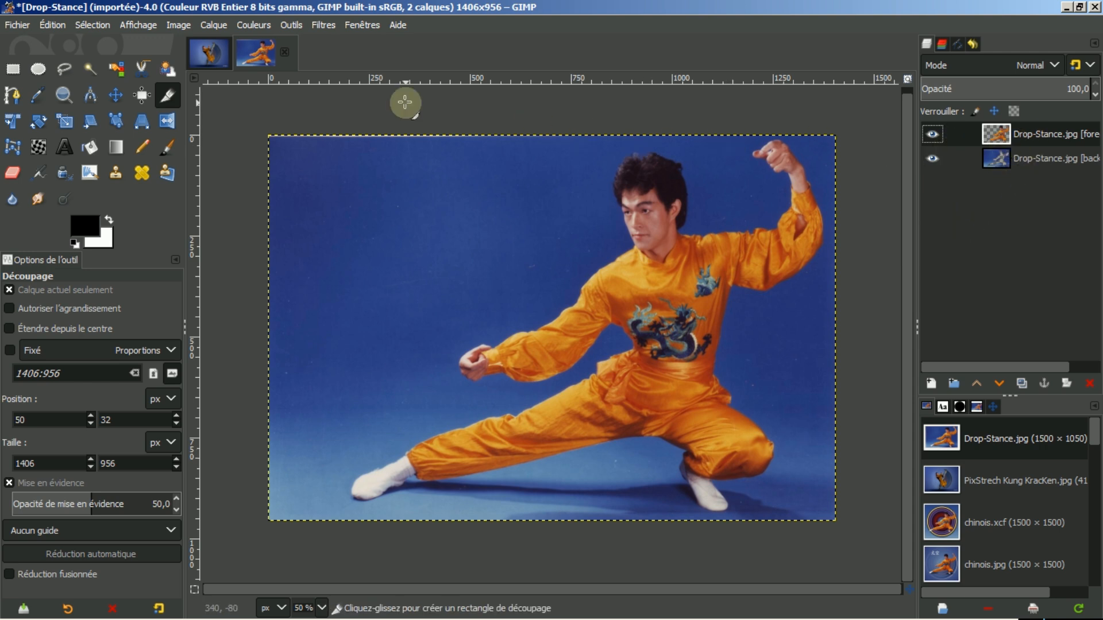
click(179, 26)
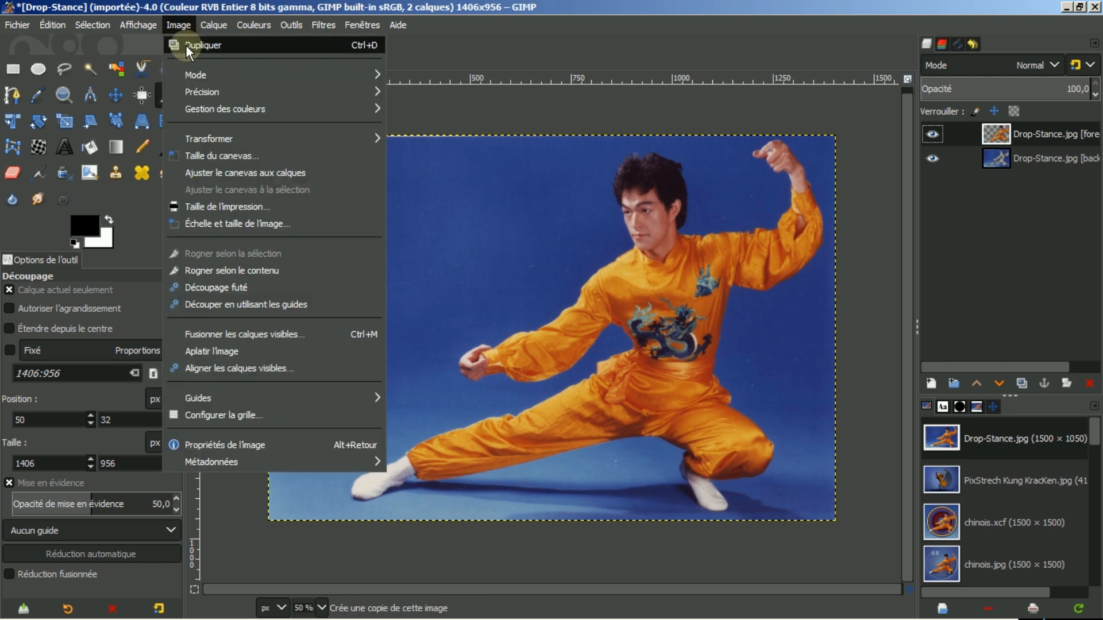
click(196, 158)
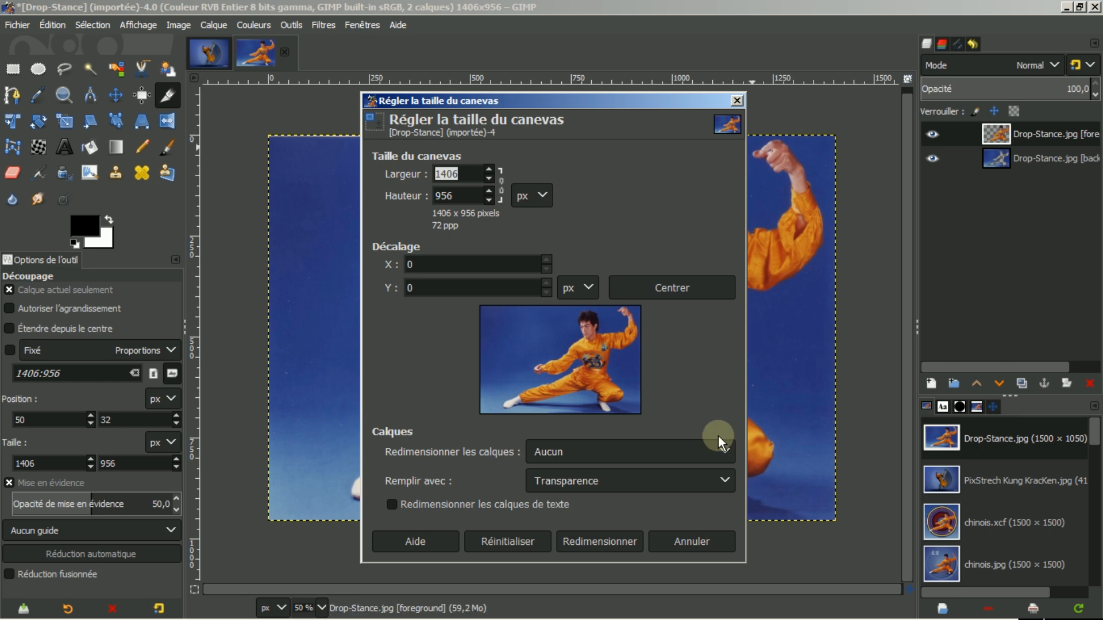
click(697, 540)
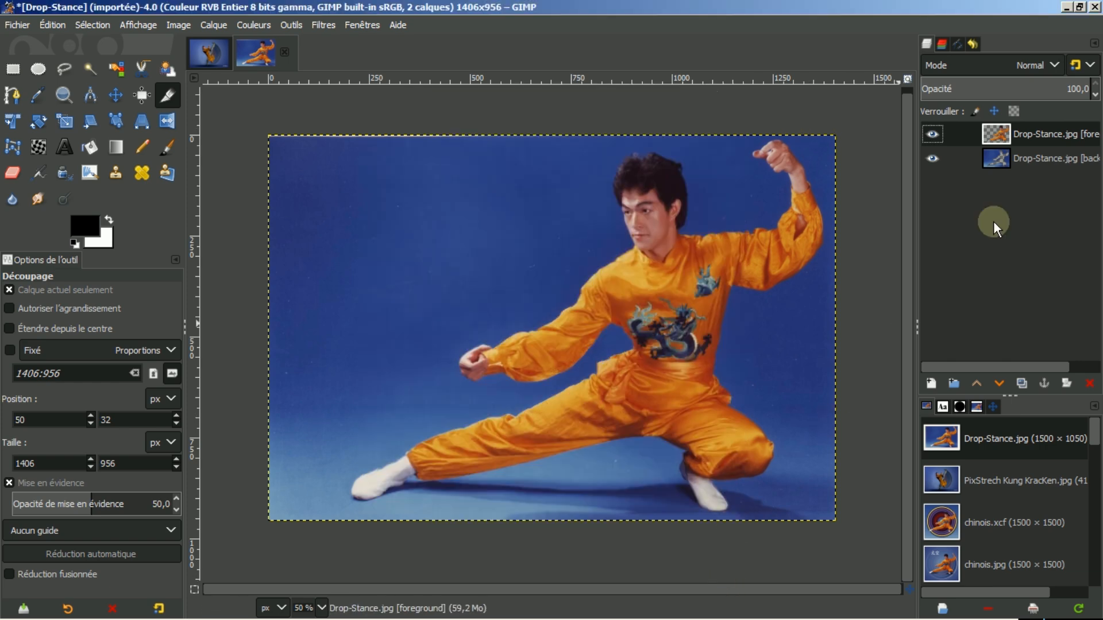
Step: Hide the background layer and set the new canvas size to 1500 × 1500 px
click(931, 159)
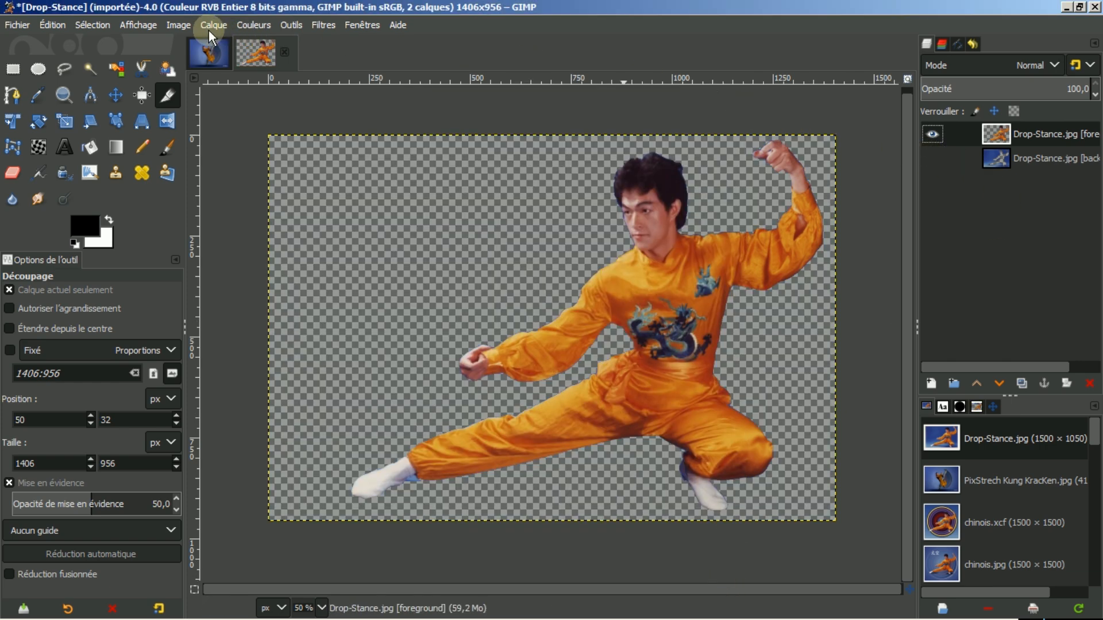
click(172, 27)
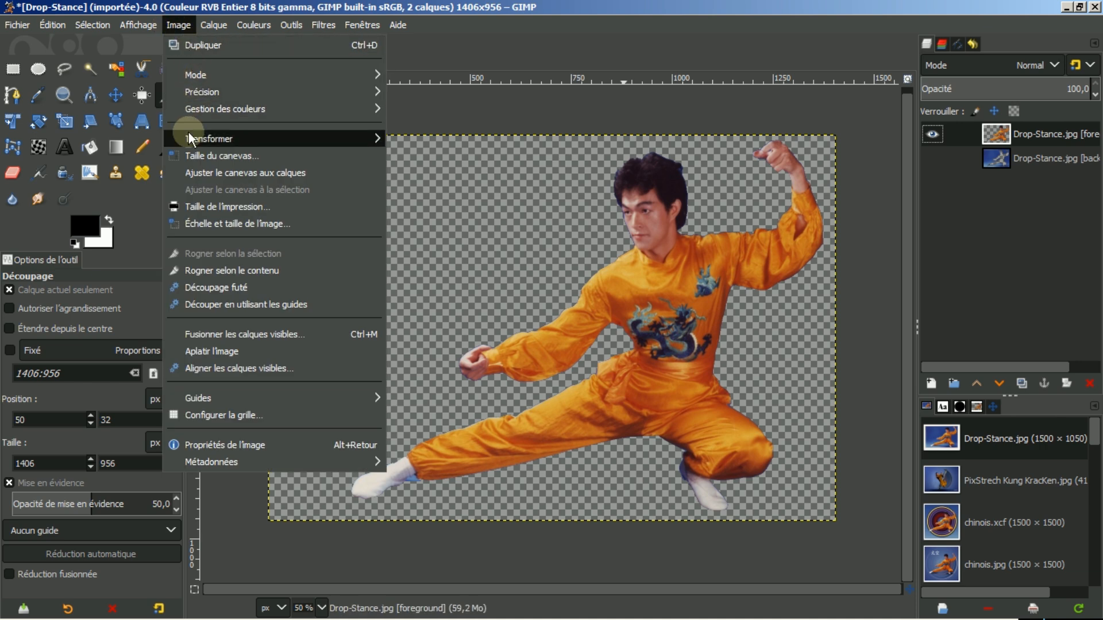
click(196, 160)
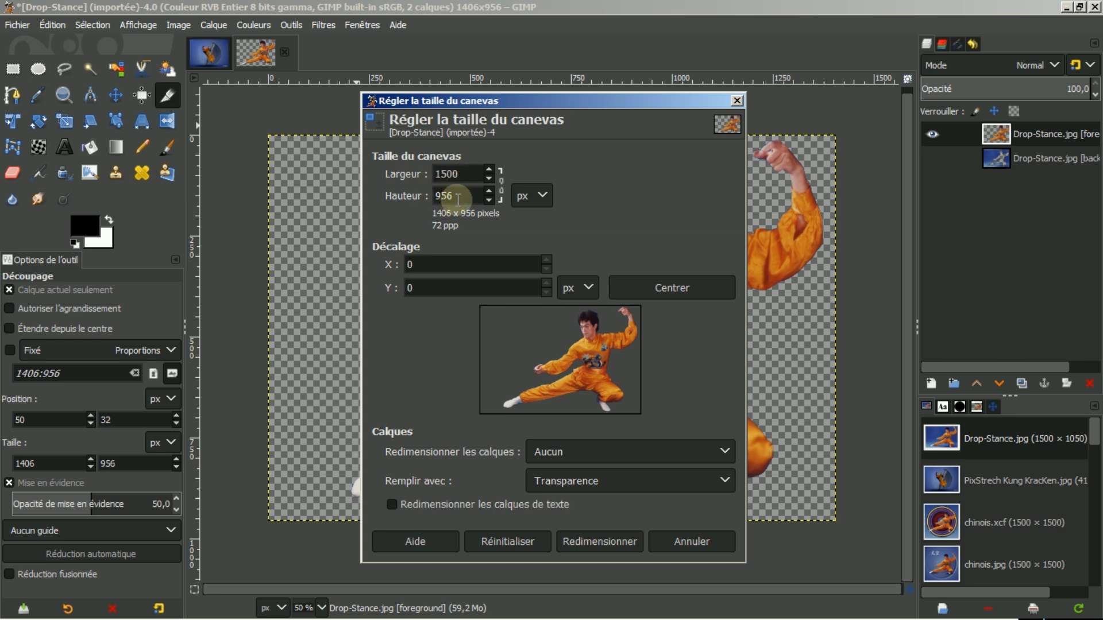
click(458, 199)
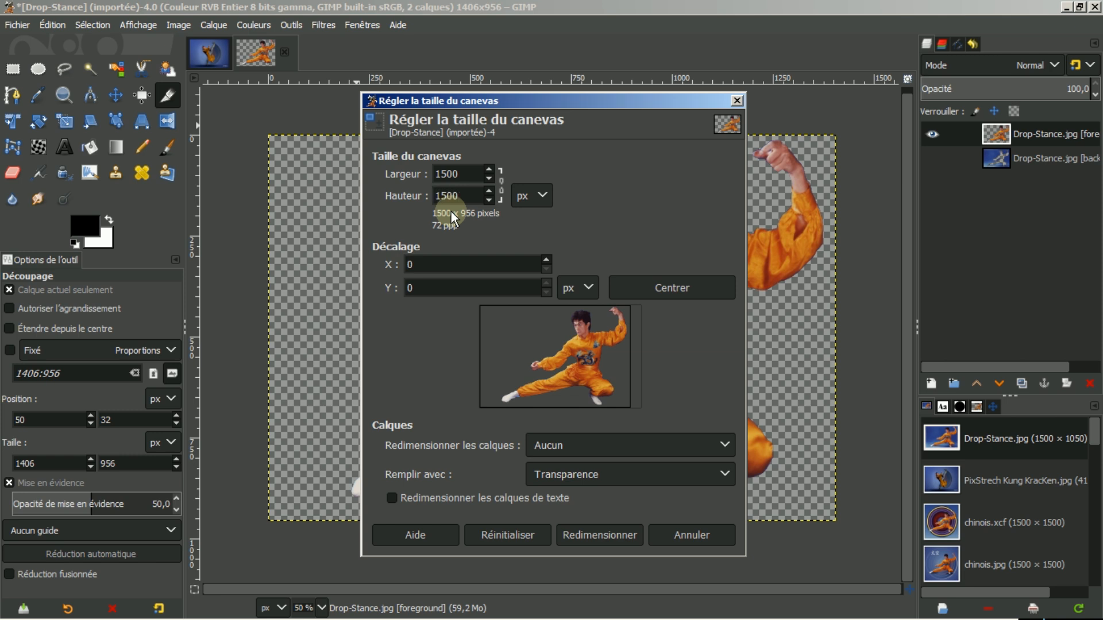
text(1500)
key(Return)
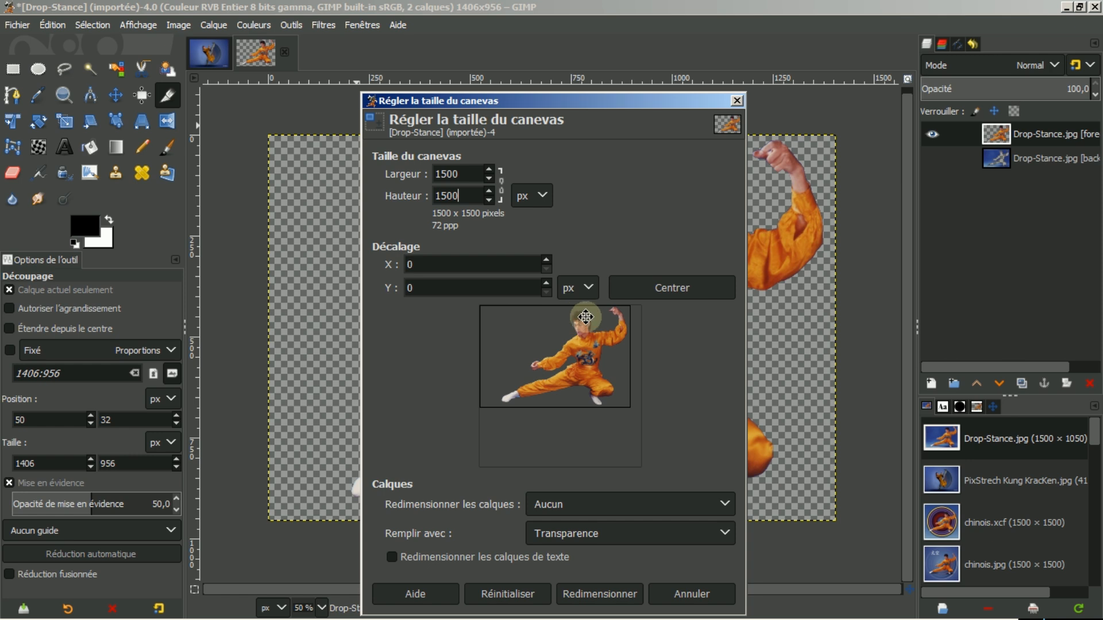
Step: Centre the image vertically on the new canvas at Y offset 272, set the X offset to 0, and apply the resize
click(666, 290)
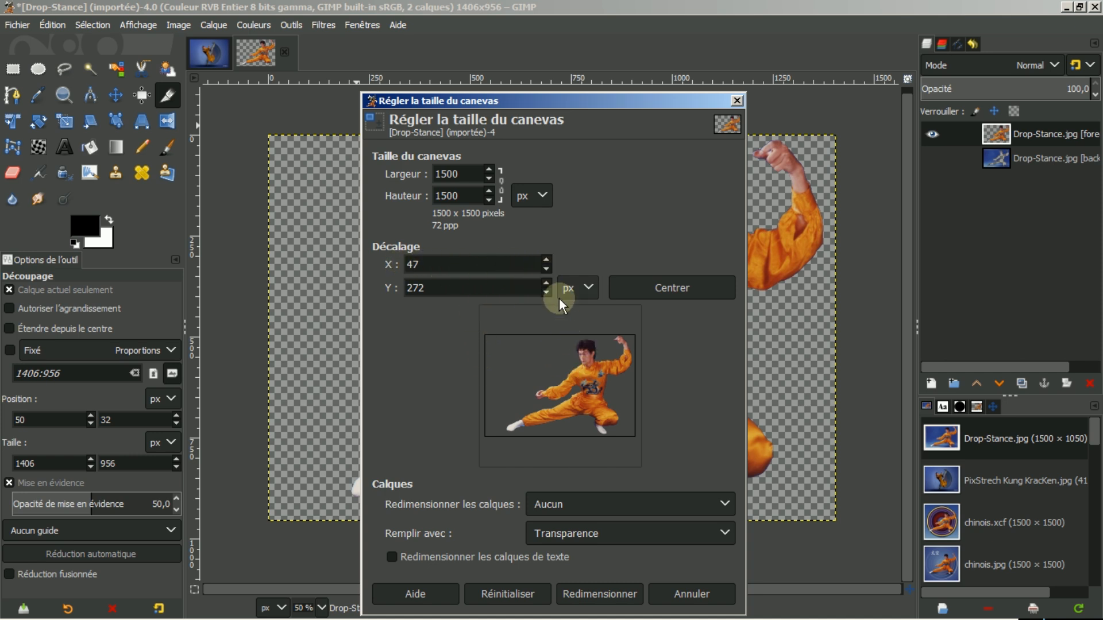
click(547, 270)
click(546, 270)
click(546, 270)
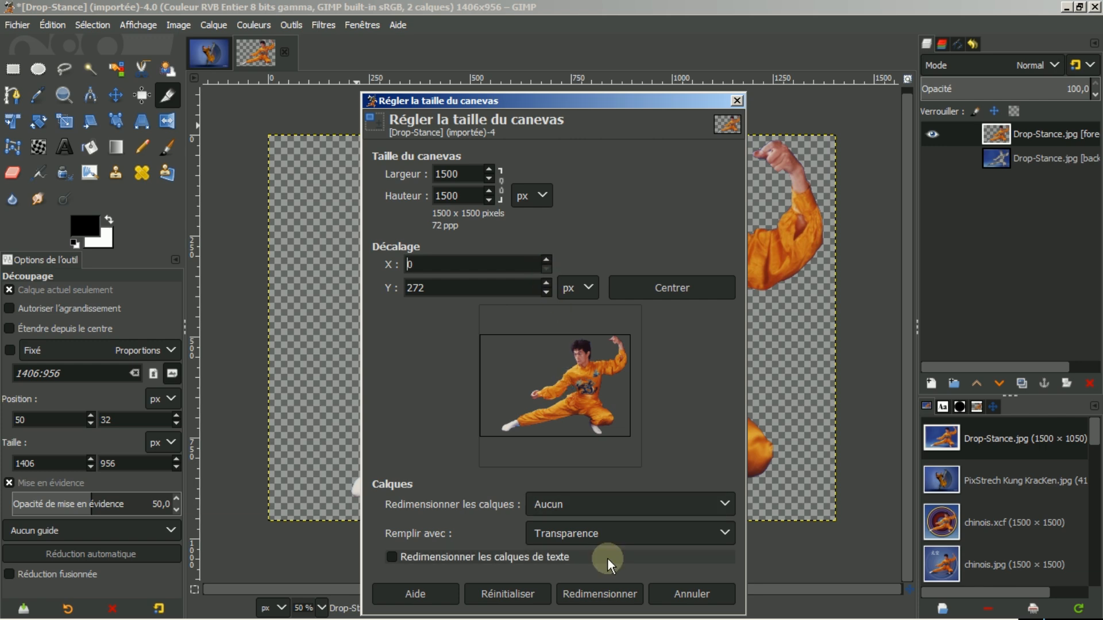
click(618, 594)
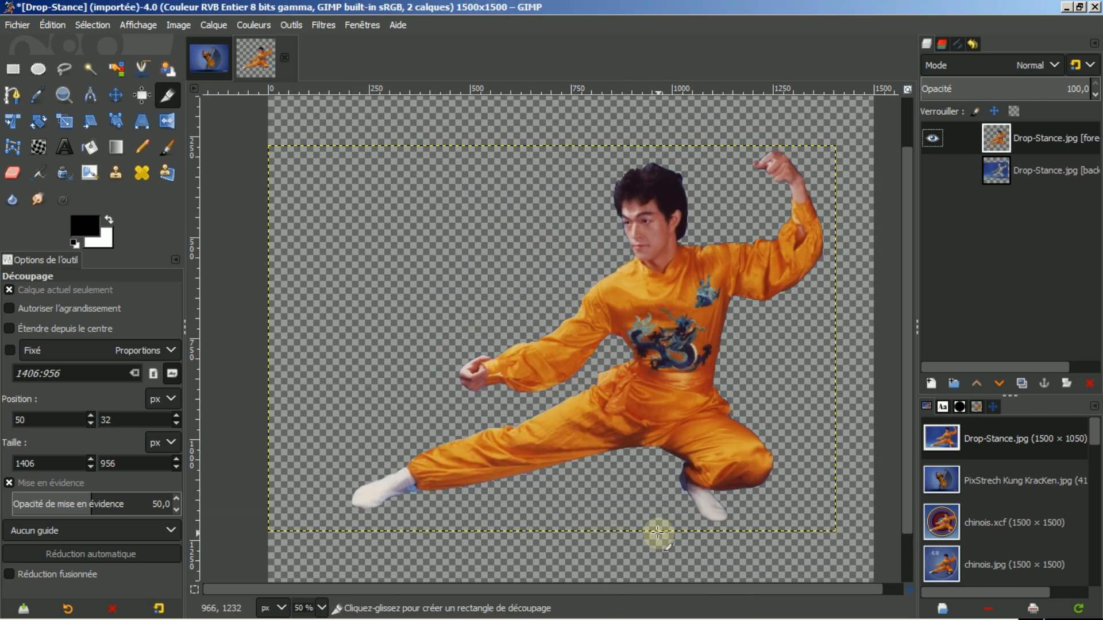
Step: Extend the extracted fighter's layer to the full 1500 × 1500 px canvas
right_click(1026, 143)
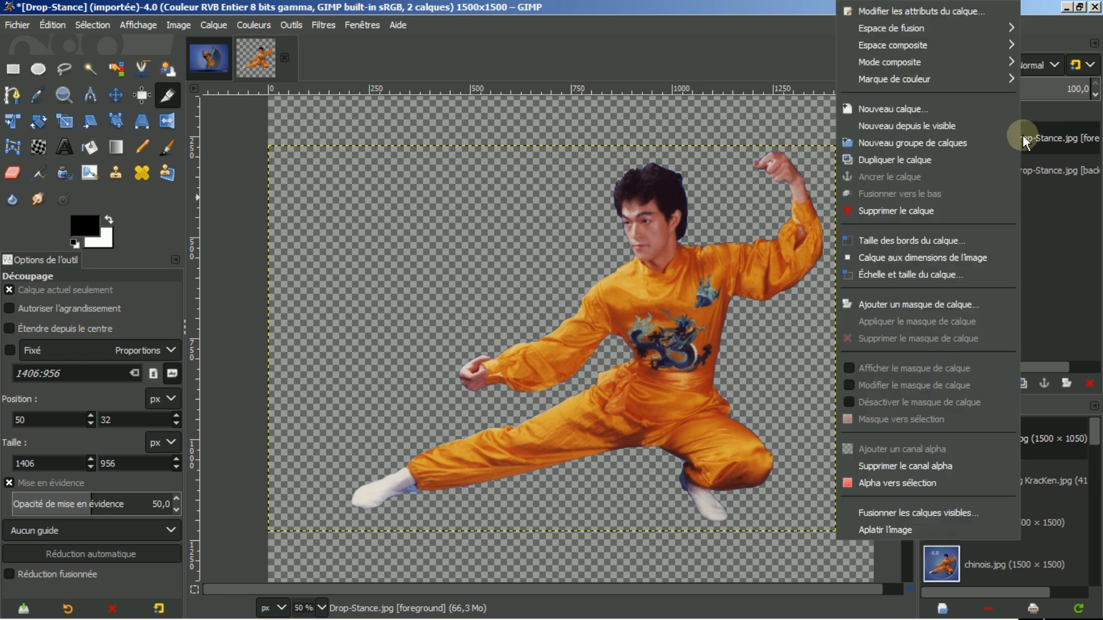
click(892, 261)
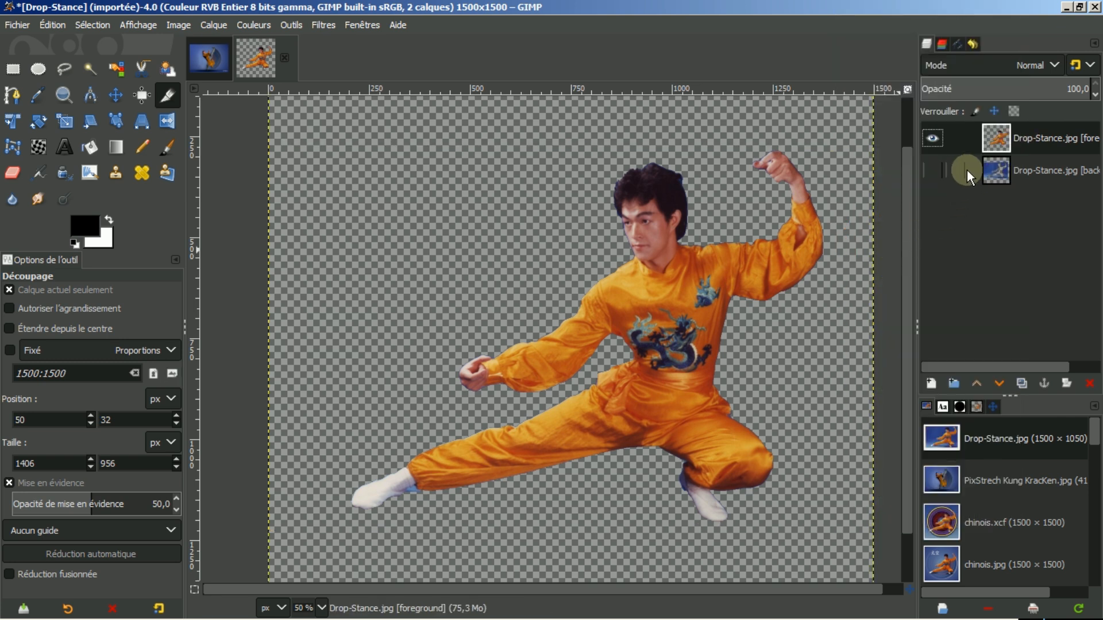
click(933, 170)
click(933, 170)
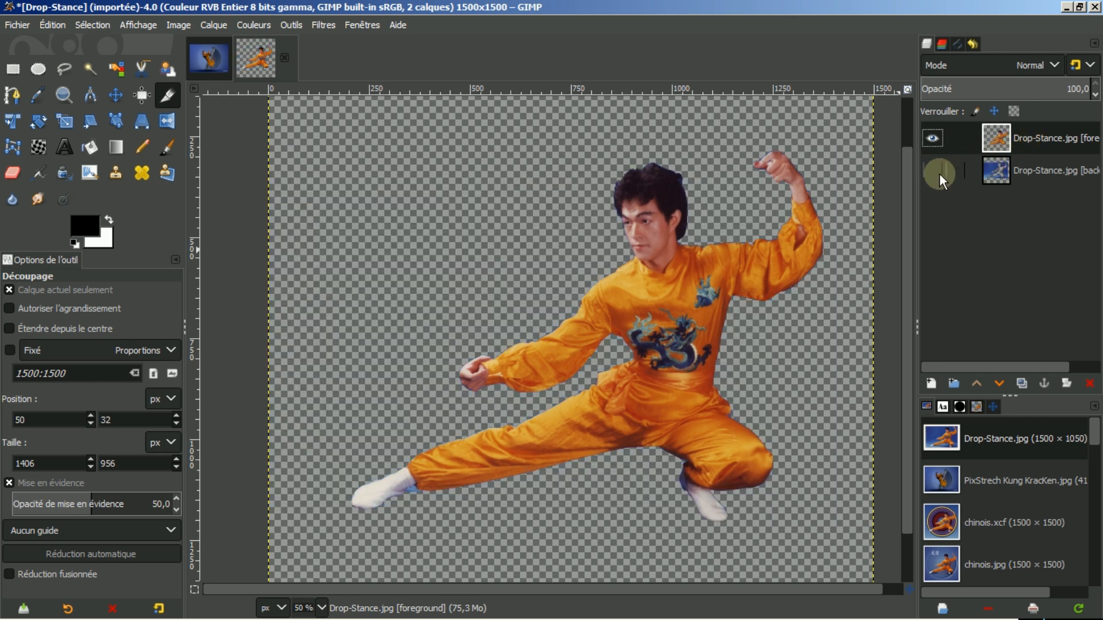
Step: Show and select the background layer, then sample dark blue 293c80 beside the raised fist and swap it into the background colour
click(934, 171)
click(991, 170)
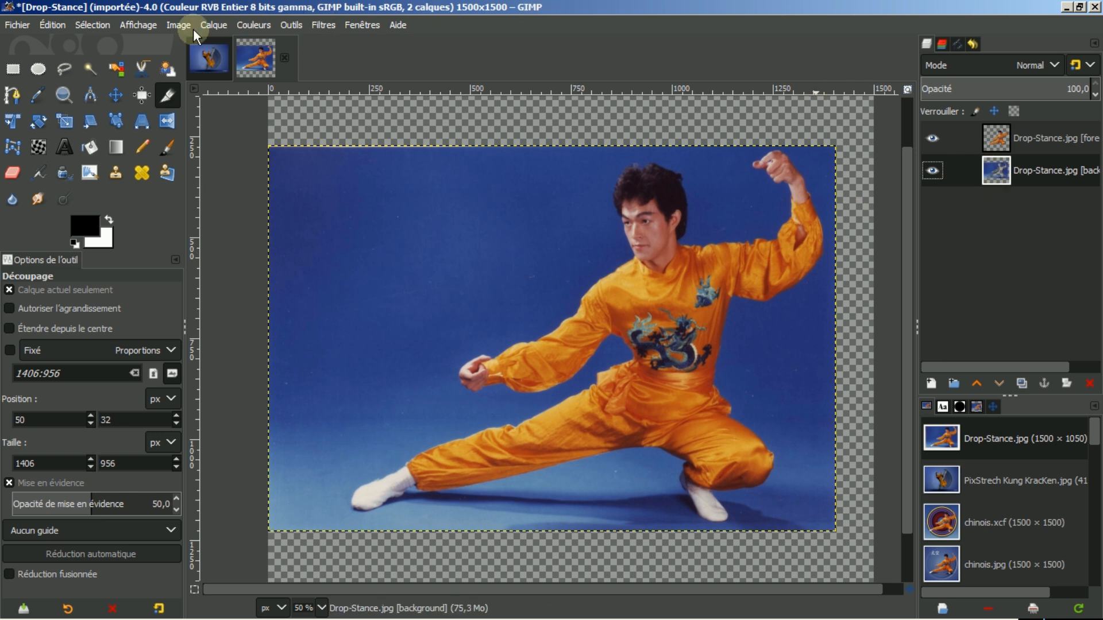
click(37, 96)
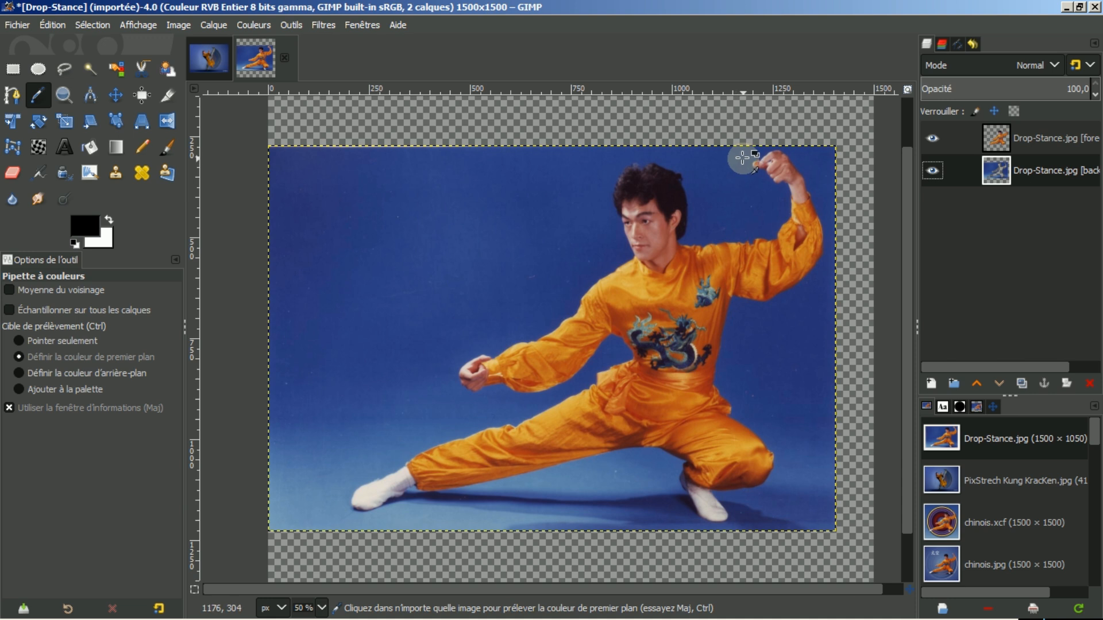
click(742, 153)
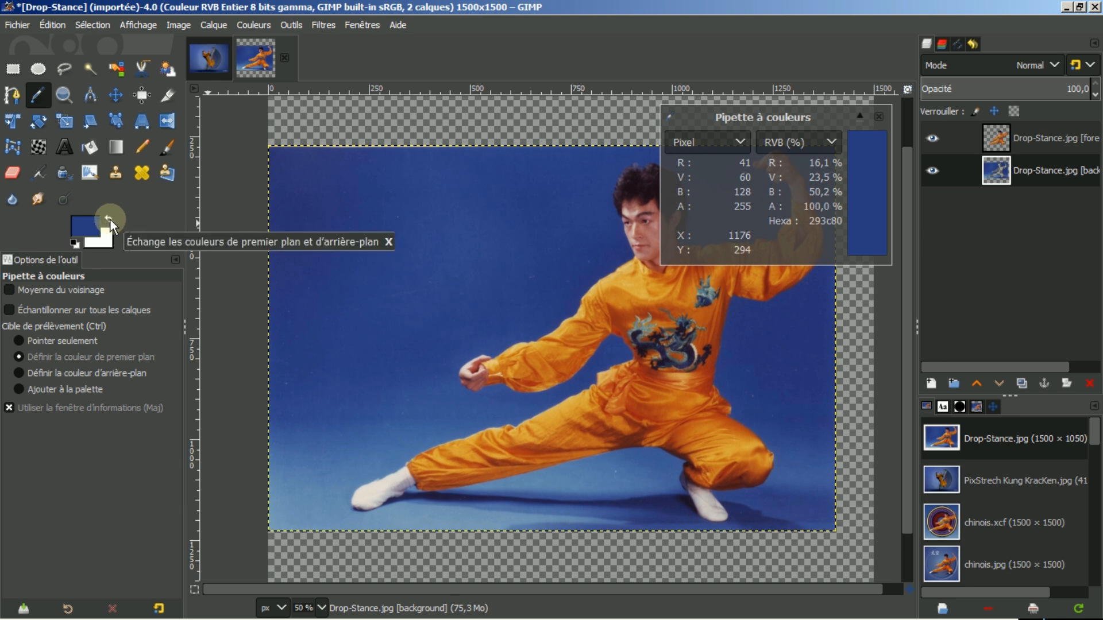
click(109, 220)
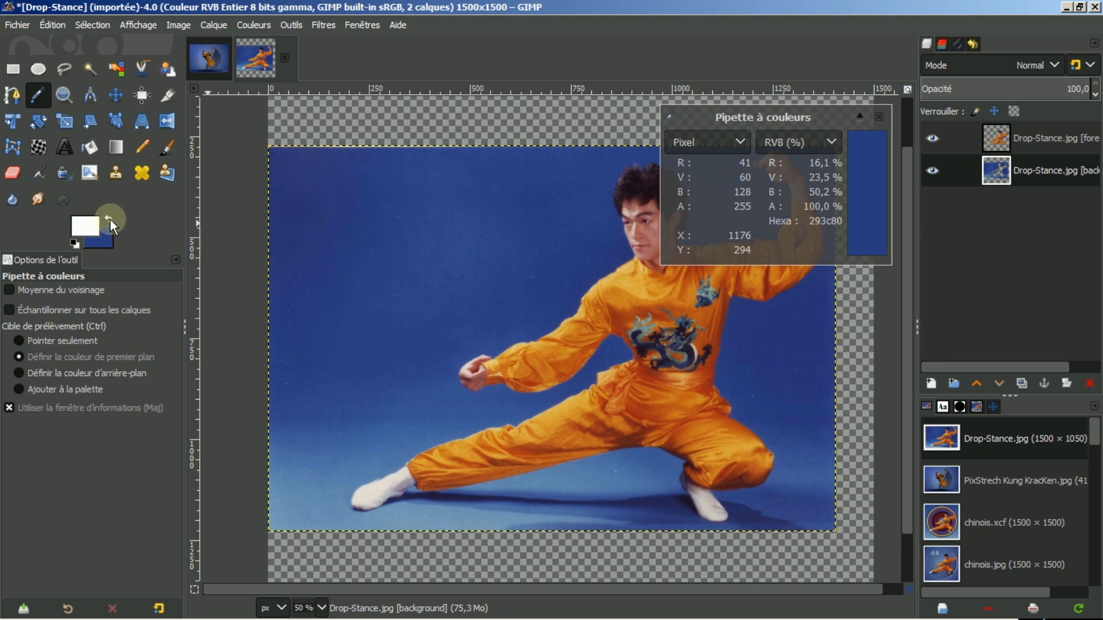
Step: Sample light blue 779ab6 under the outstretched foot as the foreground colour, then hide the background layer
click(395, 522)
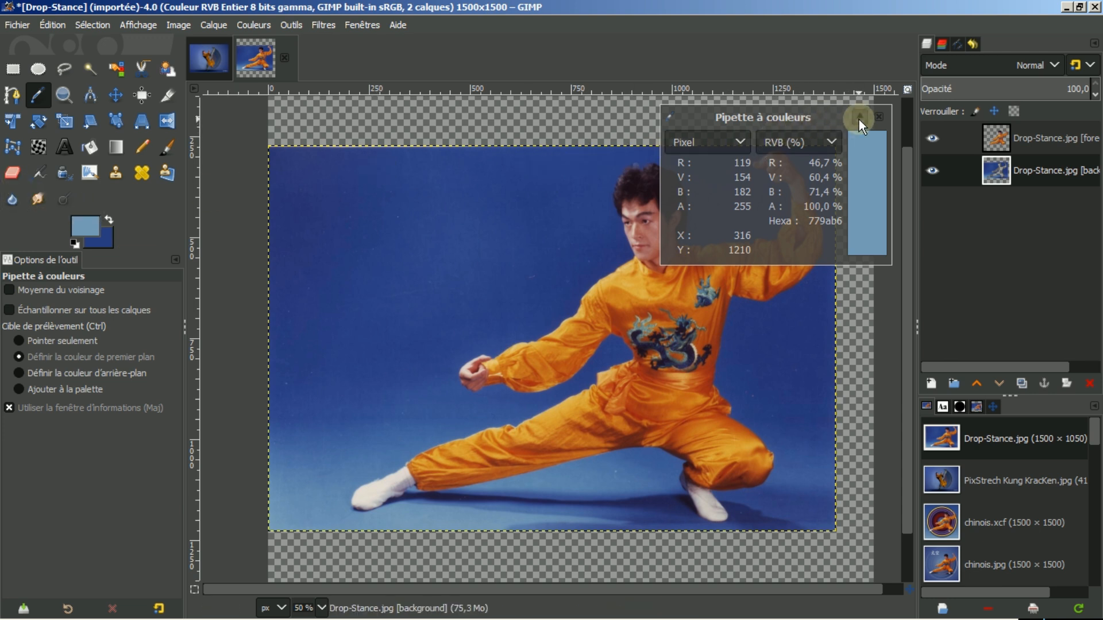
click(881, 117)
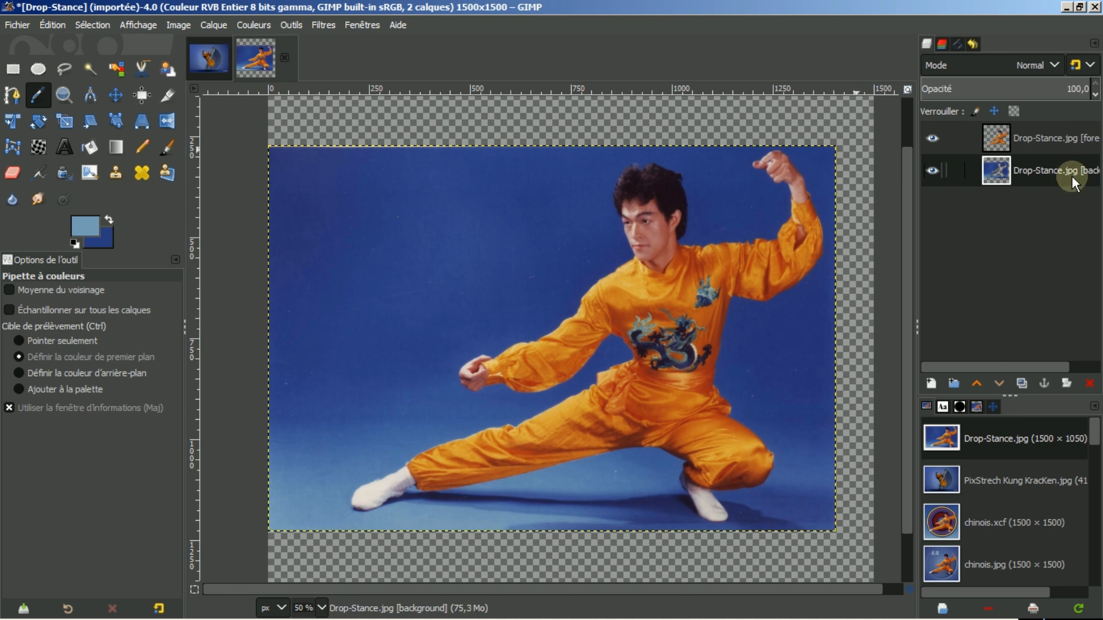
click(932, 171)
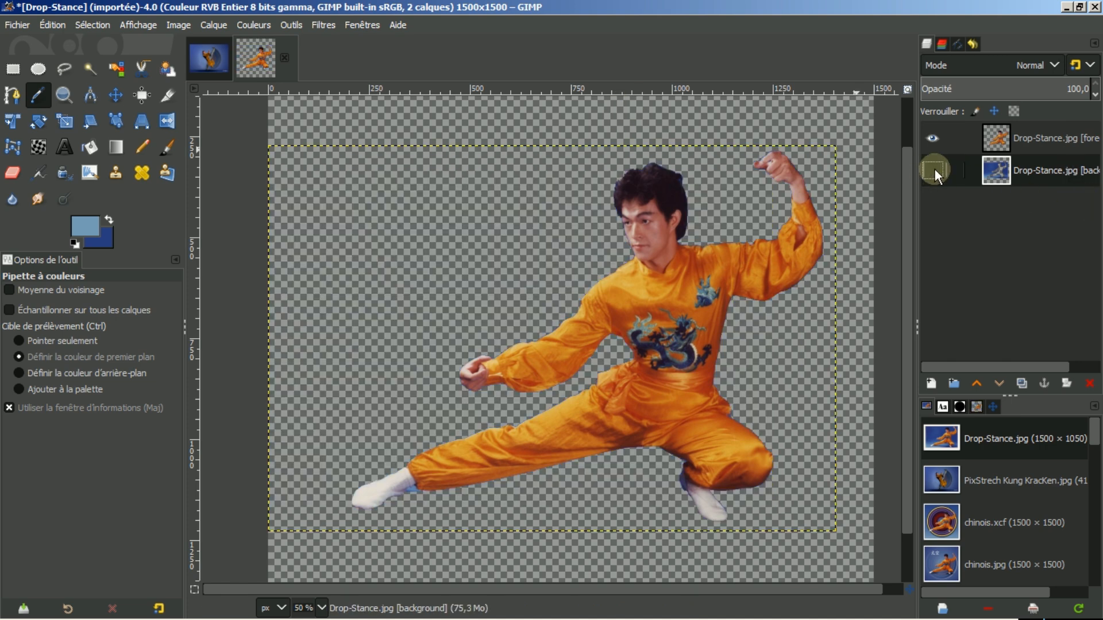
Step: Add a new transparent 1500 × 1500 px layer between the extracted fighter's layer and the hidden background layer
click(1017, 141)
click(1003, 169)
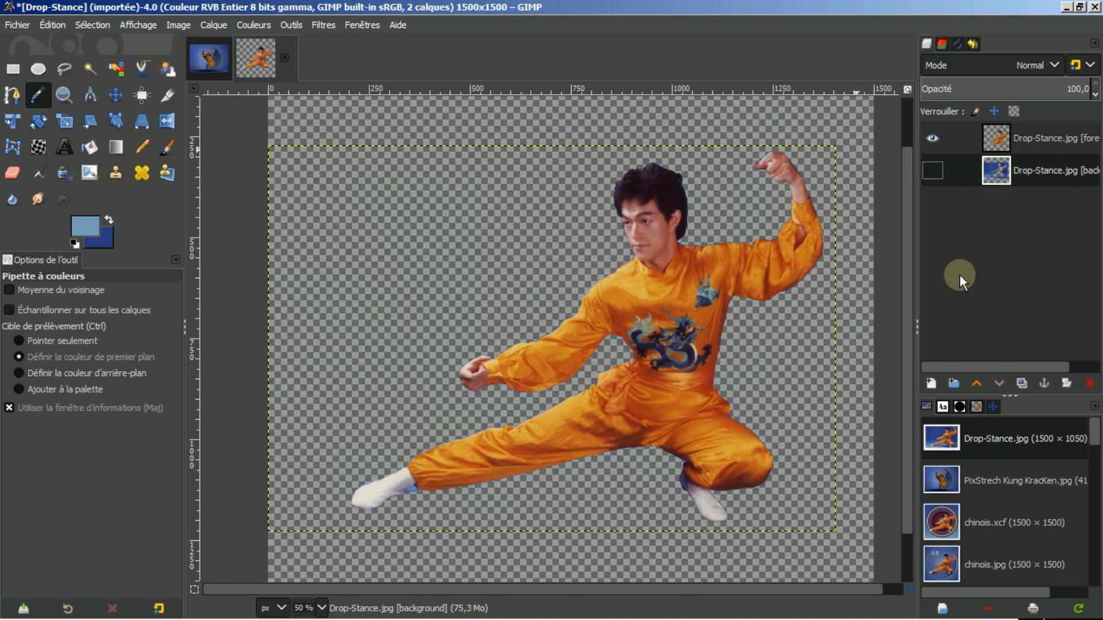
click(931, 382)
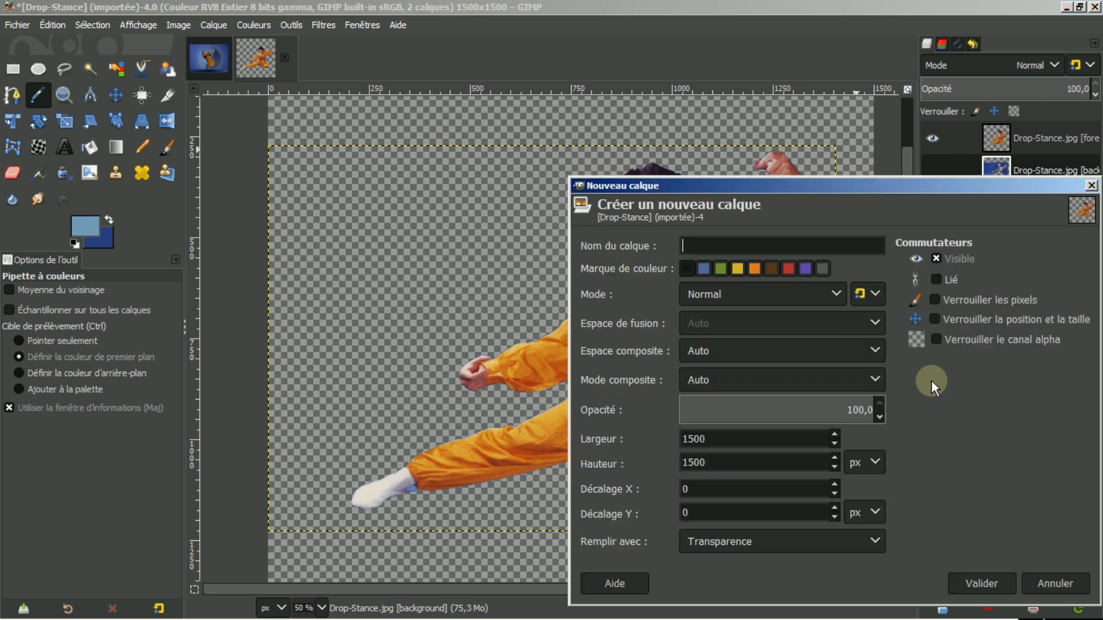
click(964, 581)
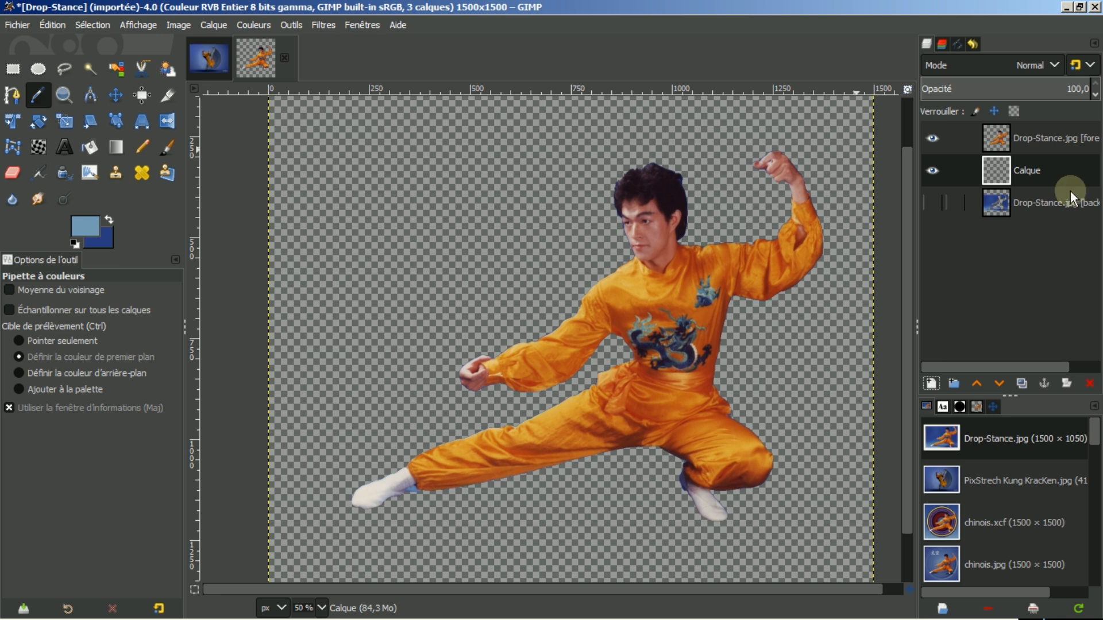
Step: Set up the Gradient tool with the foreground-to-background gradient PP vers AP (RVB) and the Radial shape
click(112, 148)
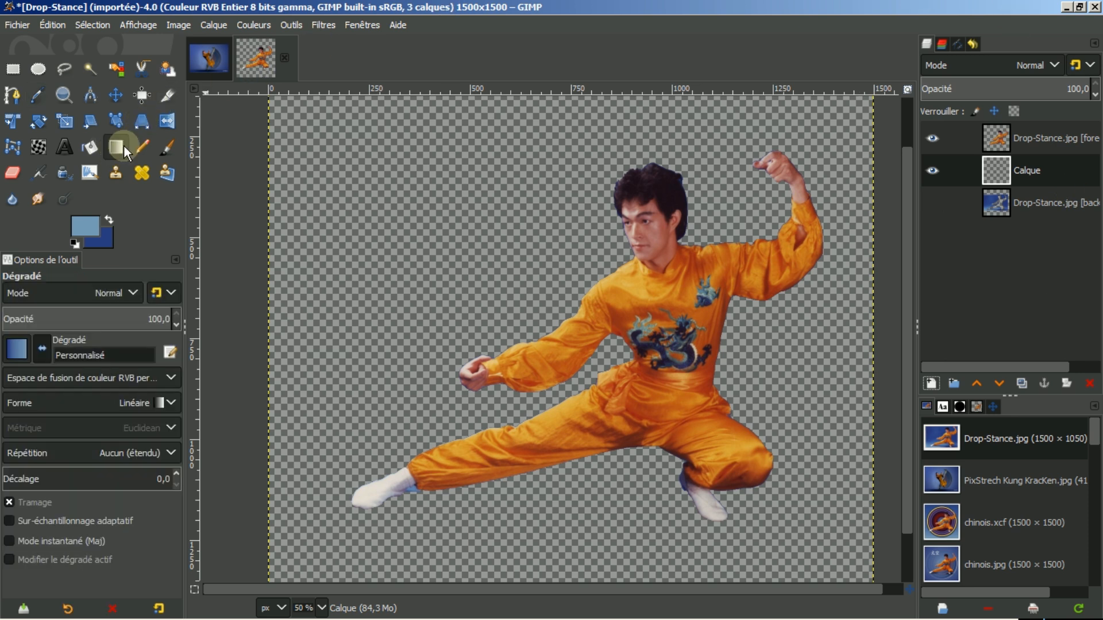
click(16, 350)
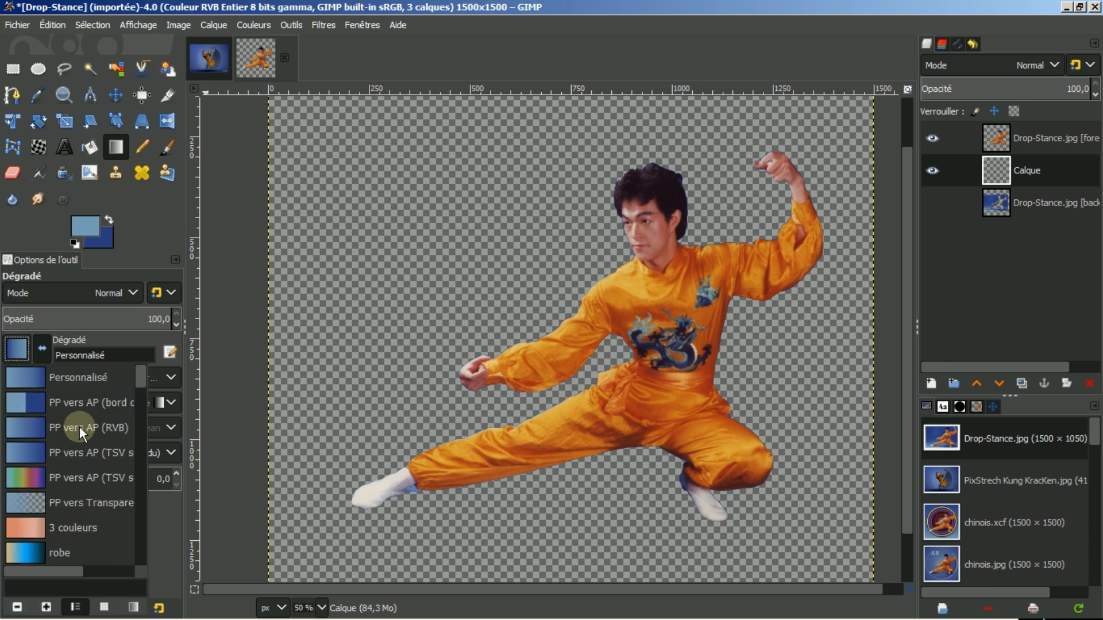
click(29, 431)
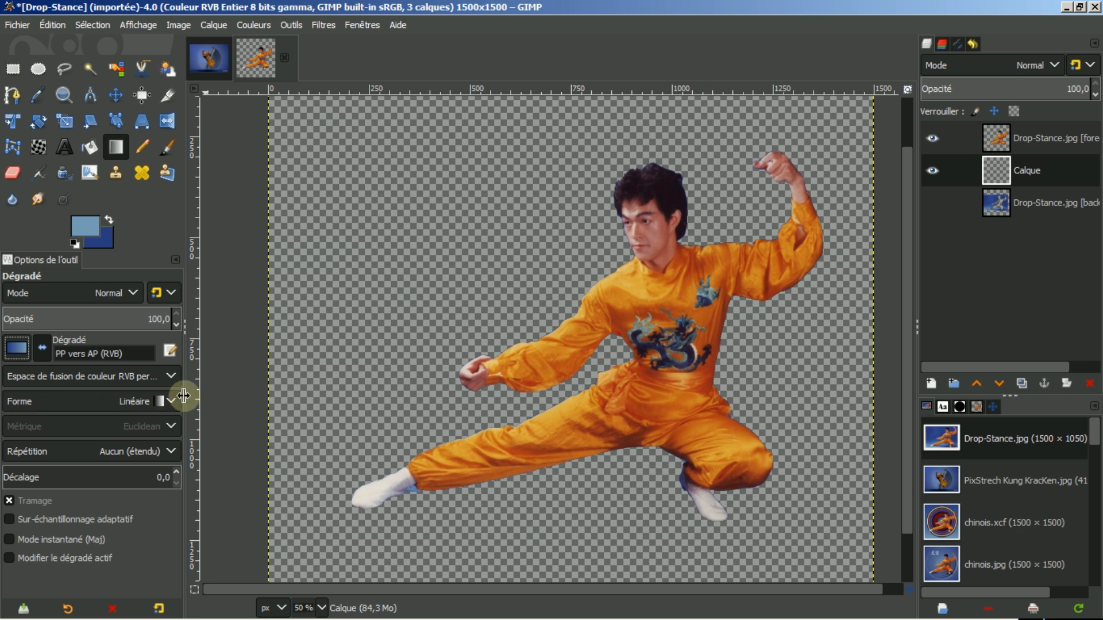
click(167, 401)
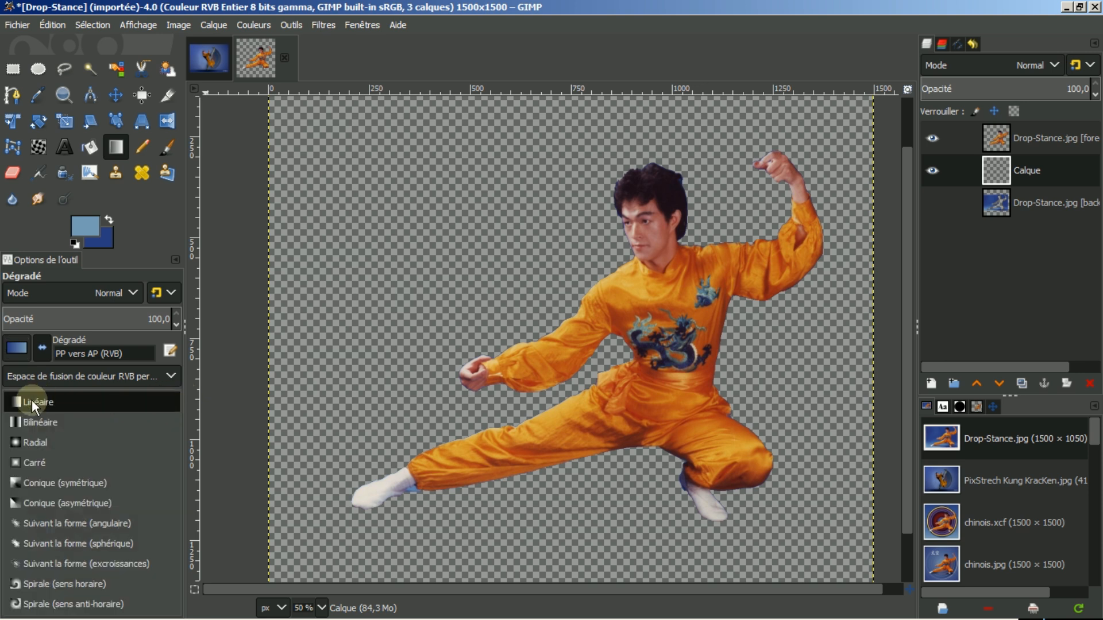
click(30, 442)
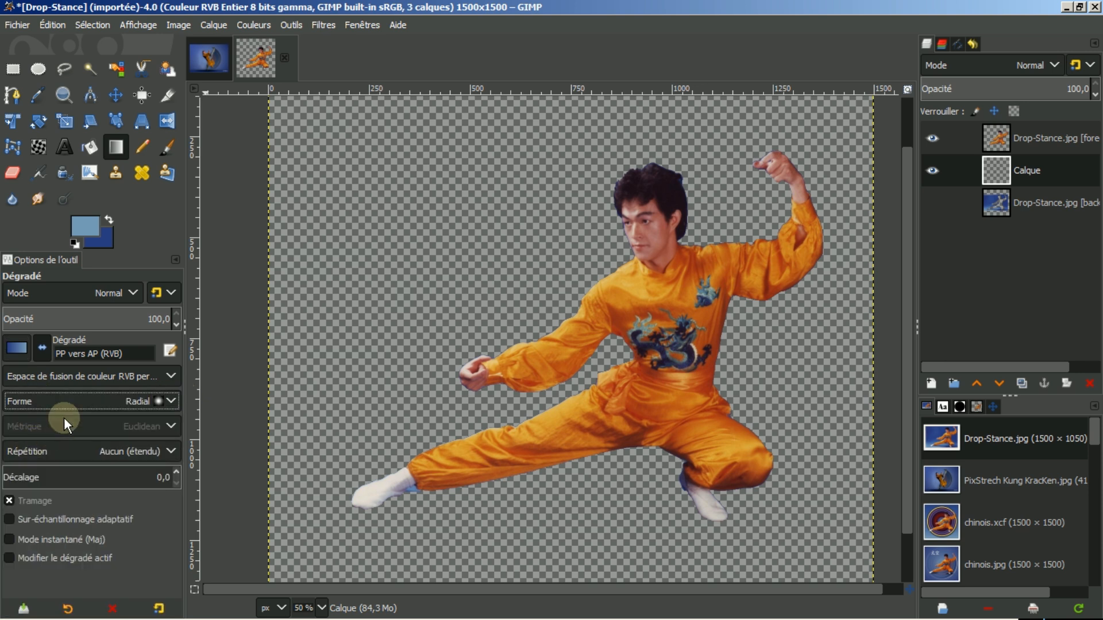
click(40, 347)
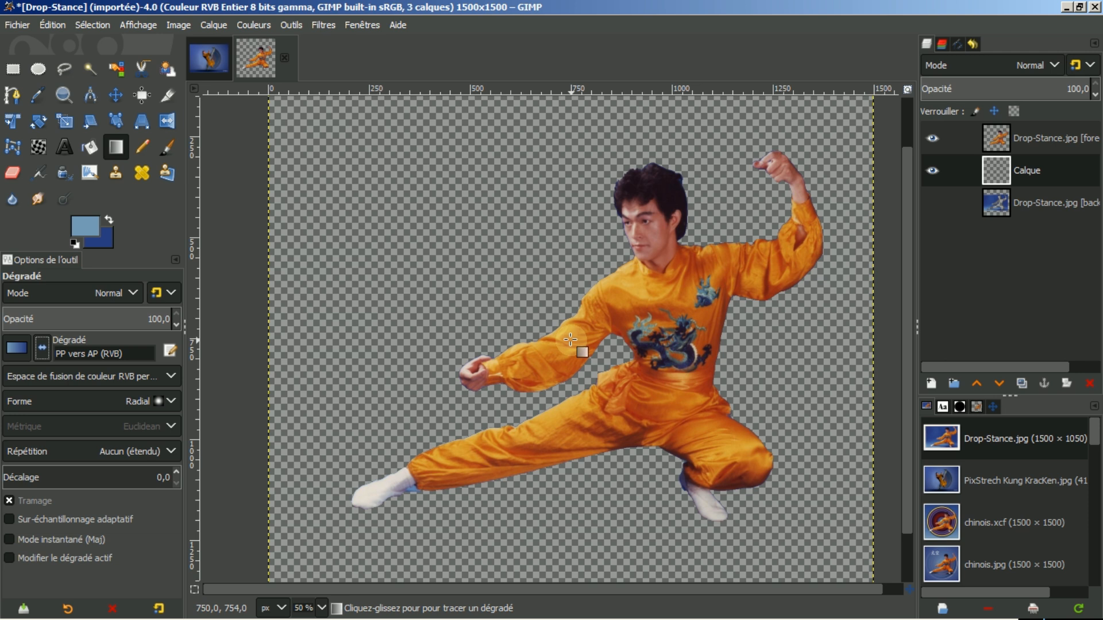
Step: Fill the new layer with the radial gradient from the canvas centre to the corner at about 1500, 1495, and apply it
drag(570, 340, 860, 570)
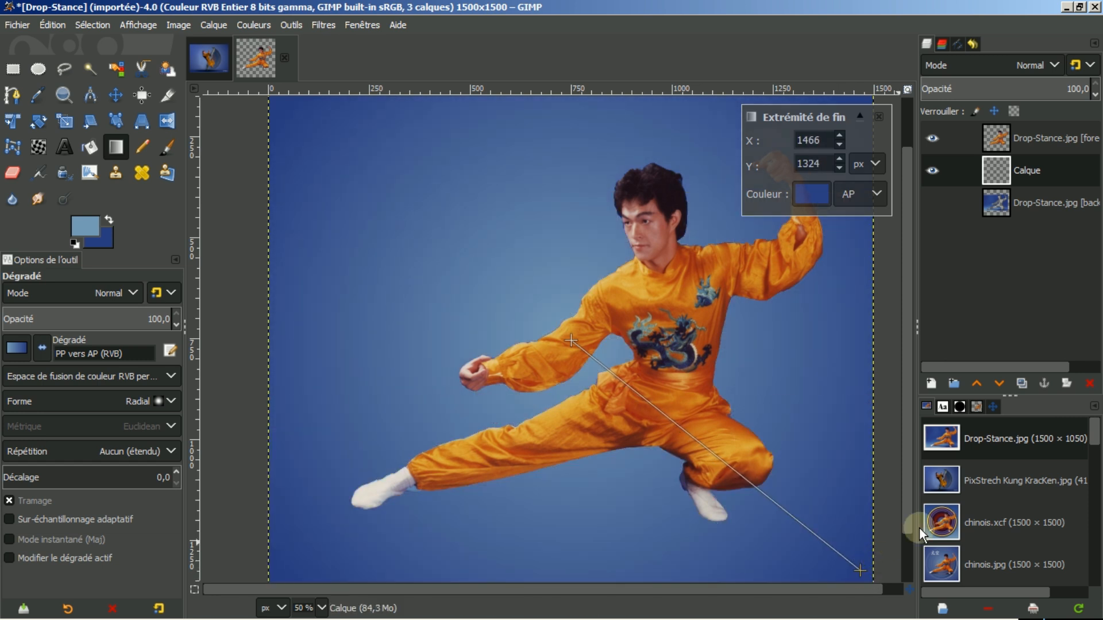
click(993, 406)
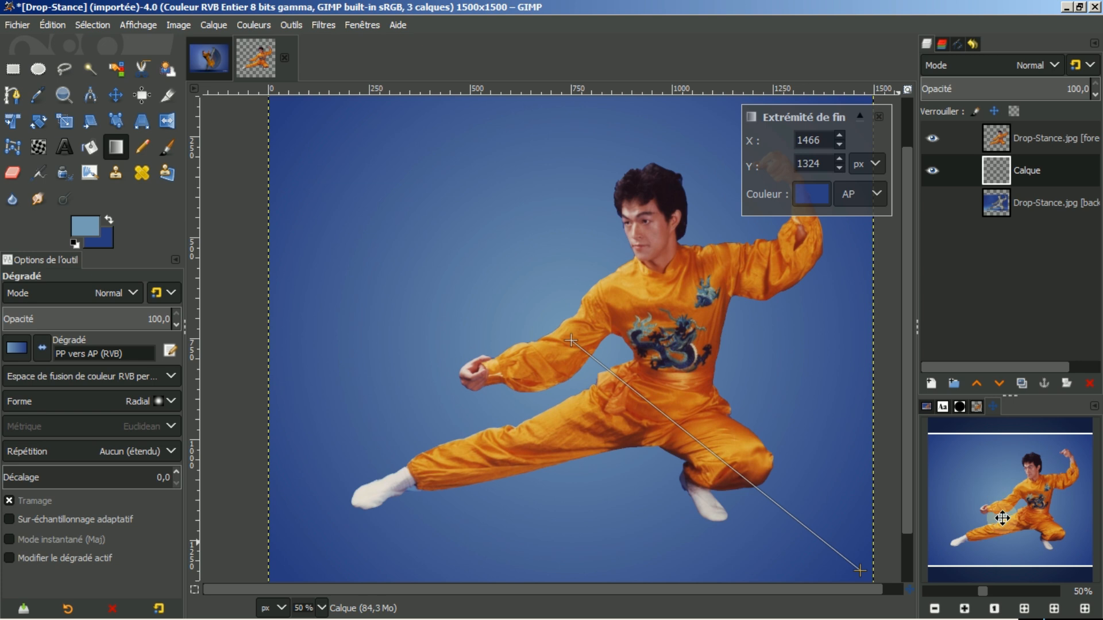
click(1024, 610)
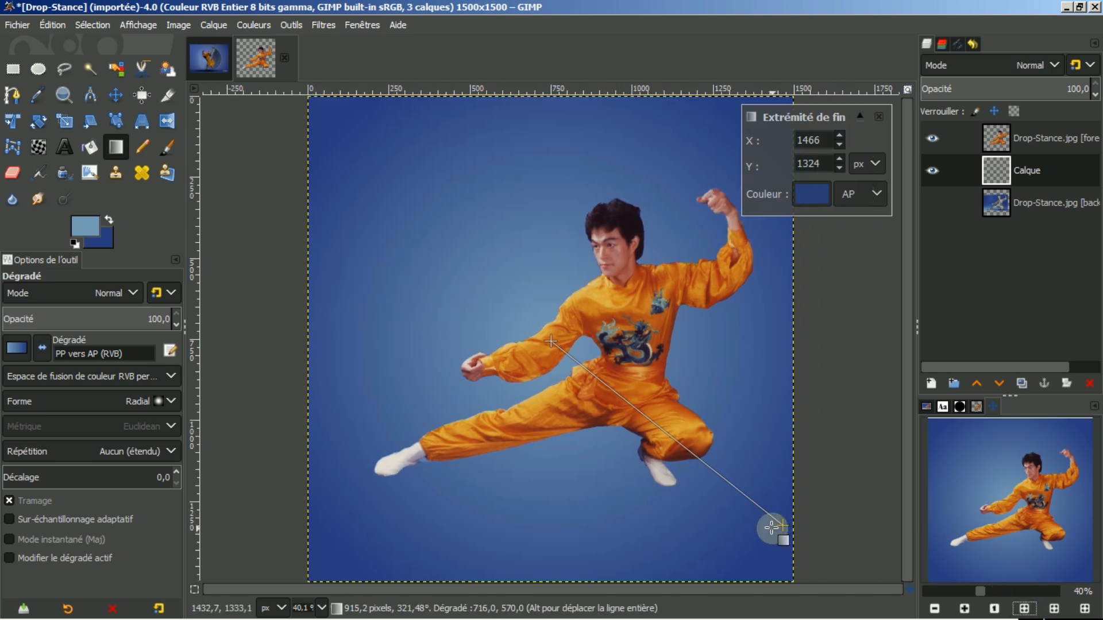
drag(782, 524, 793, 582)
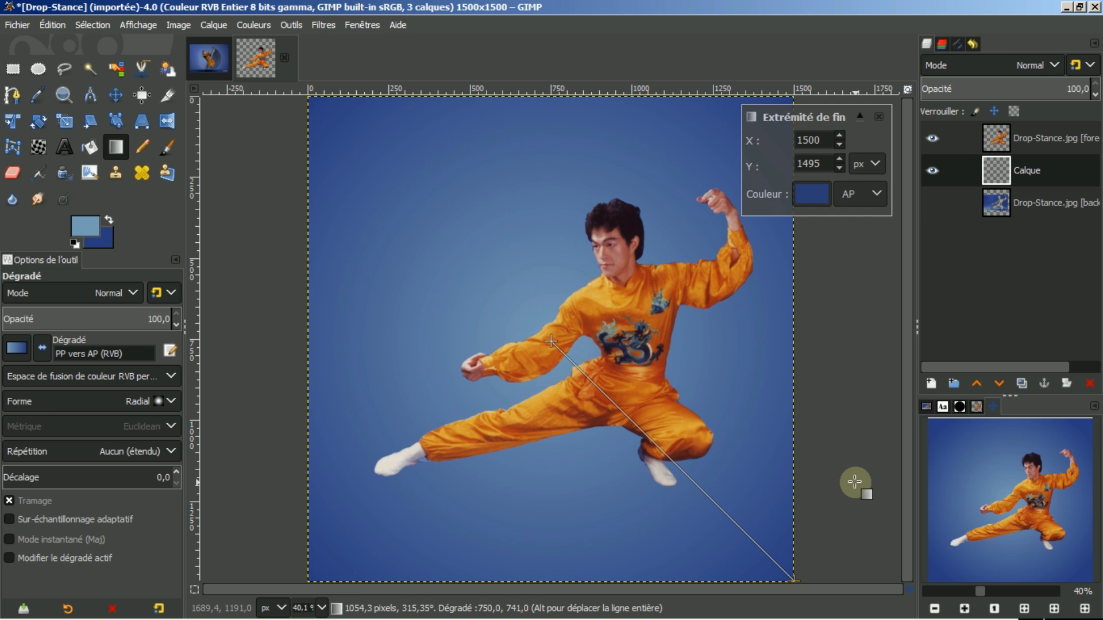
key(Return)
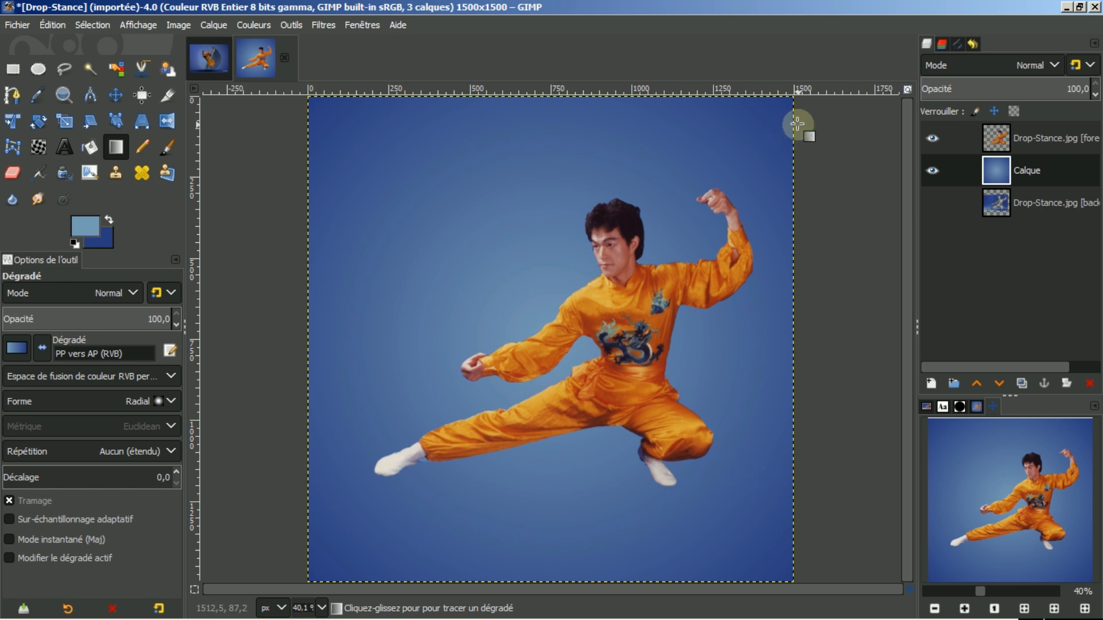
Step: Boost the fighter layer's contrast with Curves, mapping input 228 to output 255 and input 134 to output 122 on the Value channel
click(996, 139)
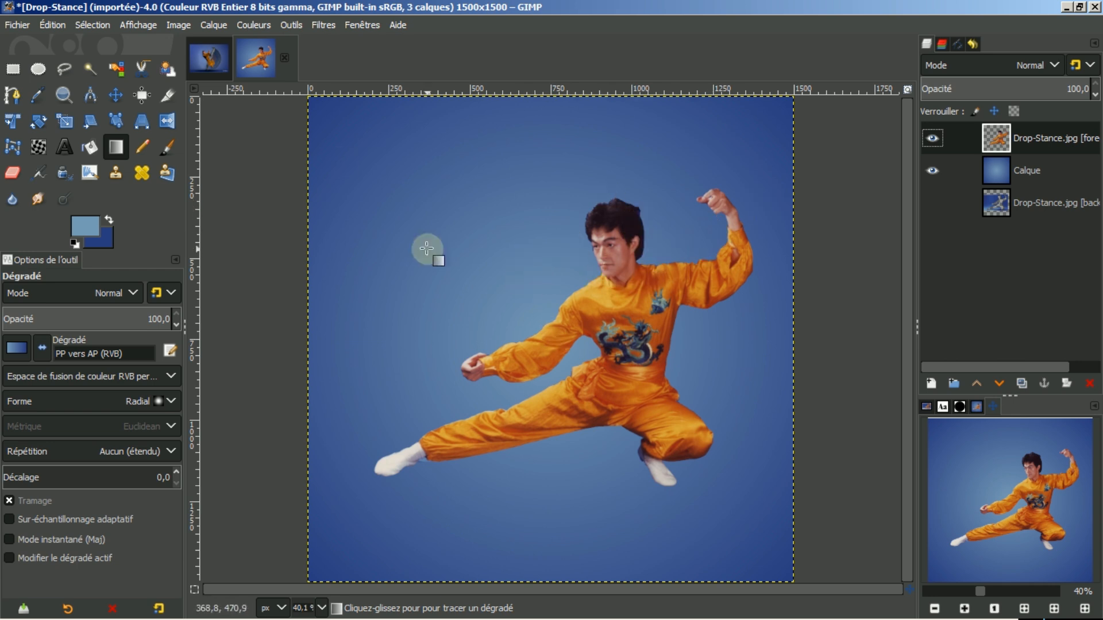
click(253, 26)
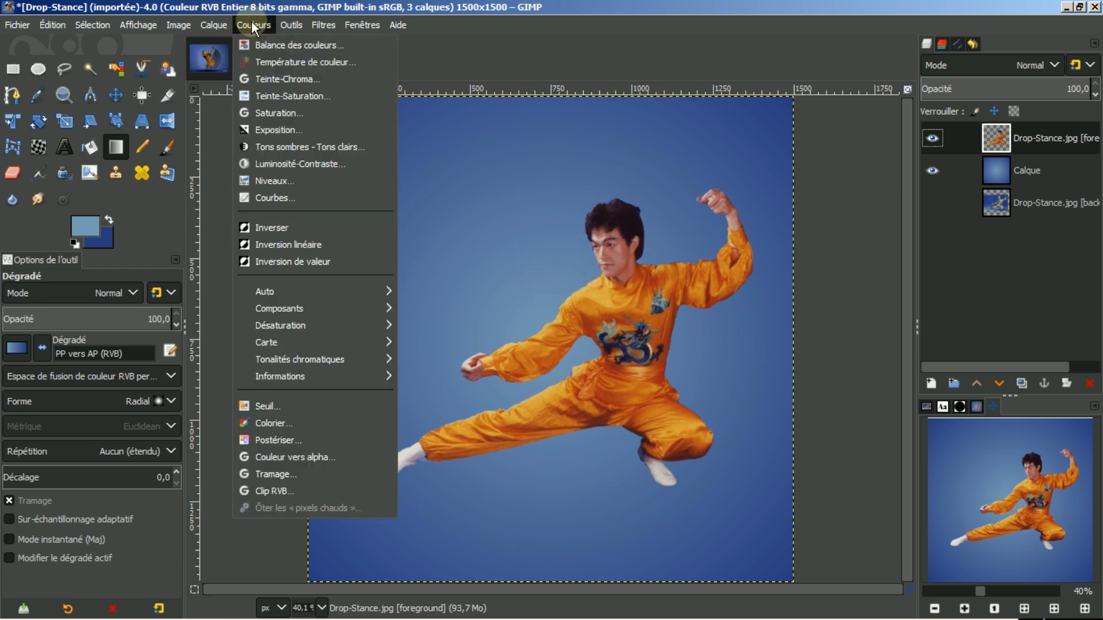
click(268, 199)
drag(176, 251, 183, 261)
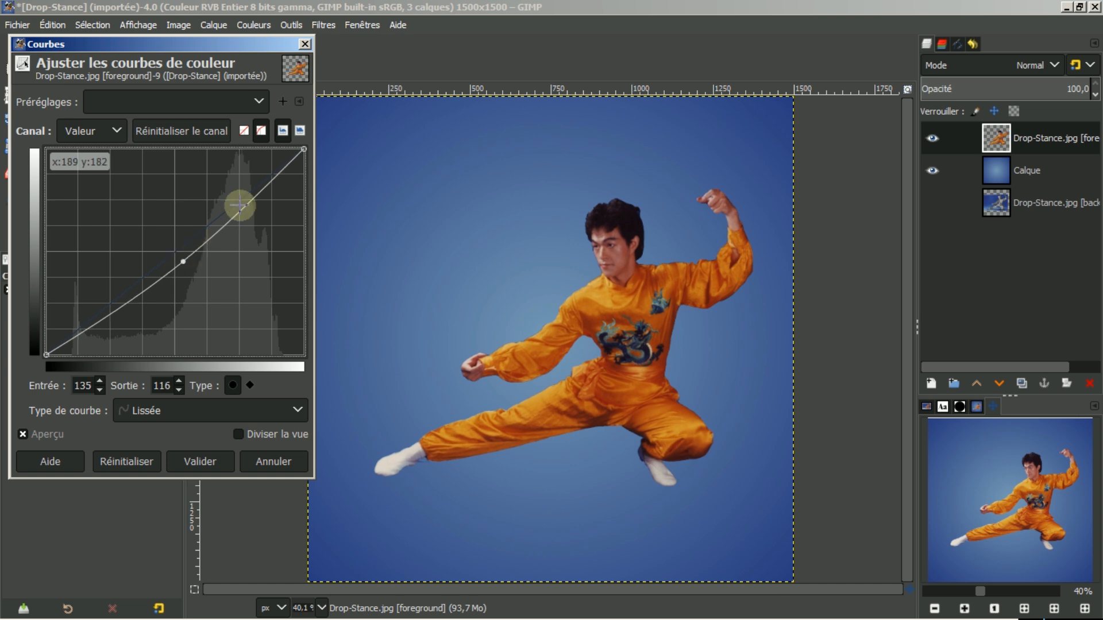
drag(305, 148, 276, 148)
click(182, 261)
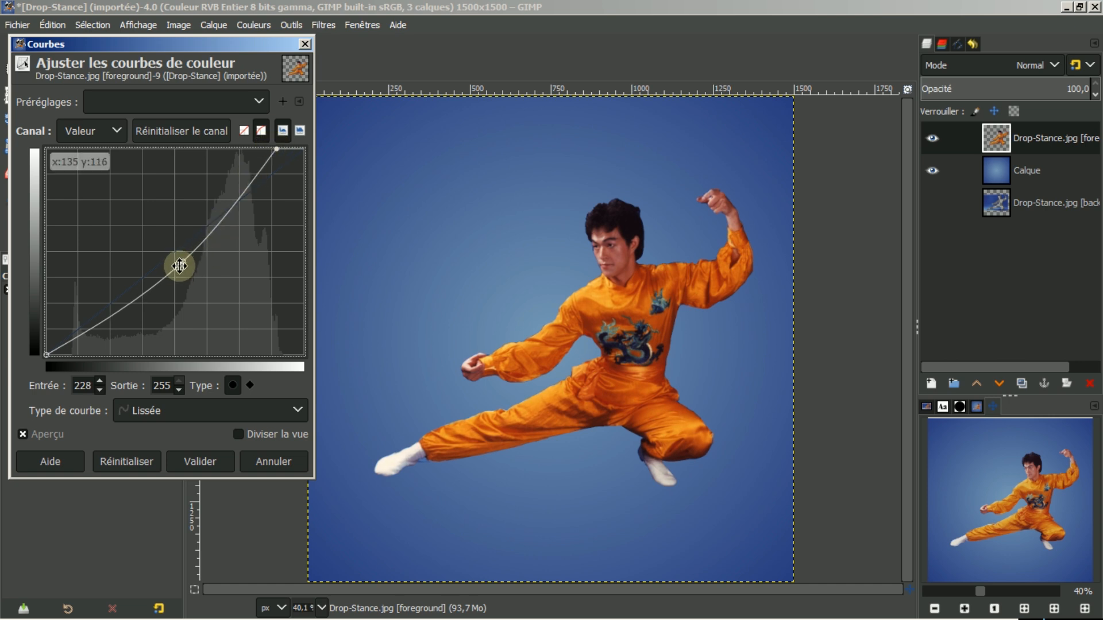
drag(183, 262, 181, 256)
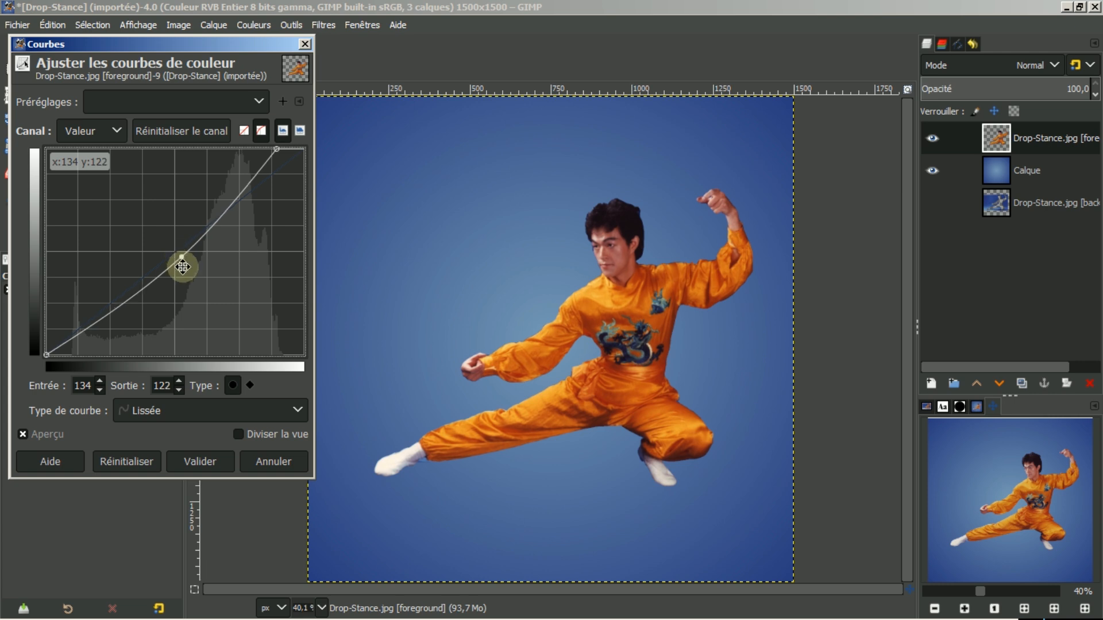
click(208, 462)
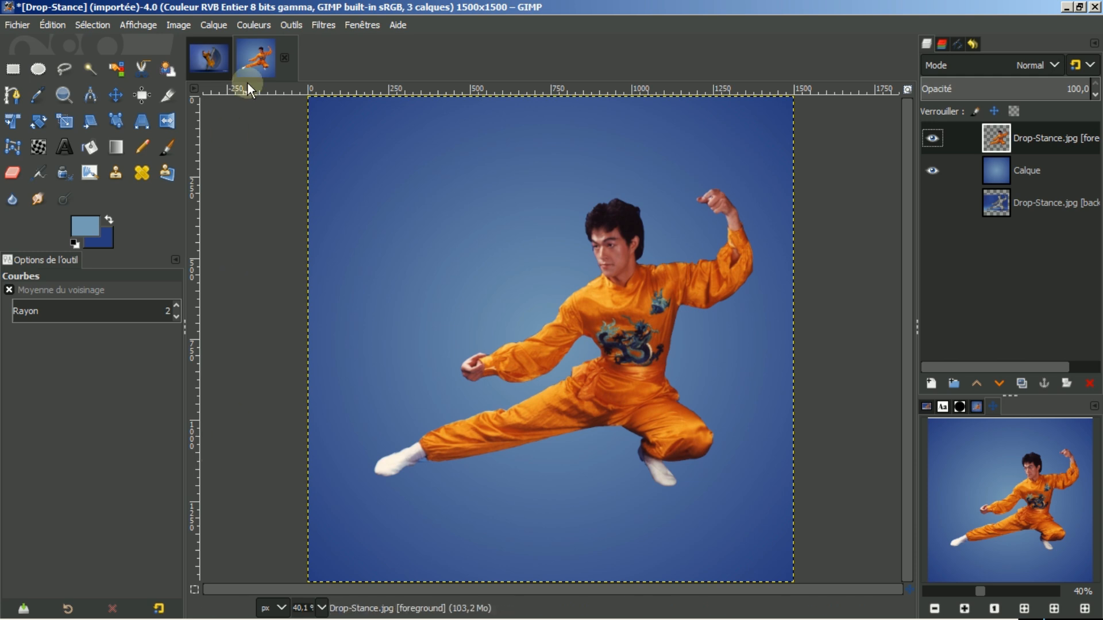
Step: Switch to the PixStrech Kung KracKen image and draw a circular selection about 1782 px wide beside the kicking monk at about 100, 897
click(210, 59)
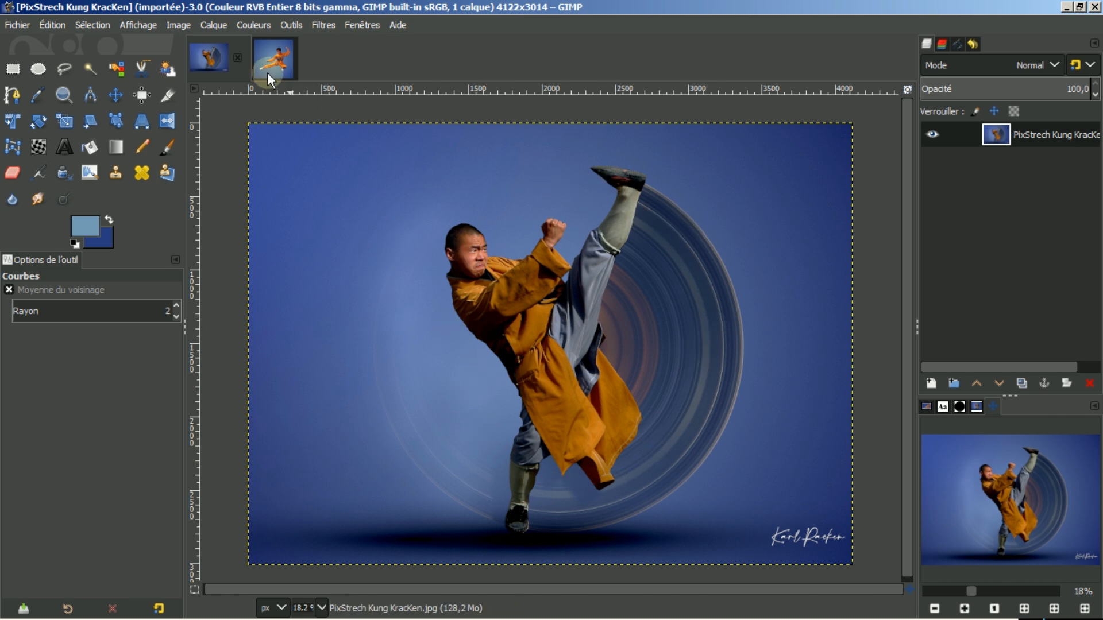
click(37, 68)
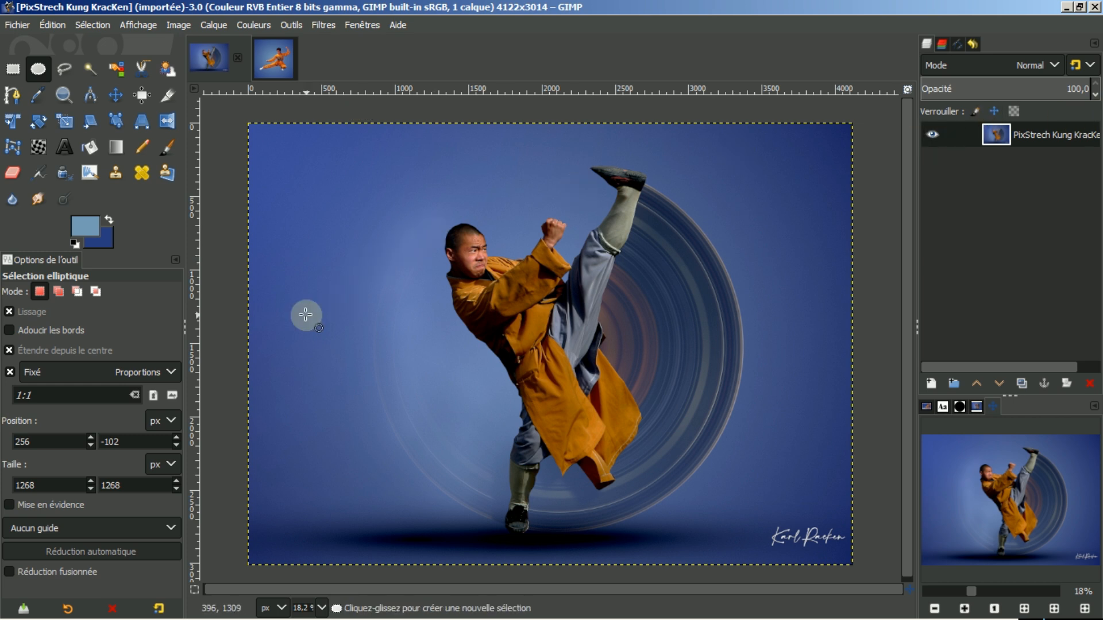
drag(362, 340, 481, 459)
drag(370, 329, 411, 382)
drag(484, 493, 495, 504)
click(402, 391)
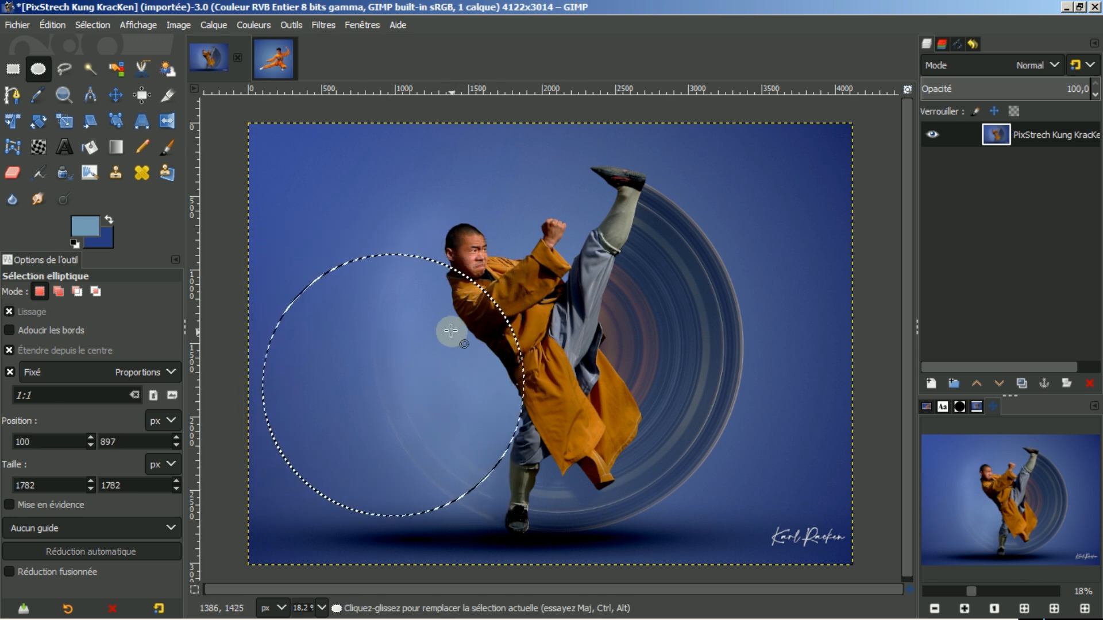
Step: Choose the Nauseating Headache gradient for the Gradient tool
click(113, 146)
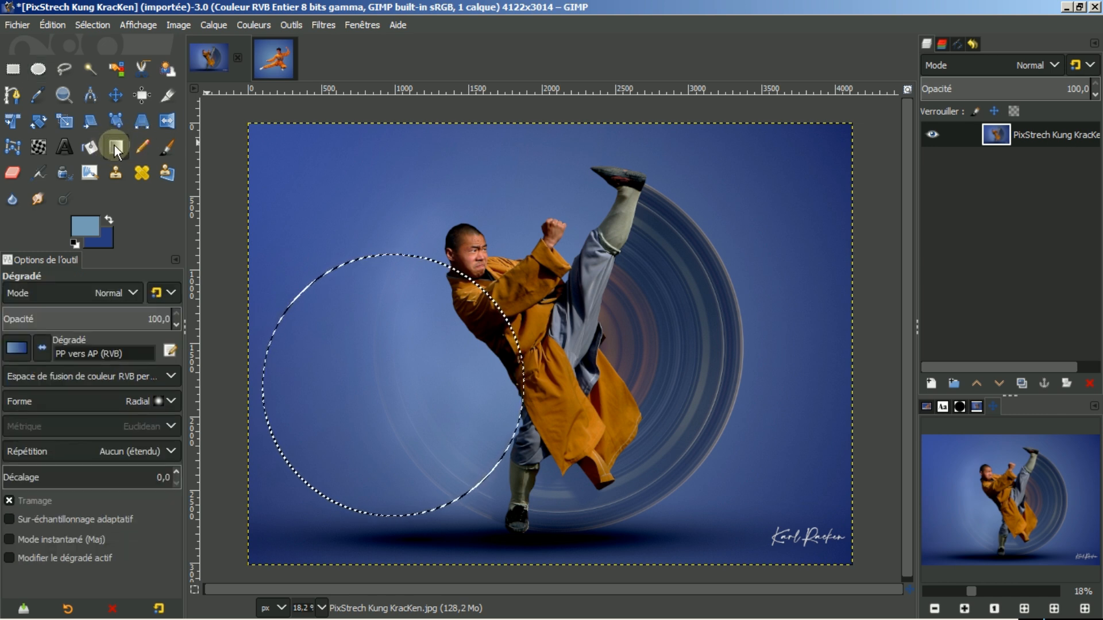
click(18, 347)
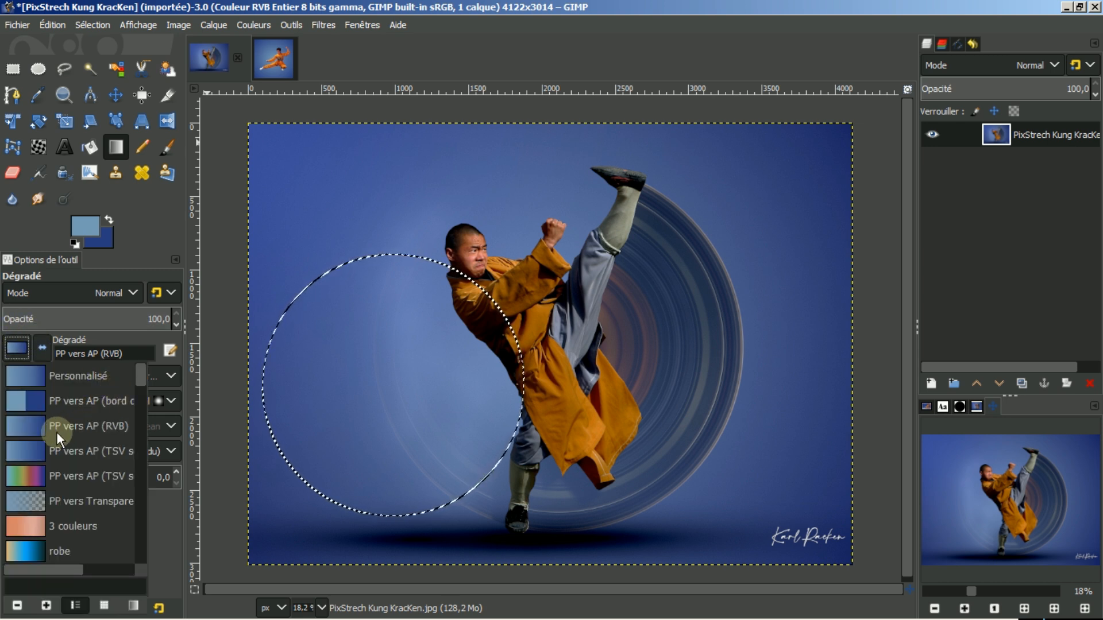
drag(143, 375, 139, 394)
scroll(88, 431, down, 5)
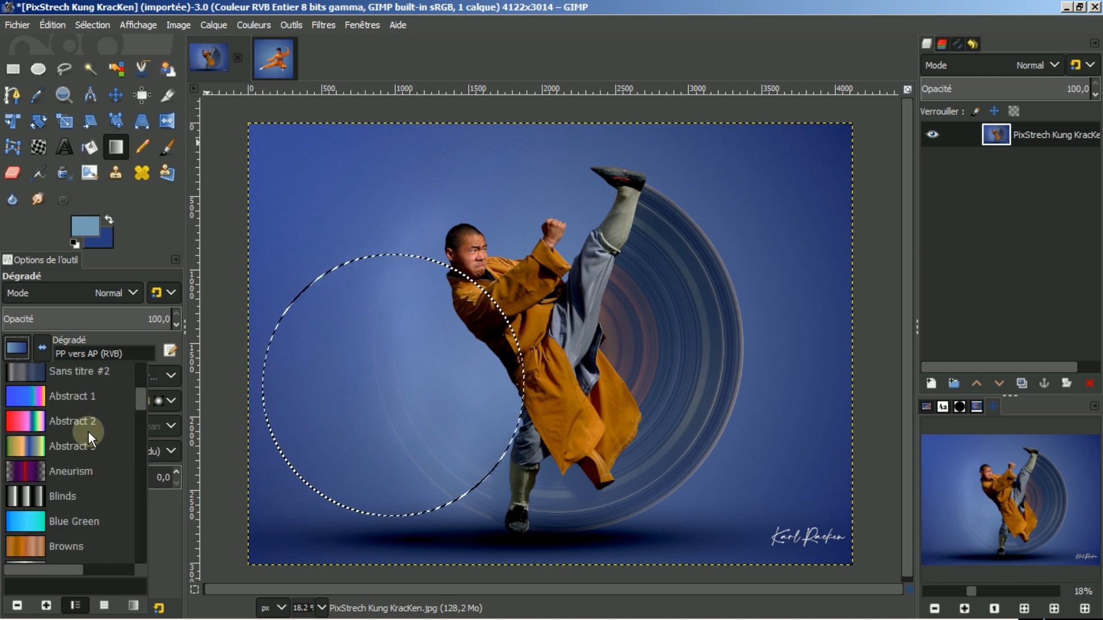
scroll(89, 430, down, 5)
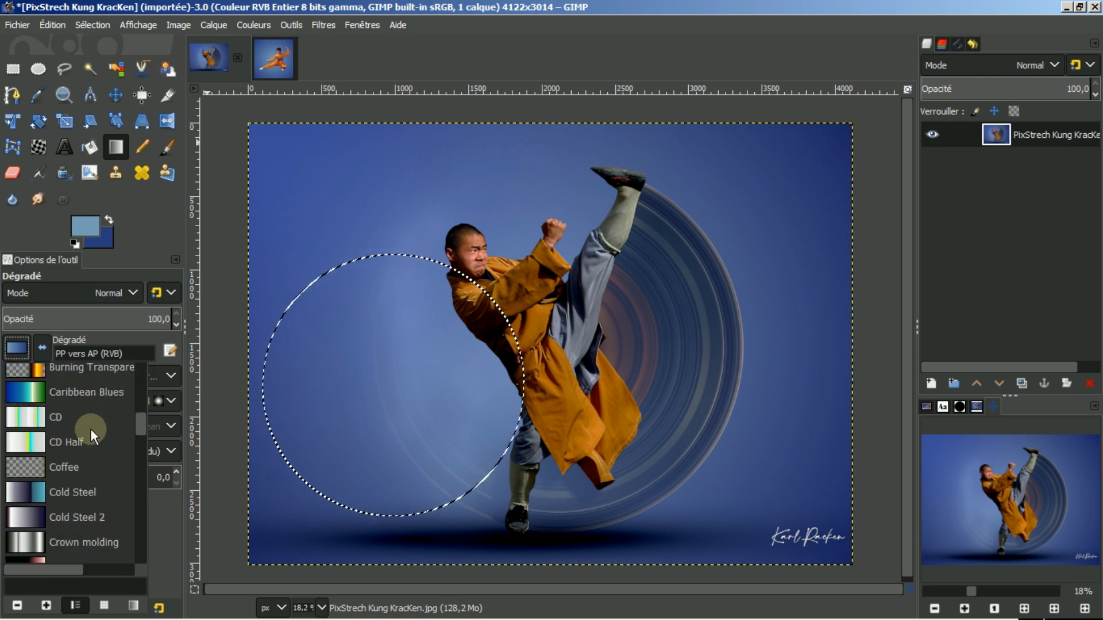
scroll(91, 428, down, 8)
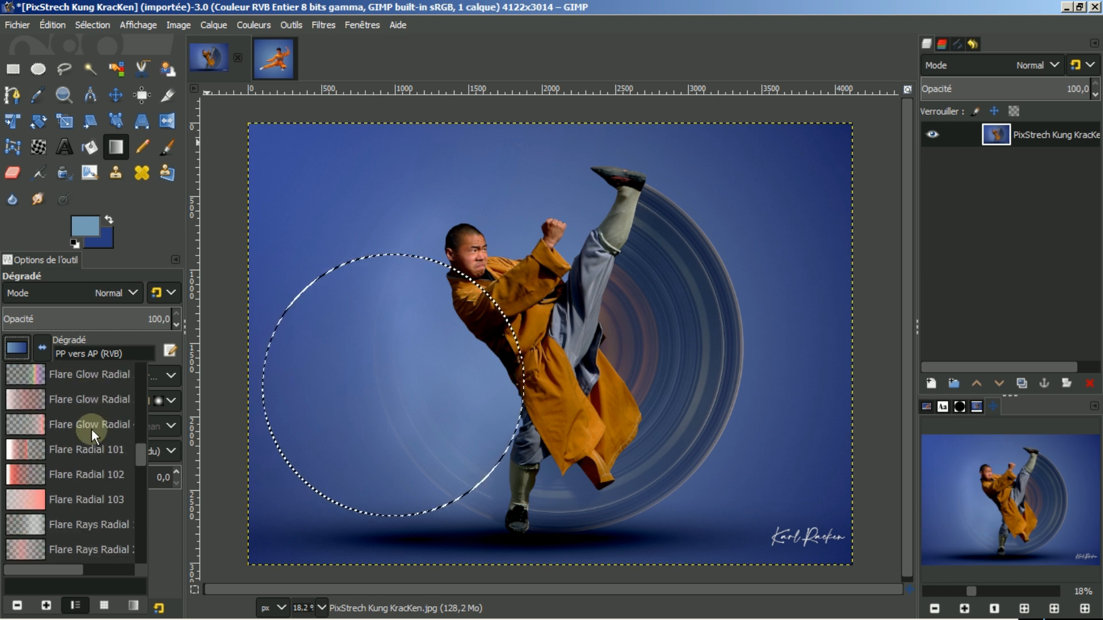
scroll(91, 430, down, 8)
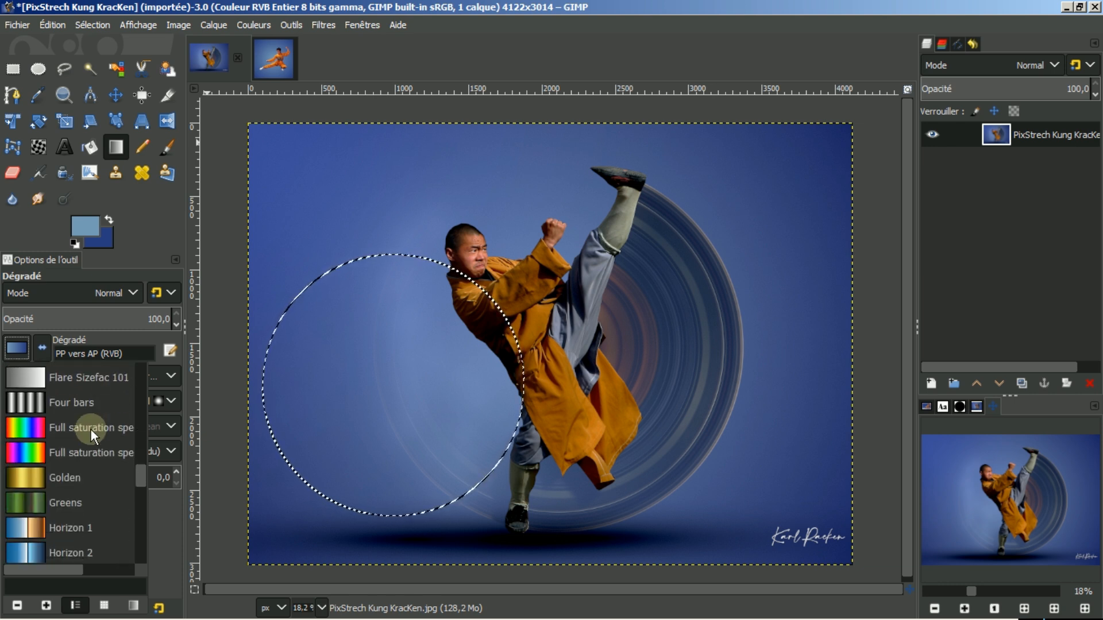
scroll(91, 428, down, 3)
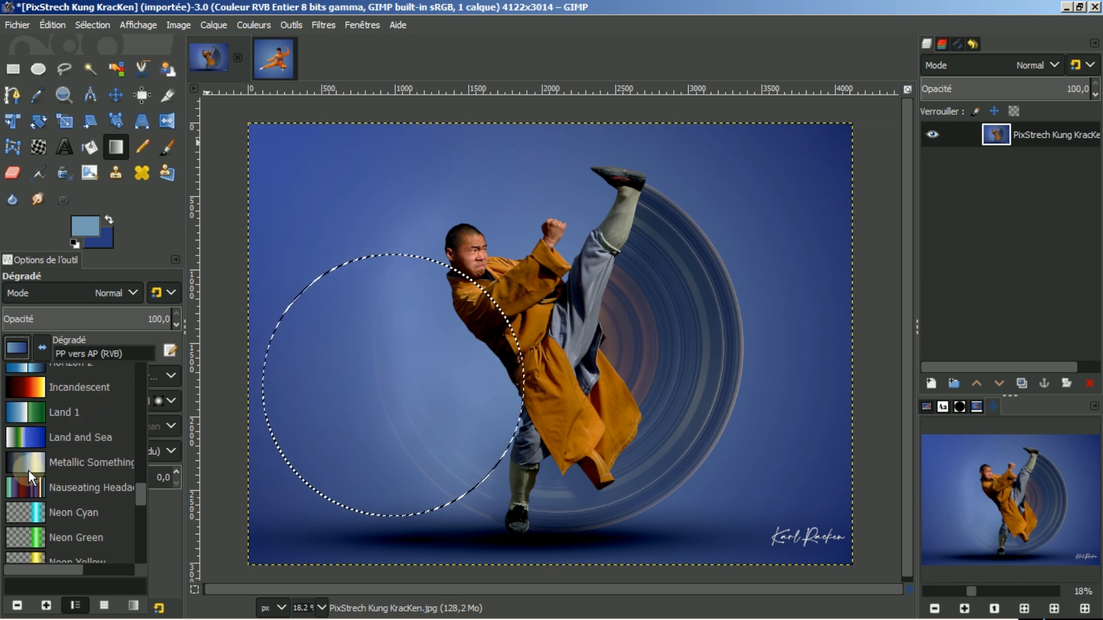
click(20, 485)
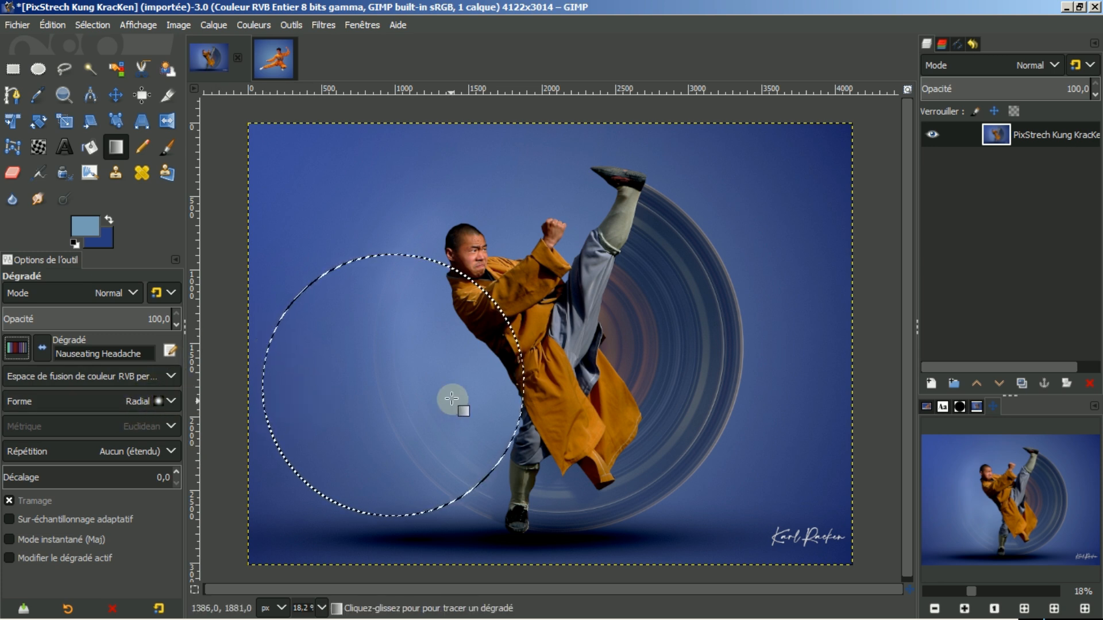
Step: Fill the circular selection with the radial gradient from its centre at about 1001, 1793 to about 1688, 2414, and apply it
drag(394, 389, 432, 426)
drag(468, 455, 496, 477)
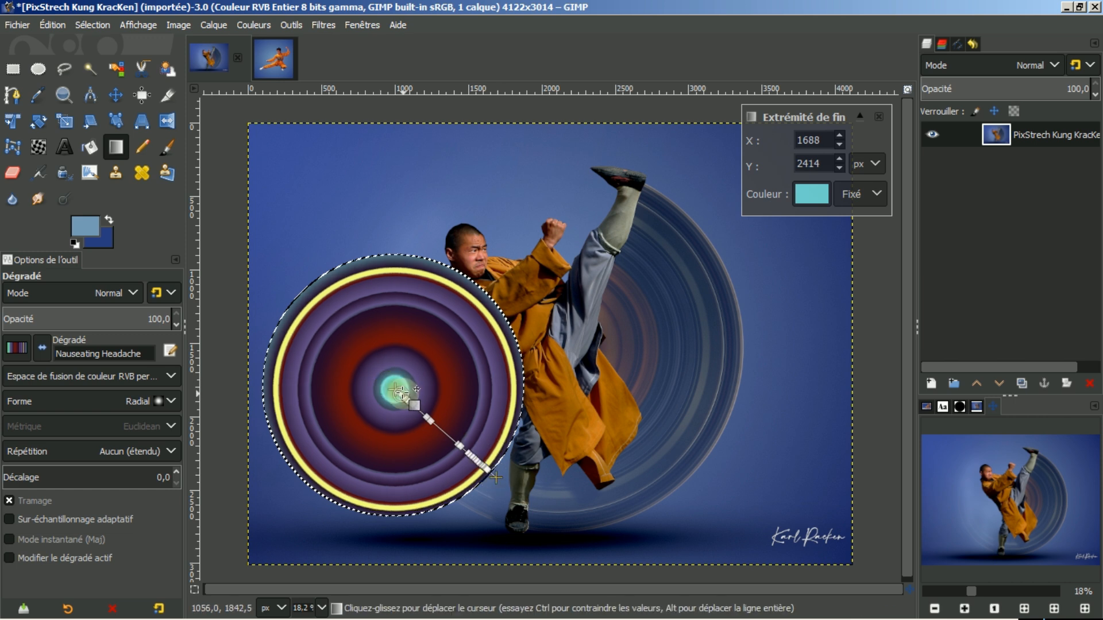
drag(399, 392, 395, 386)
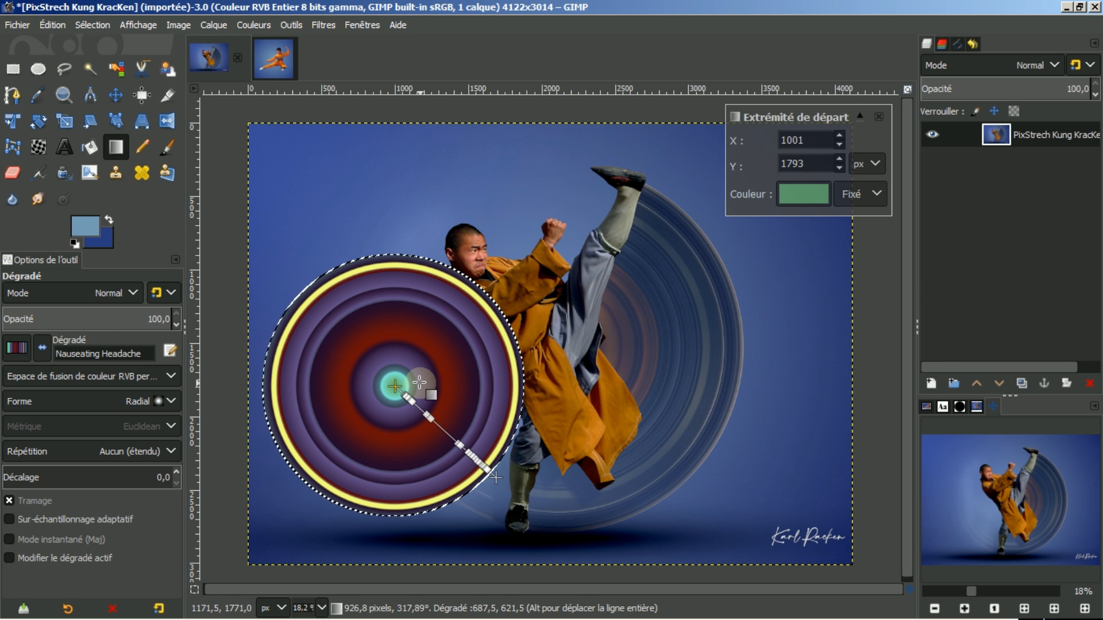
key(Return)
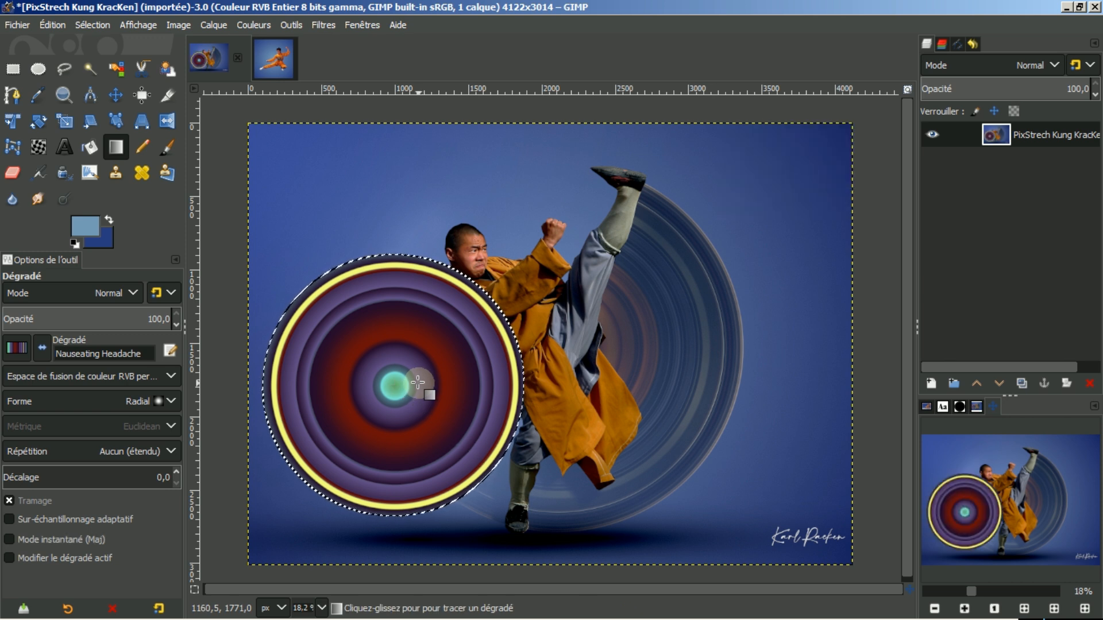
Step: Clear the selection around the gradient-filled circle and inspect the pixel-stretched disc behind the kicking monk
click(92, 24)
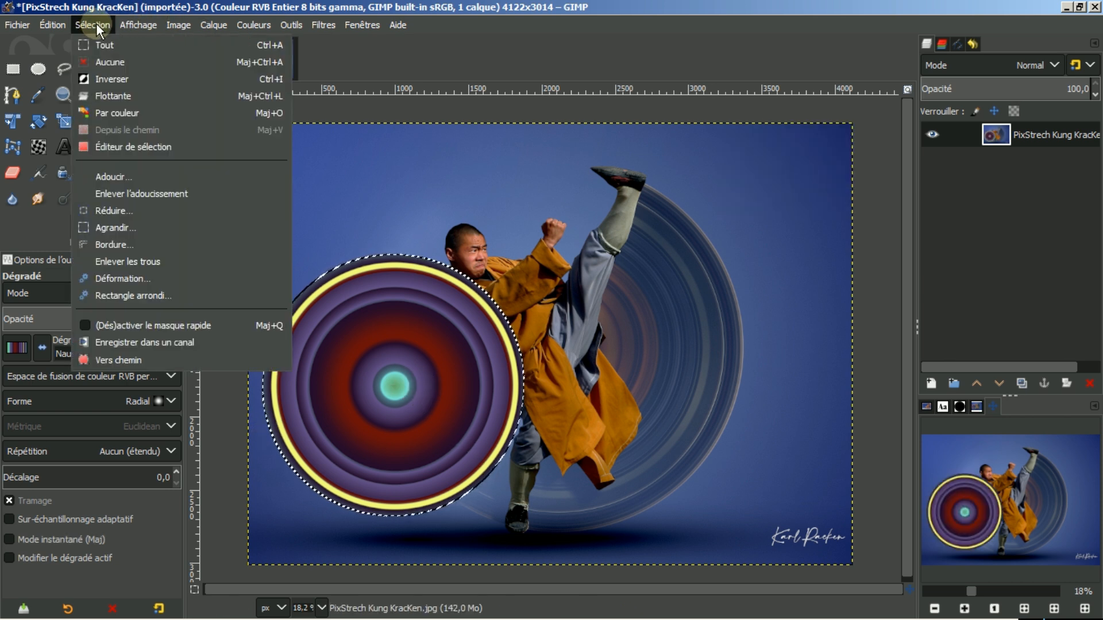
click(101, 63)
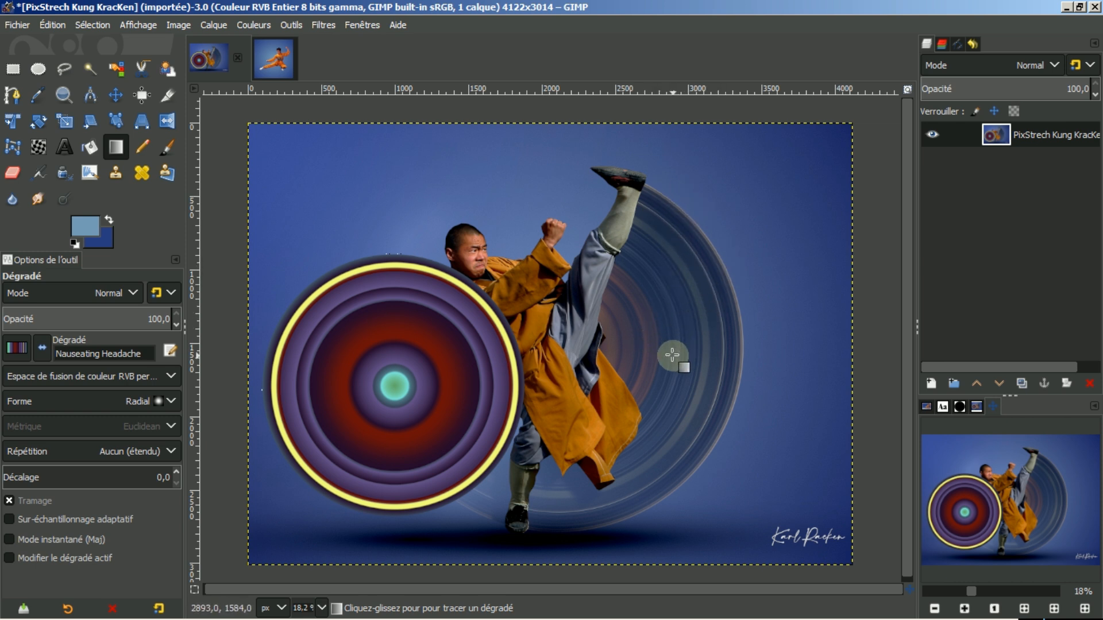
scroll(672, 355, up, 2)
scroll(672, 355, up, 2)
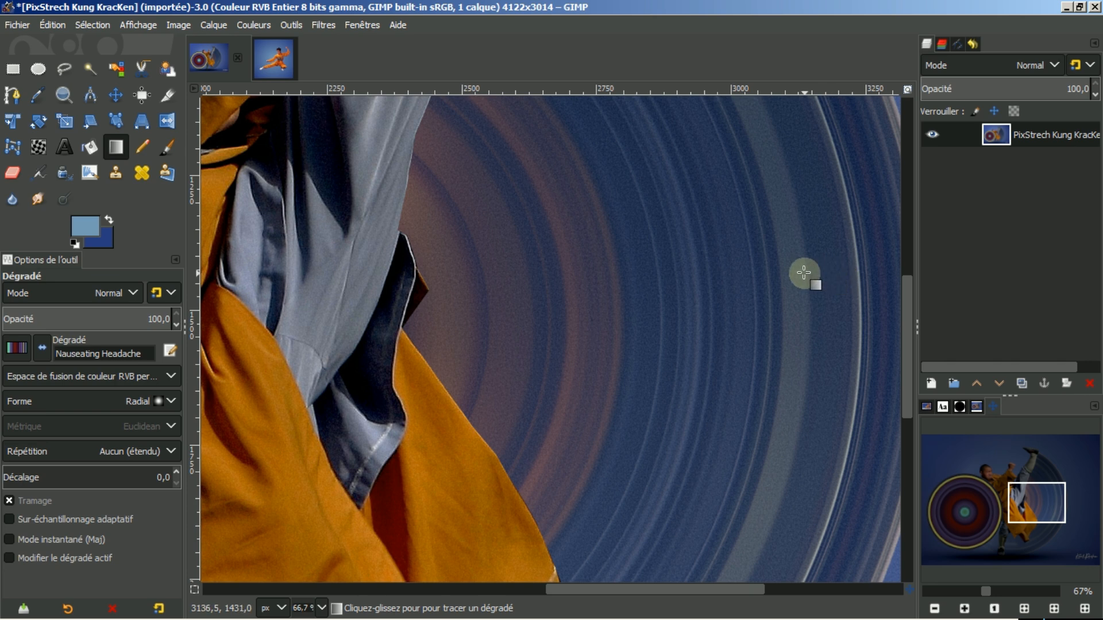
scroll(419, 332, down, 3)
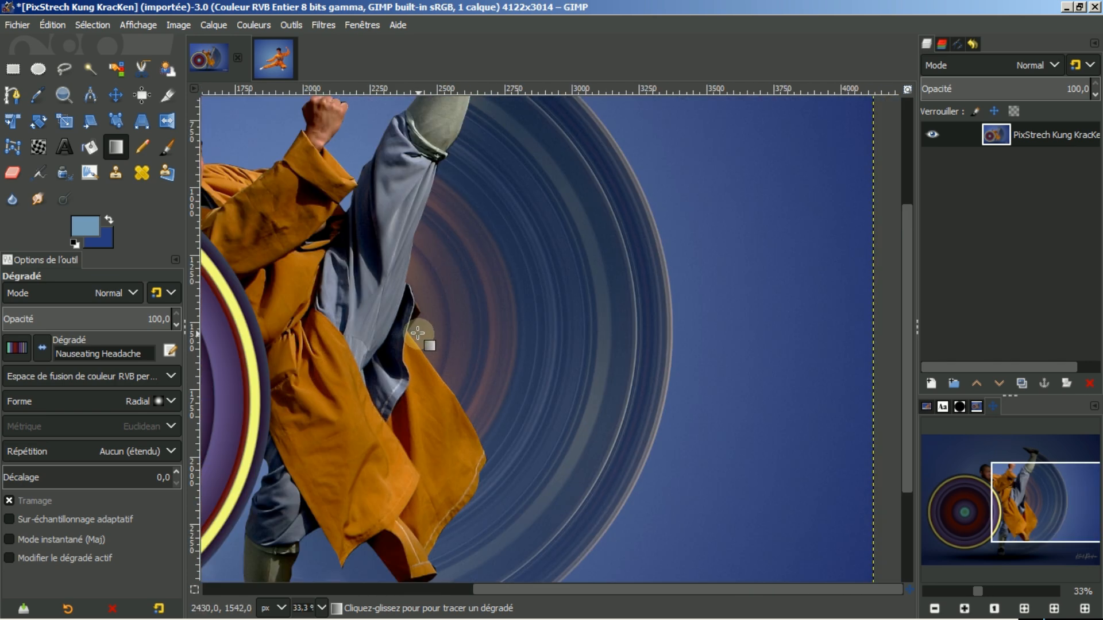
scroll(419, 332, down, 1)
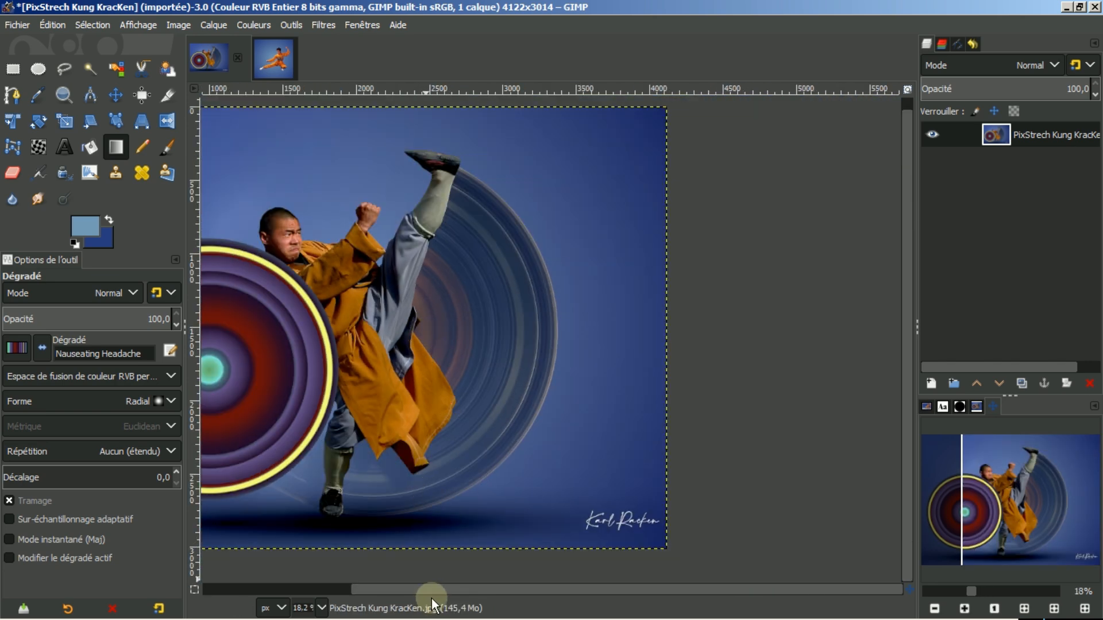
drag(431, 594, 276, 597)
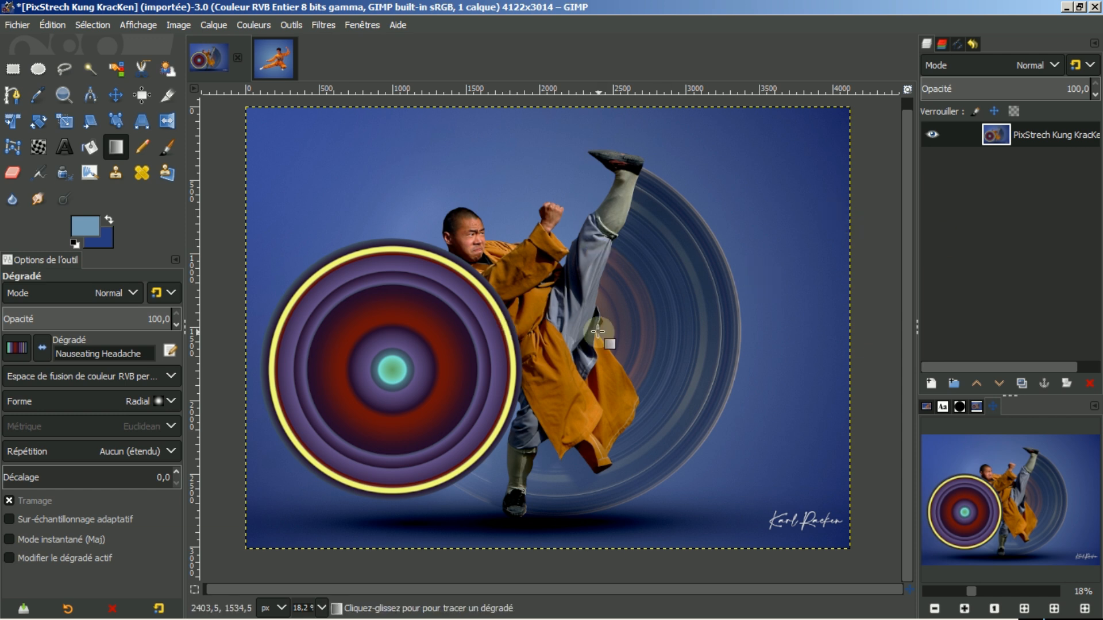
Step: Open chinois.xcf from the document history and return to the PixStrech Kung KracKen image
click(926, 406)
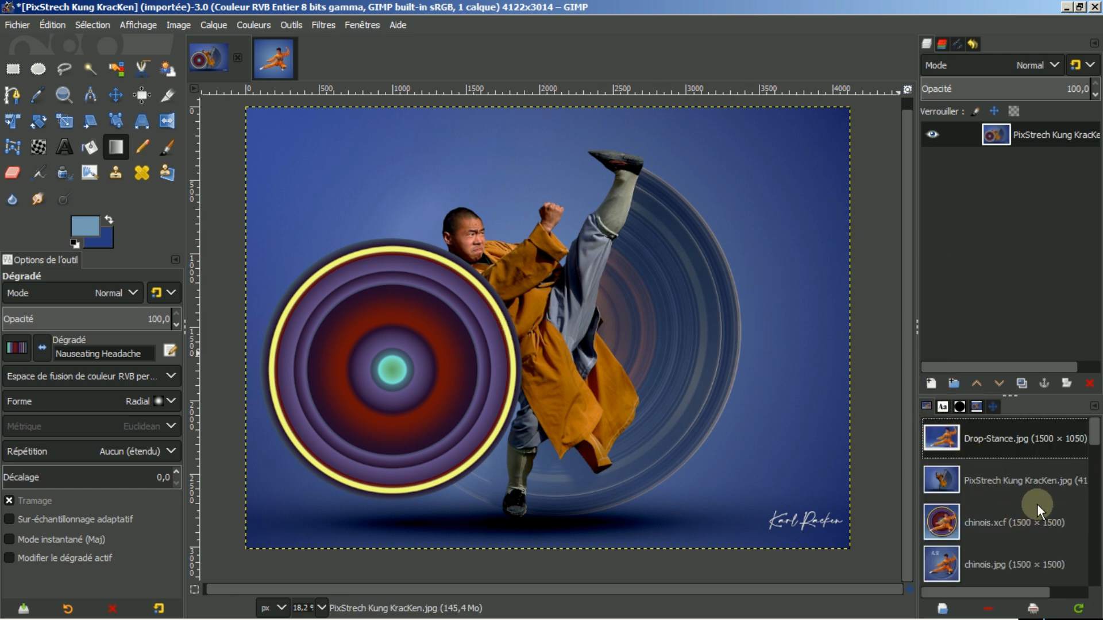
scroll(1043, 448, down, 1)
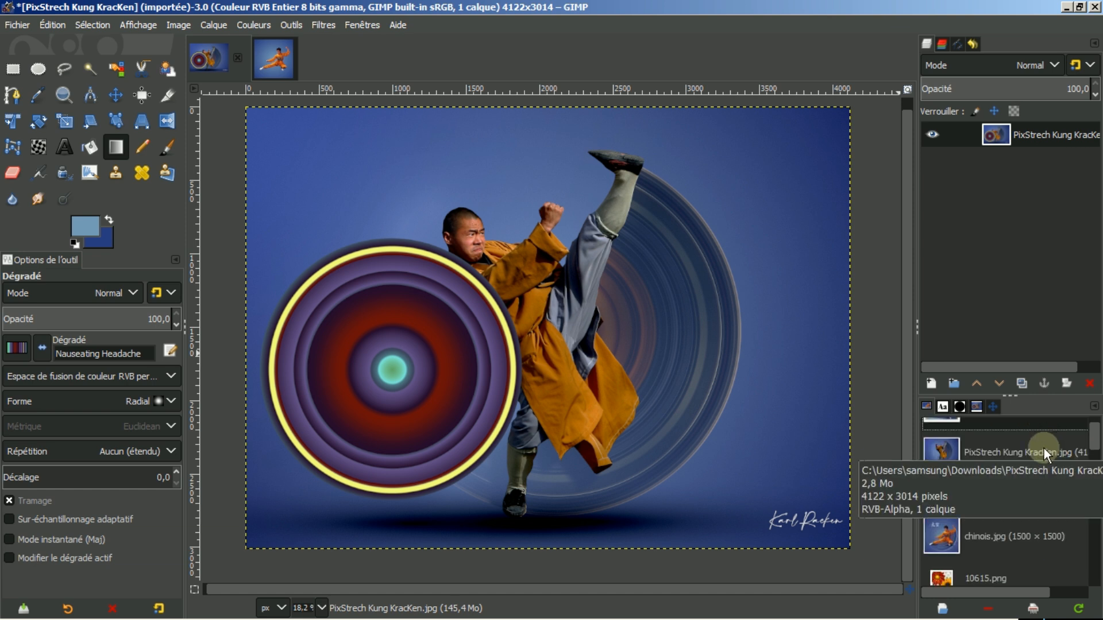
scroll(1043, 448, down, 1)
scroll(1042, 443, up, 1)
scroll(1045, 431, up, 1)
double_click(995, 519)
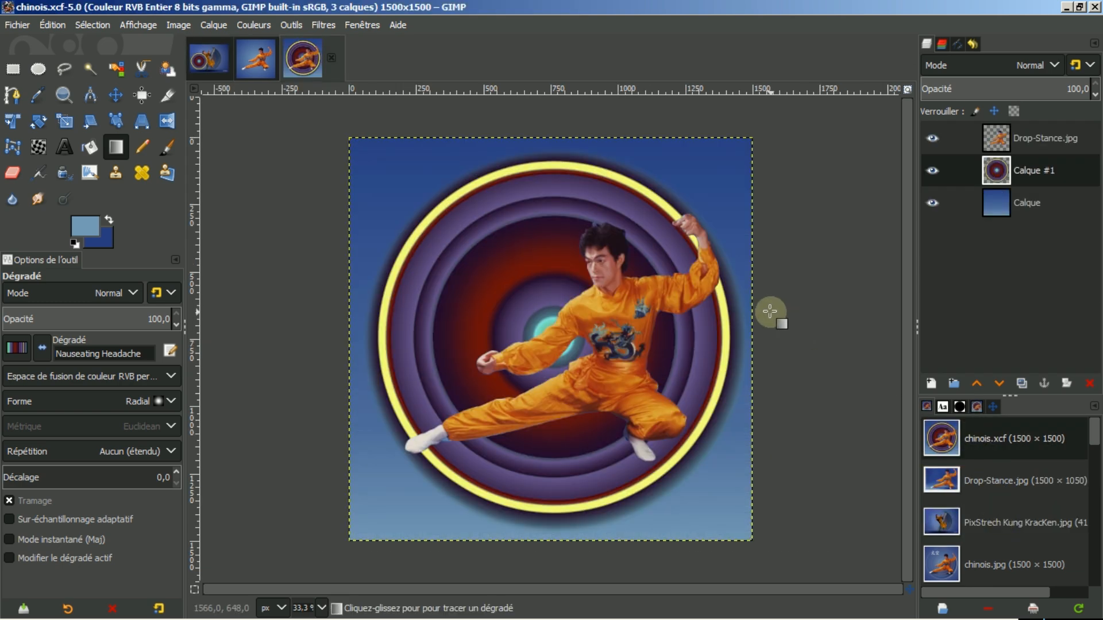
click(202, 58)
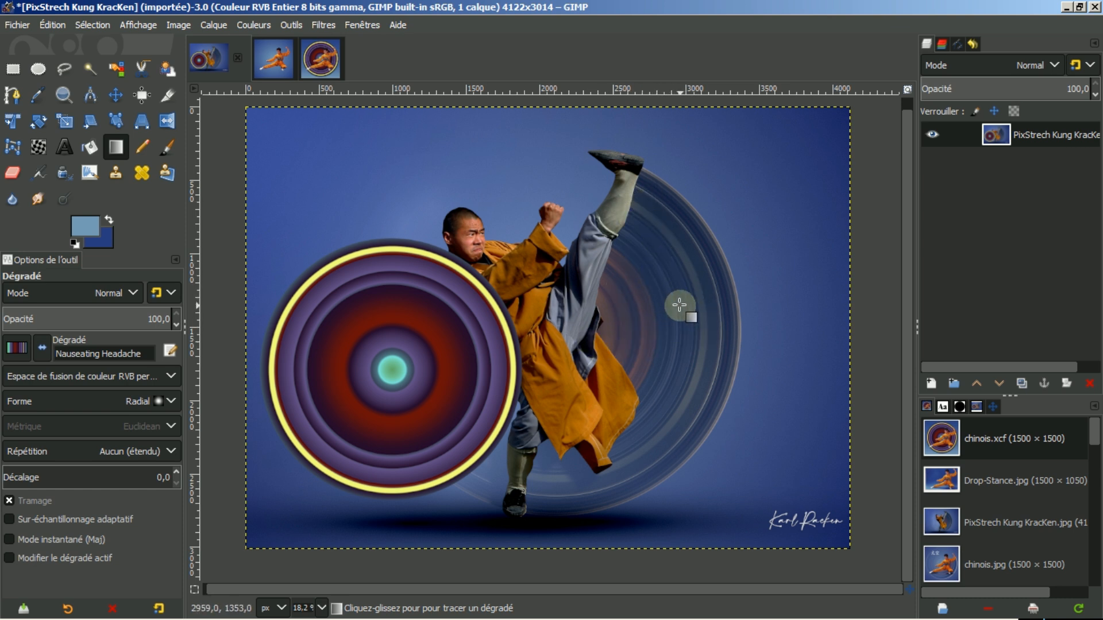
scroll(668, 333, up, 2)
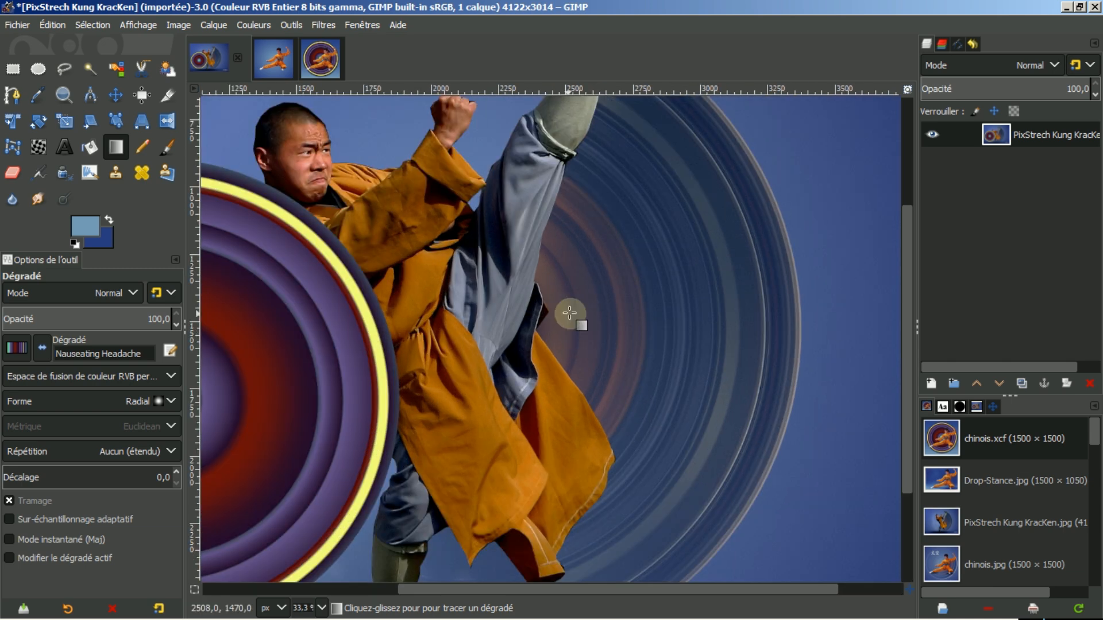
Step: Switch to the Drop-Stance image and add the Palettes dialog to the dock holding the layers
click(287, 63)
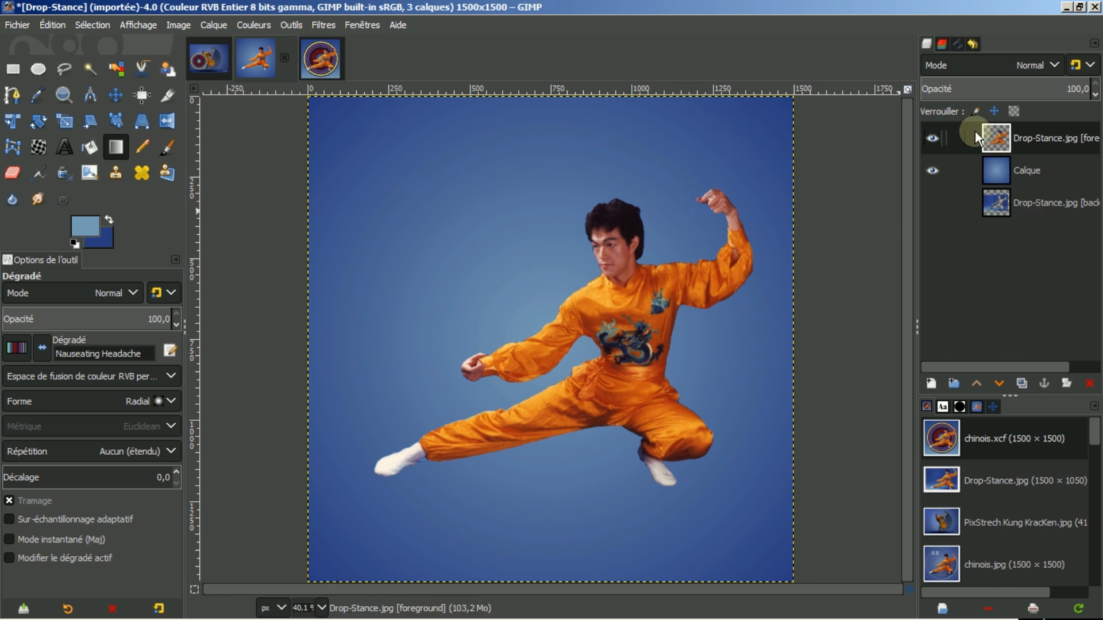
click(1094, 48)
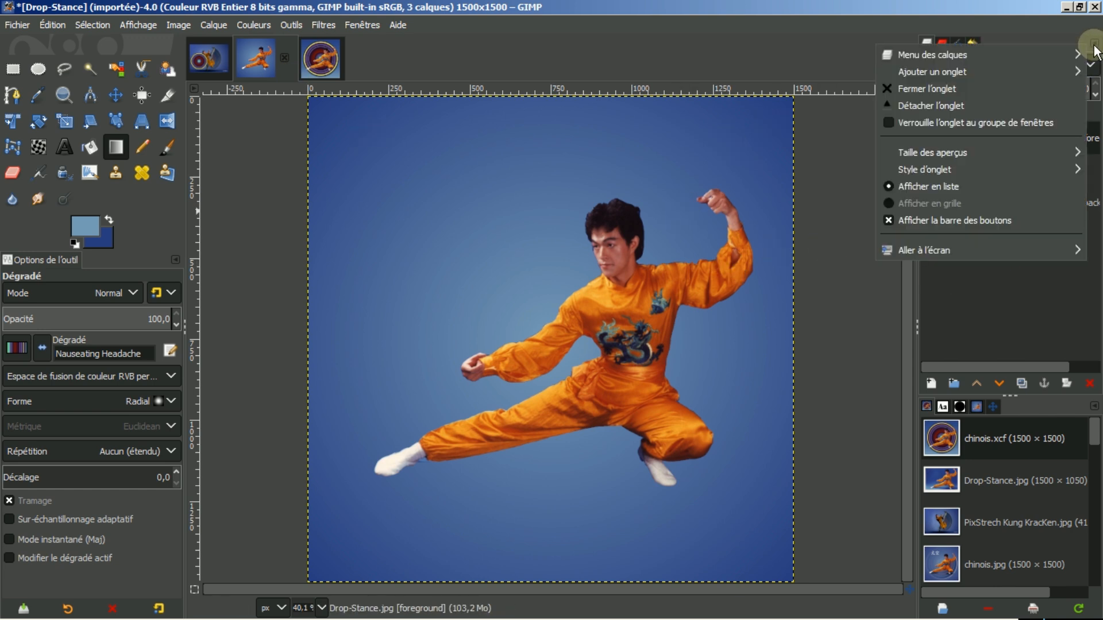
mouse_move(943, 63)
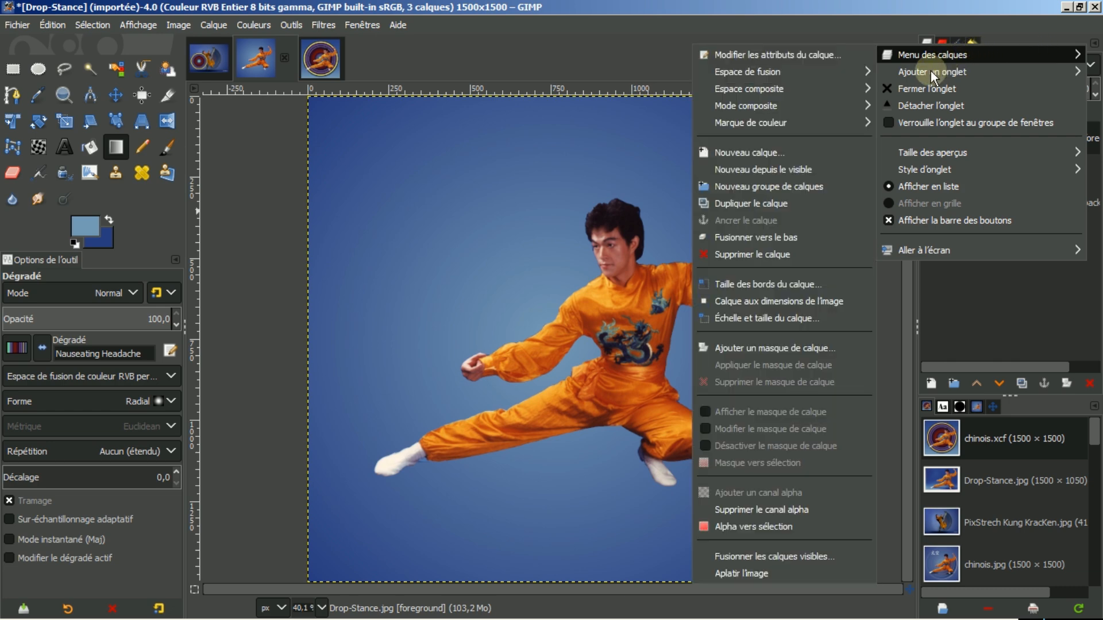
mouse_move(911, 70)
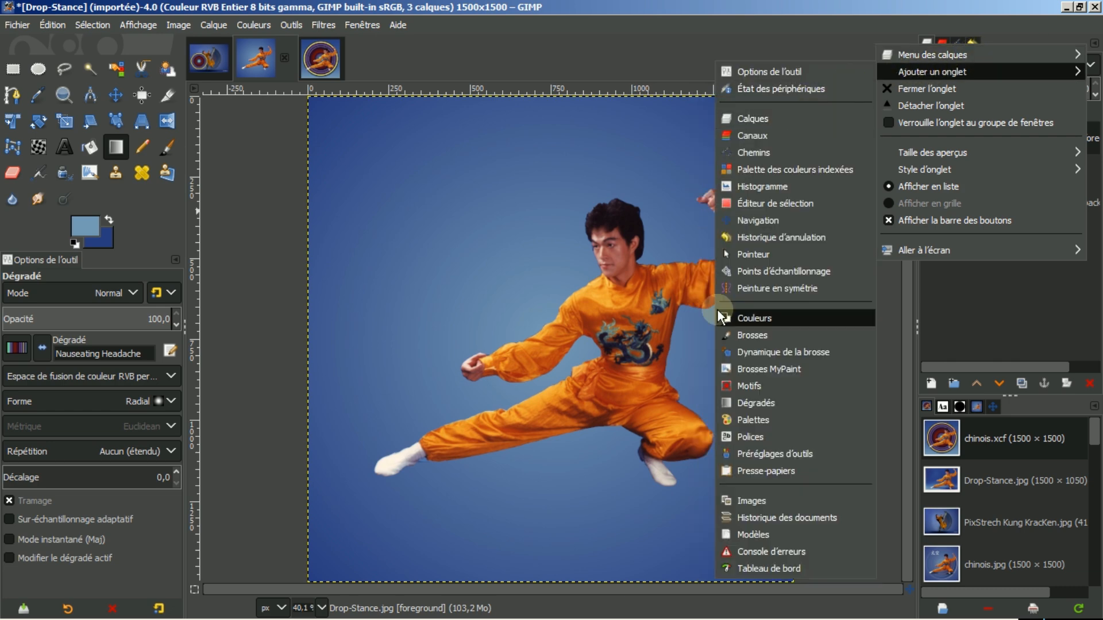
click(742, 423)
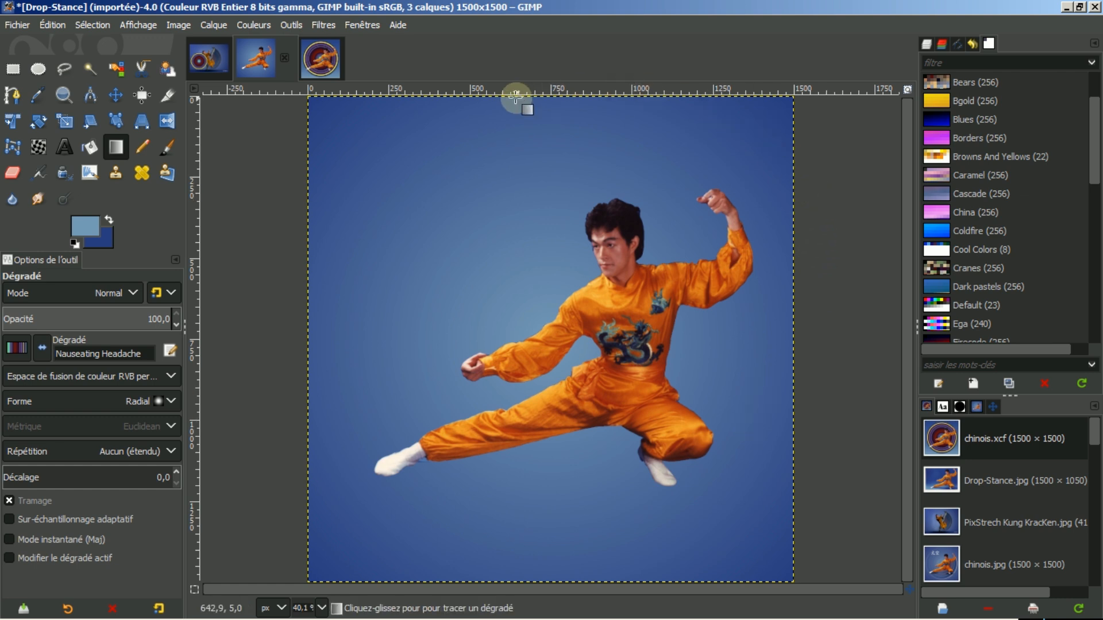
Step: Return to the Kung KracKen image and create a new palette containing the current light blue foreground colour
click(211, 54)
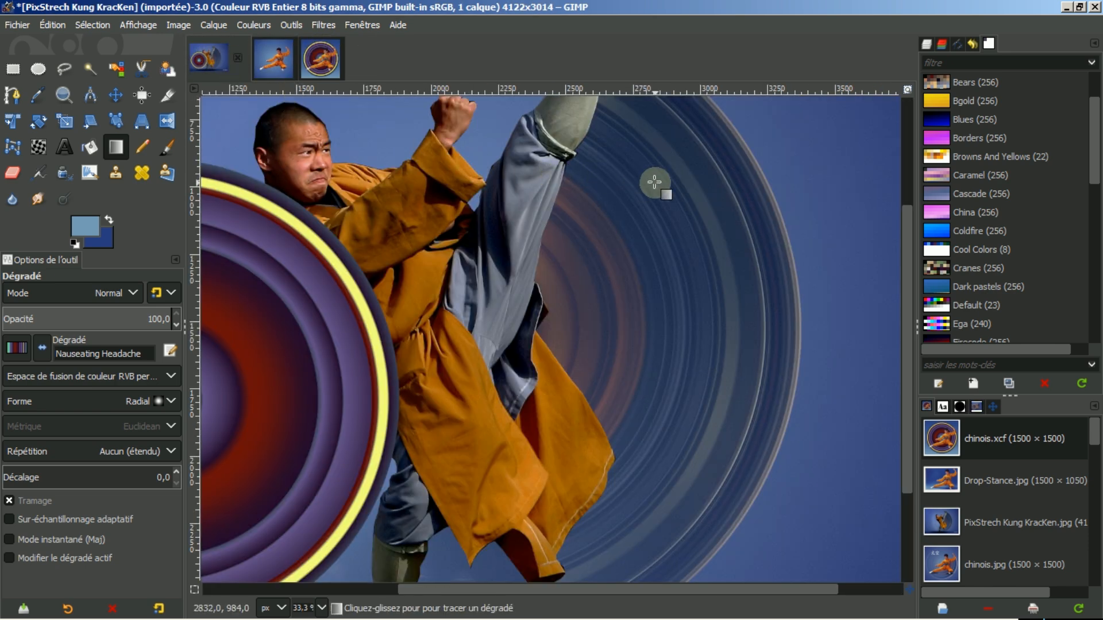
scroll(788, 330, up, 1)
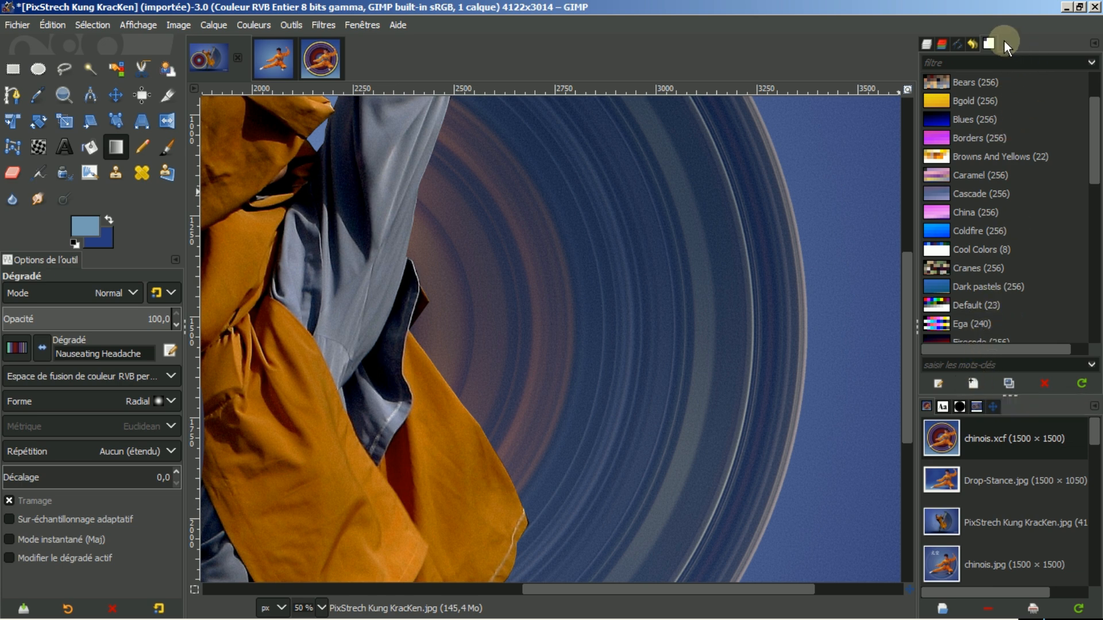
click(971, 384)
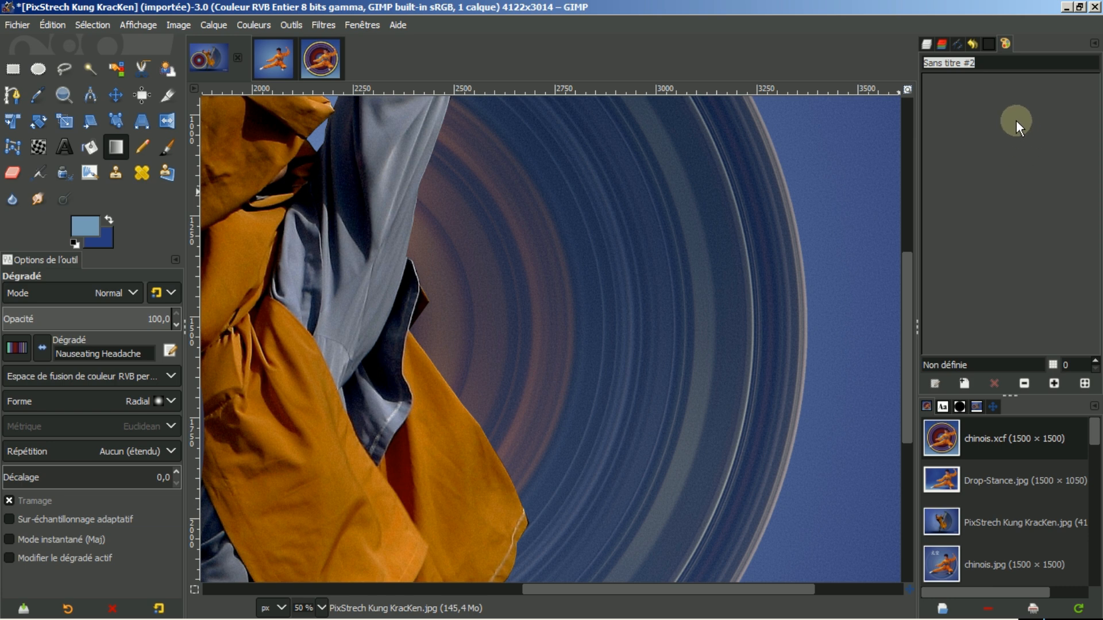
click(964, 383)
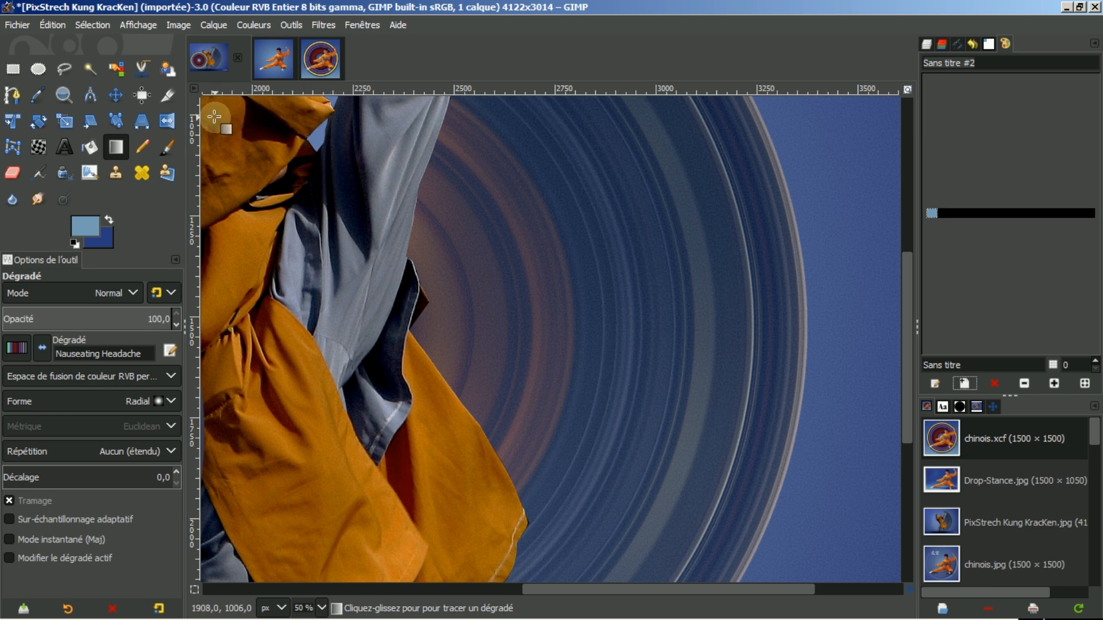
Step: Sample 64646e from the stretched disc's outer rim, 182548 from its dark blue band and 493b4c from its reddish band, adding each to the palette
click(36, 95)
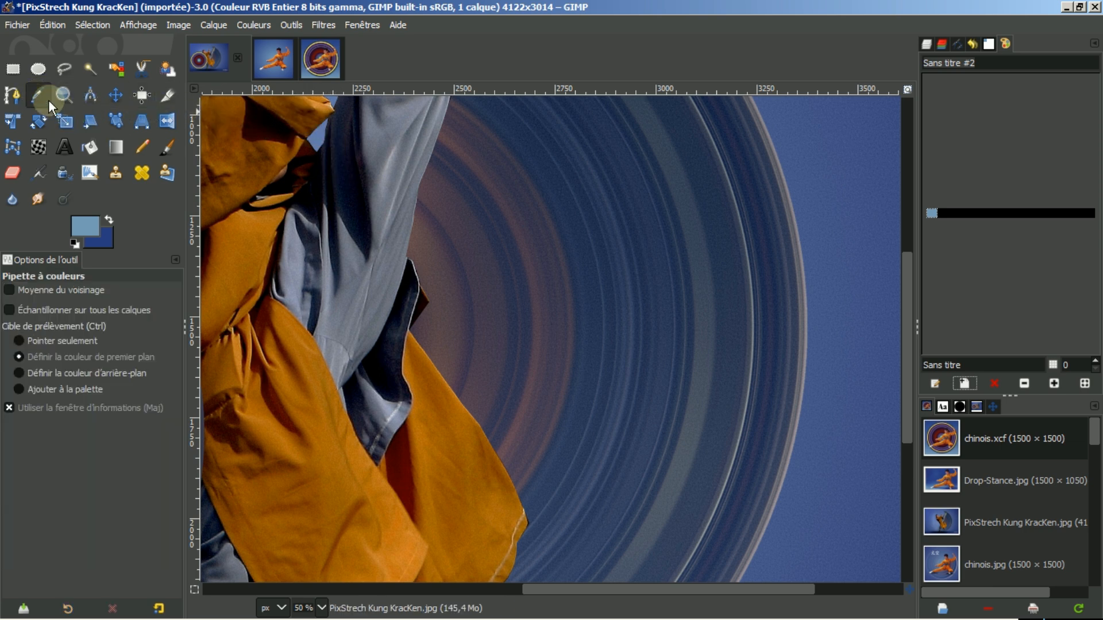
click(798, 284)
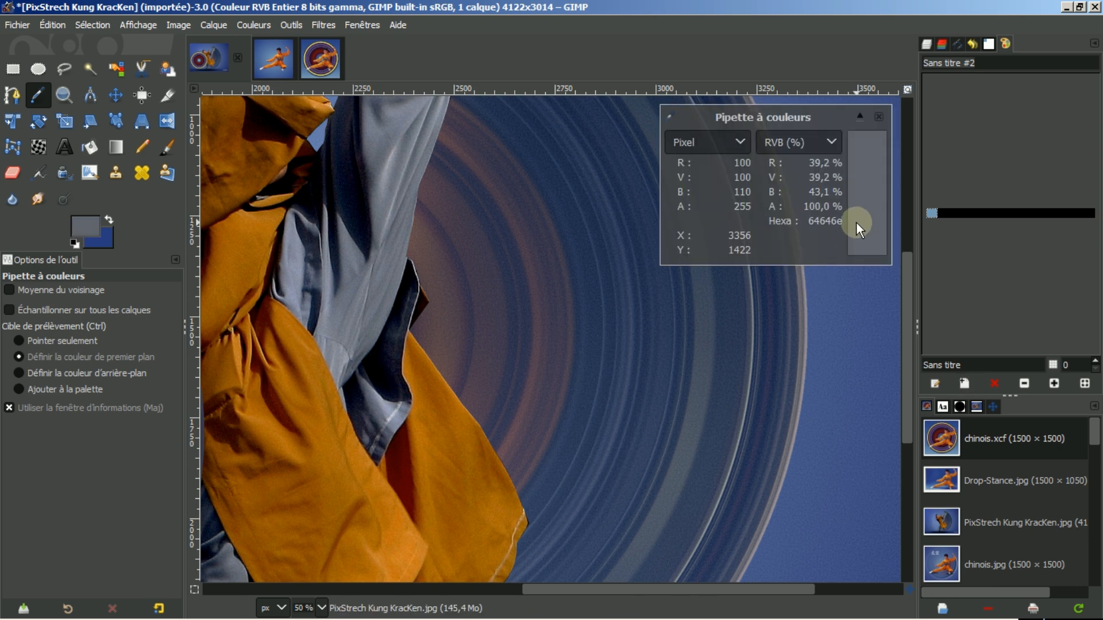
click(964, 383)
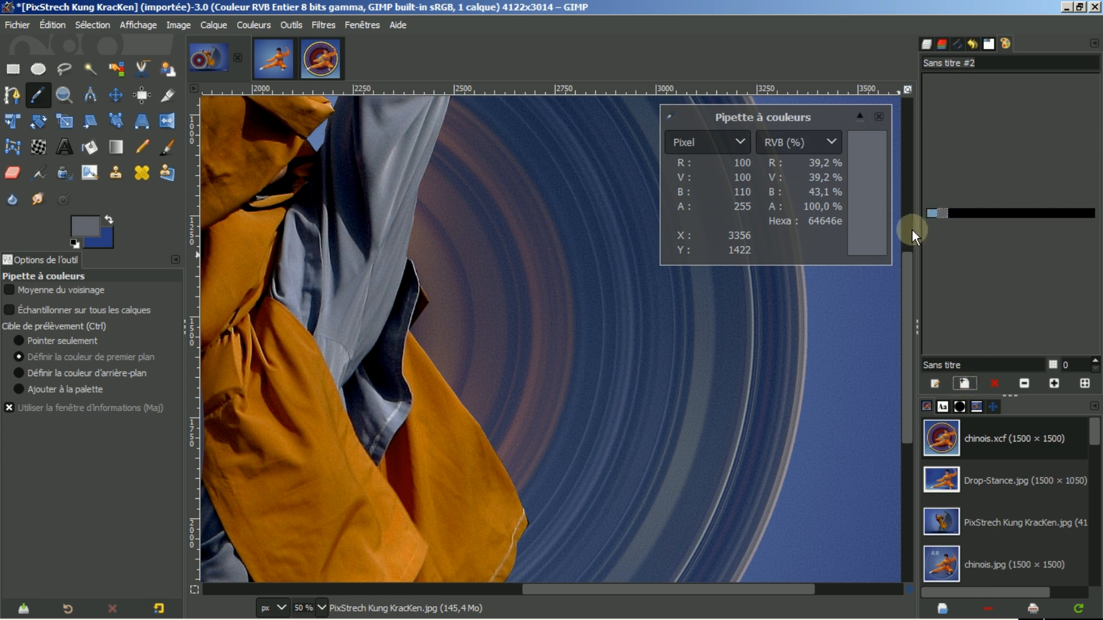
click(776, 304)
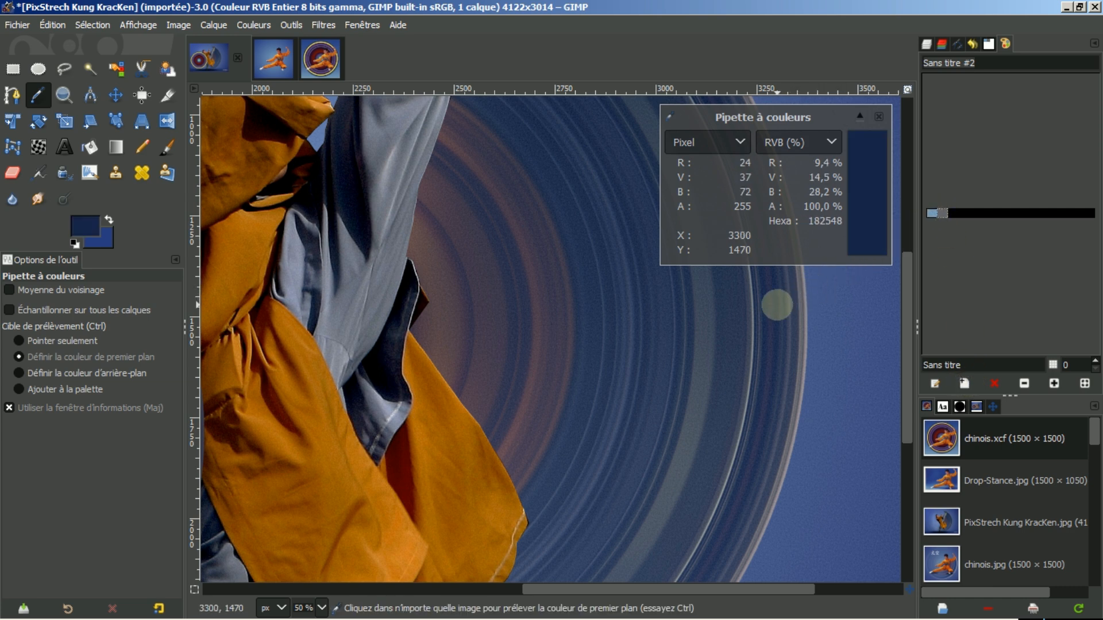
click(965, 383)
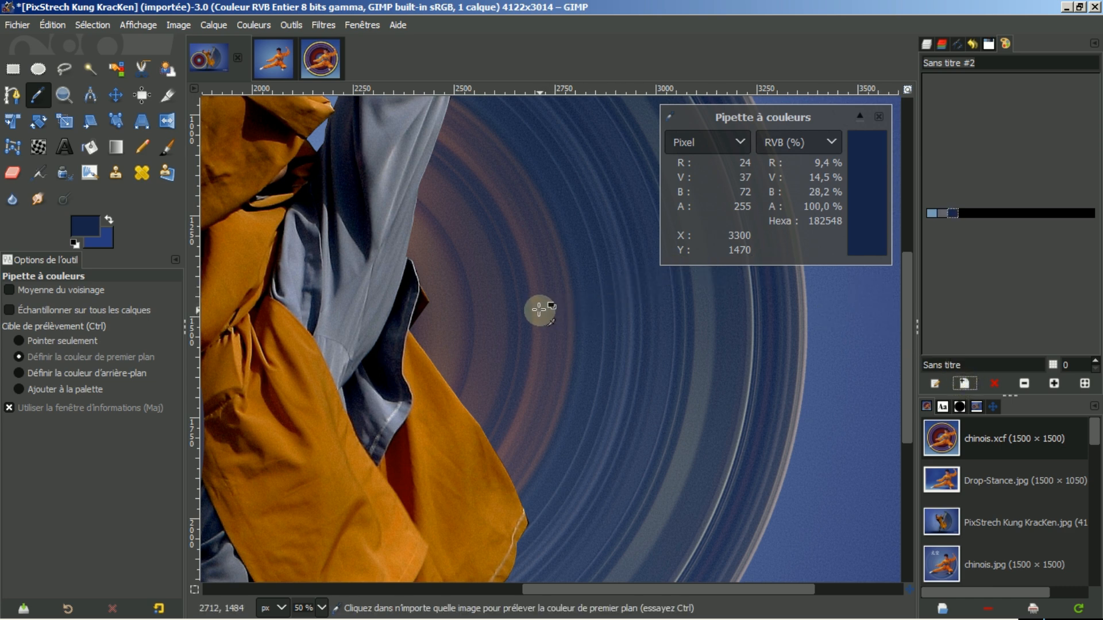
click(540, 309)
click(965, 383)
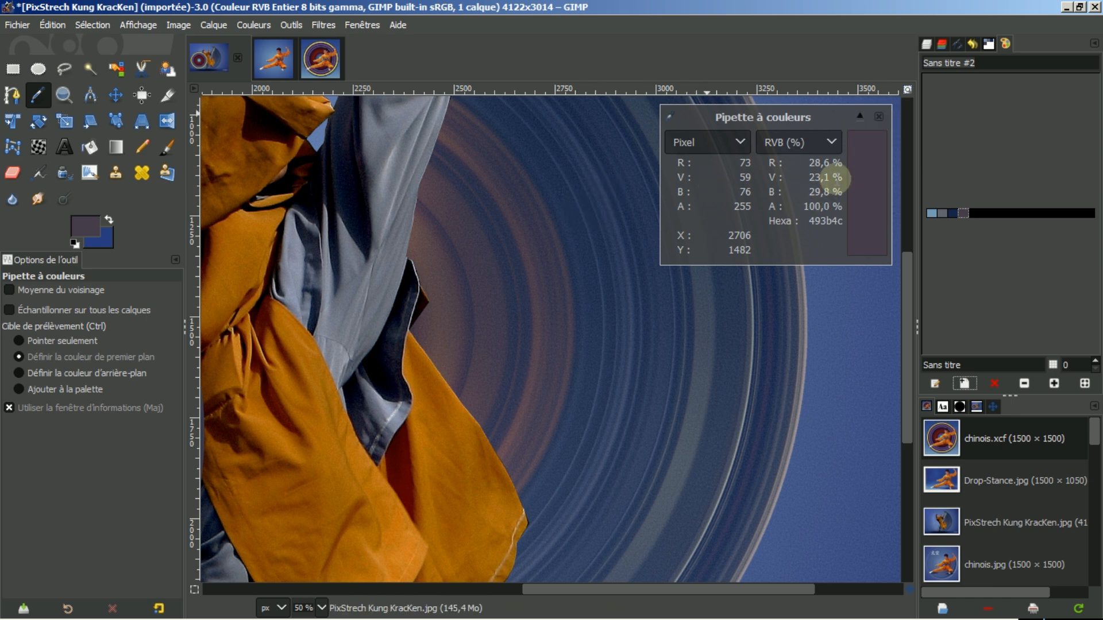
click(881, 118)
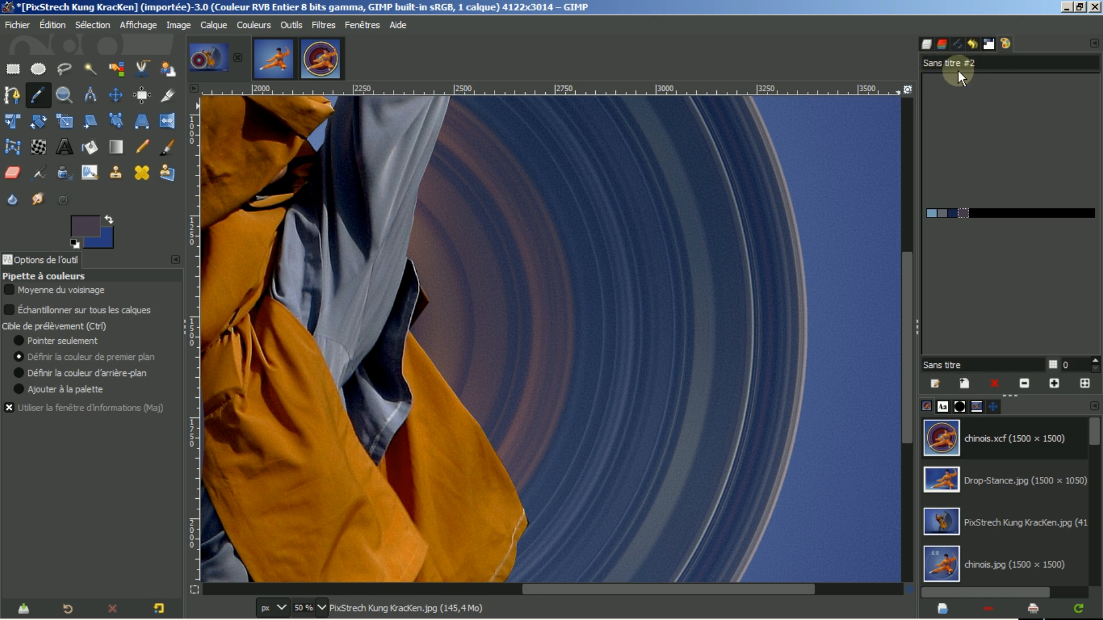
Step: Review the new palette and its palette-to-gradient commands, and examine the thin colour rings of the stretched disc up close
click(988, 45)
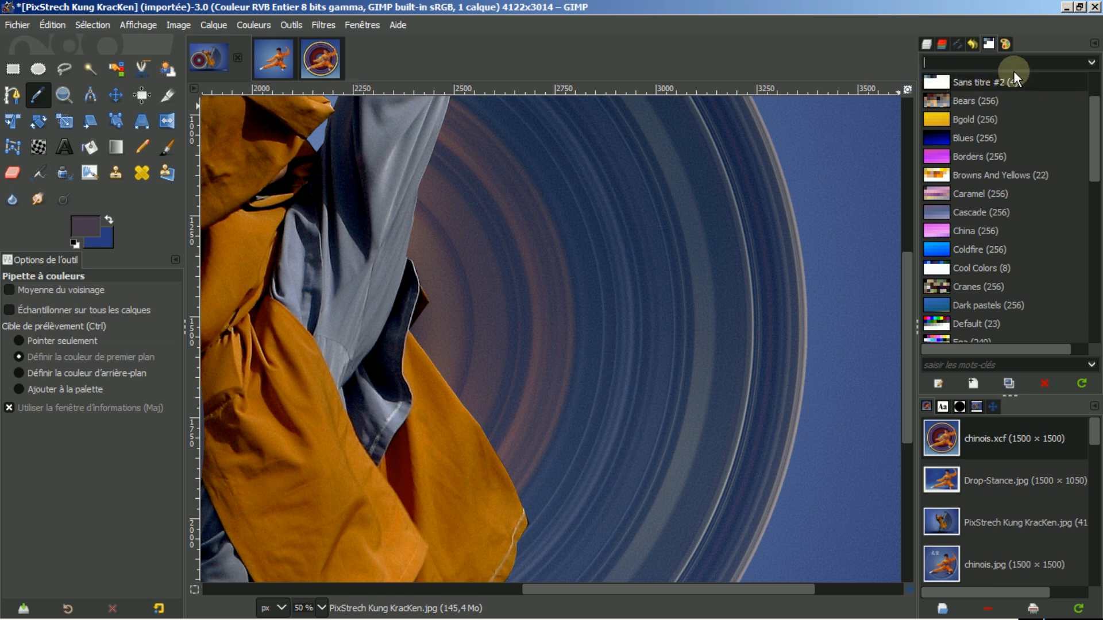
click(1004, 46)
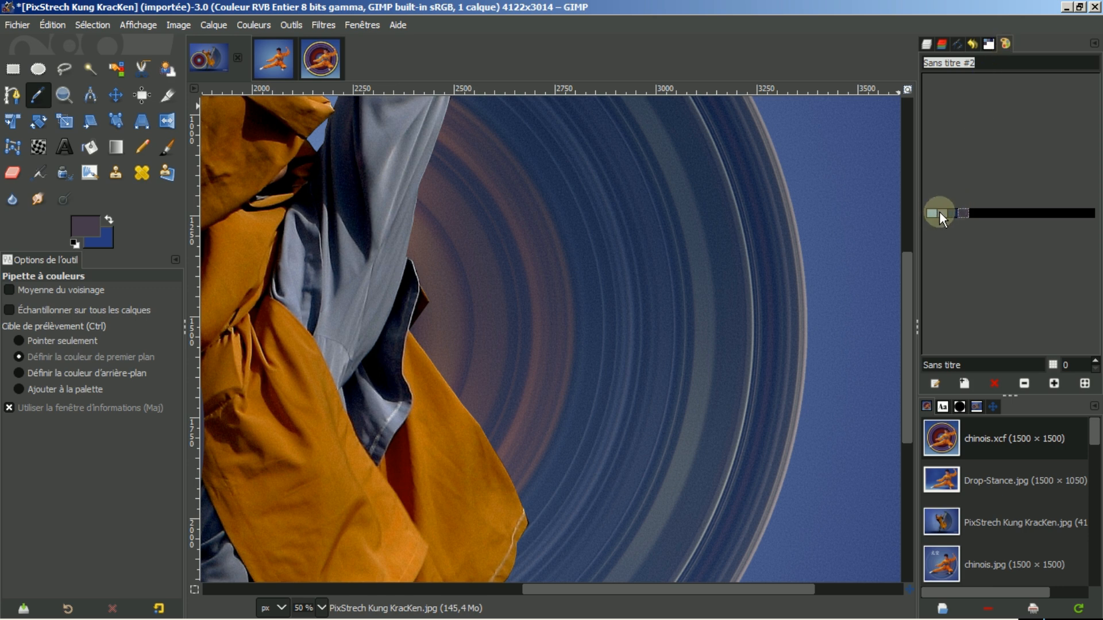
click(986, 44)
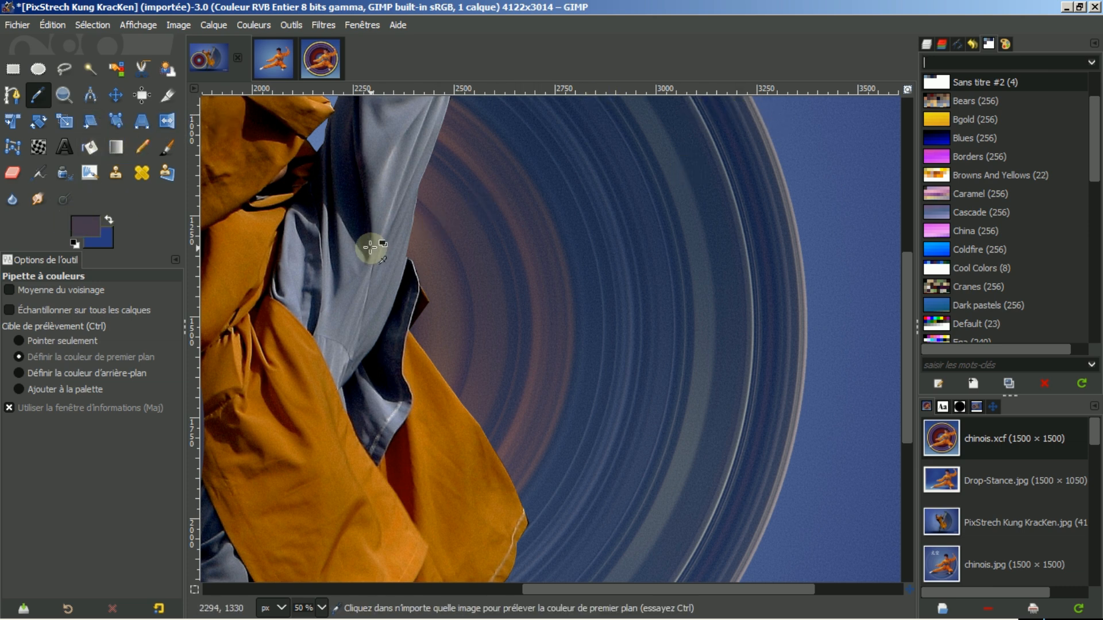
right_click(963, 83)
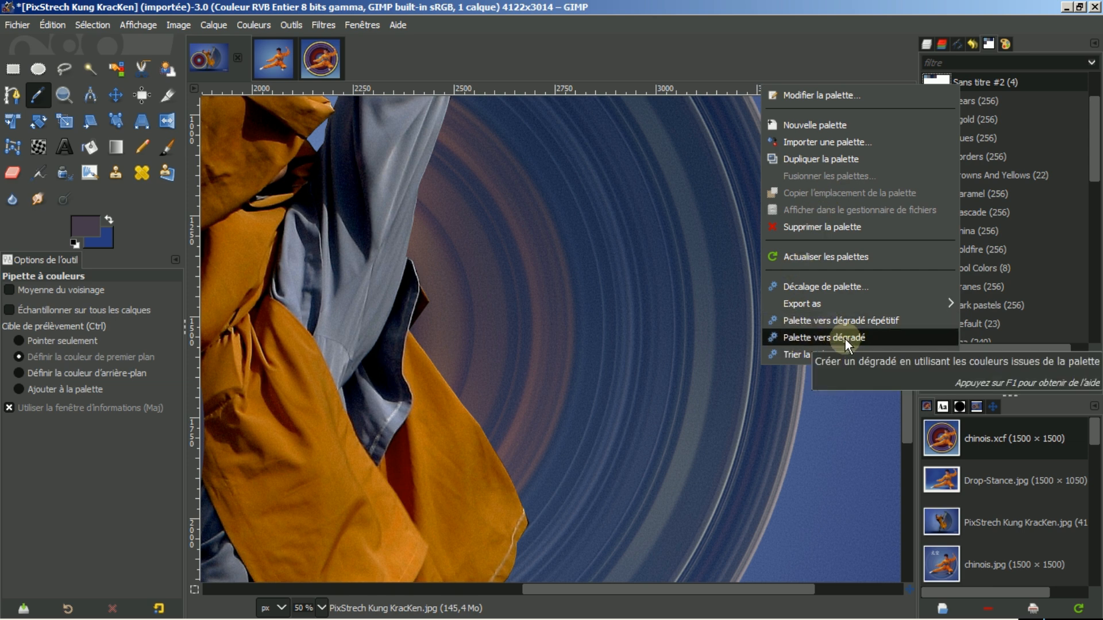
click(856, 413)
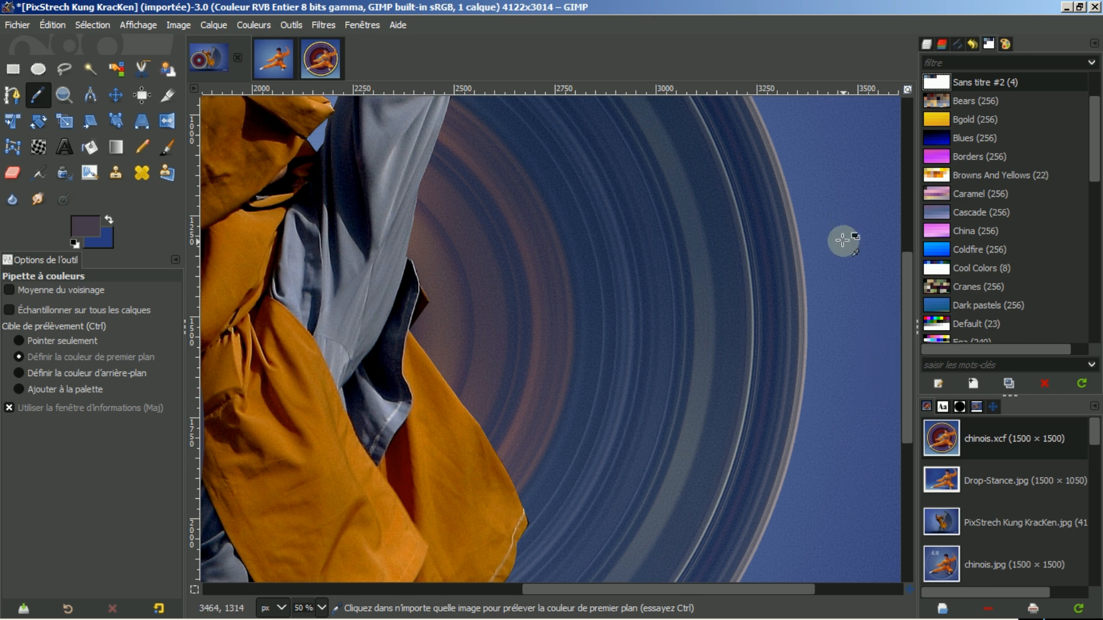
scroll(512, 360, down, 1)
scroll(512, 359, down, 1)
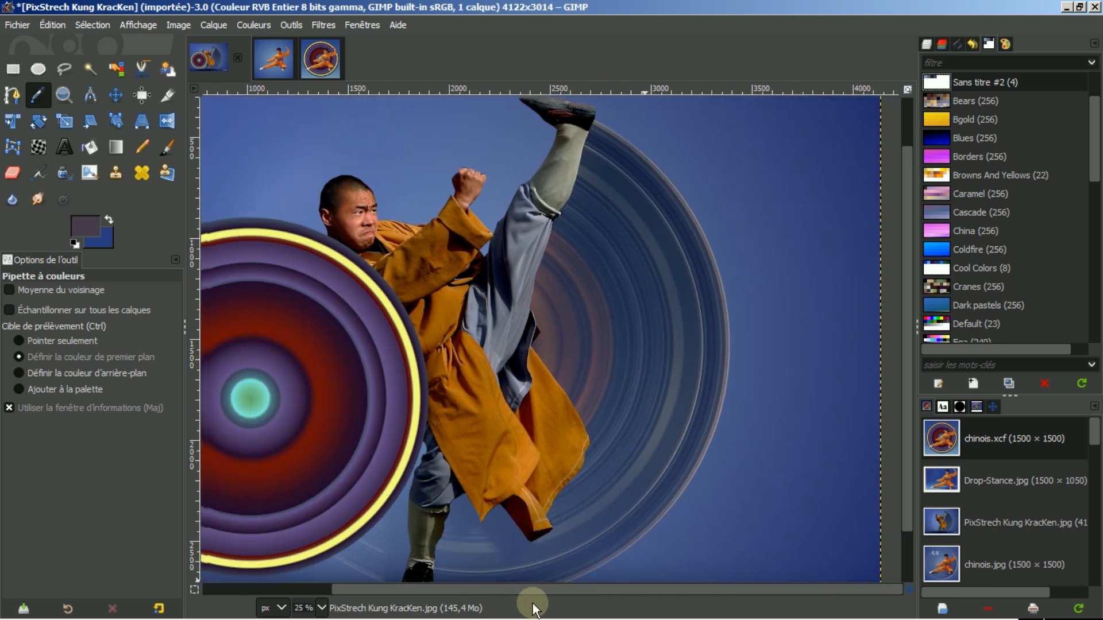
drag(532, 603, 445, 603)
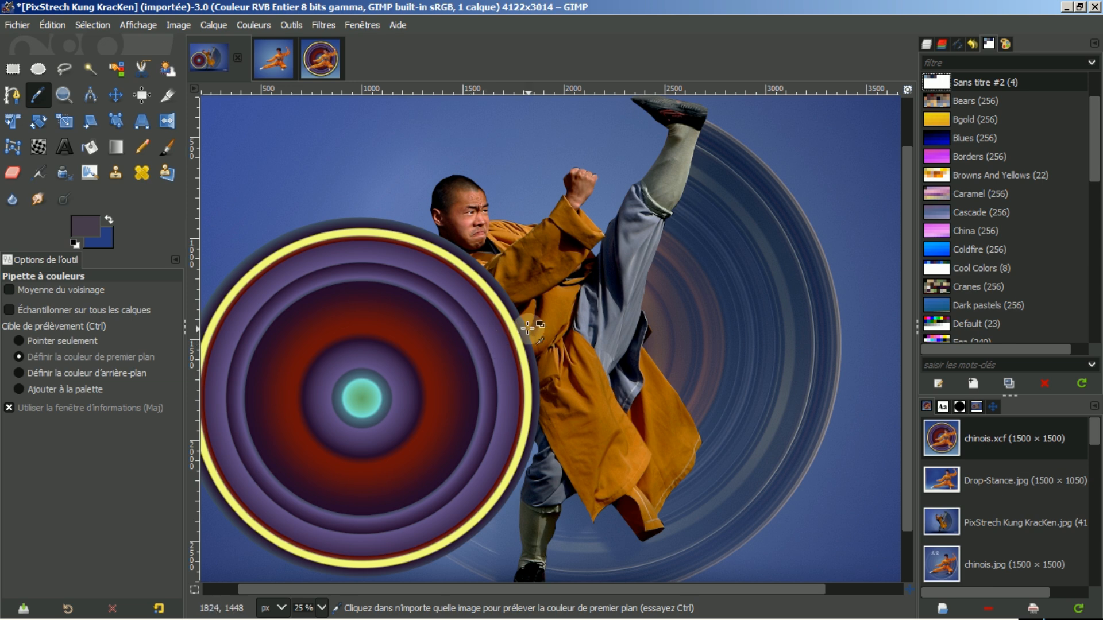
scroll(760, 342, up, 5)
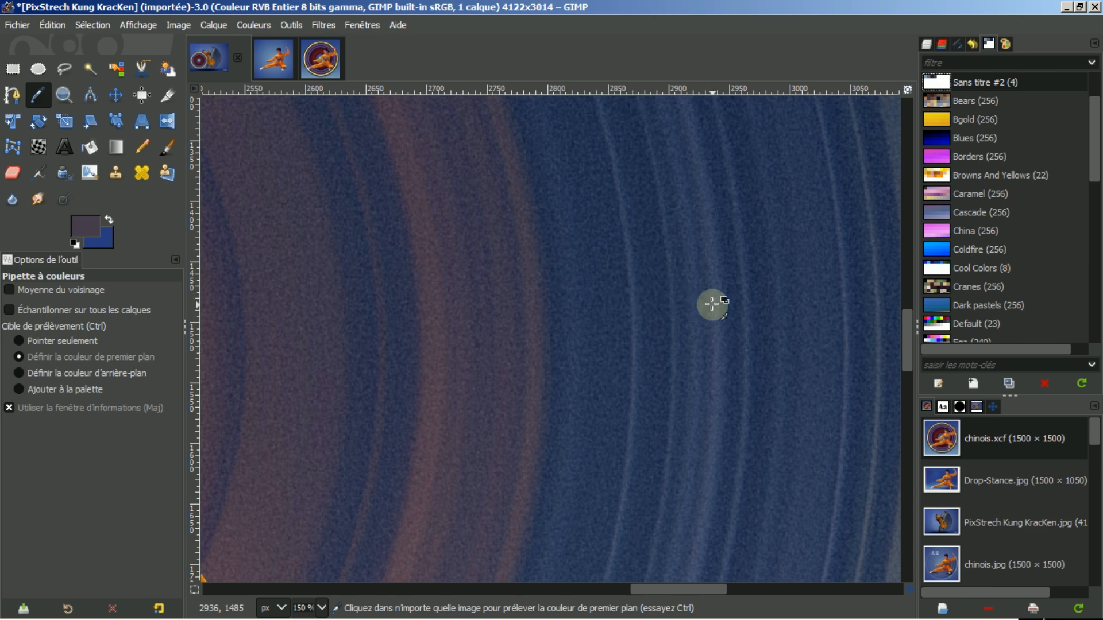
Step: Show the layers and select a horizontal 918 × 118 px strip at 2450, 1380, from the stretched disc's reddish centre to its rim
scroll(693, 313, down, 3)
scroll(694, 313, down, 2)
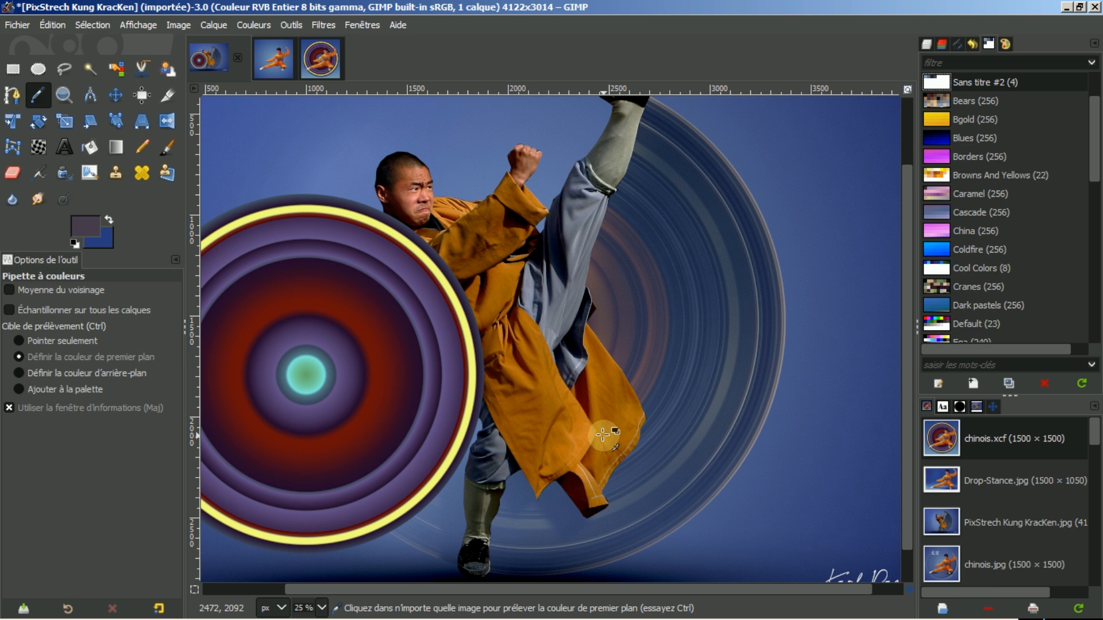
scroll(613, 432, up, 1)
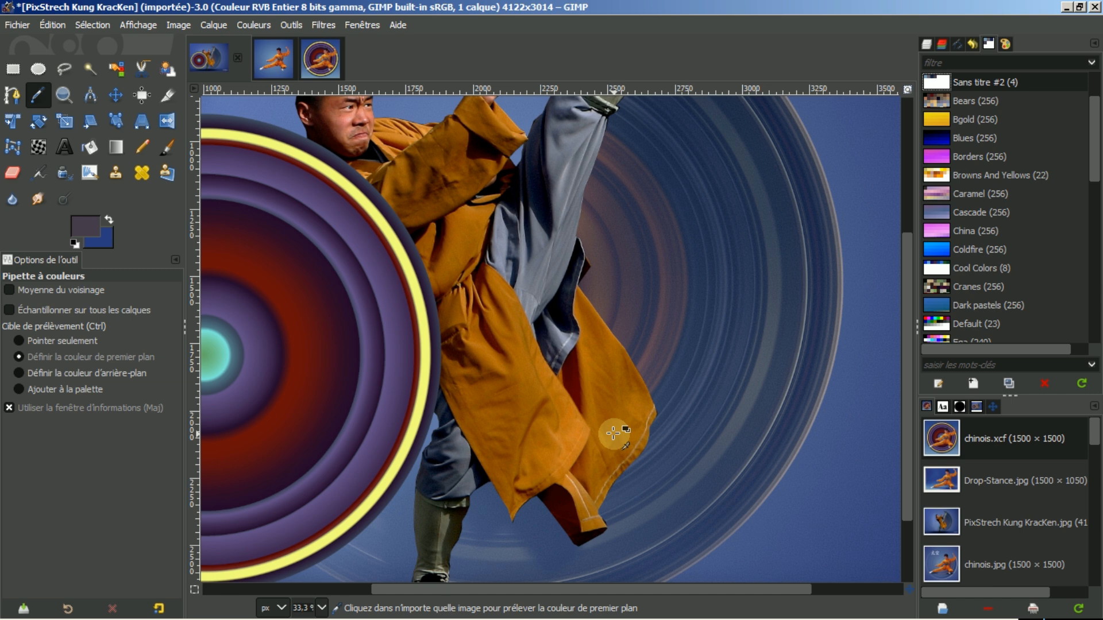
drag(566, 588, 625, 608)
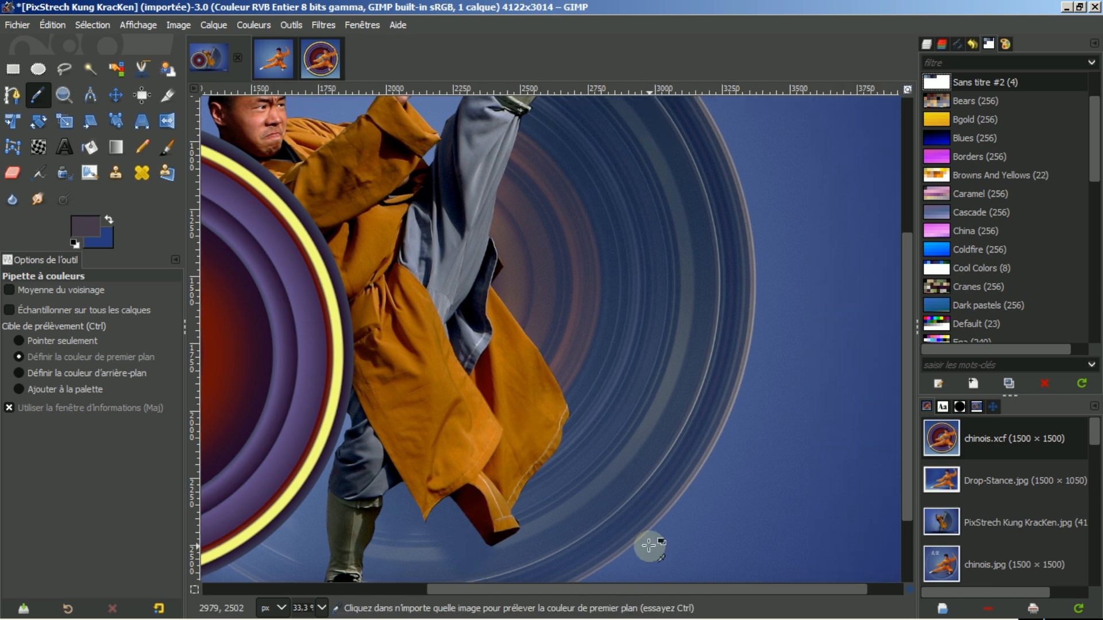
scroll(670, 473, up, 1)
drag(911, 356, 914, 286)
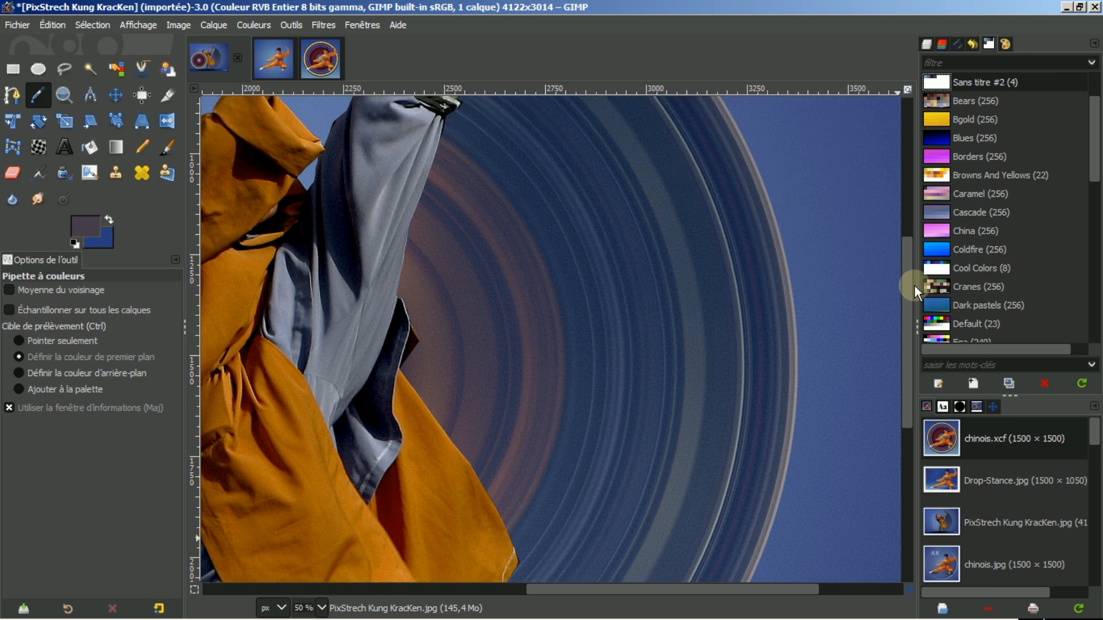
click(926, 42)
click(987, 134)
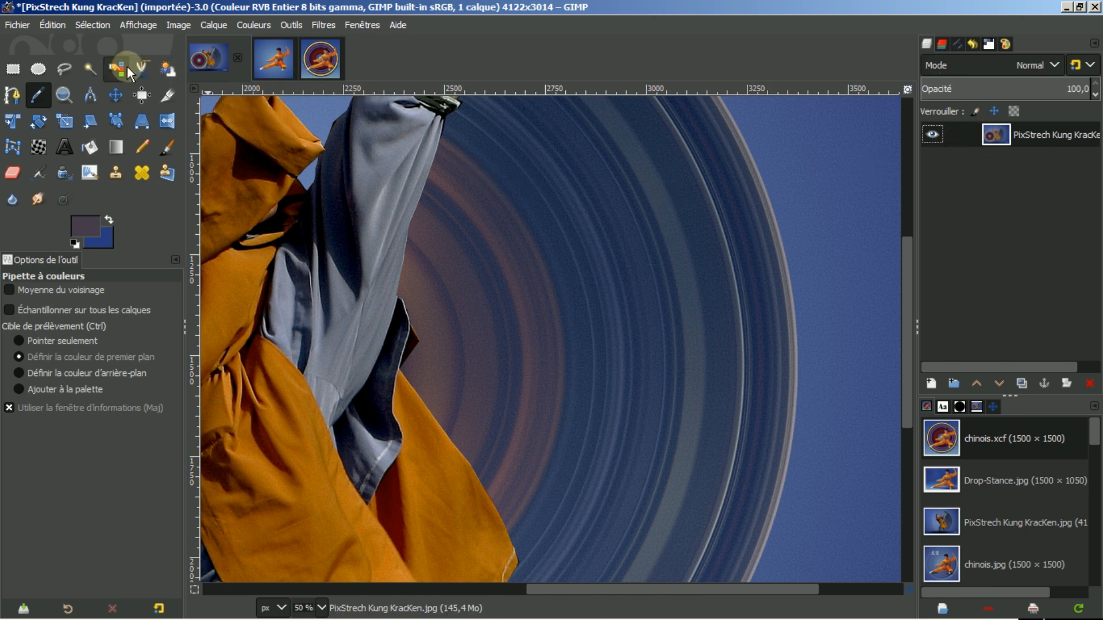
click(13, 70)
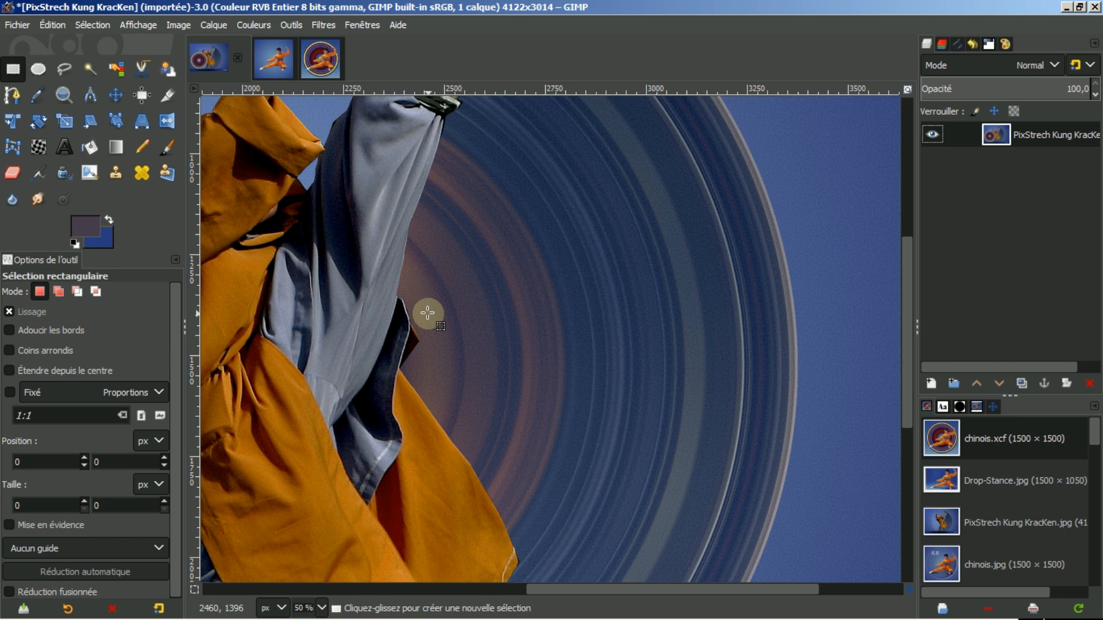
drag(427, 307, 793, 353)
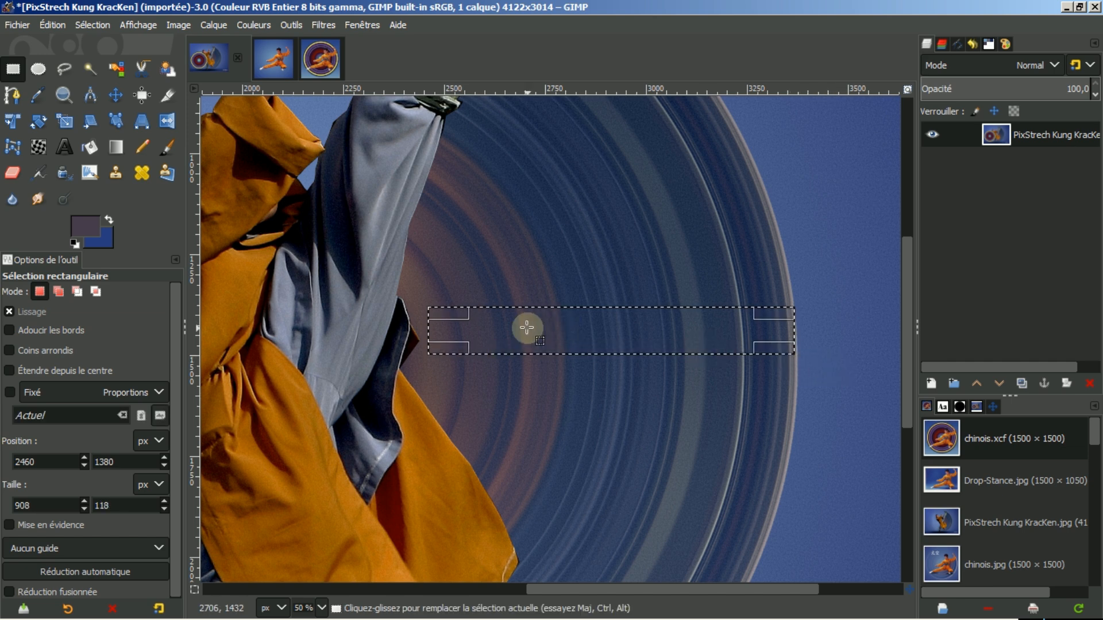
drag(449, 331, 445, 331)
click(547, 338)
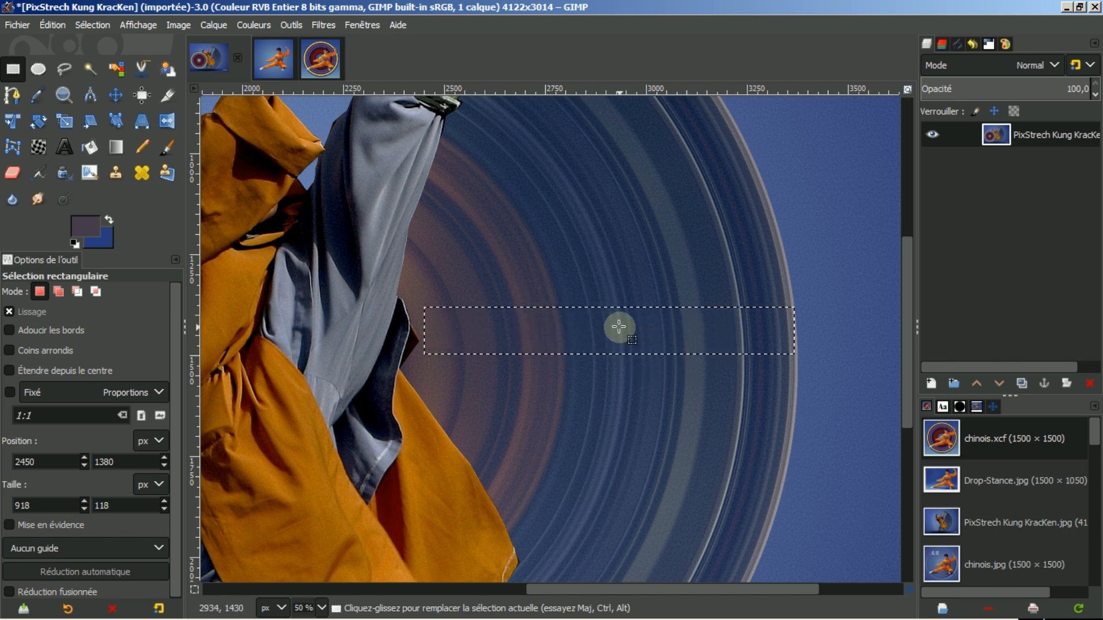
Step: Copy the selected strip onto its own new layer and hide the Kung KracKen layer
key(ctrl+c)
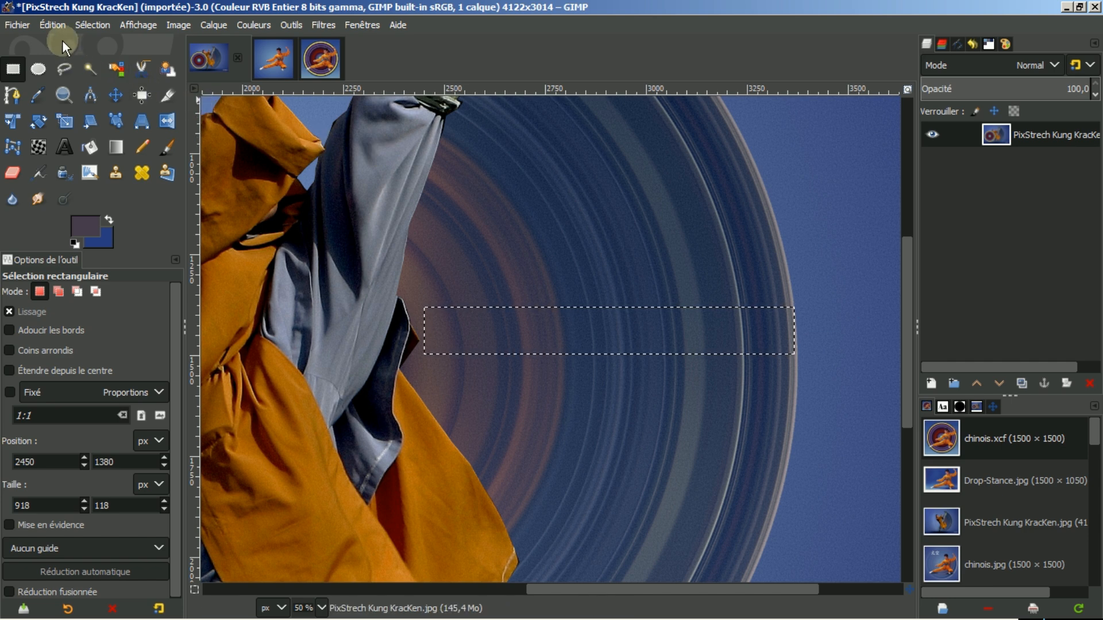
click(52, 24)
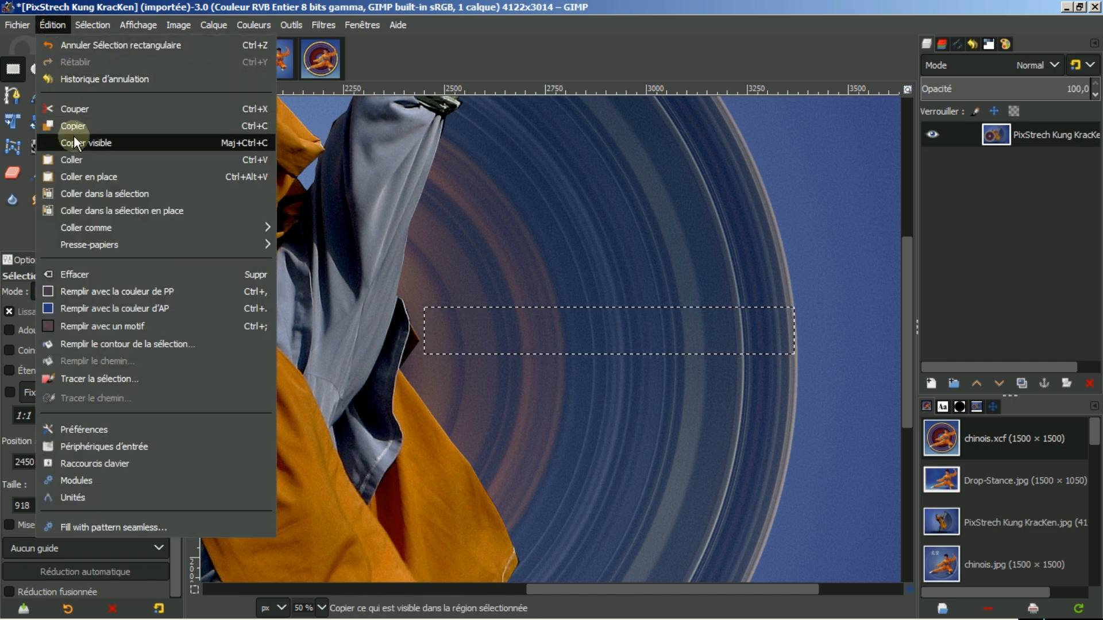
click(66, 161)
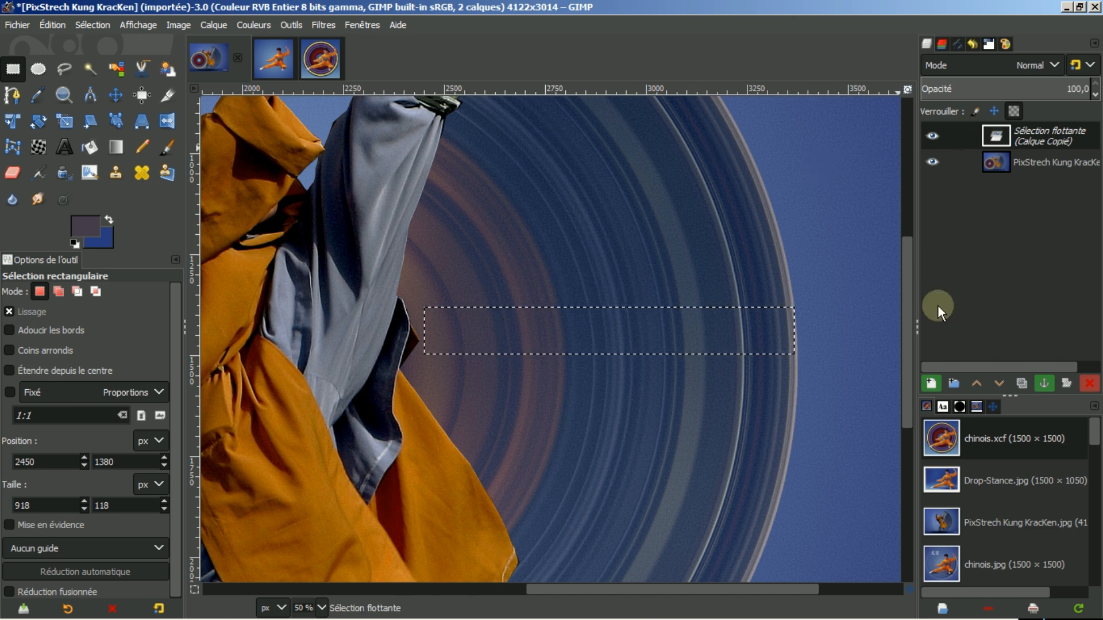
click(932, 383)
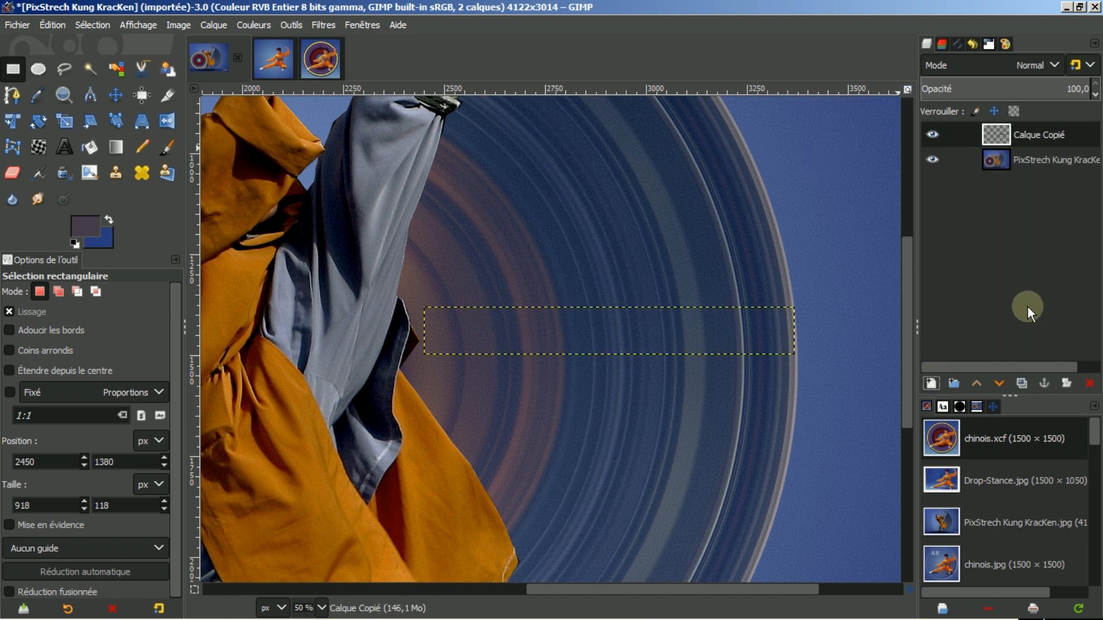
click(933, 156)
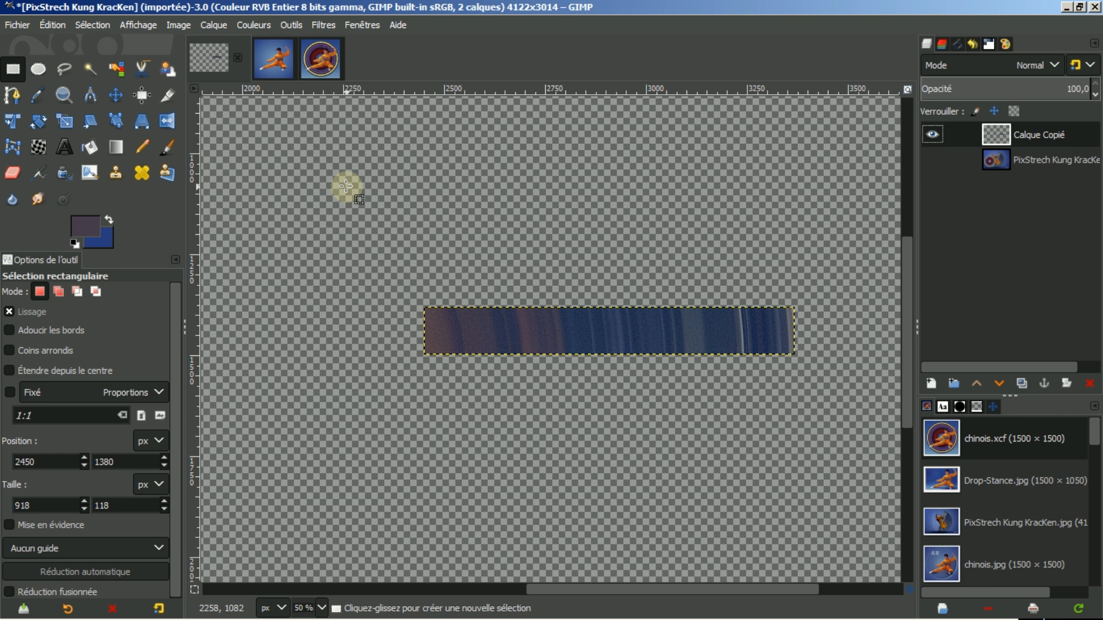
Step: Undo the layer hiding and the pasting of the strip
key(ctrl+z)
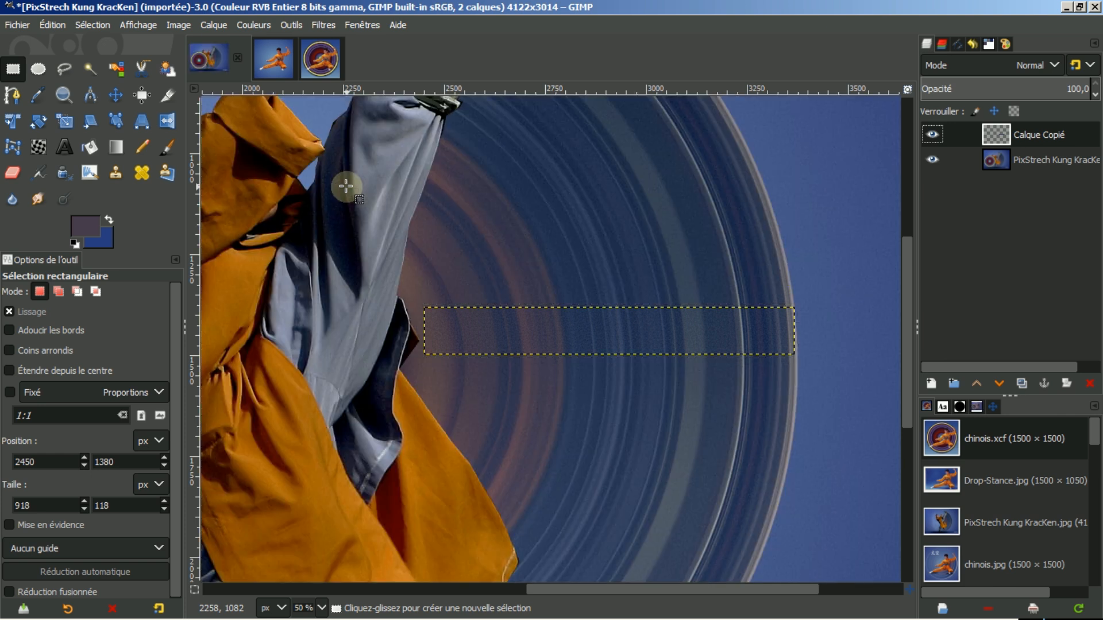
key(ctrl+z)
key(ctrl+z)
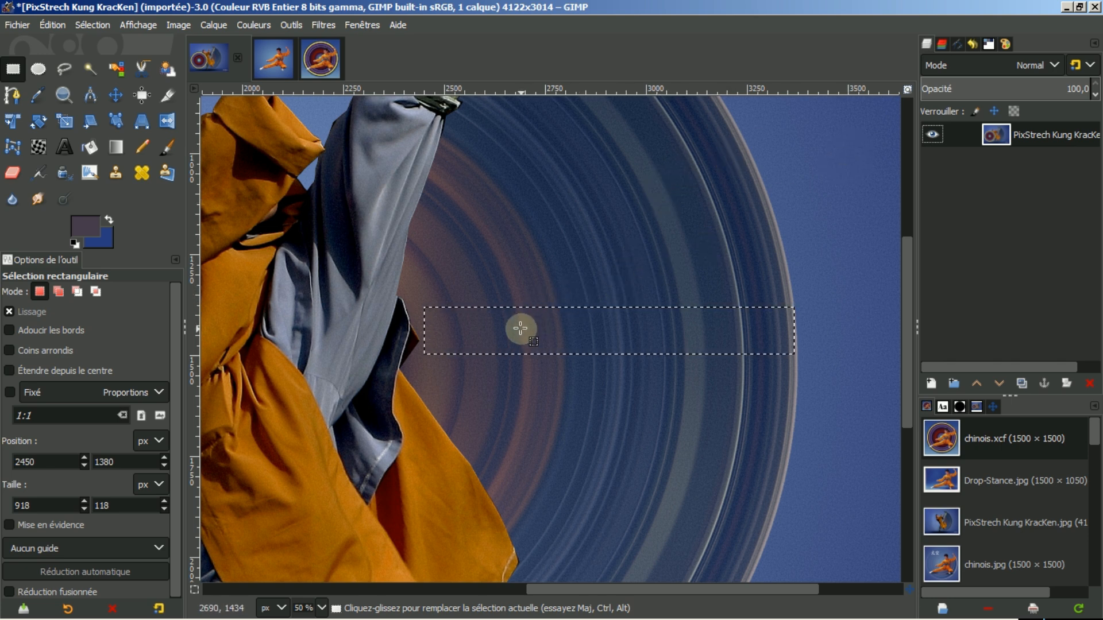
Step: Copy the selected strip and try to paste it as a new pattern named test
key(ctrl+c)
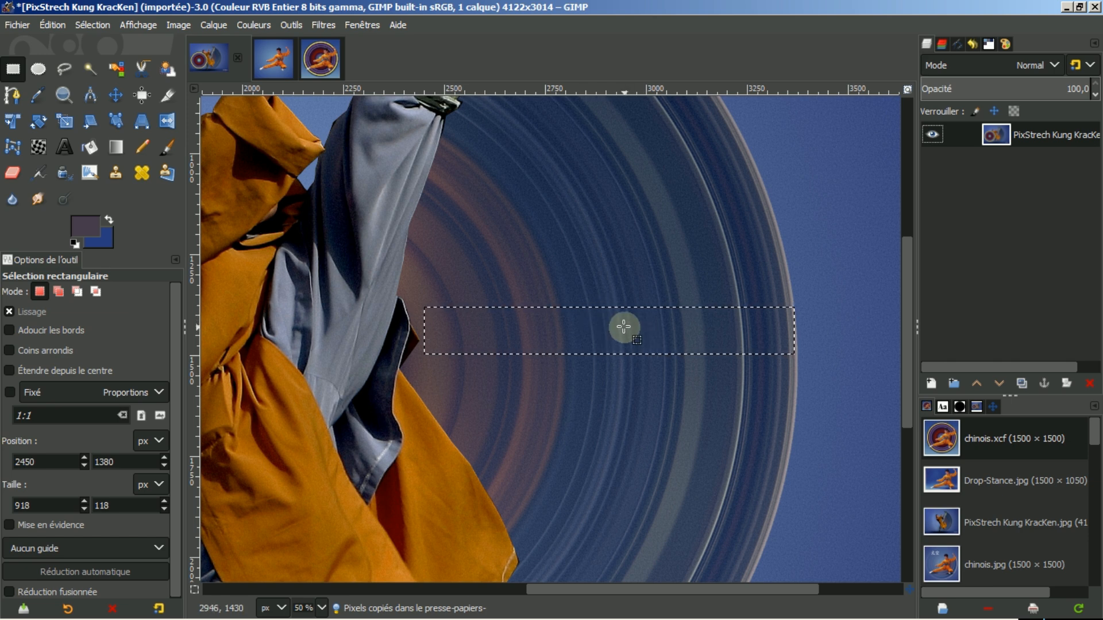
right_click(623, 326)
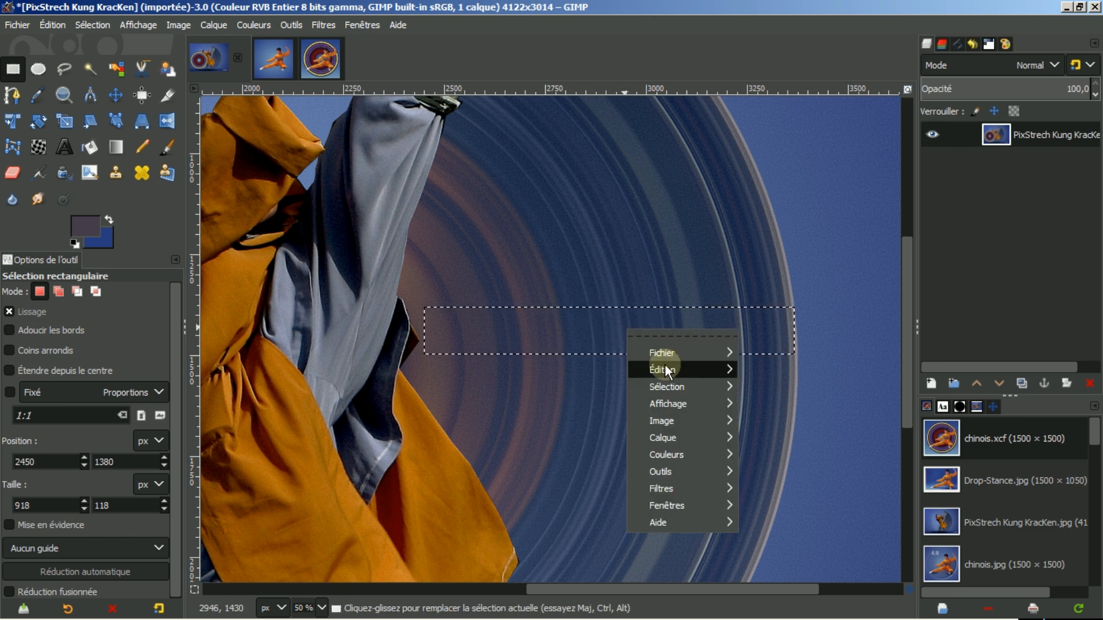
mouse_move(666, 371)
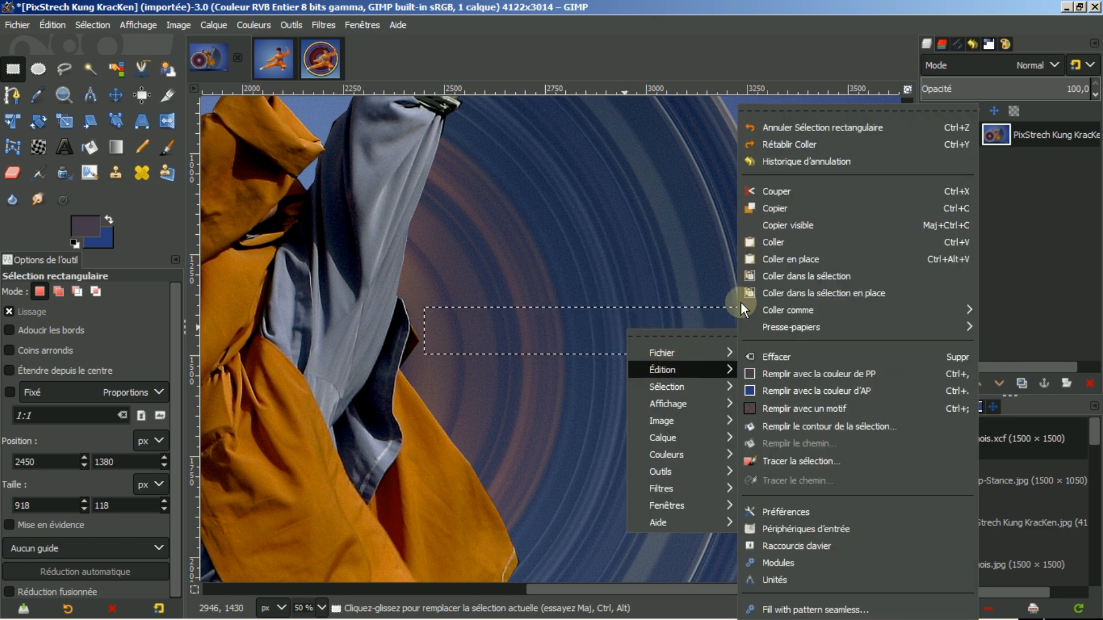
mouse_move(766, 310)
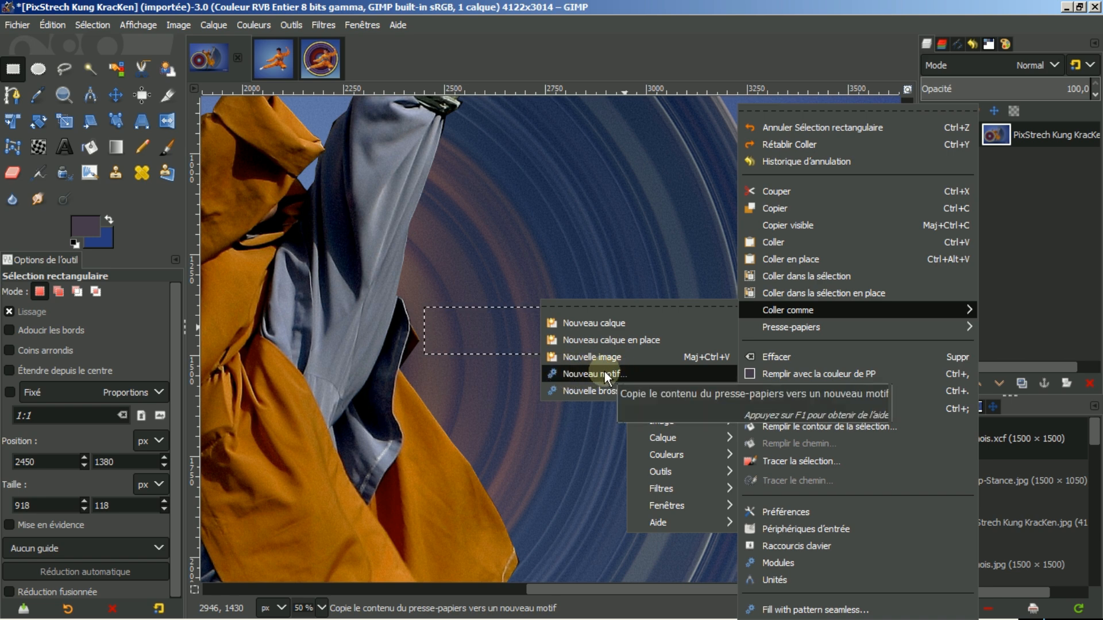
click(587, 374)
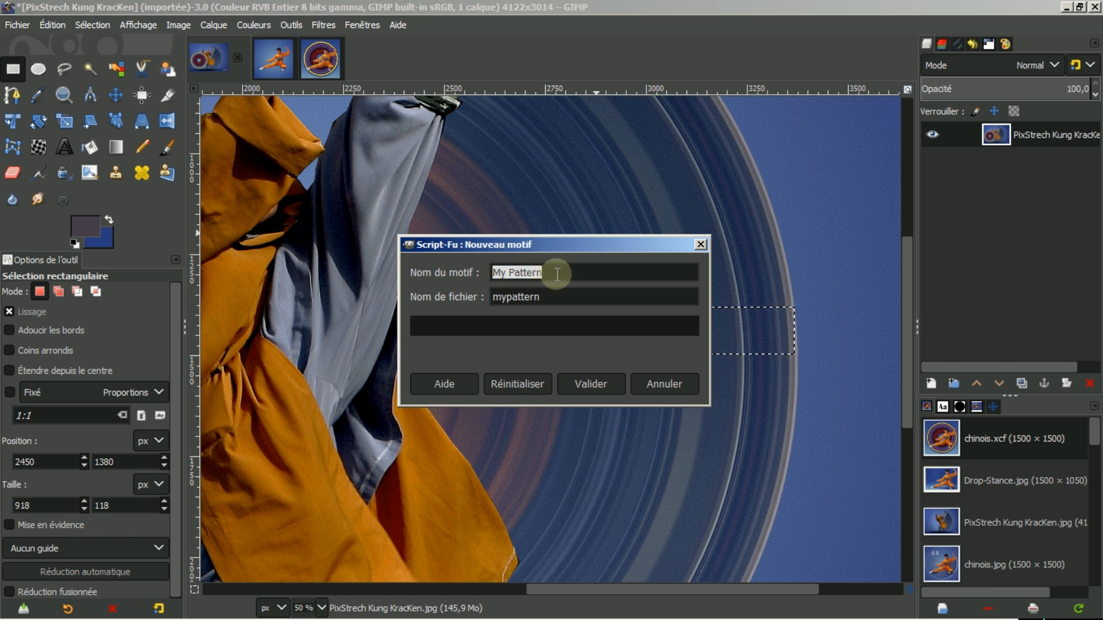
text(test)
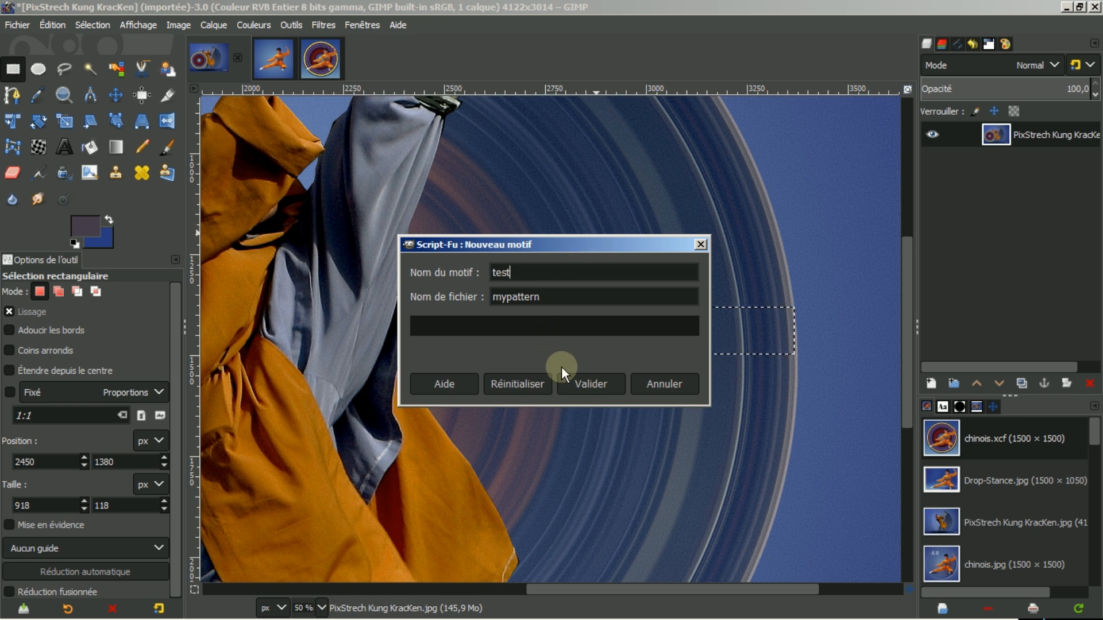
click(664, 387)
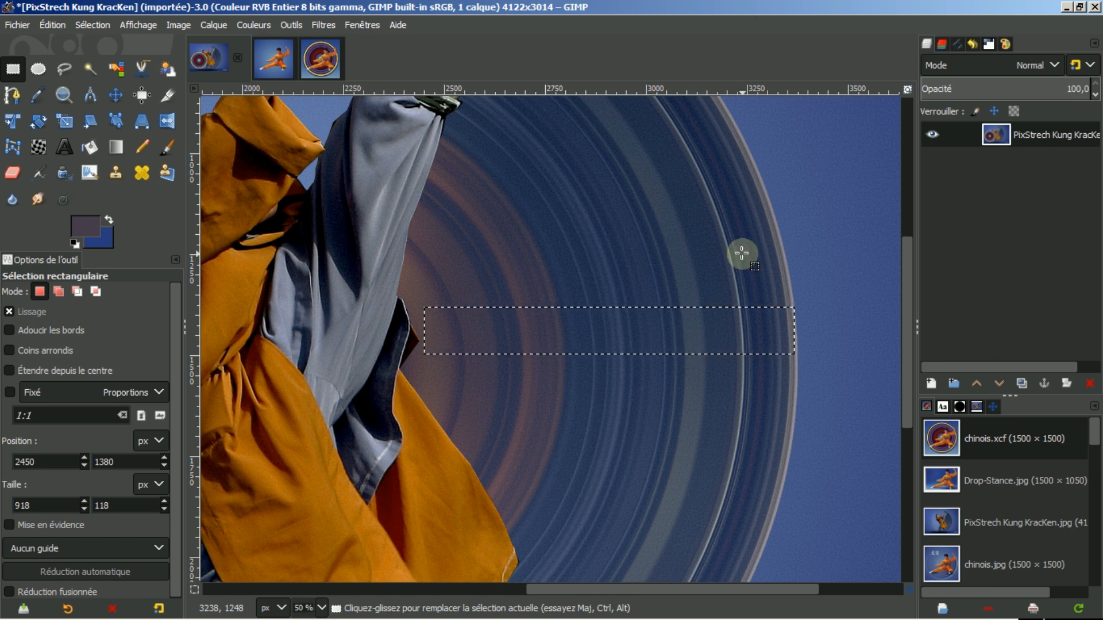
Step: Switch to the Drop-Stance image and add a transparent 1500 × 1500 px layer above the fighter
click(276, 63)
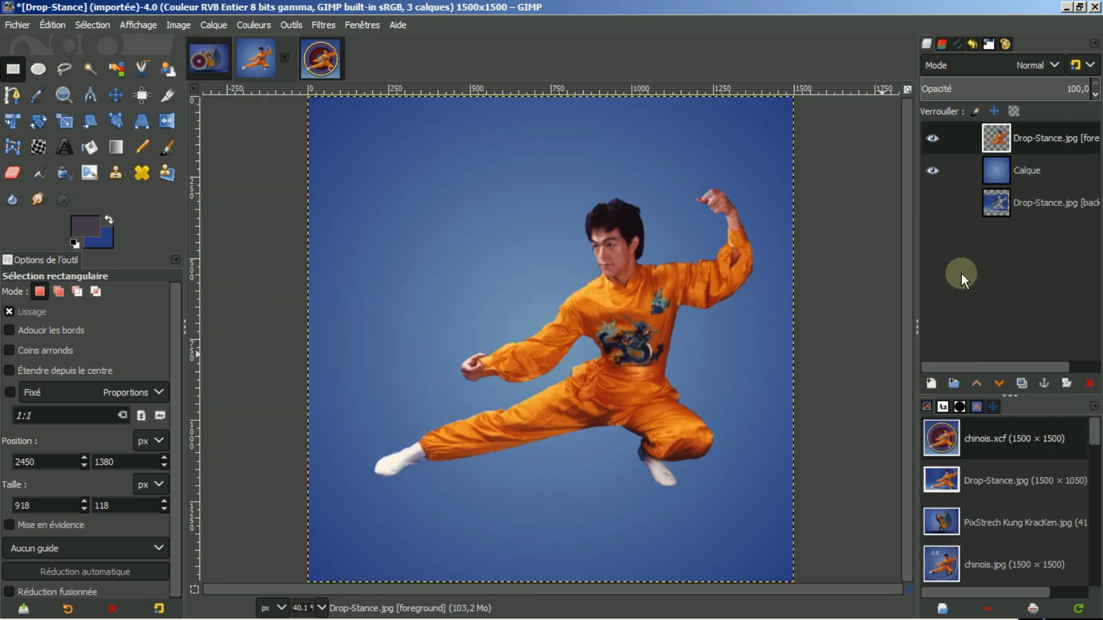
click(930, 384)
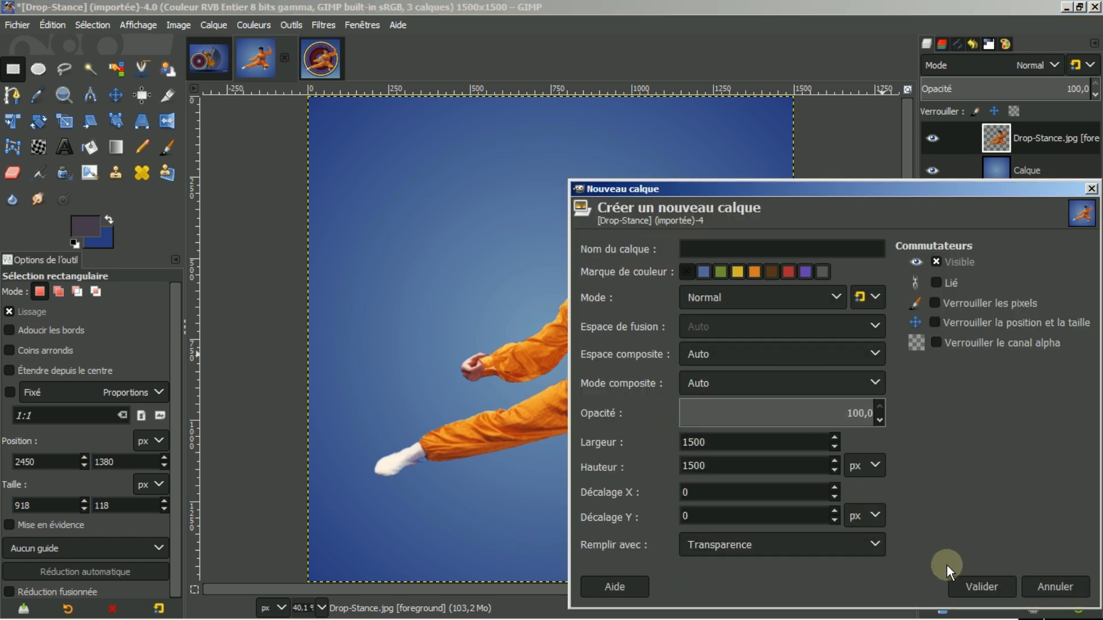
click(971, 586)
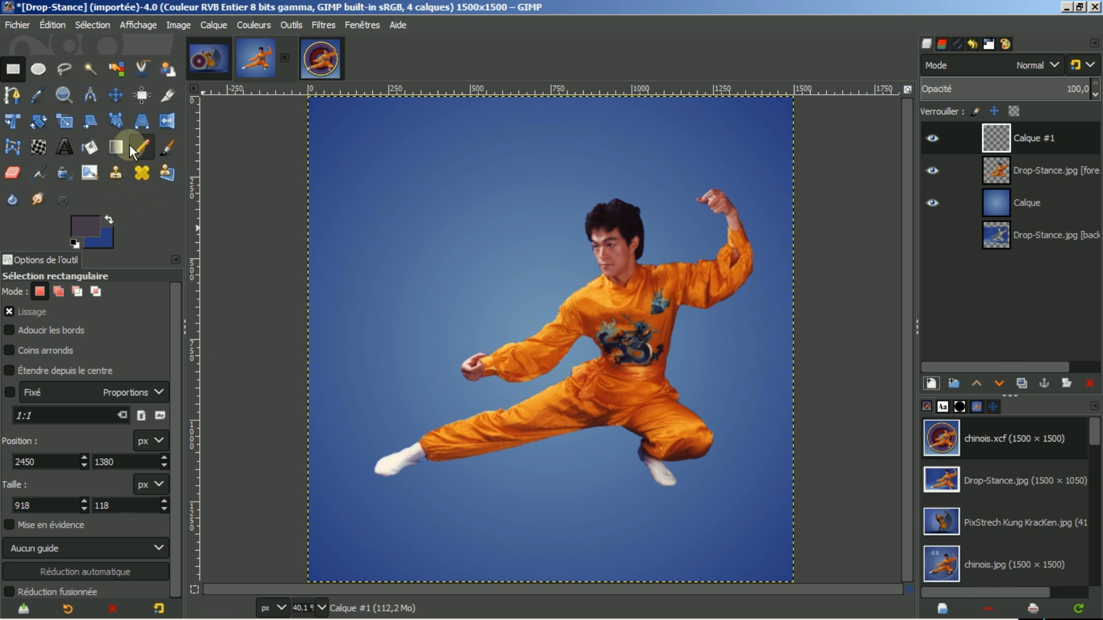
Step: Fill the whole new layer with the test #7 pattern using the Bucket Fill tool
click(89, 151)
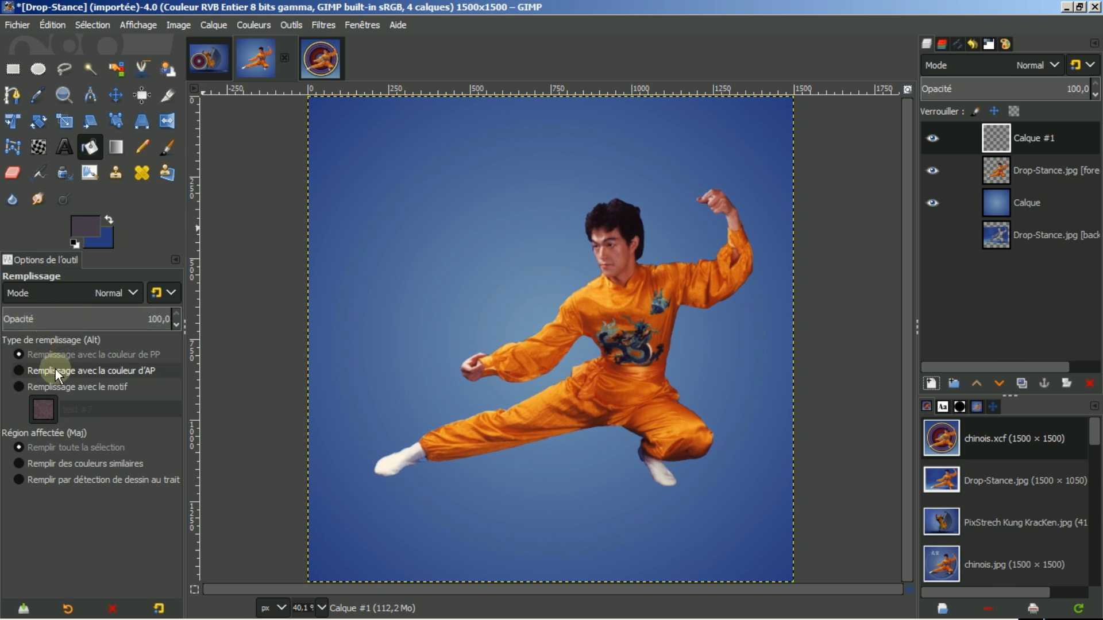
click(19, 386)
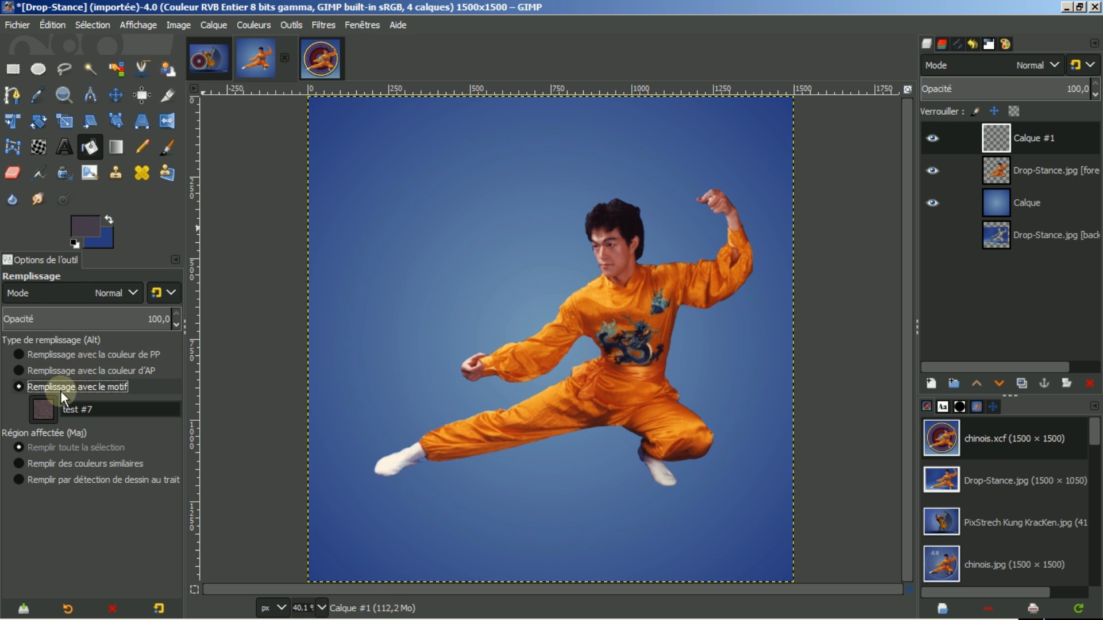
click(44, 407)
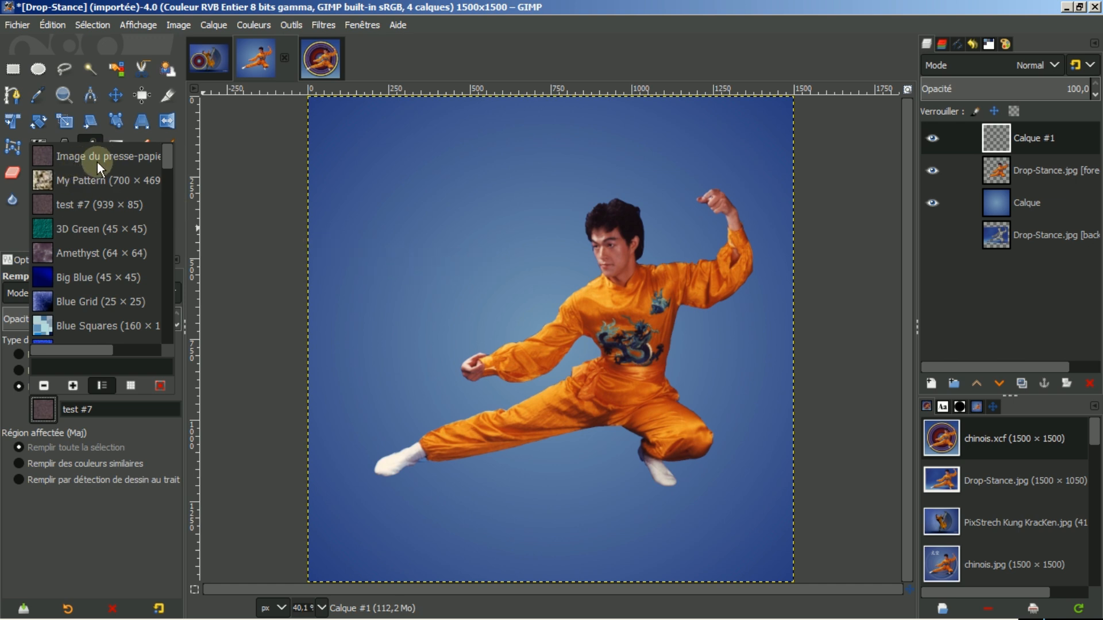
click(61, 383)
click(45, 409)
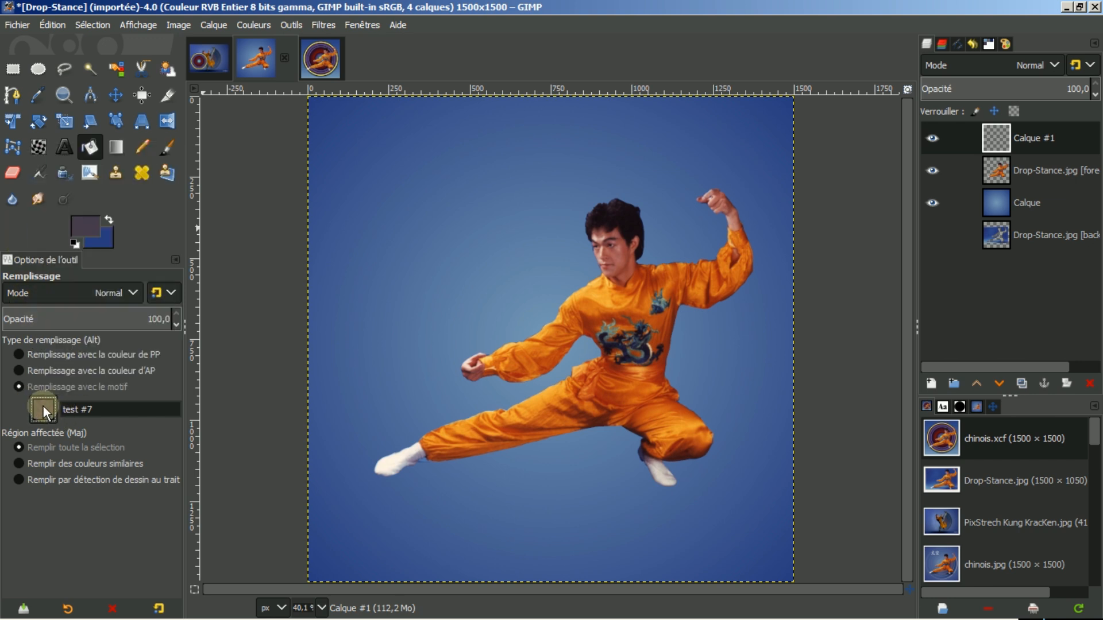
click(72, 390)
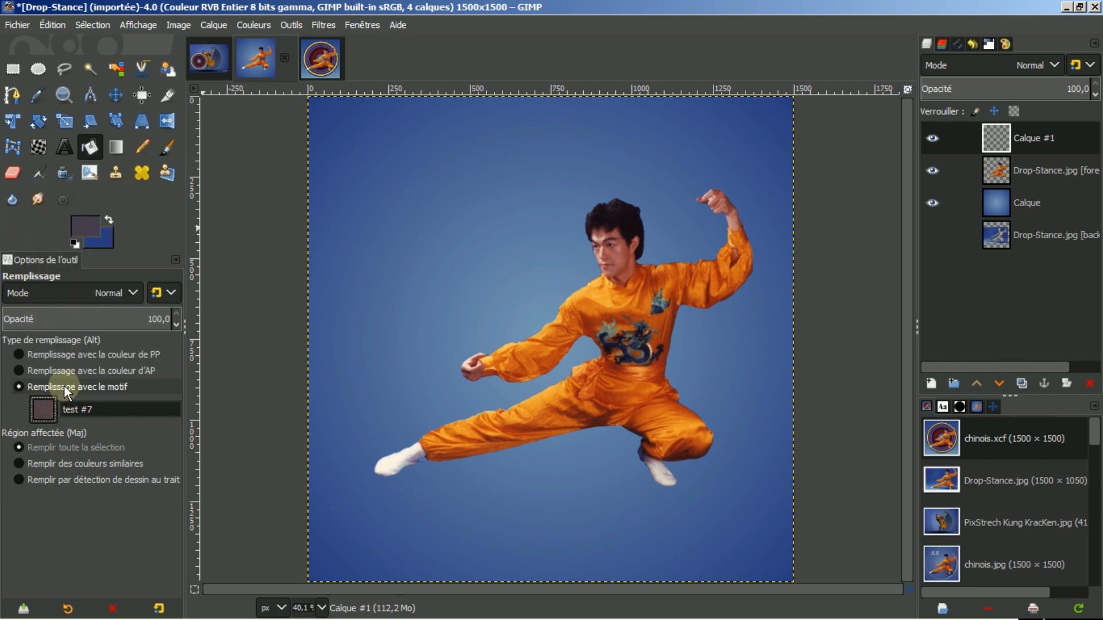
click(1007, 128)
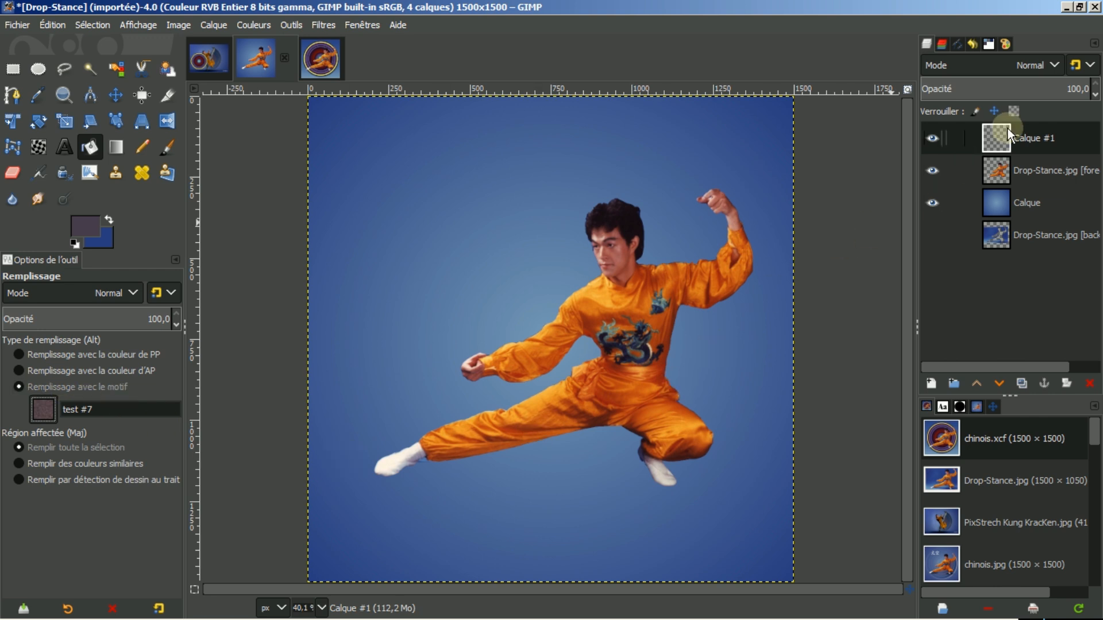
click(448, 269)
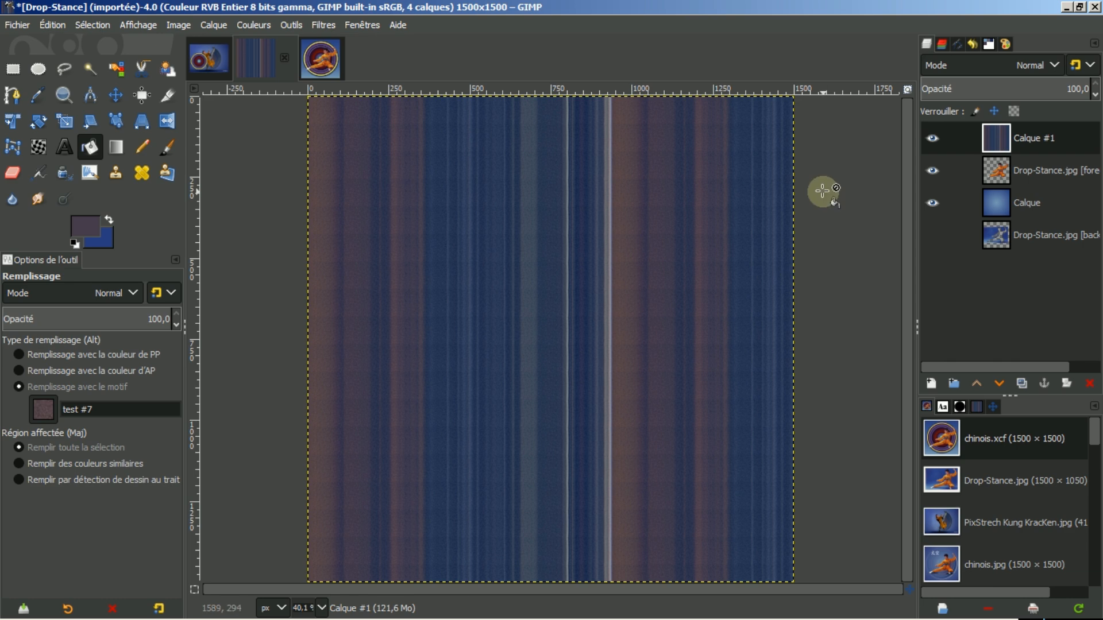
Step: Open the G'MIC-Qt Kaleidoscope [Polar] deformation for the striped layer and set its Angle Cut to 0
click(324, 26)
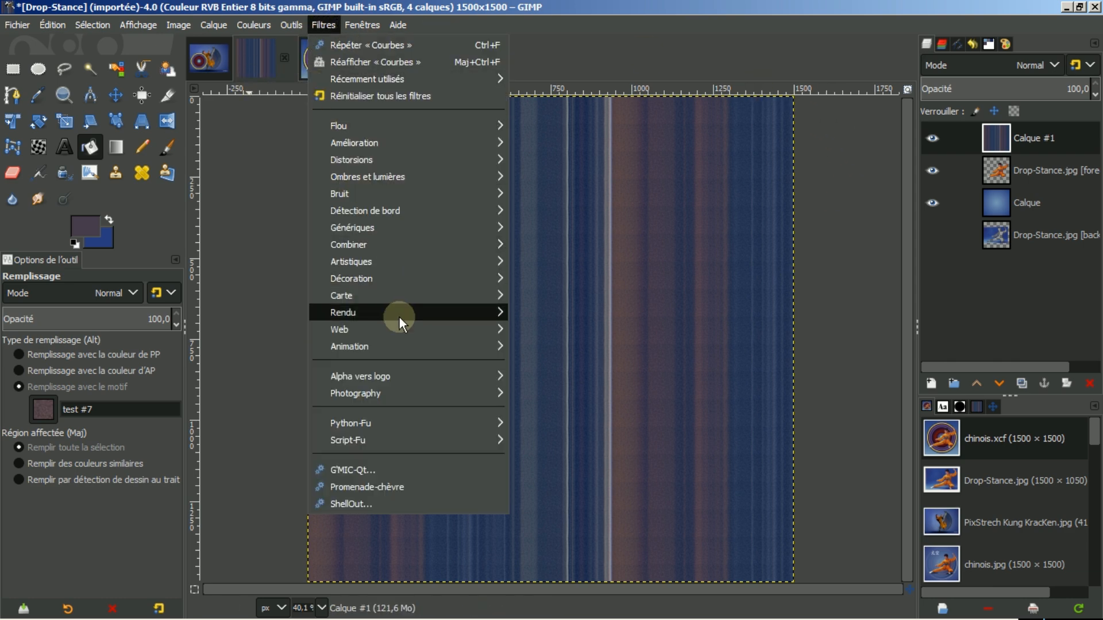
click(353, 470)
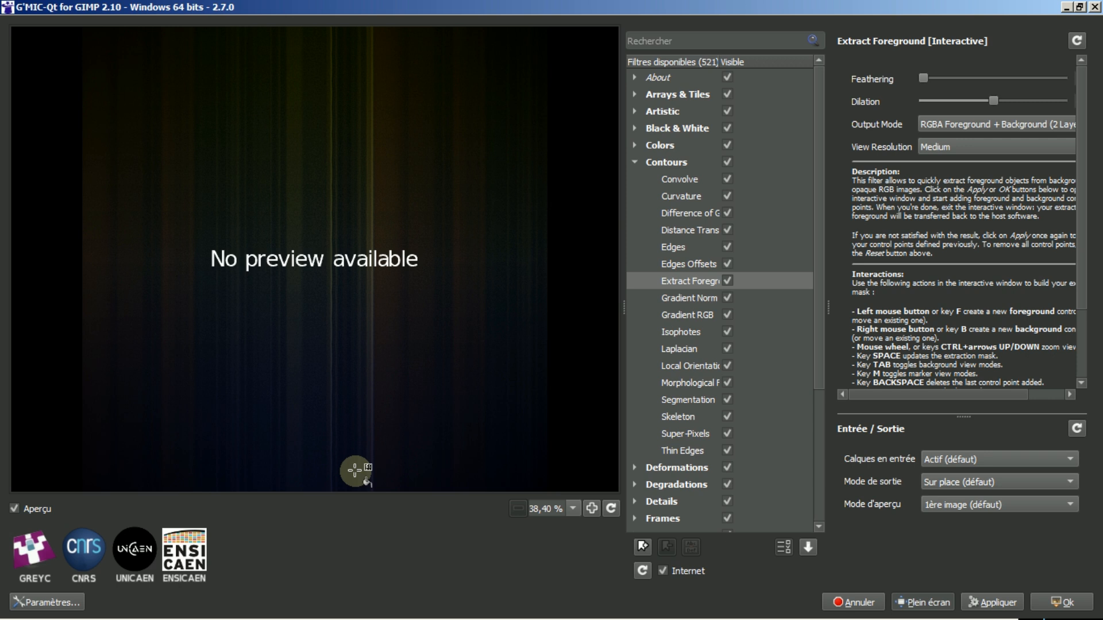
click(636, 160)
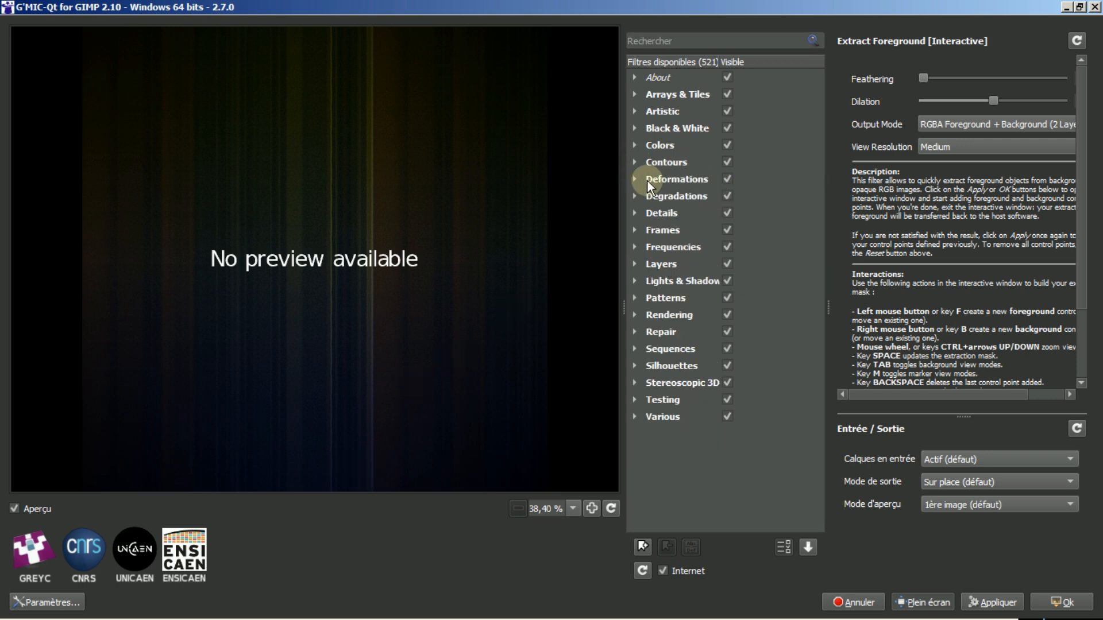
click(634, 179)
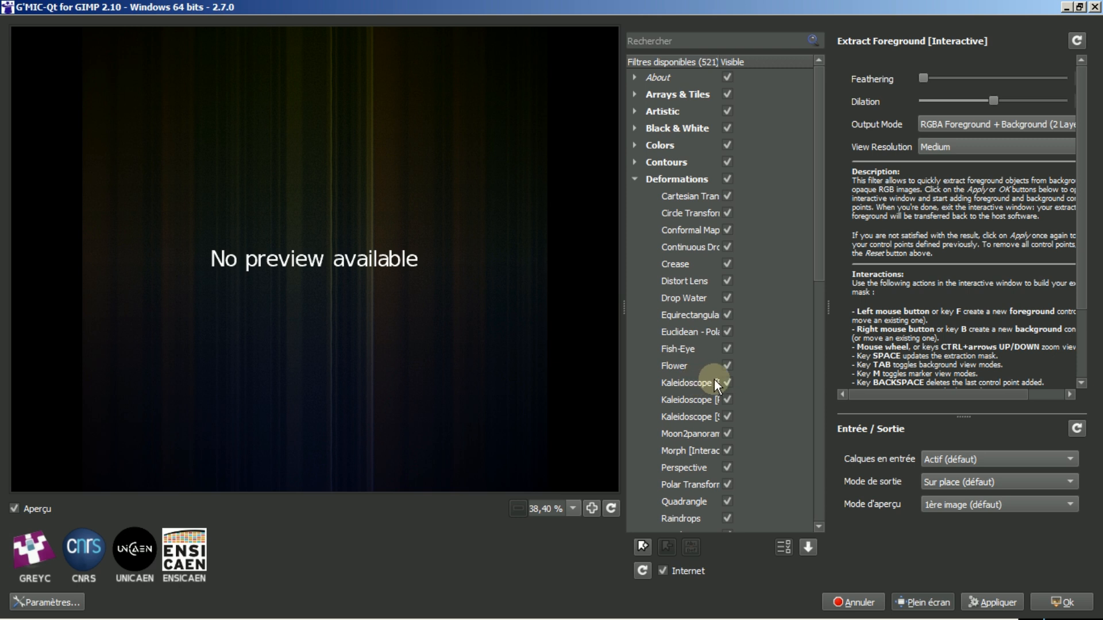
click(678, 399)
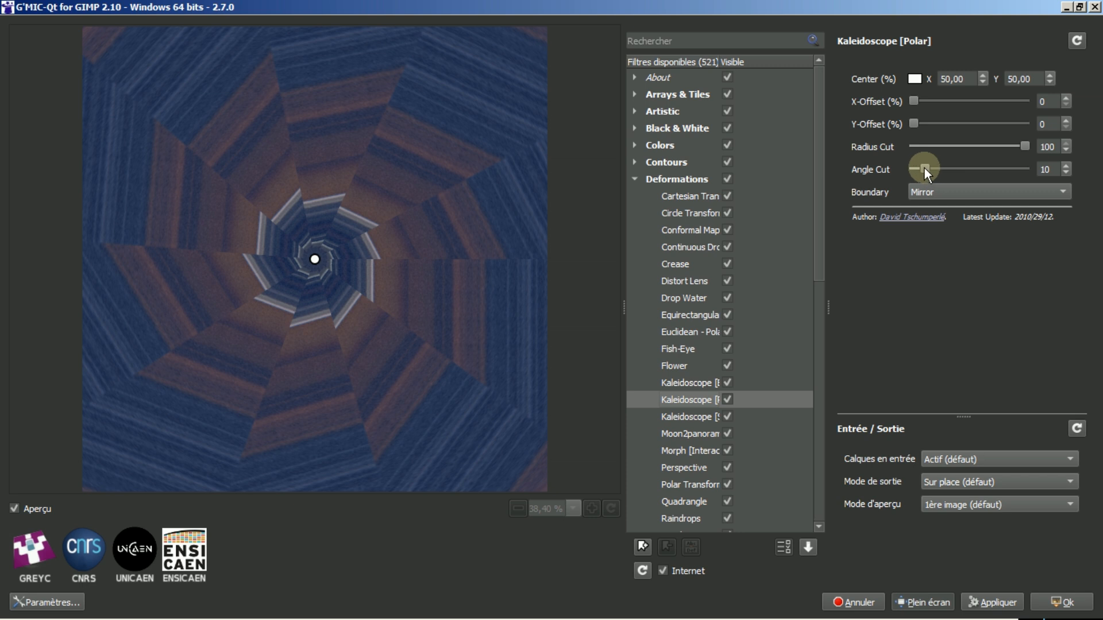
drag(924, 167, 870, 168)
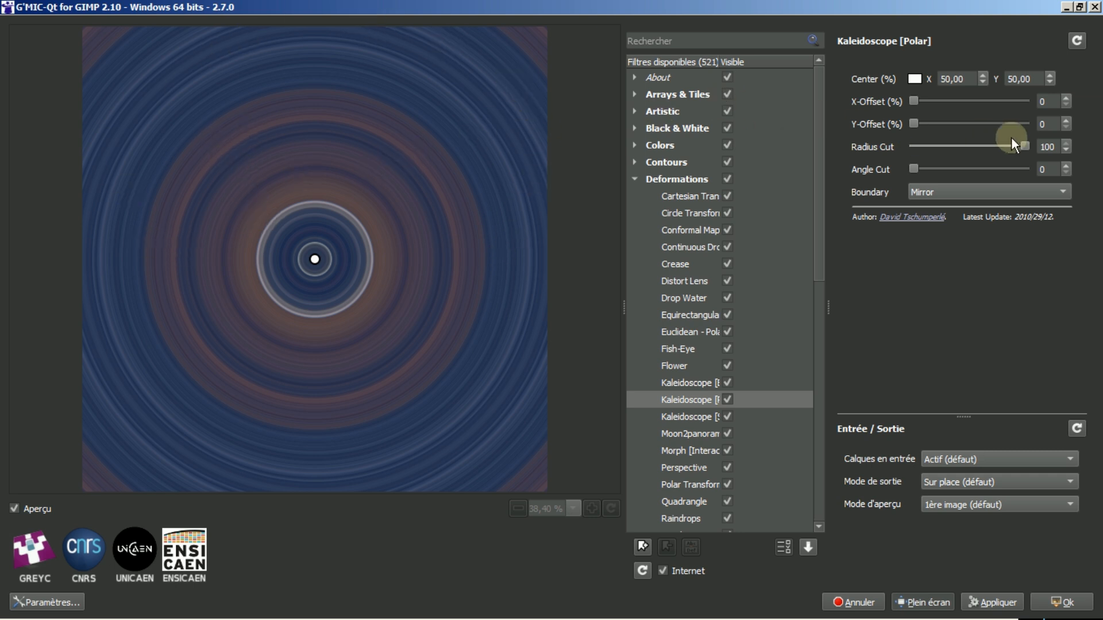
Step: Try Radius Cut values of 18.1, 27.5 and 0 for the kaleidoscope rings
drag(1025, 145, 934, 143)
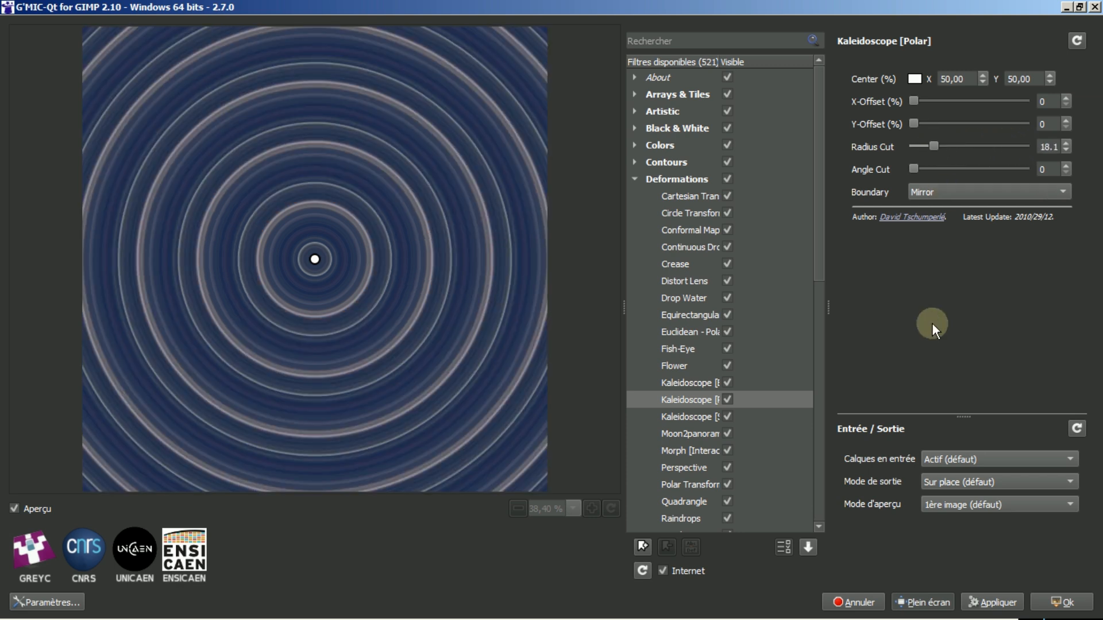
drag(933, 143, 944, 146)
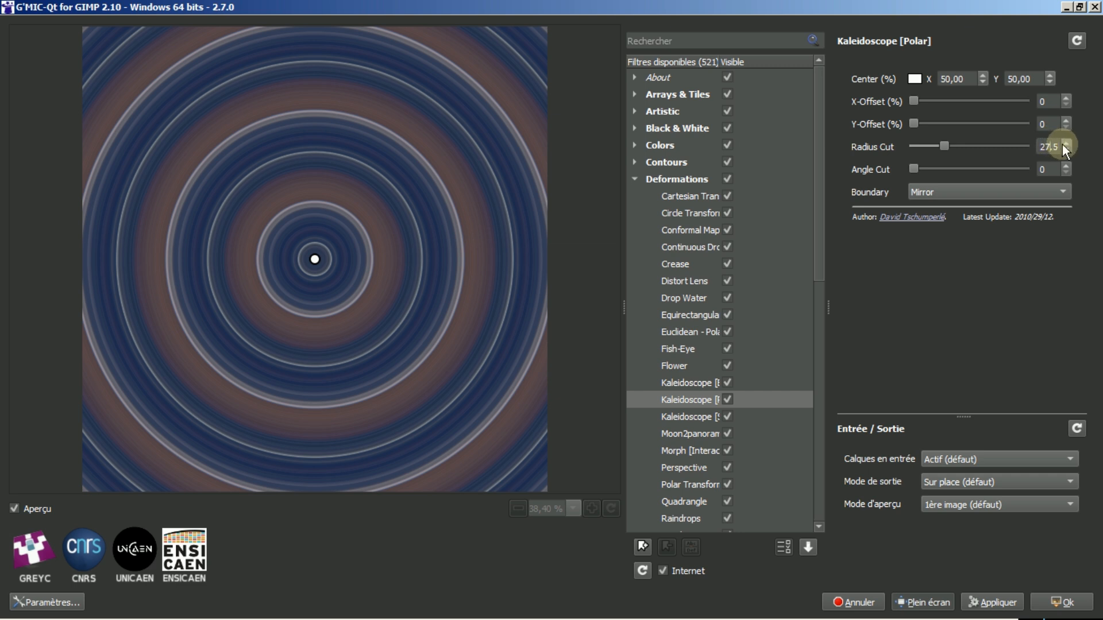
drag(950, 143, 890, 146)
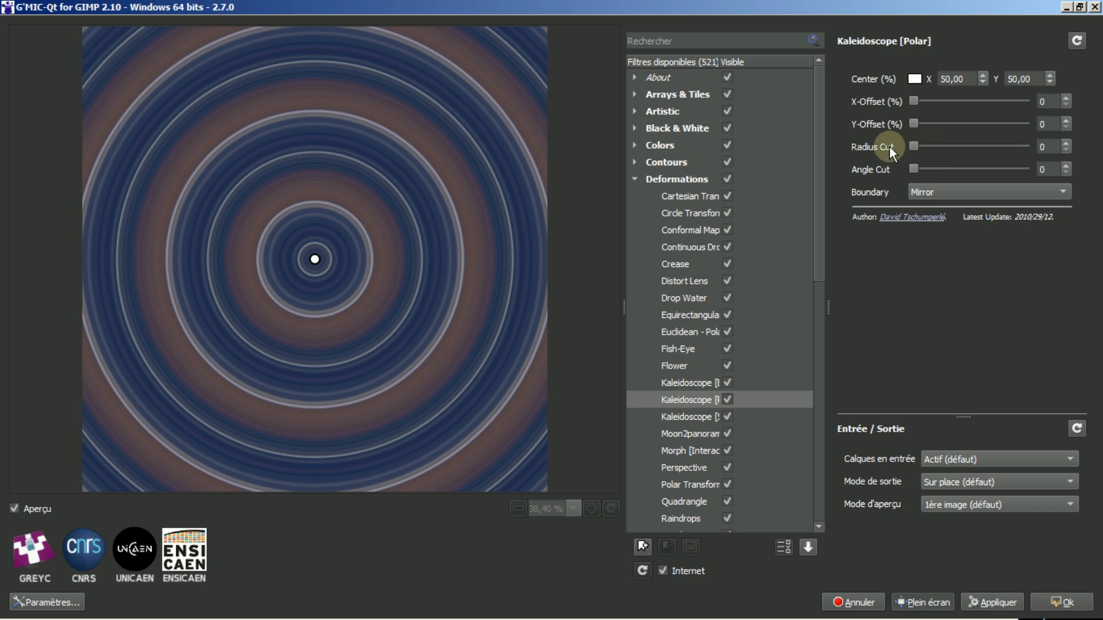
Step: Set the Radius Cut to 47 and apply the Kaleidoscope [Polar] filter to the layer
click(1067, 143)
click(1067, 142)
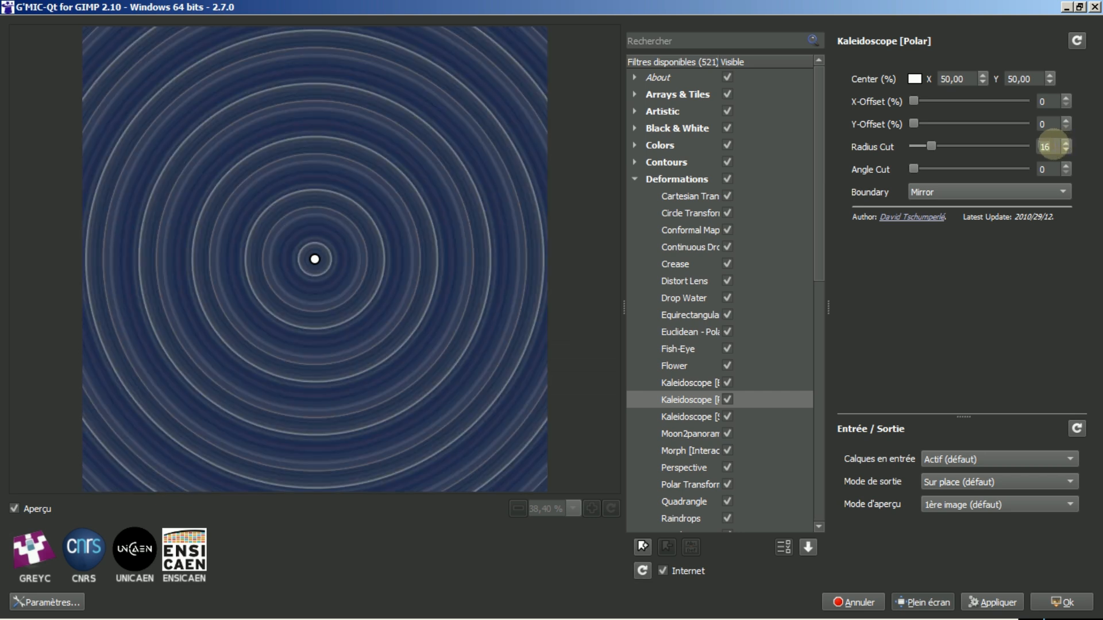
text(47)
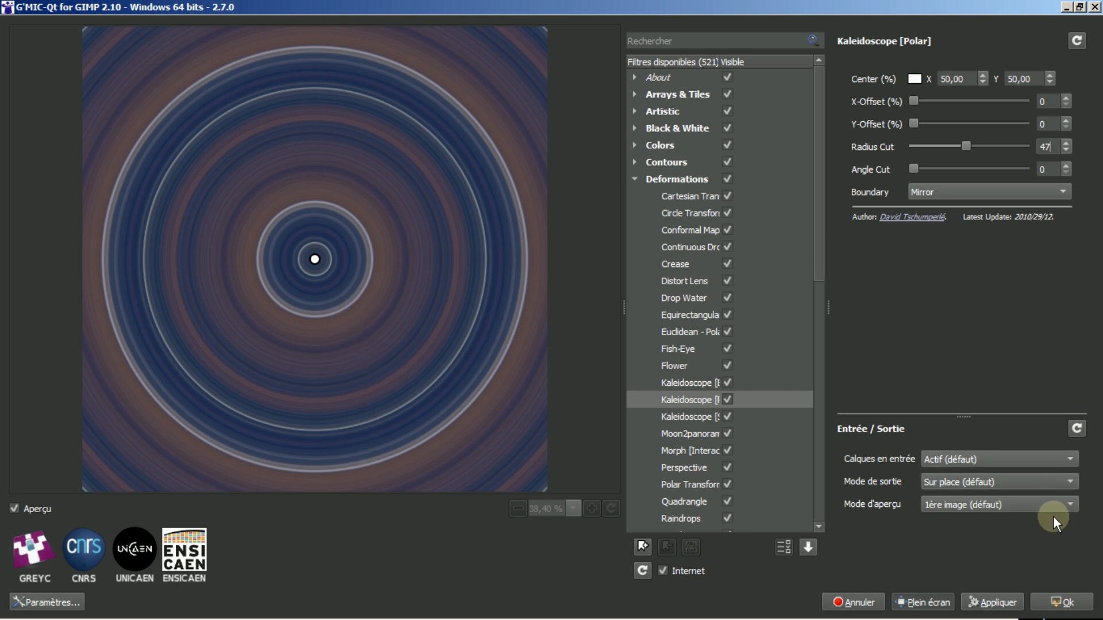
click(1052, 606)
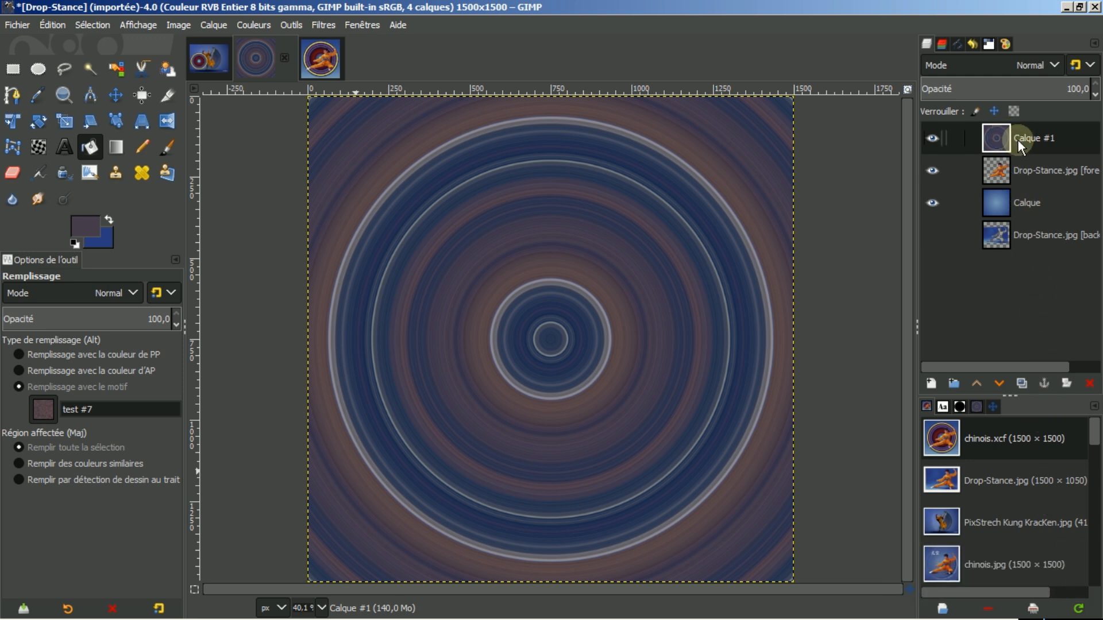
Step: Duplicate the ring layer Calque #1 and delete the copy
click(1020, 383)
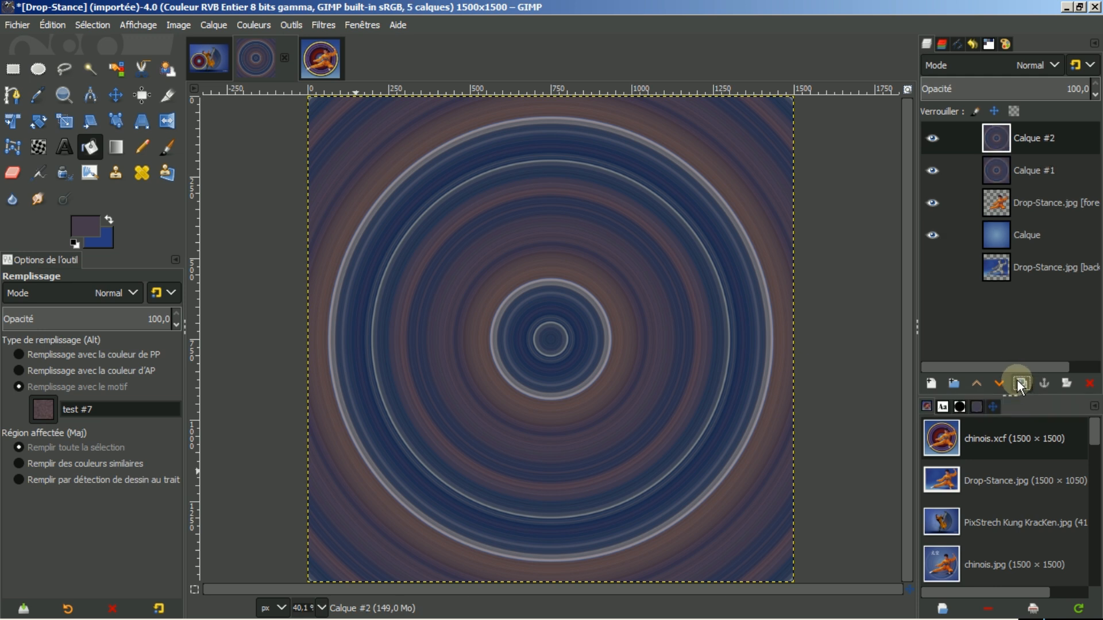
click(1088, 383)
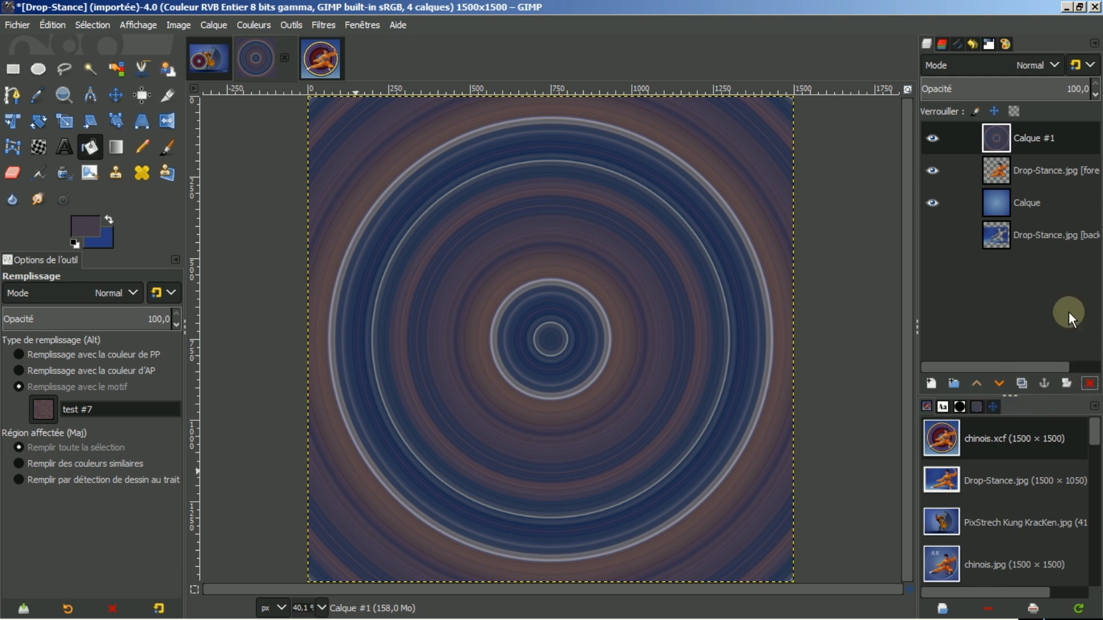
Step: Move the ring layer Calque #1 below the fighter layer, hide the fighter and keep Calque #1 active
click(998, 383)
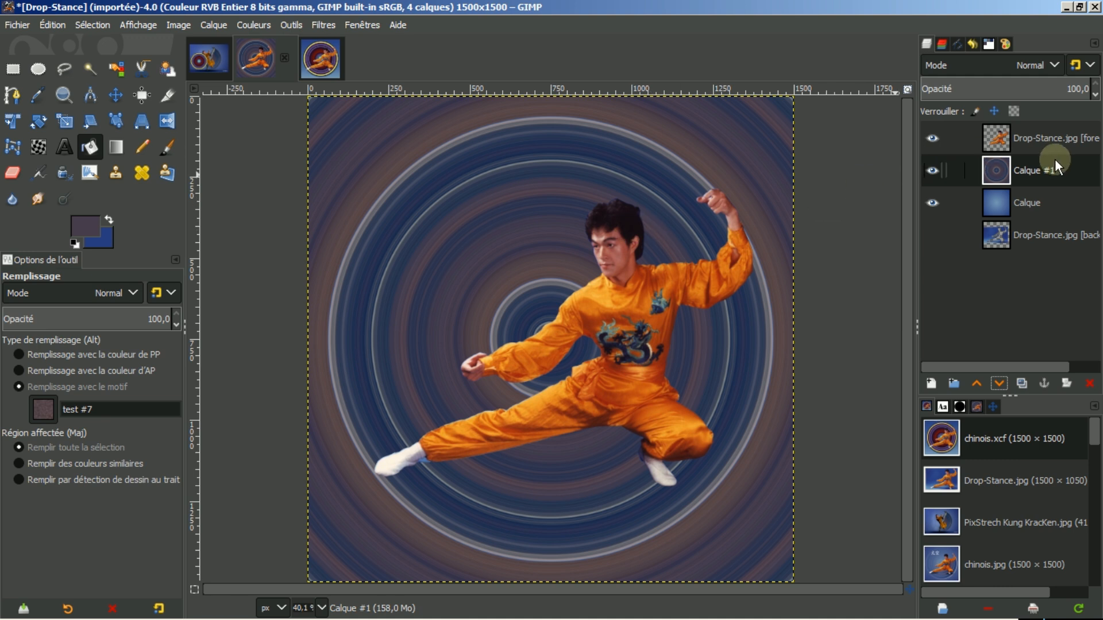
click(933, 138)
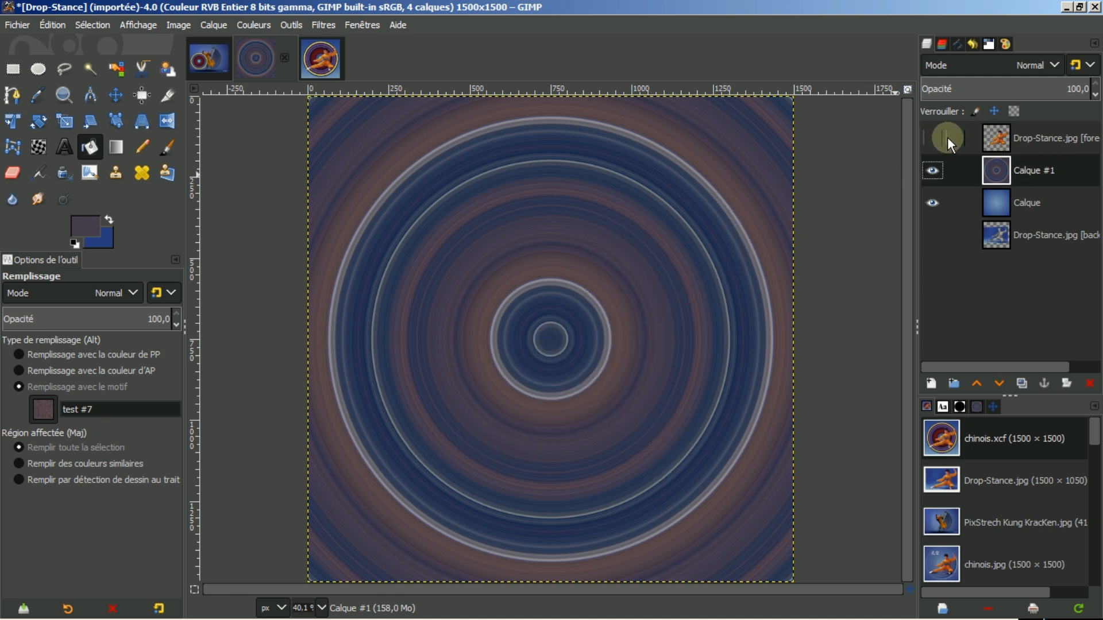
click(996, 172)
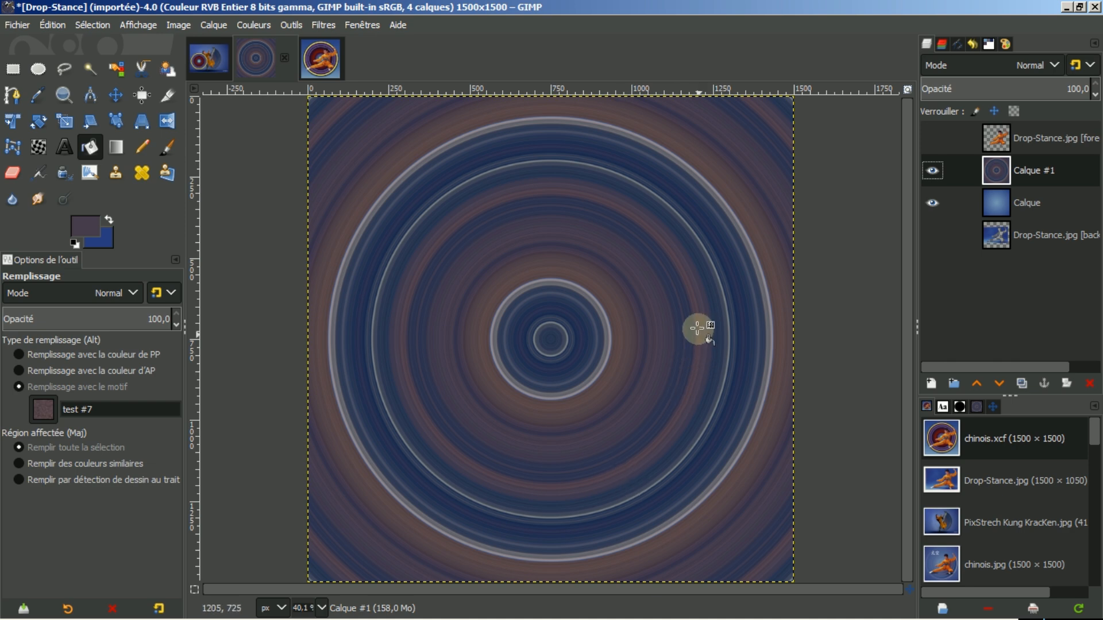
Step: Draw a circular selection of about 124 × 124 px outward from the exact centre of the rings, with fixed 1:1 proportions
scroll(567, 331, up, 1)
scroll(567, 331, up, 5)
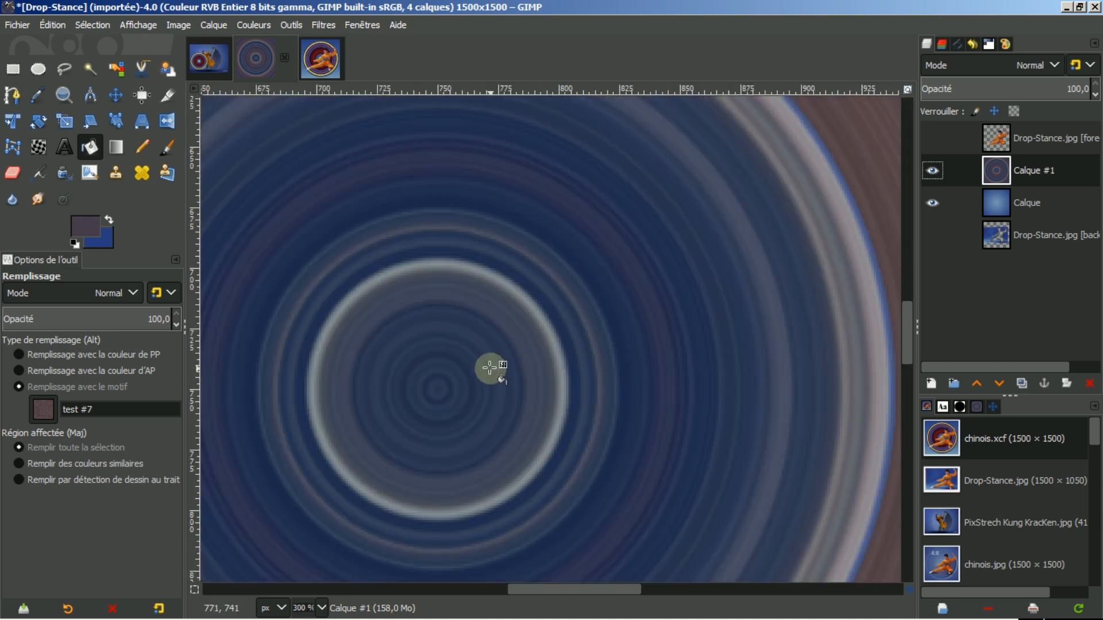
click(38, 70)
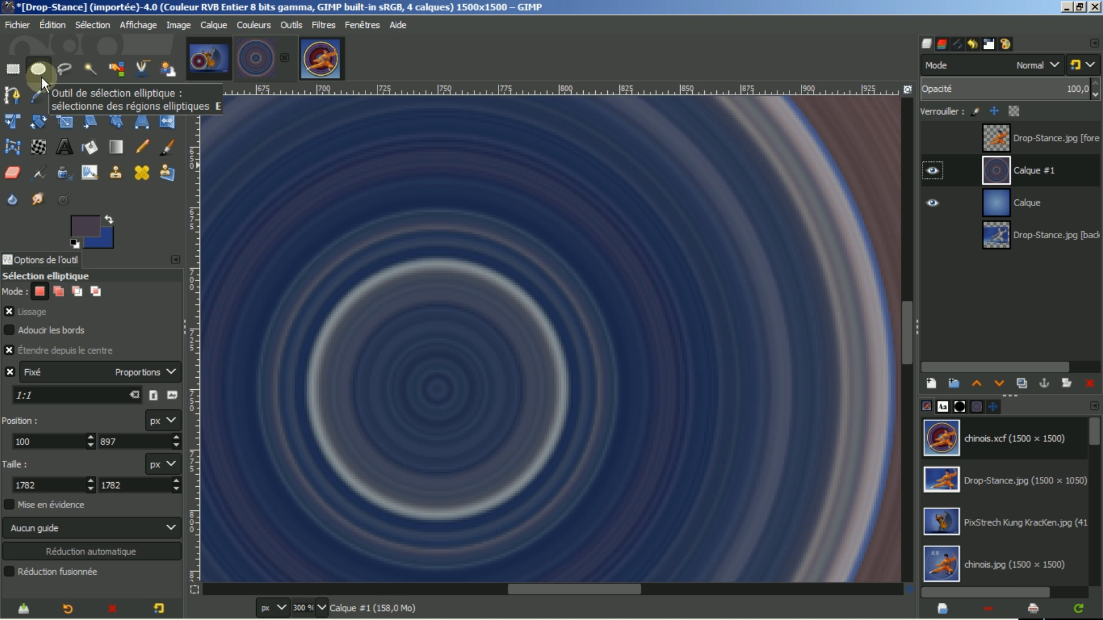
click(9, 351)
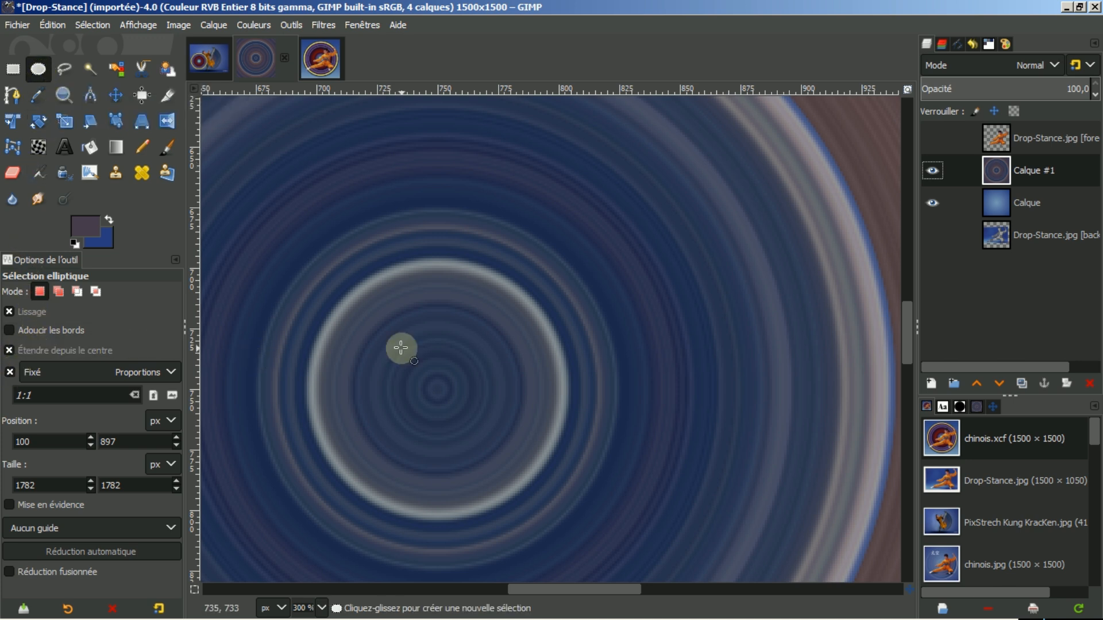
drag(437, 389, 586, 539)
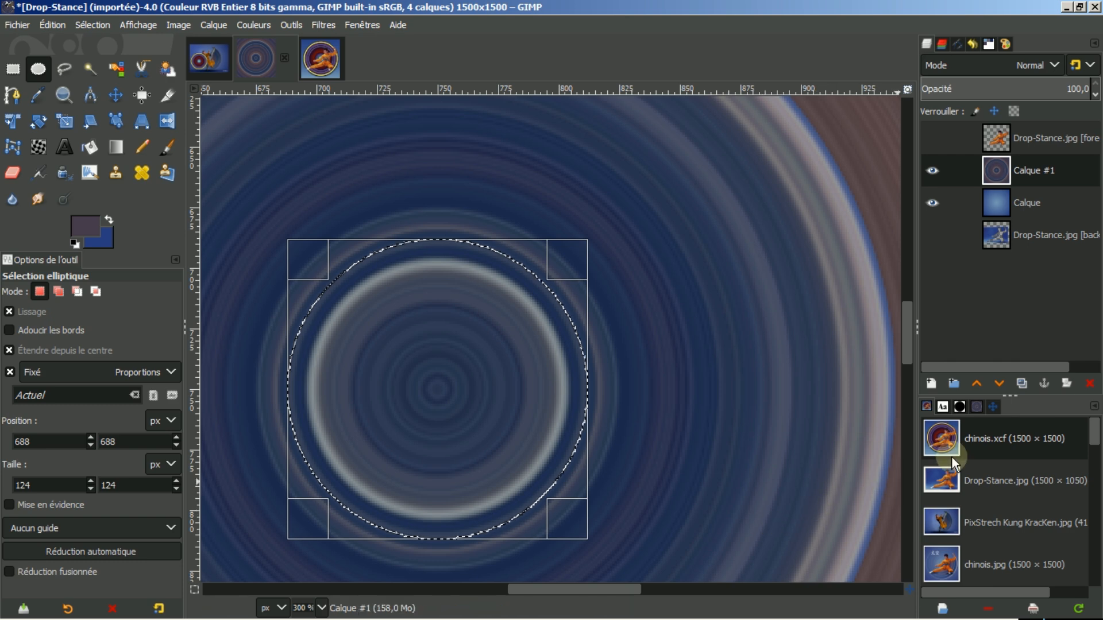
Step: Enlarge the circular selection to about 1380 × 1380 px so it encloses the outer light ring, and confirm it
click(993, 406)
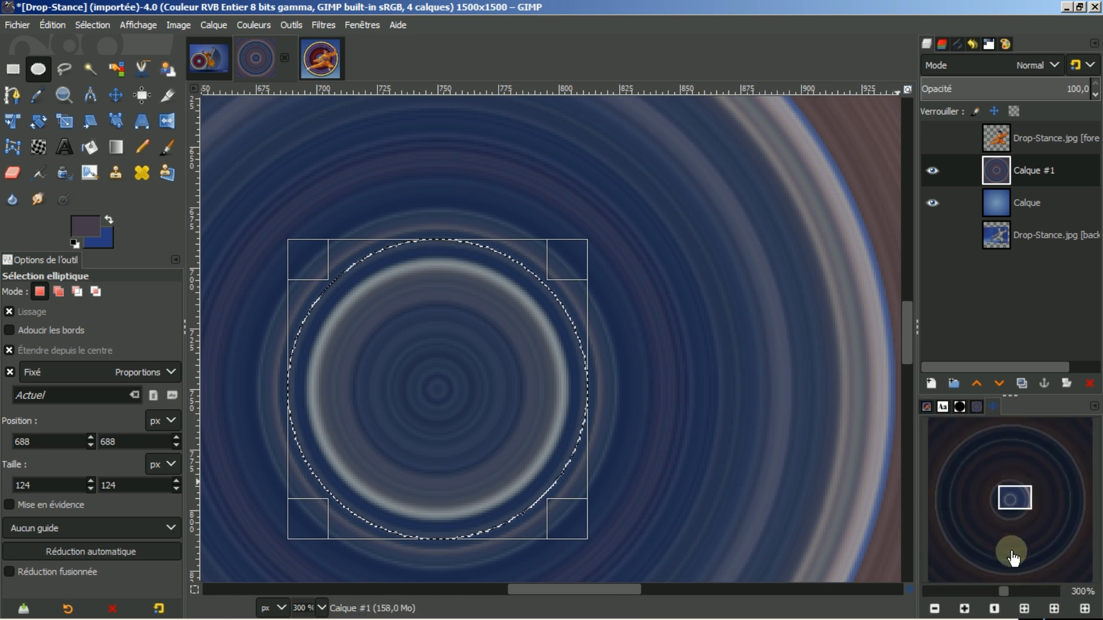
click(1024, 609)
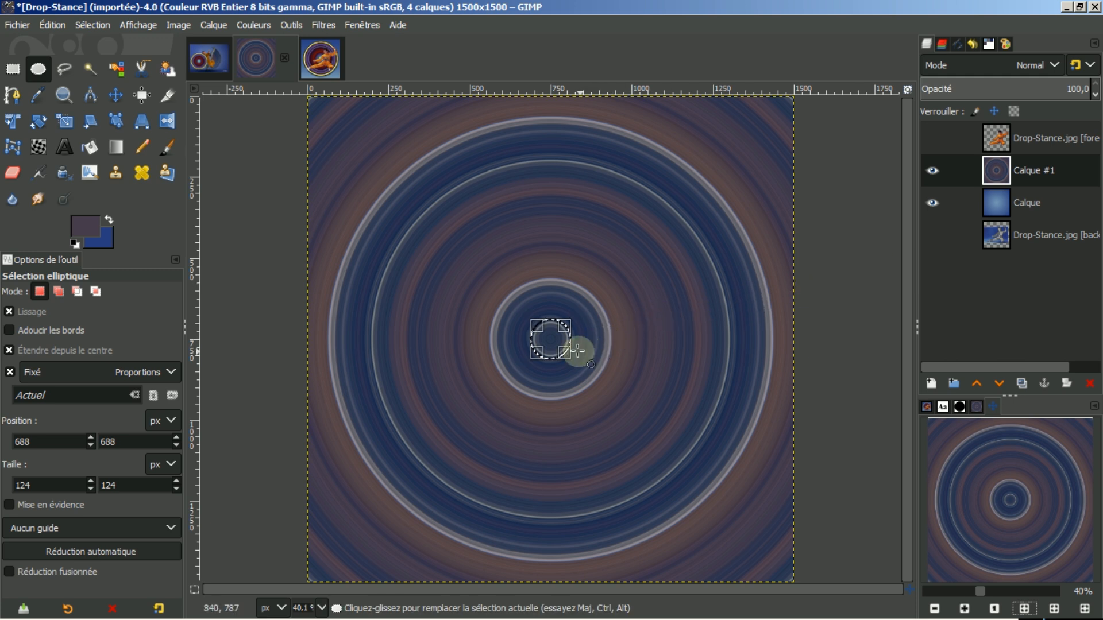
drag(563, 352, 763, 557)
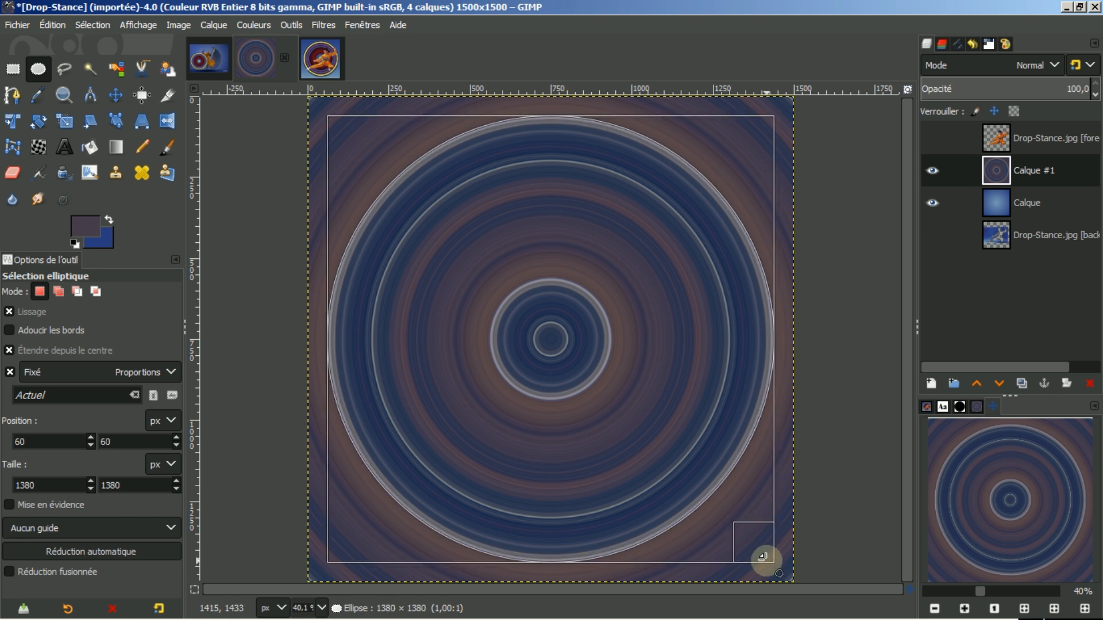
drag(765, 557, 766, 556)
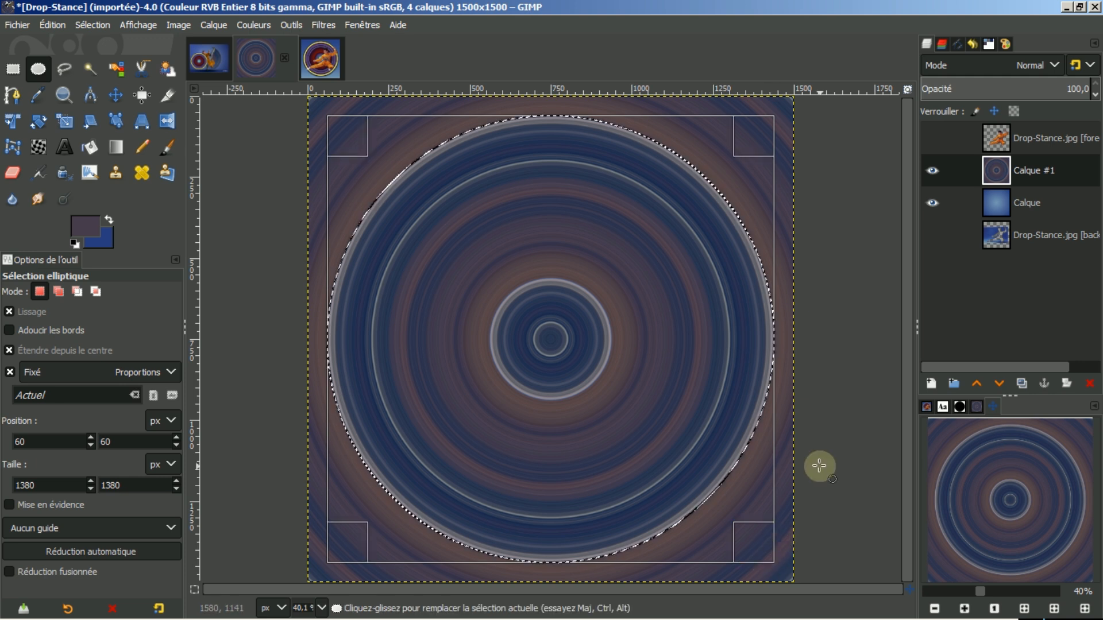
click(559, 332)
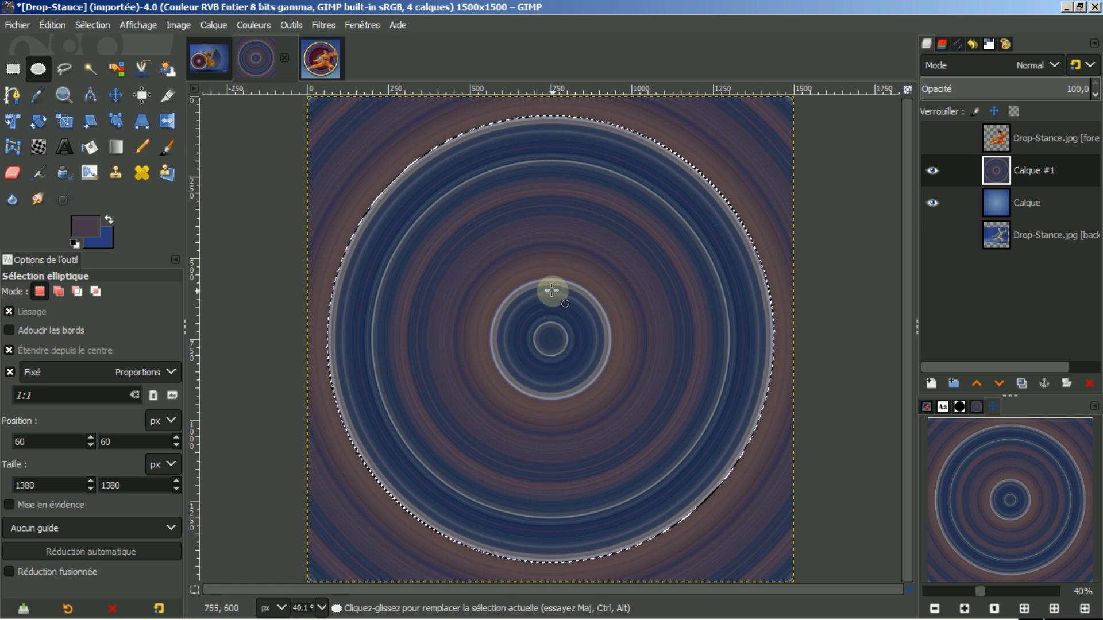
Step: Invert the selection to delete the rings outside the circle, clear the selection and show the fighter layer again
click(92, 25)
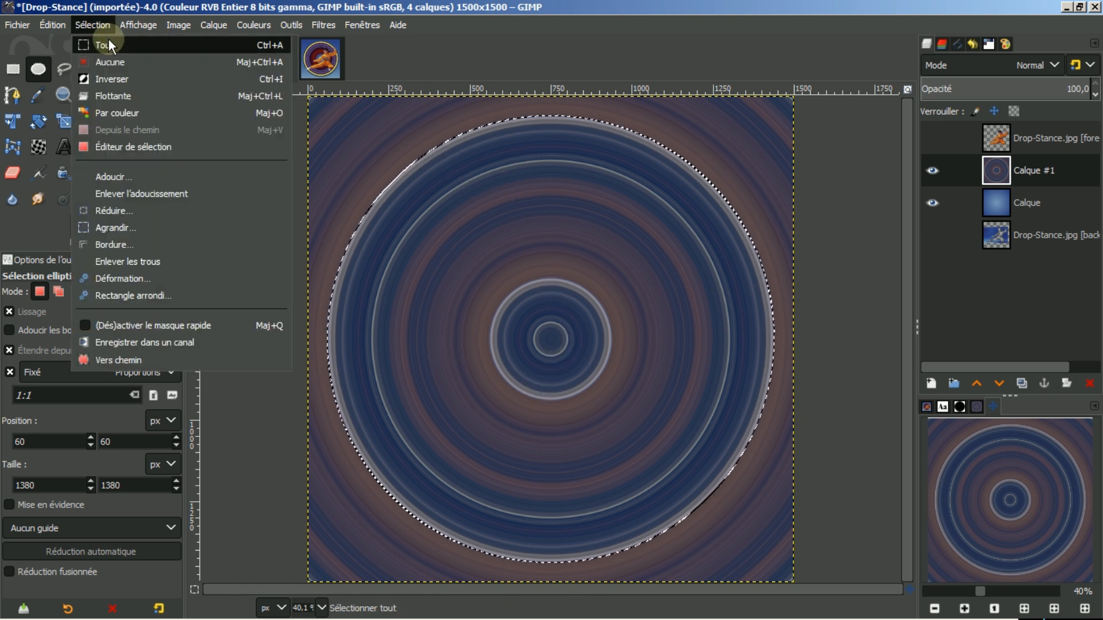
click(106, 78)
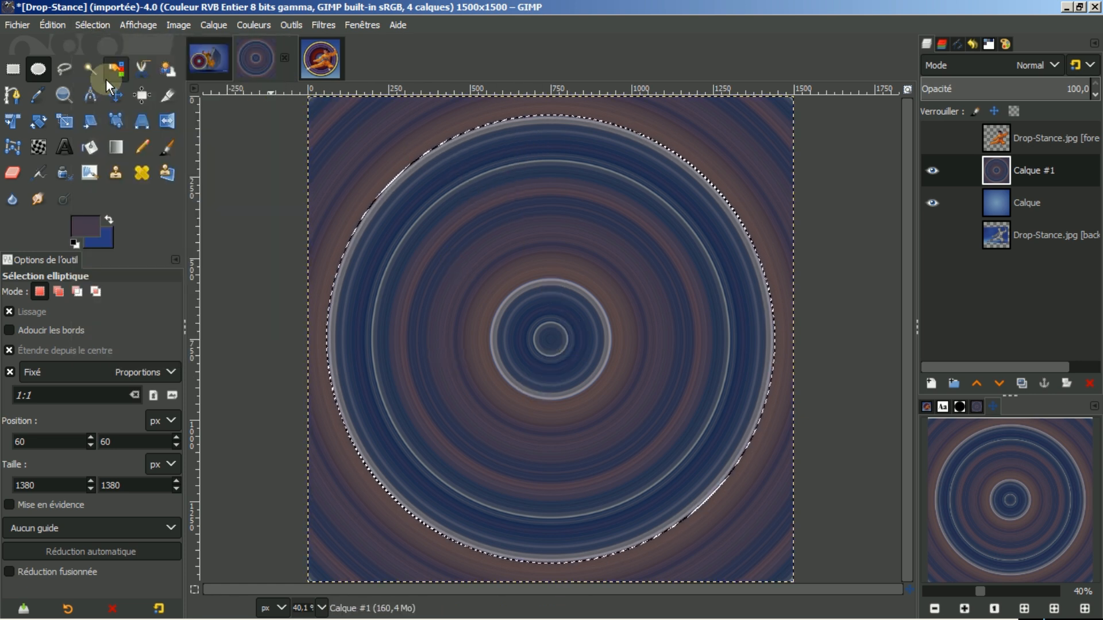
key(Delete)
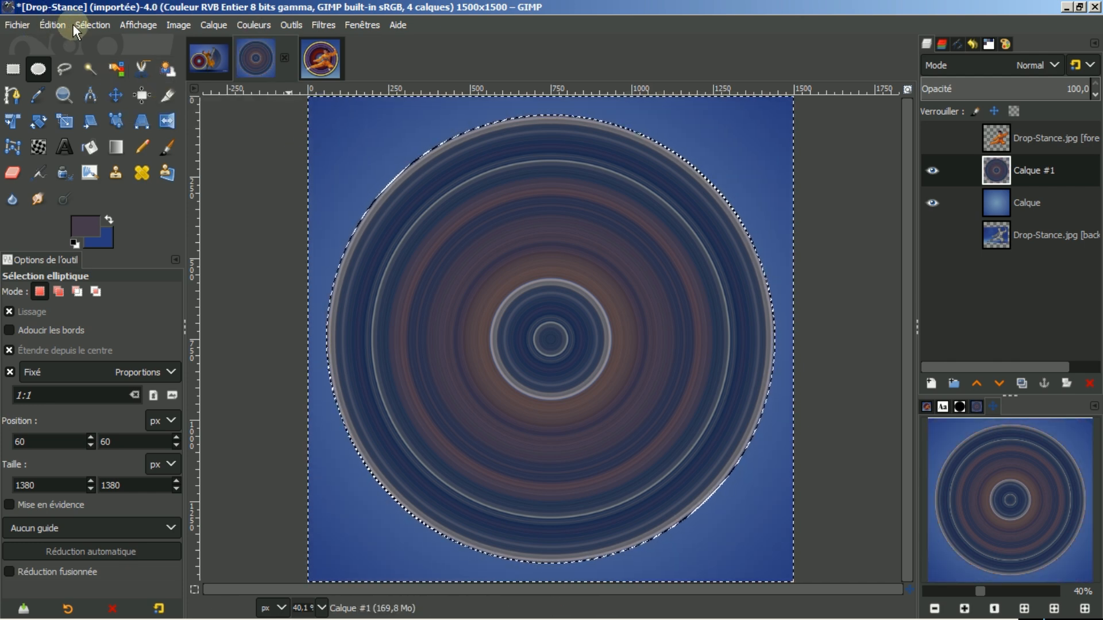
click(81, 25)
click(100, 62)
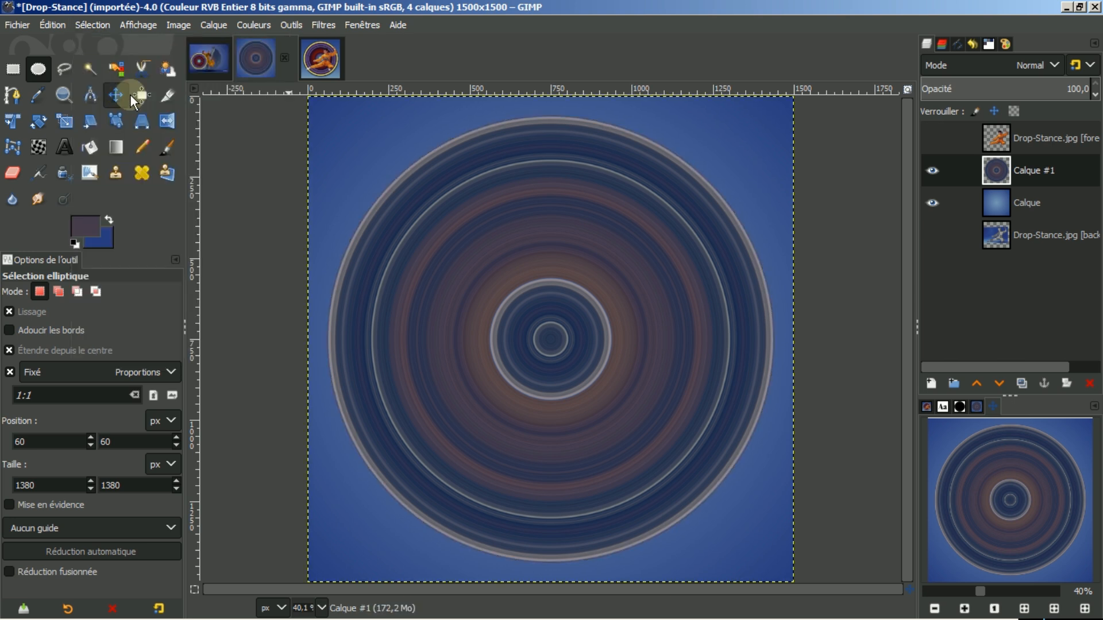
click(934, 137)
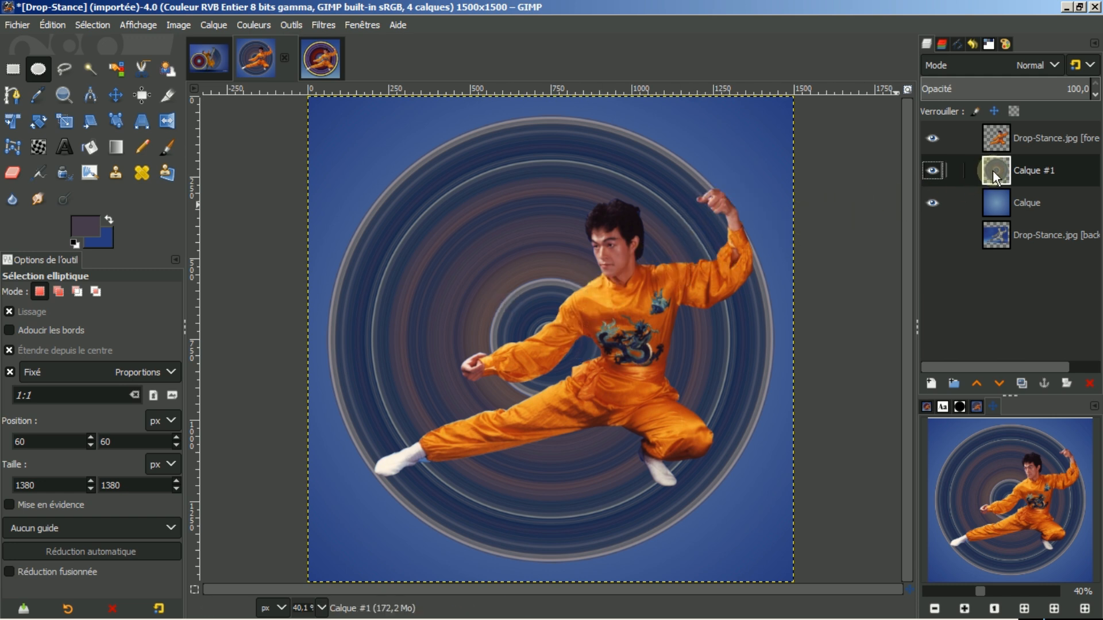
Step: Switch to the PixStrech Kung KracKen image, fit it in the window and remove its rectangular selection
drag(991, 172, 569, 325)
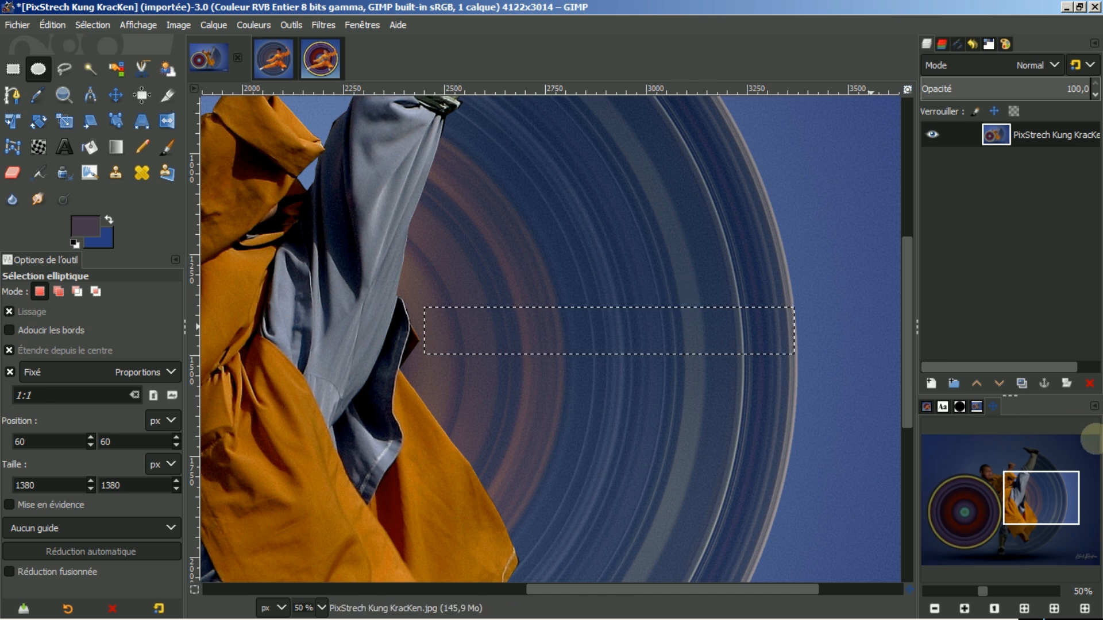
click(993, 406)
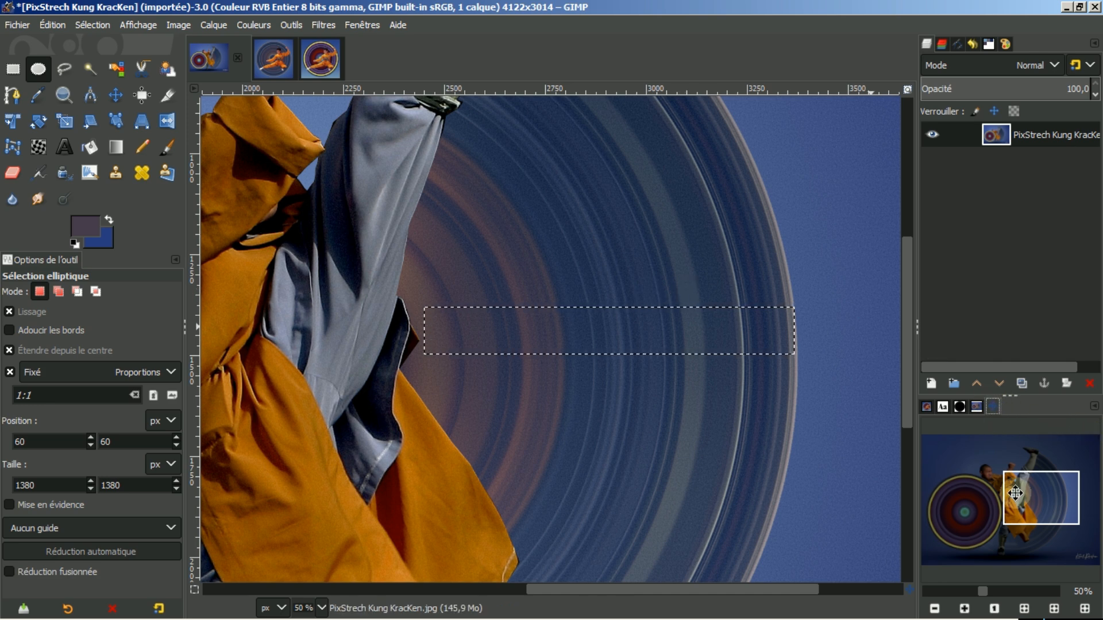
click(1024, 609)
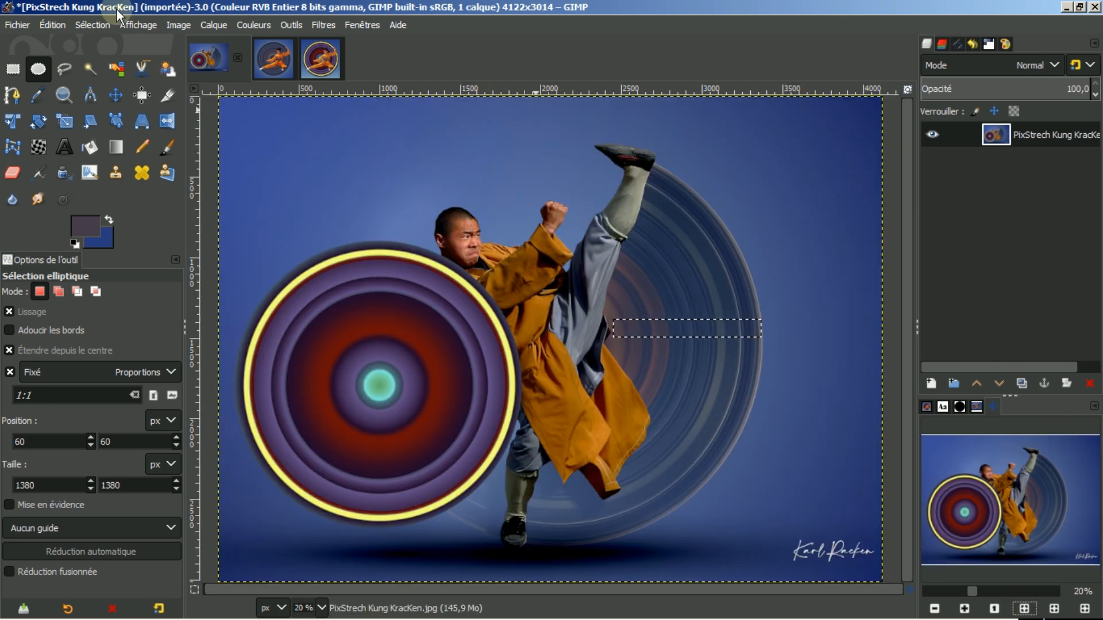
click(89, 26)
click(102, 62)
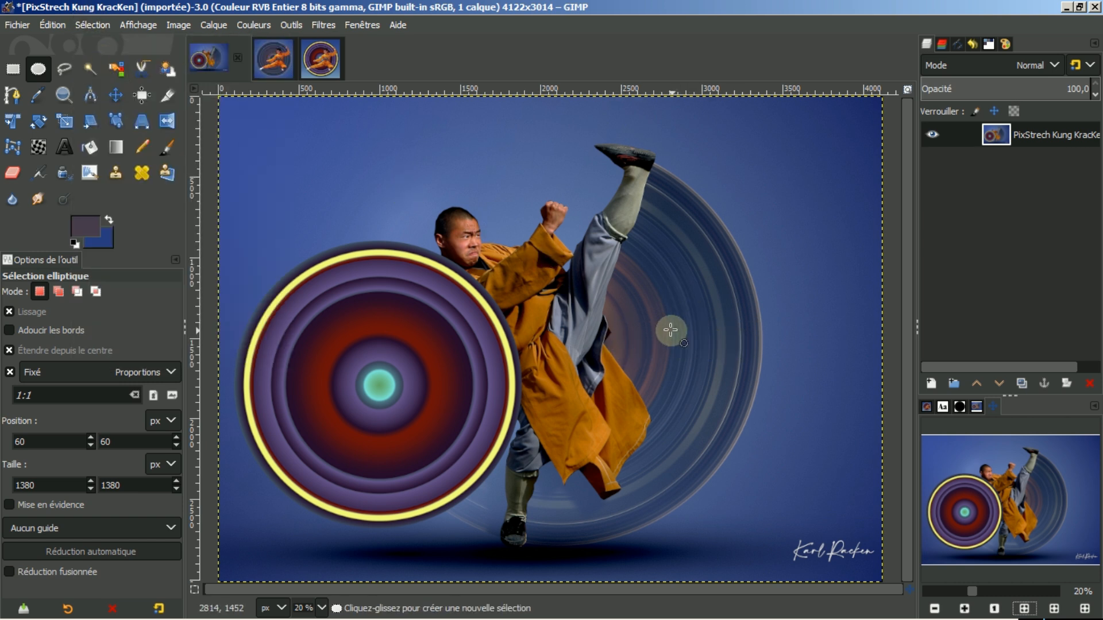
Step: In the Drop-Stance image, hide the fighter layer and add a white, full-opacity mask to the rings layer
click(273, 58)
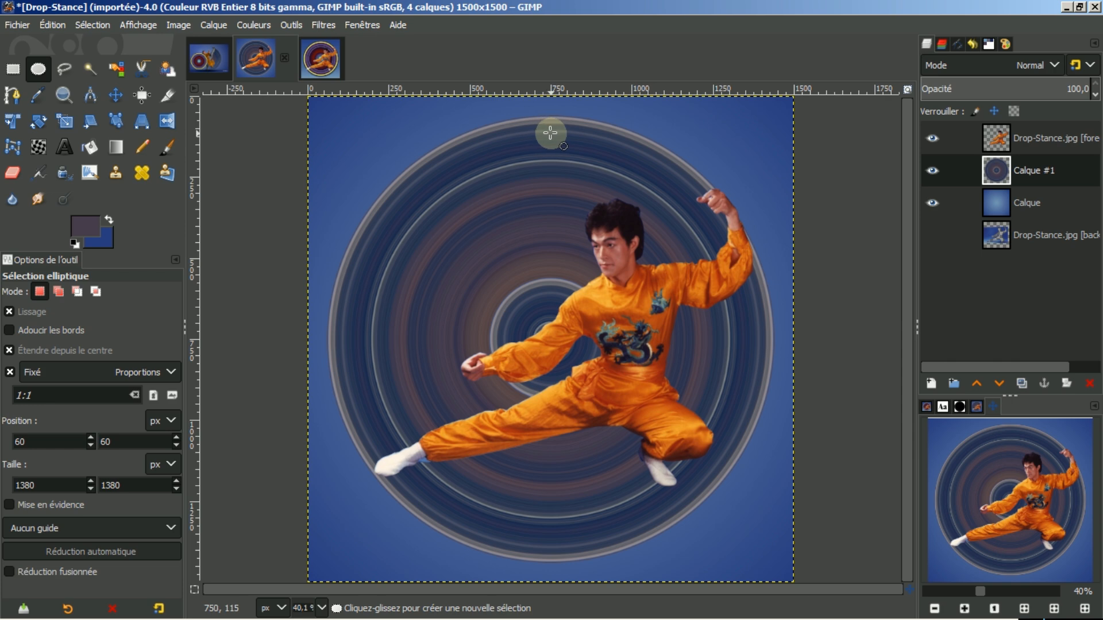
click(208, 58)
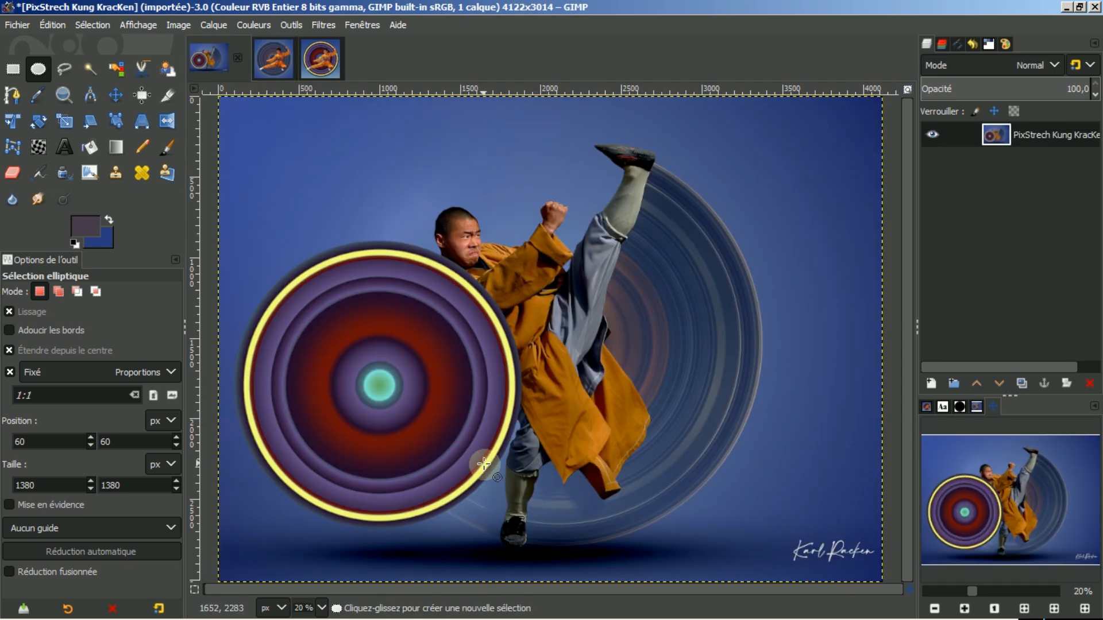
click(272, 62)
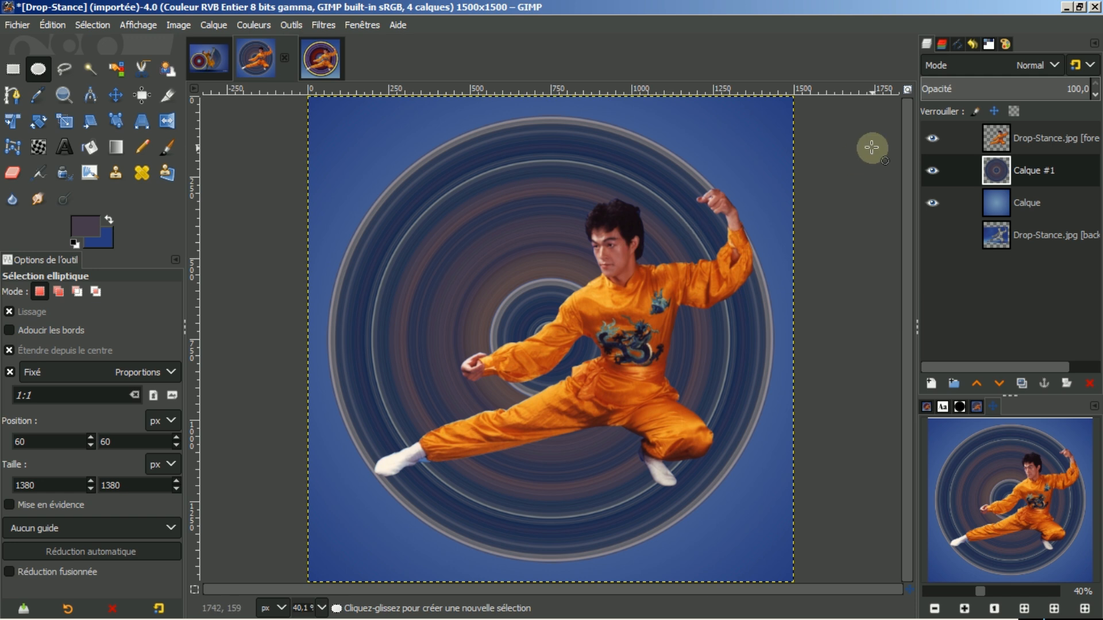
click(930, 138)
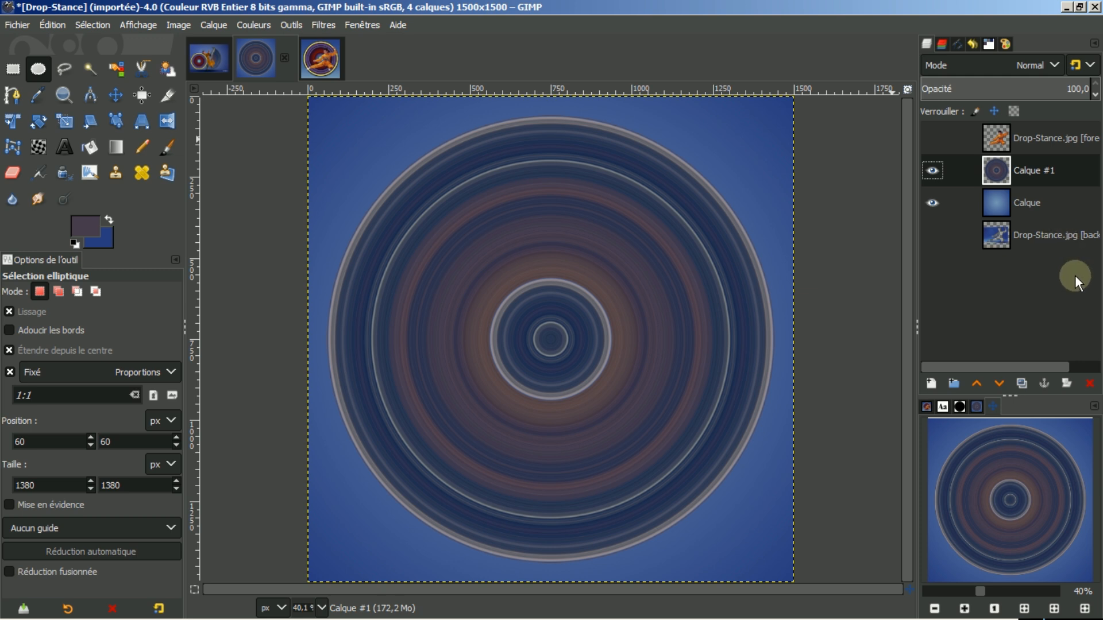
click(1066, 384)
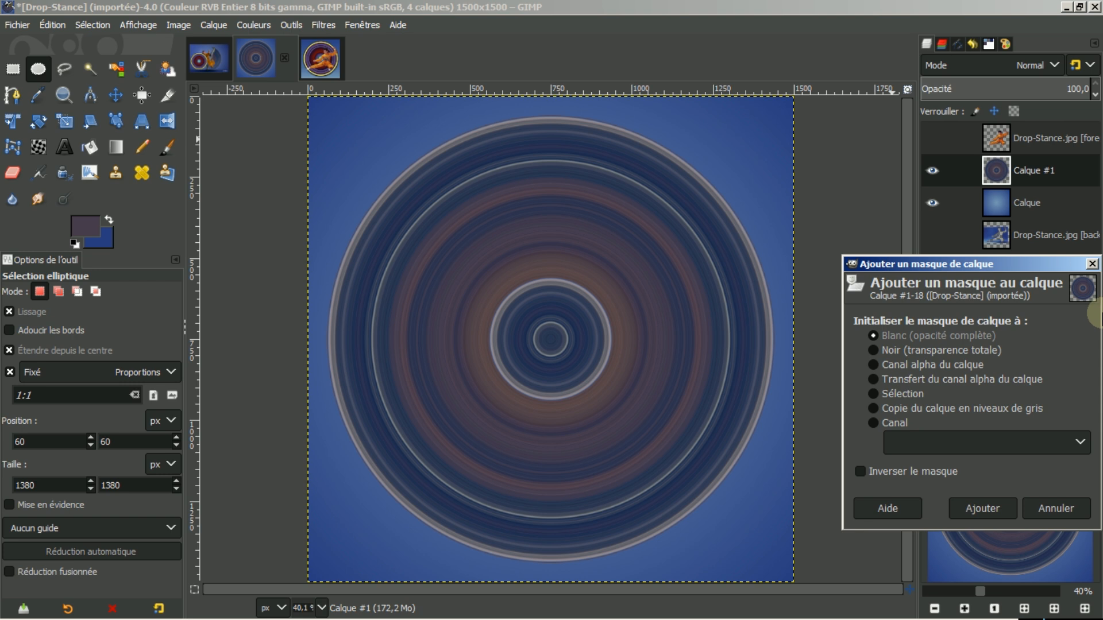
click(994, 507)
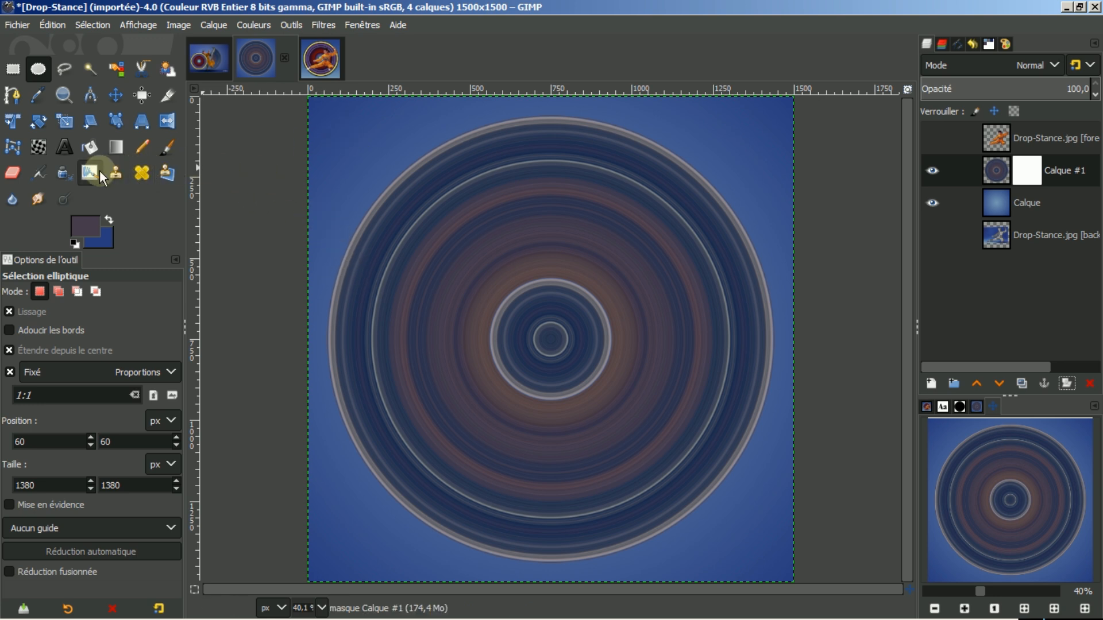
Step: Set up the Gradient tool for the rings mask with default black and white colours and the PP vers AP (RVB) gradient reversed
click(120, 144)
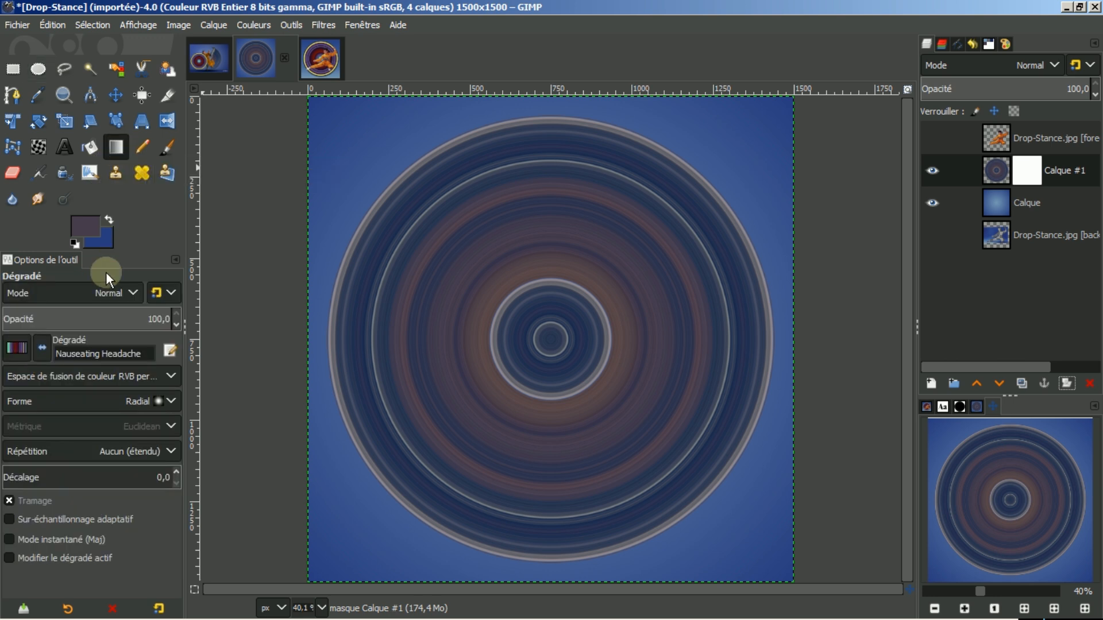
click(16, 349)
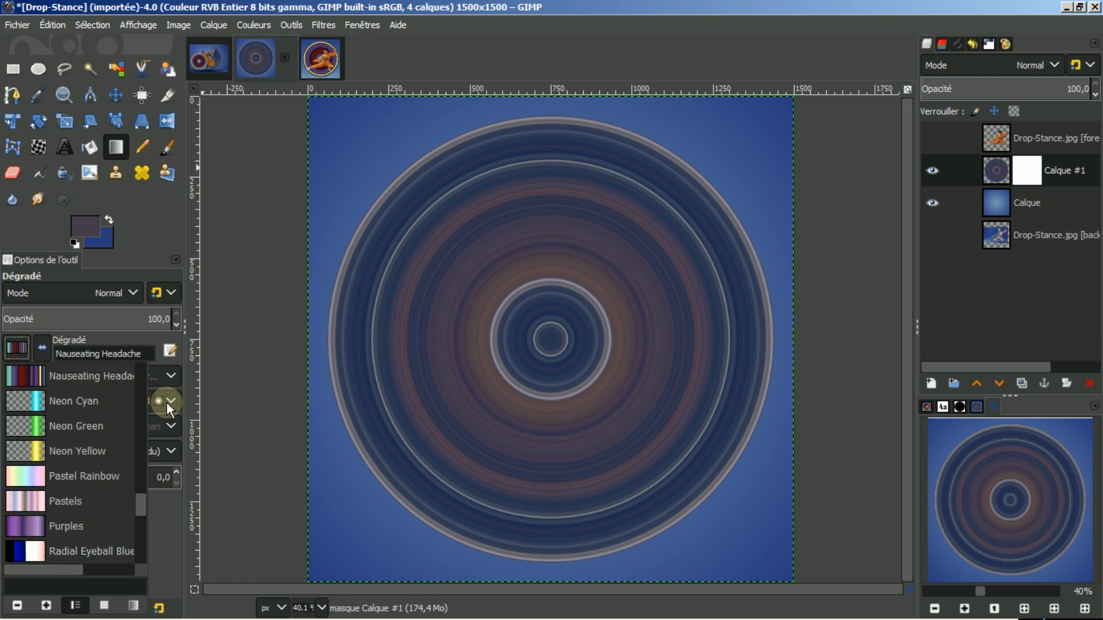
drag(140, 505, 147, 354)
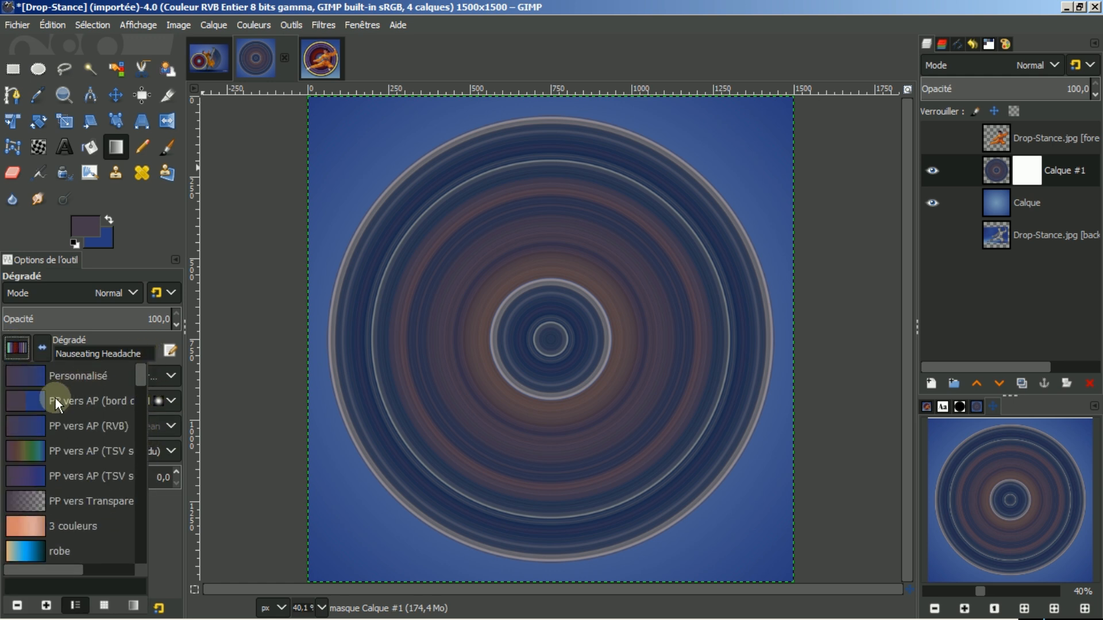
click(21, 404)
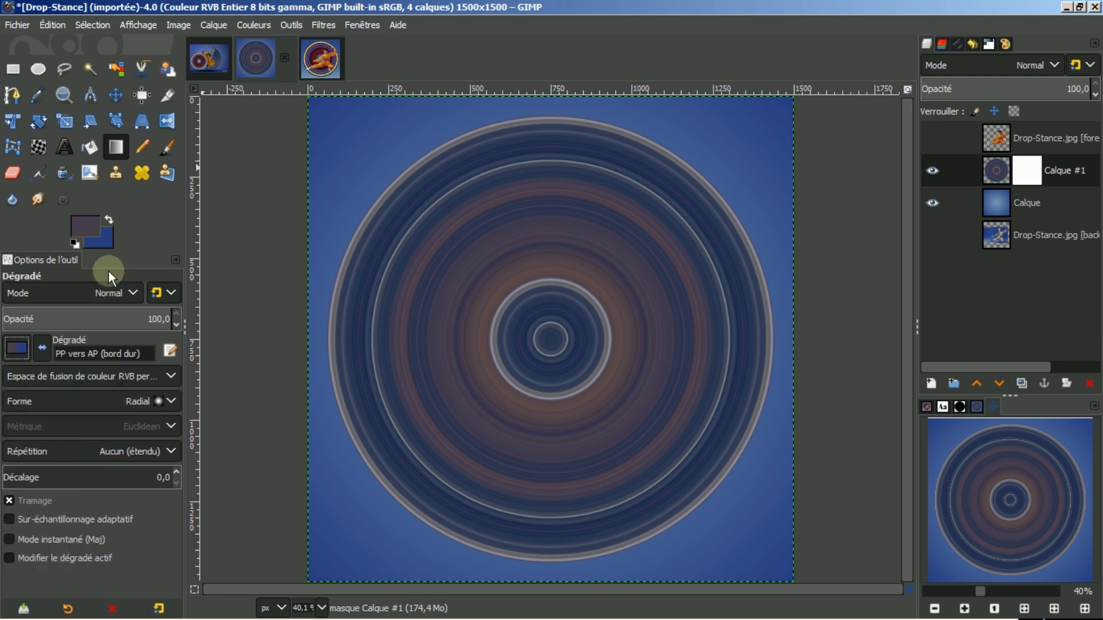
click(73, 242)
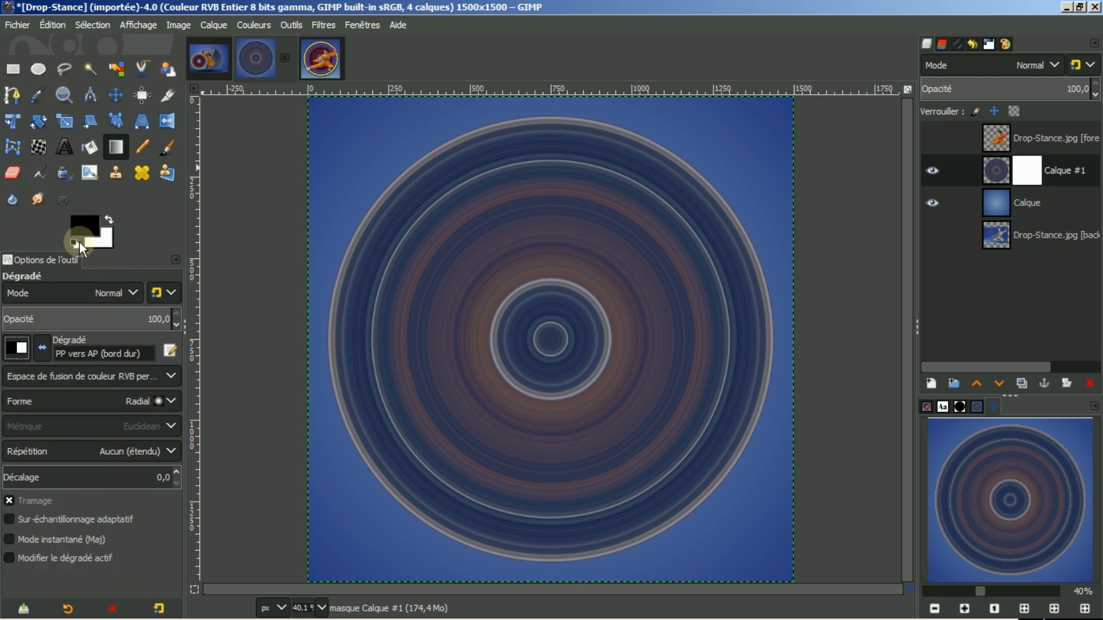
click(16, 348)
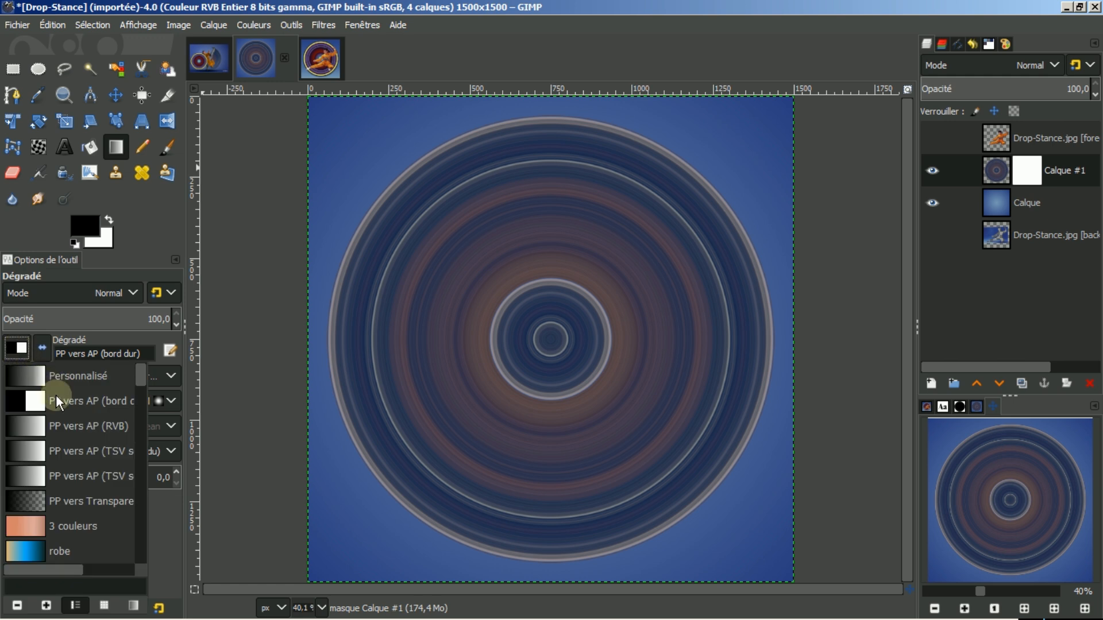
click(47, 427)
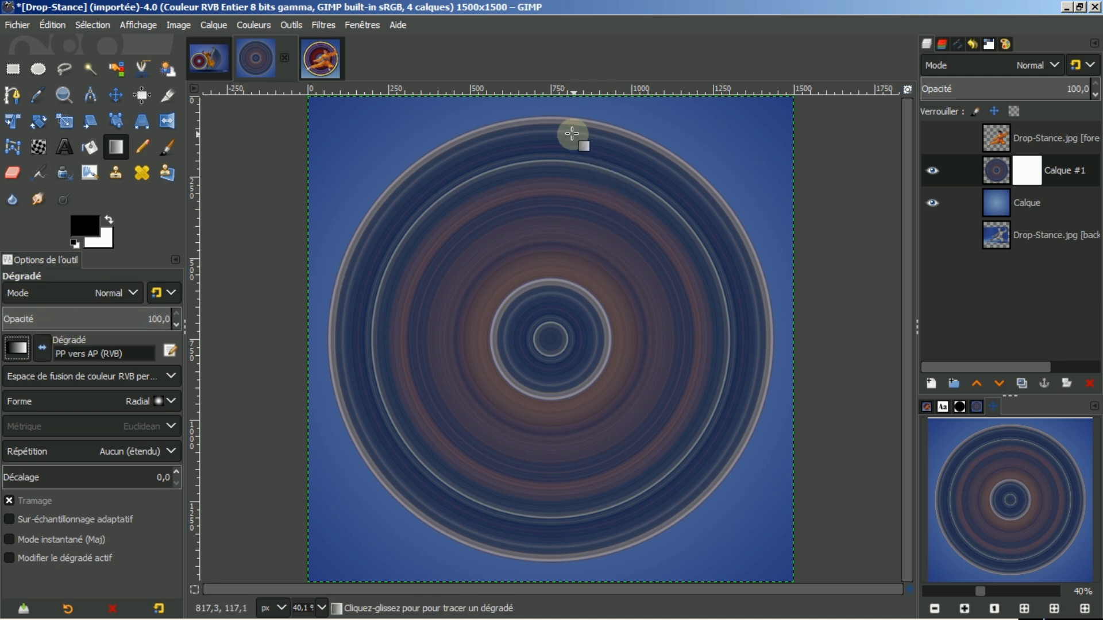
click(1037, 164)
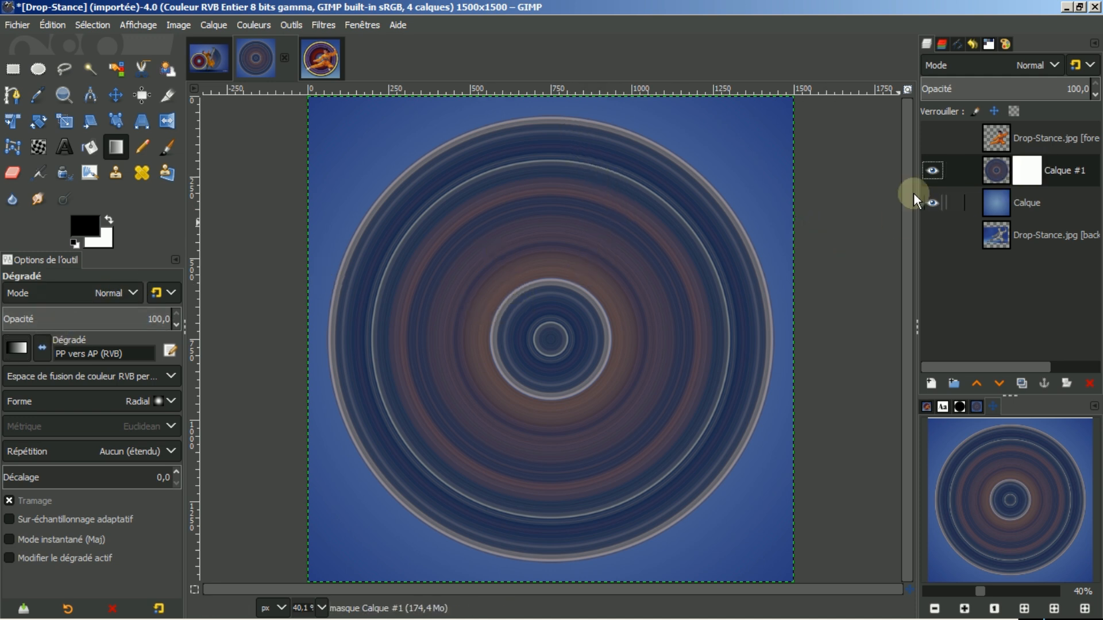
click(43, 349)
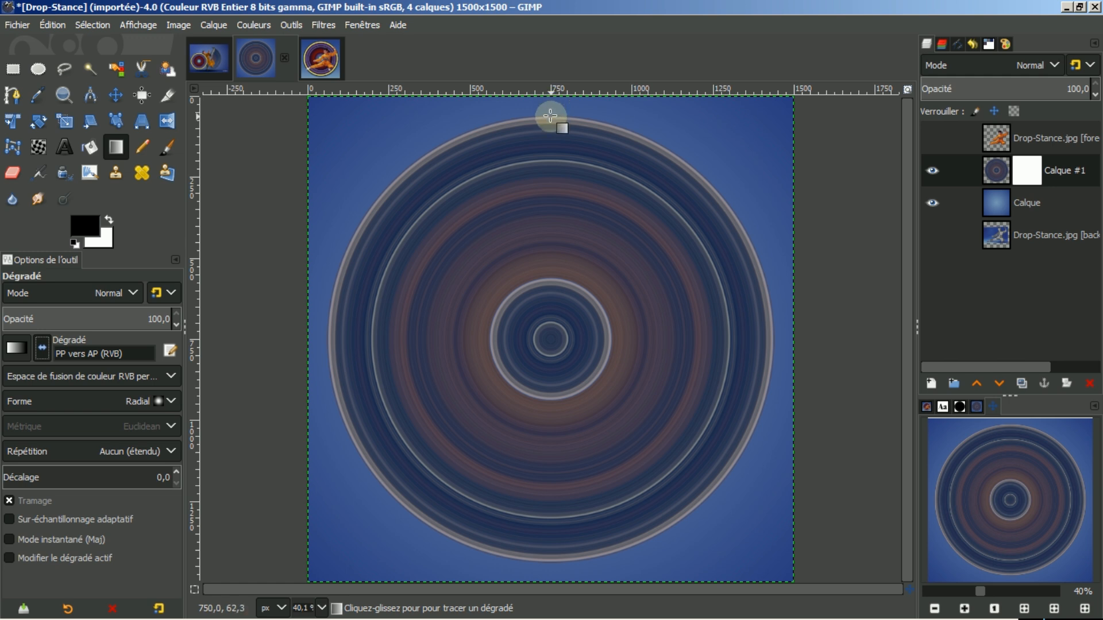
Step: Draw a radial gradient on the mask, starting at 750, 1413 below the rings and ending at about 757, 252
drag(550, 116, 558, 550)
key(ctrl)
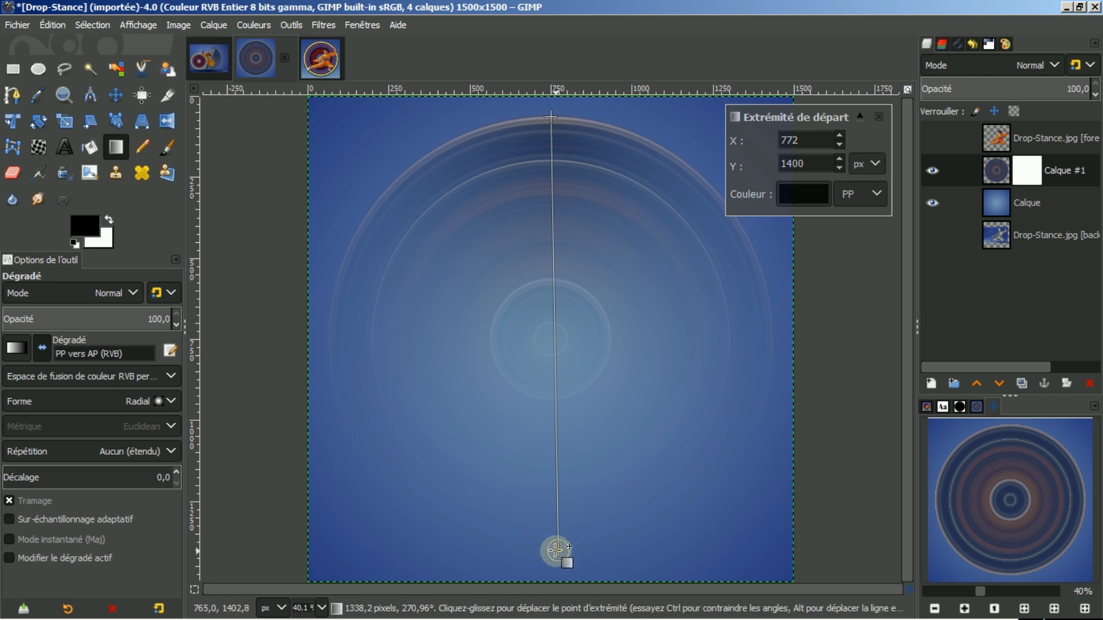
drag(556, 550, 554, 553)
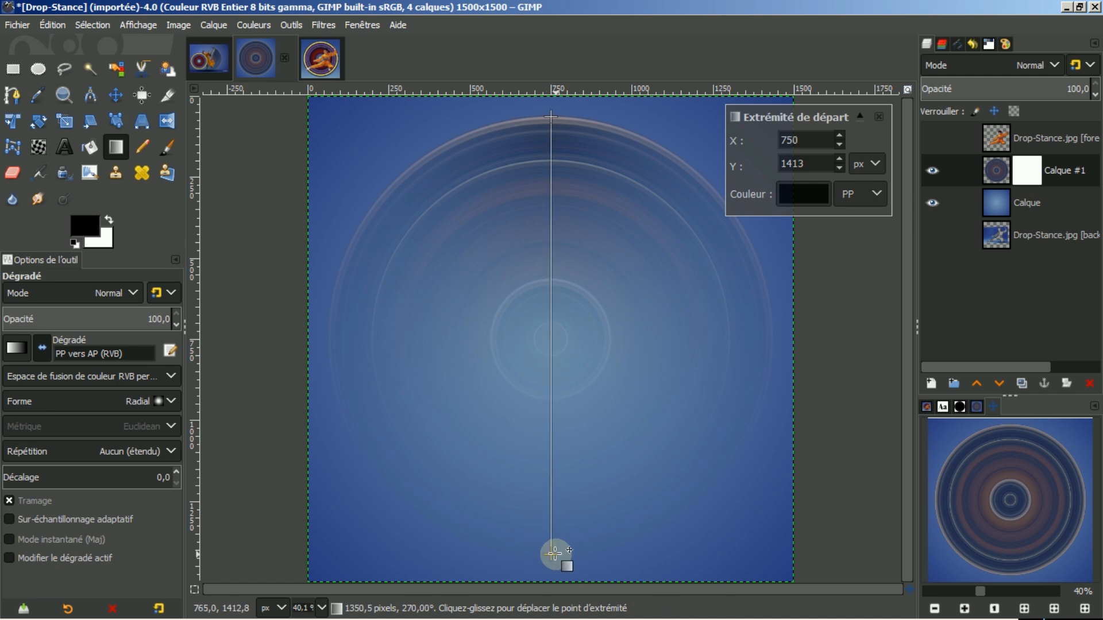
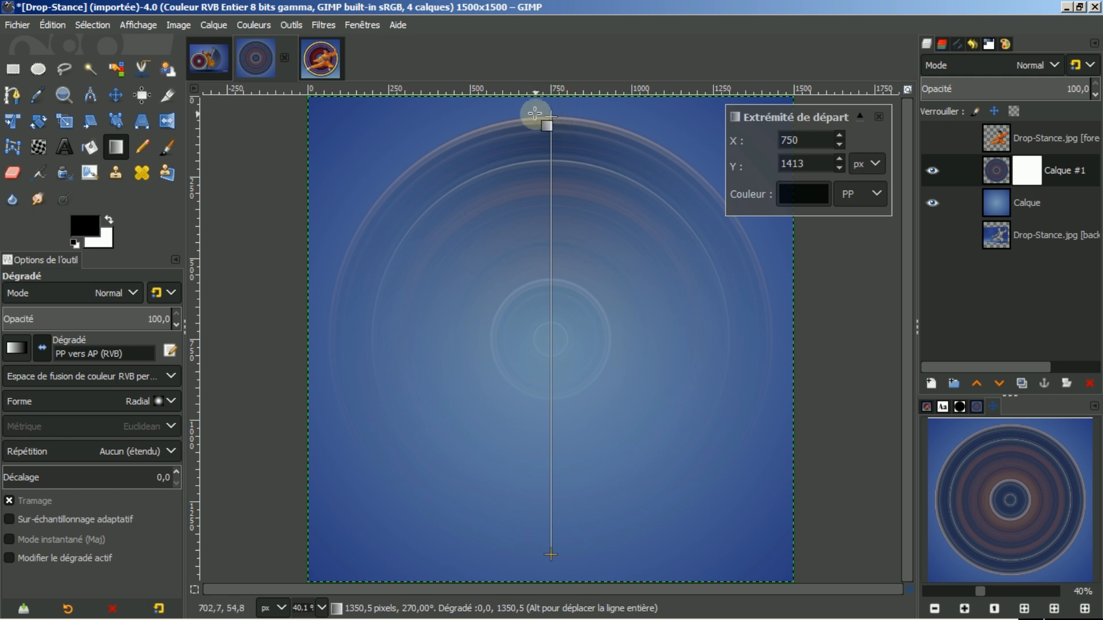
click(550, 126)
drag(549, 127, 550, 272)
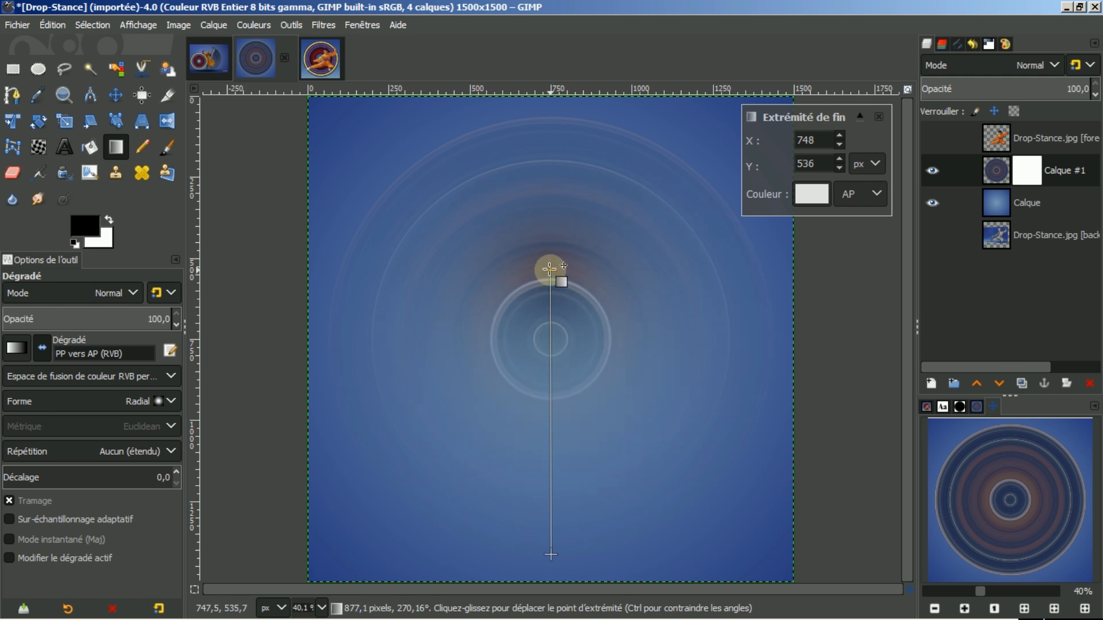
drag(550, 272, 553, 178)
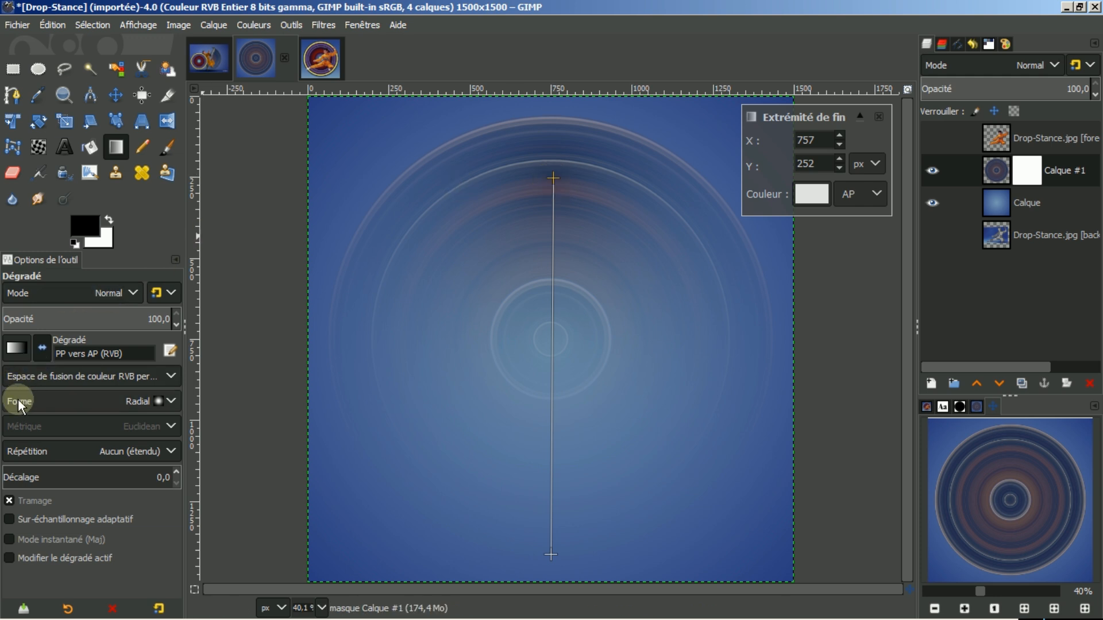
Step: Change the gradient's shape to Linéaire, moving its end to about 752, 755 at the rings' centre and its start to about 750, 1478
click(171, 402)
click(171, 402)
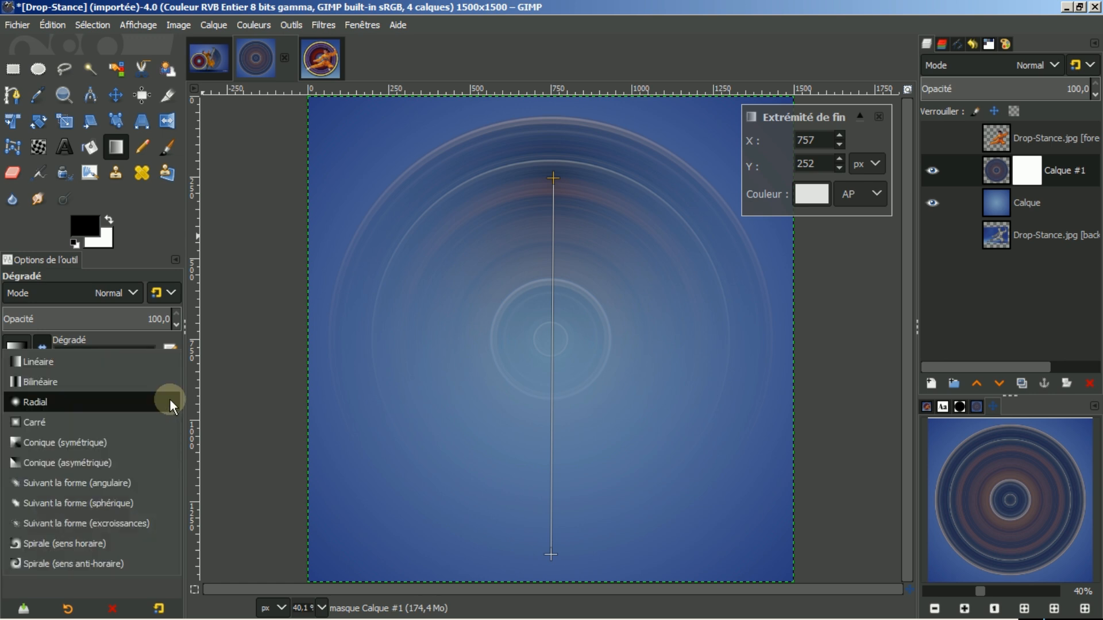
click(82, 360)
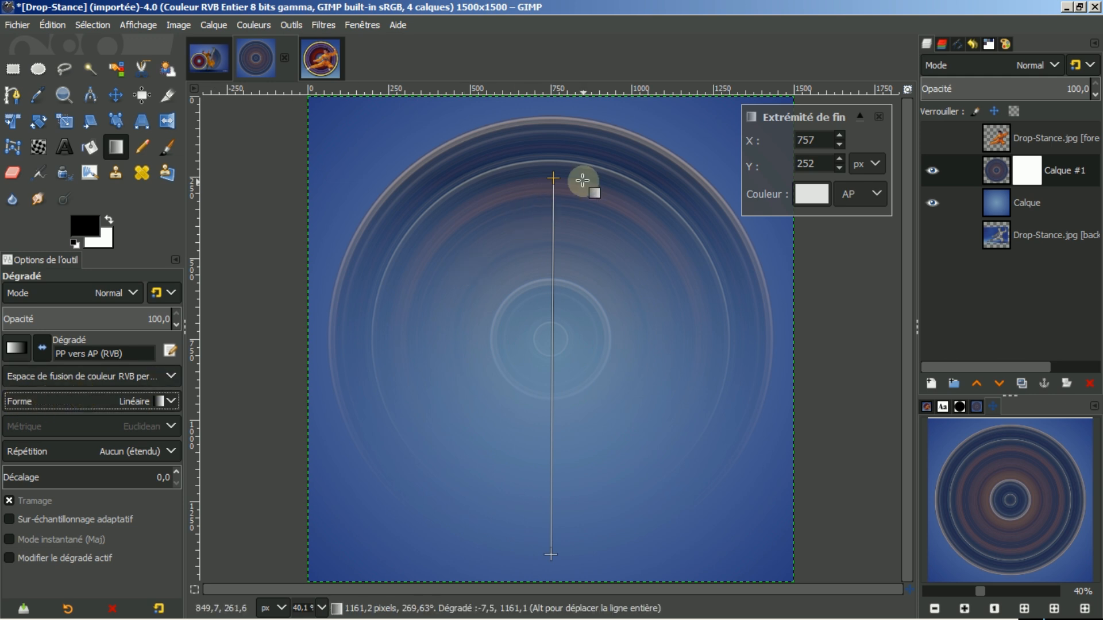
drag(553, 178, 551, 340)
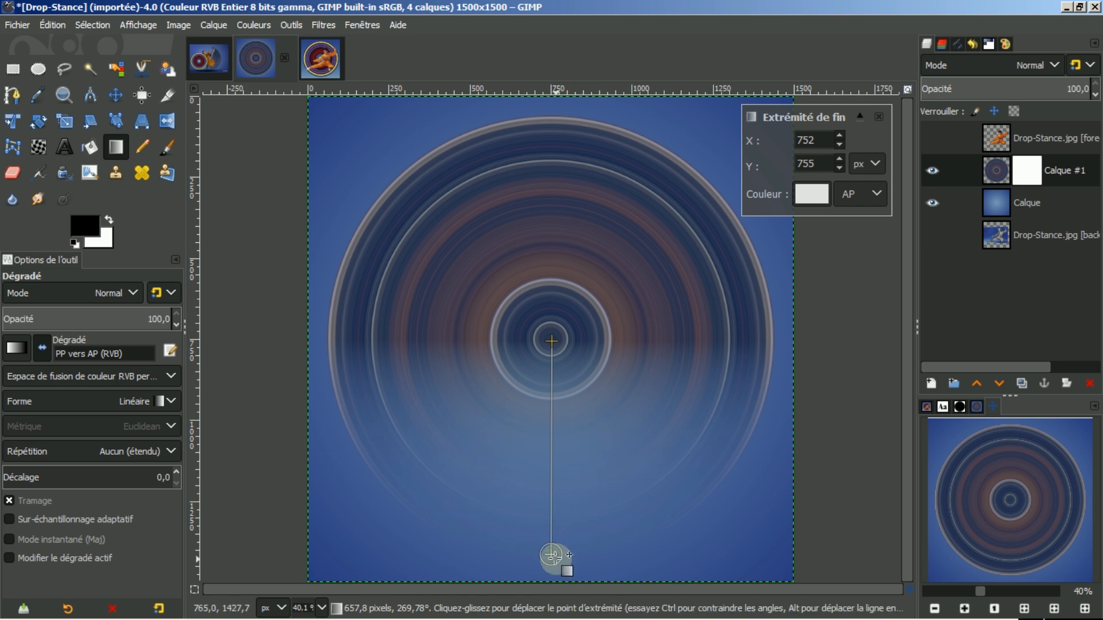
drag(552, 556, 549, 574)
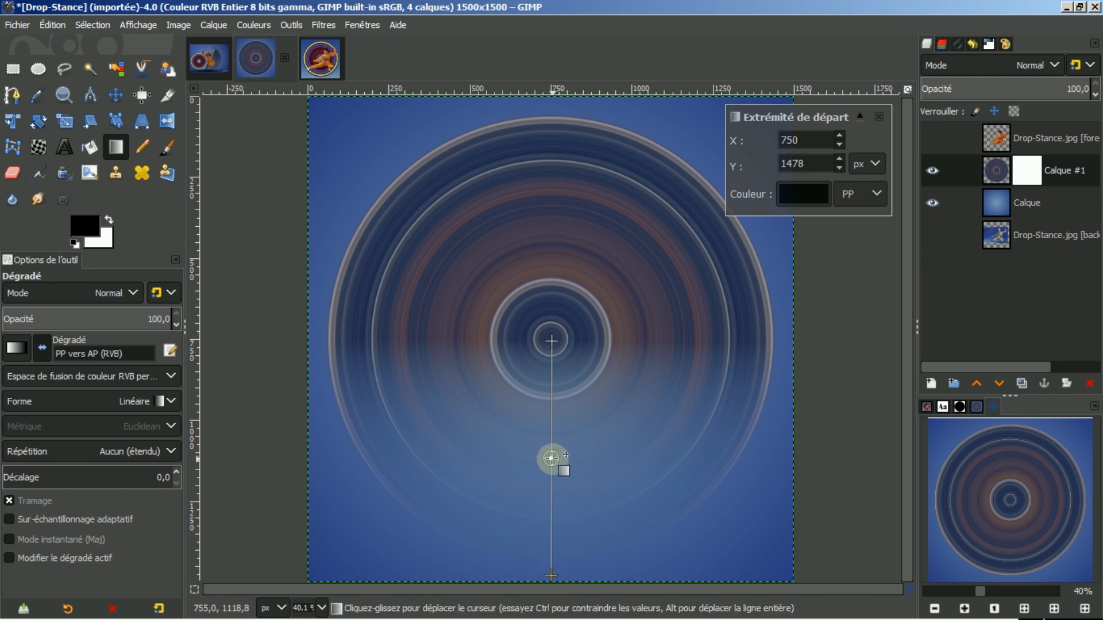
Step: Shift the gradient's midpoint down to position 6,21 near the rings' lower edge and commit the gradient
drag(551, 458, 550, 566)
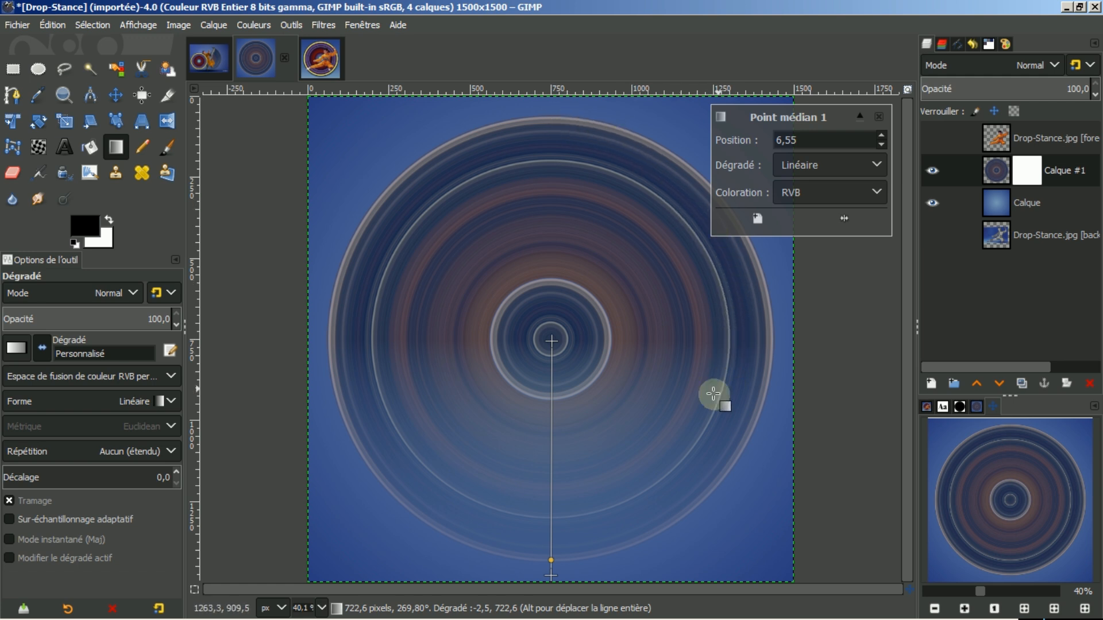
mouse_move(552, 559)
mouse_down()
mouse_move(569, 441)
mouse_move(550, 448)
mouse_move(550, 560)
mouse_up()
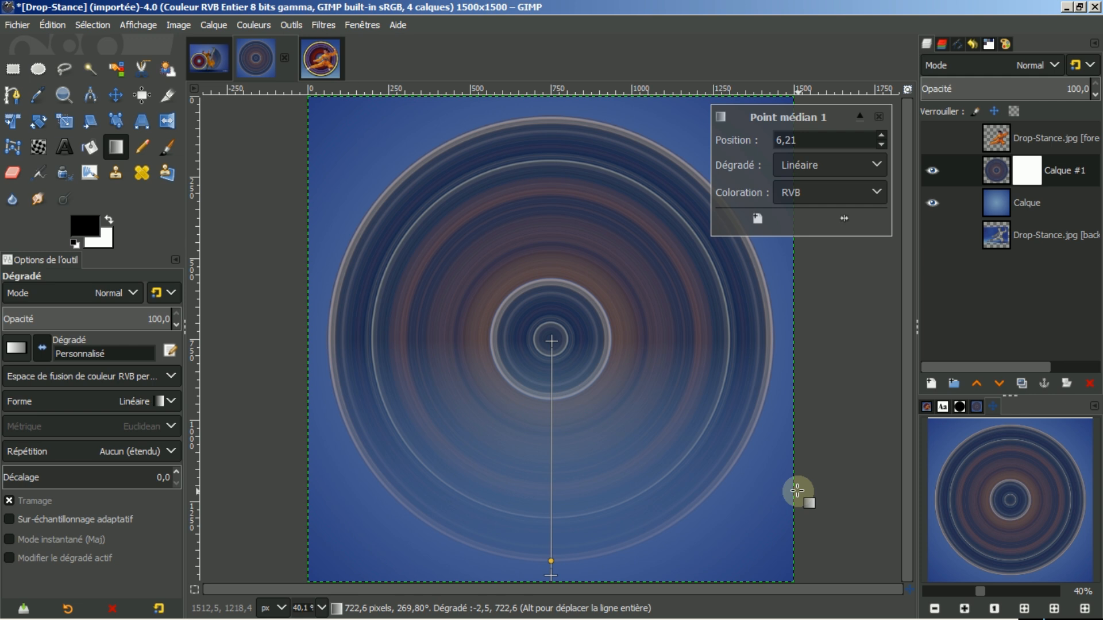
key(Return)
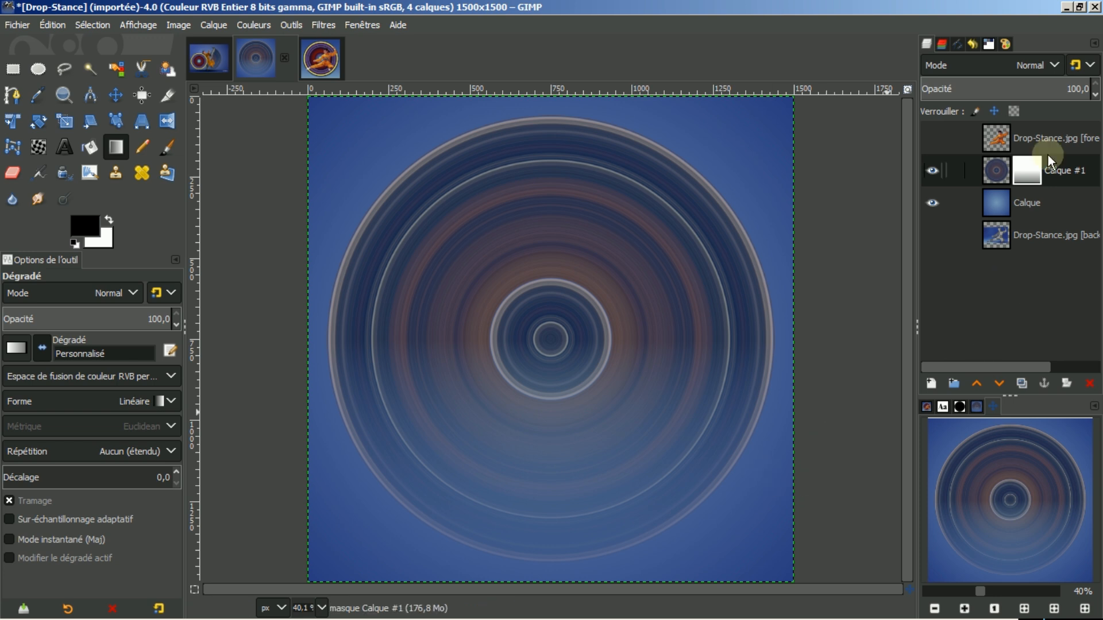
Step: Apply the gradient mask permanently to the rings layer
click(997, 167)
right_click(998, 168)
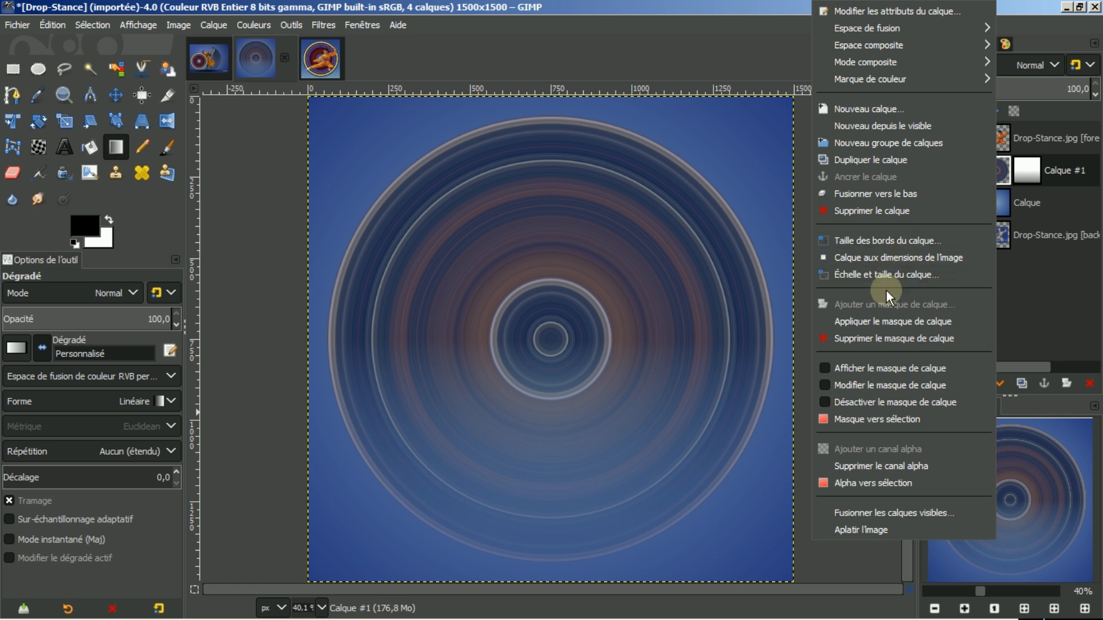
click(884, 321)
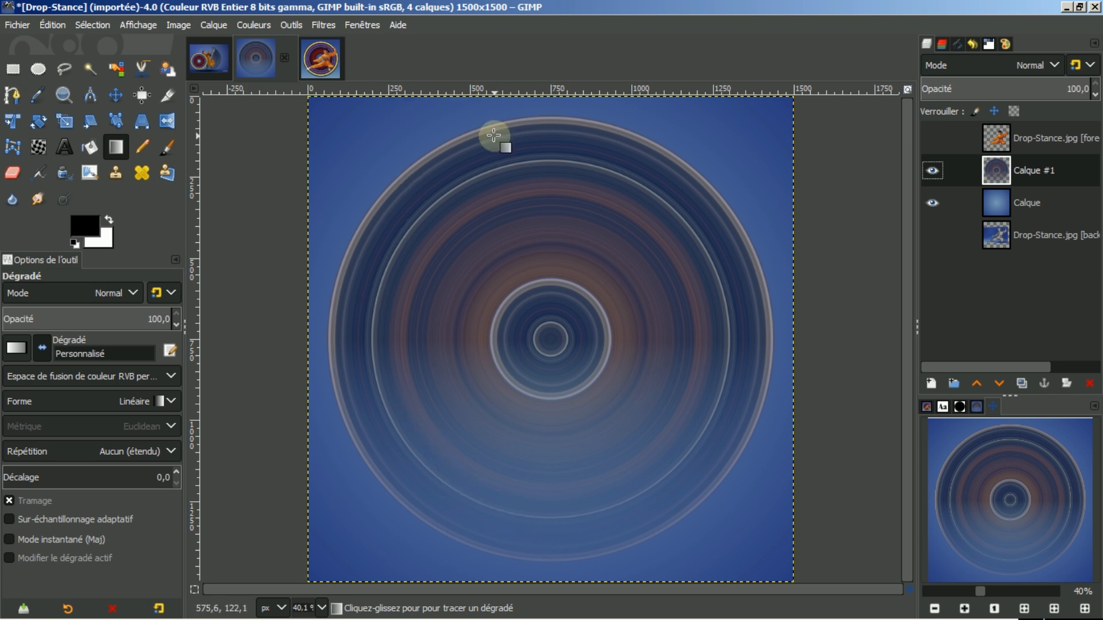
Step: Compare with the Kung KracKen disc and select the left half of the Drop-Stance rings with a rectangle of 712 × 1599 px at 40, -87
click(210, 50)
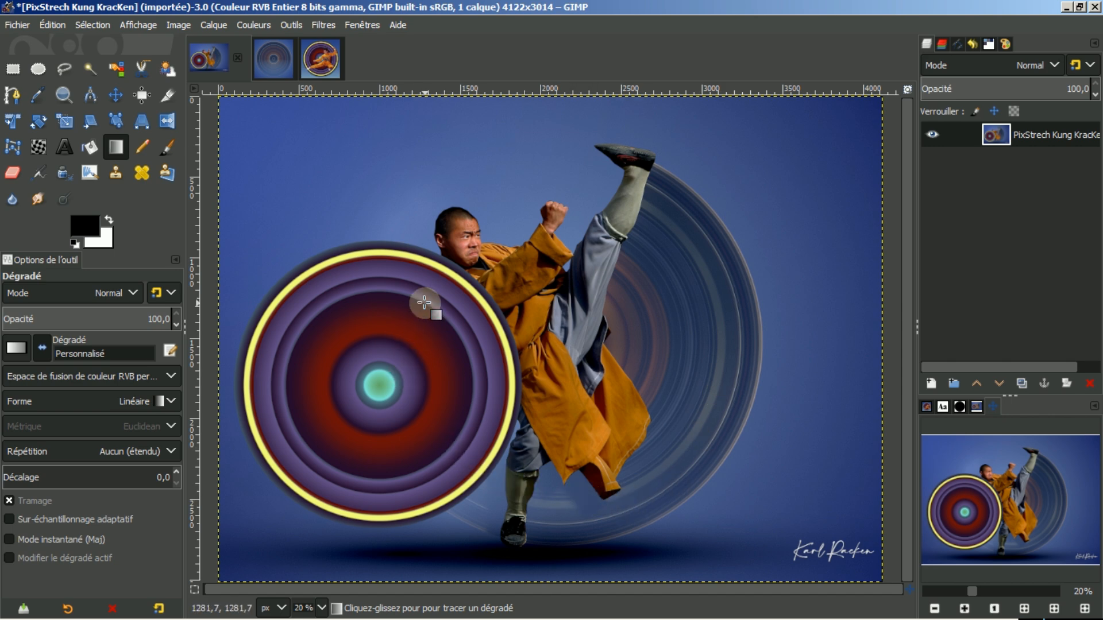
click(270, 50)
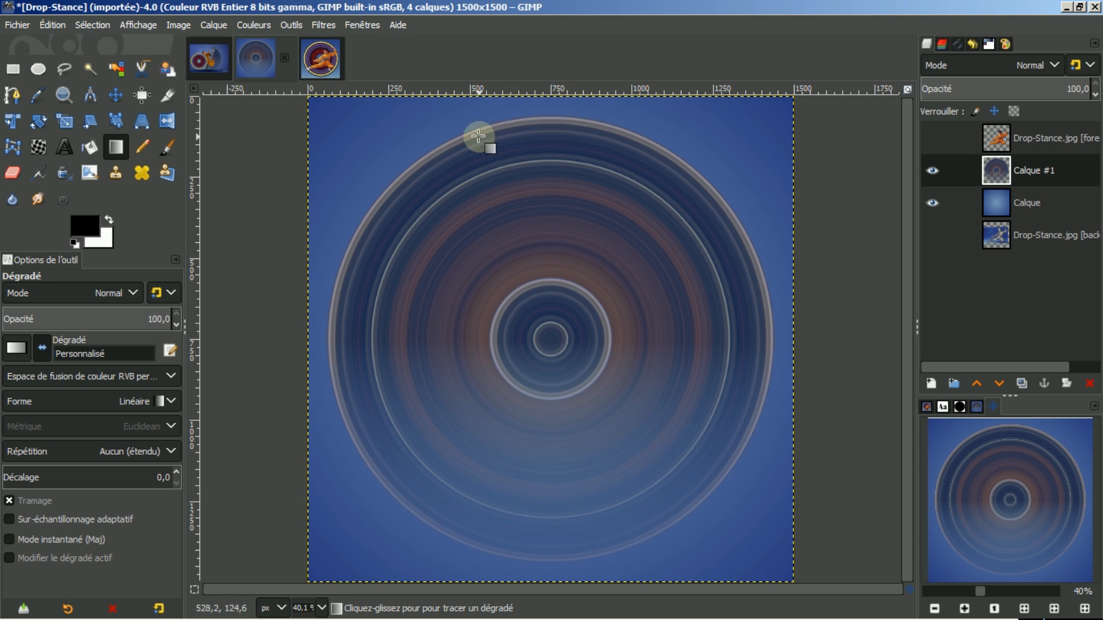
click(13, 71)
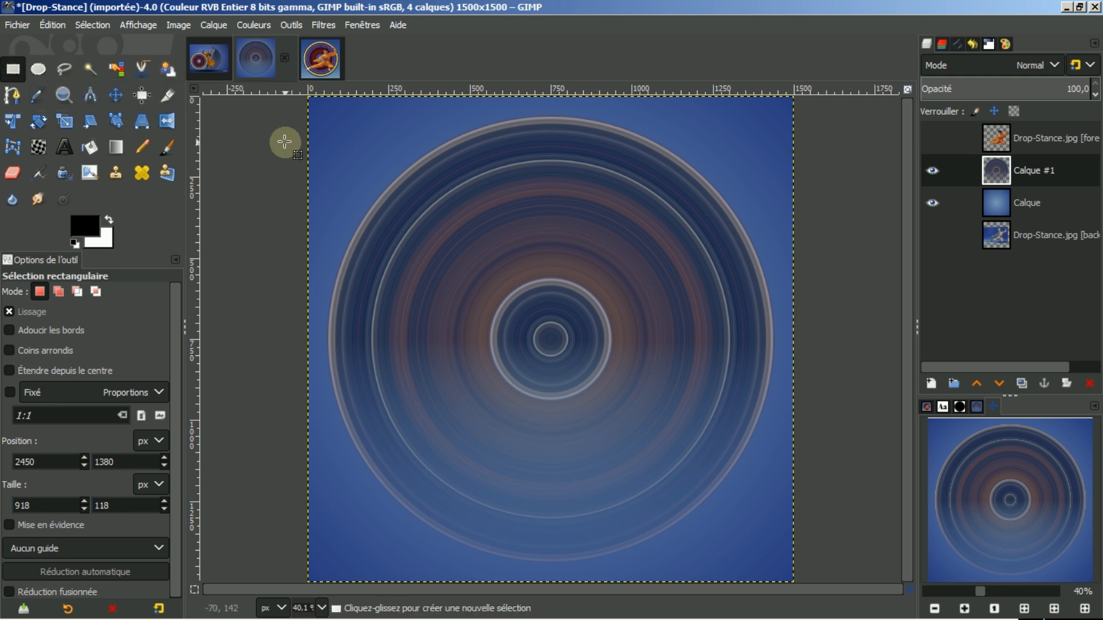
drag(322, 125, 560, 582)
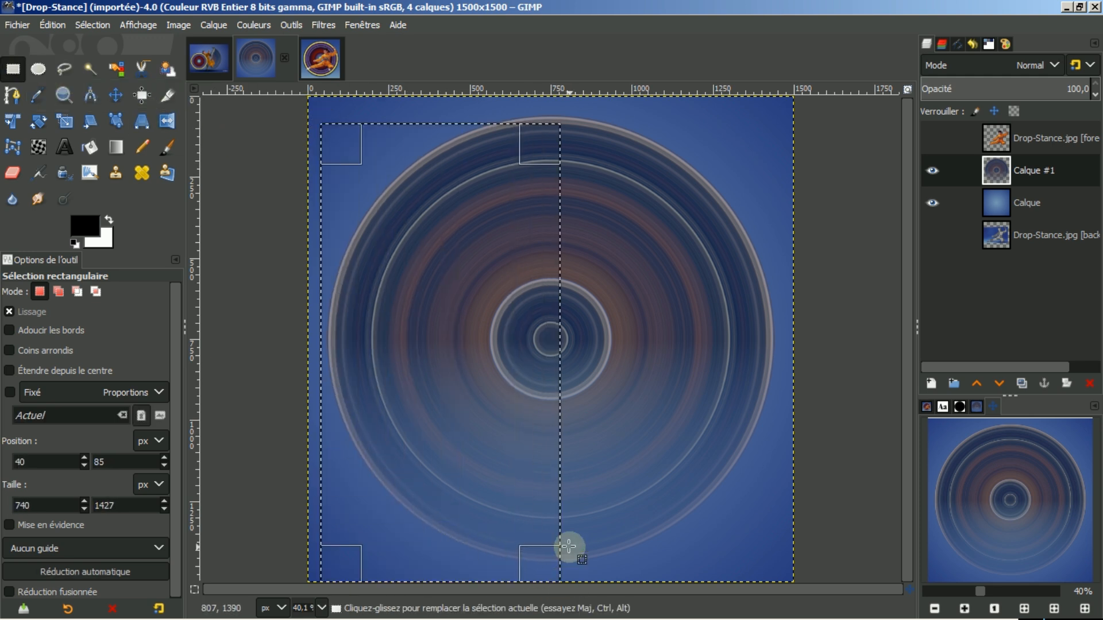
drag(444, 136, 493, 106)
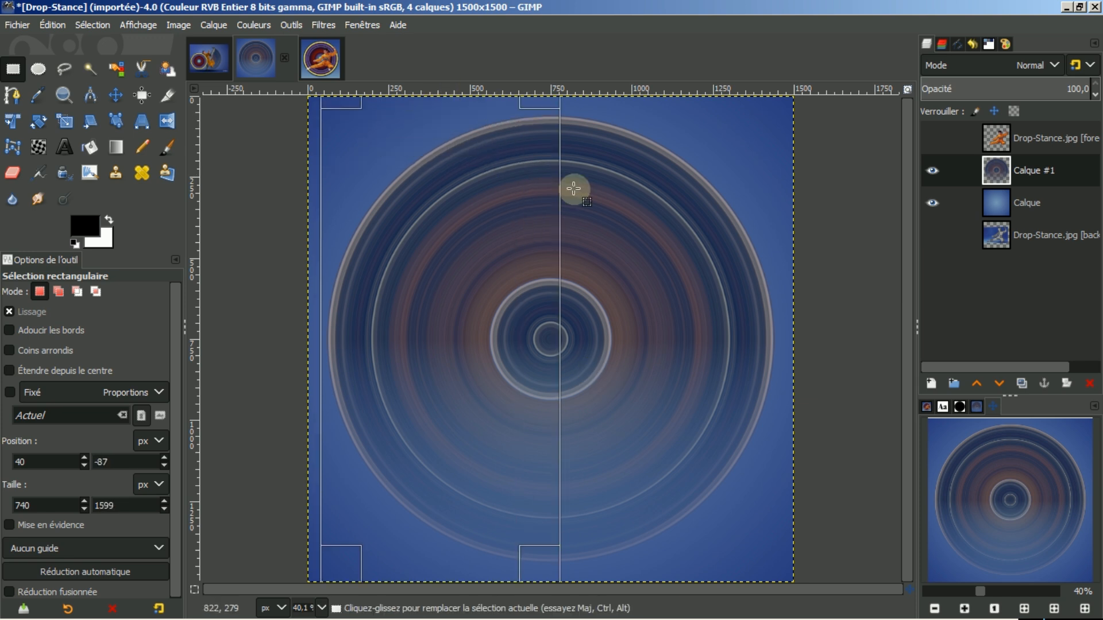
mouse_move(532, 328)
mouse_down()
mouse_move(522, 326)
mouse_move(529, 332)
mouse_up()
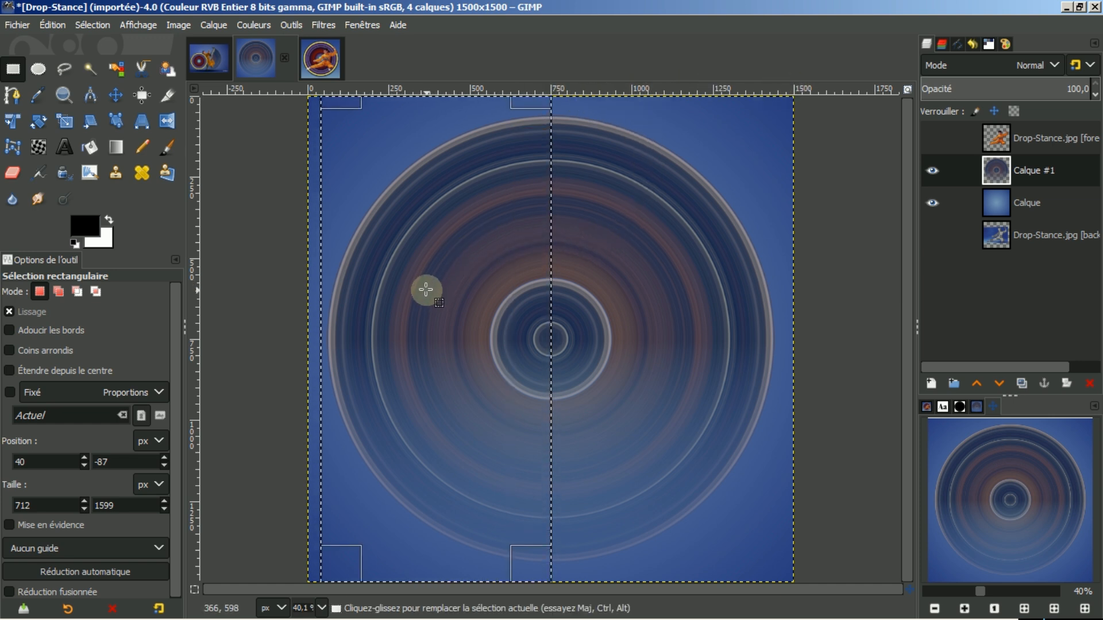
Step: Widen the selection to 770 × 1599 px at -18, -87, then cut the rings' left half and paste it as a new layer
drag(332, 303, 314, 305)
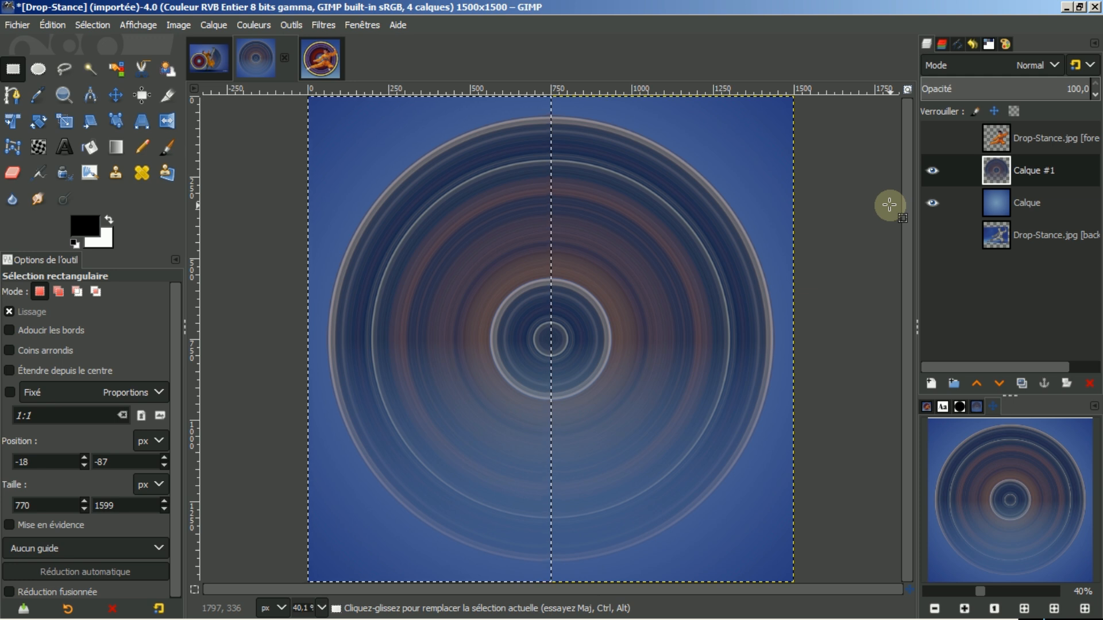
key(ctrl+x)
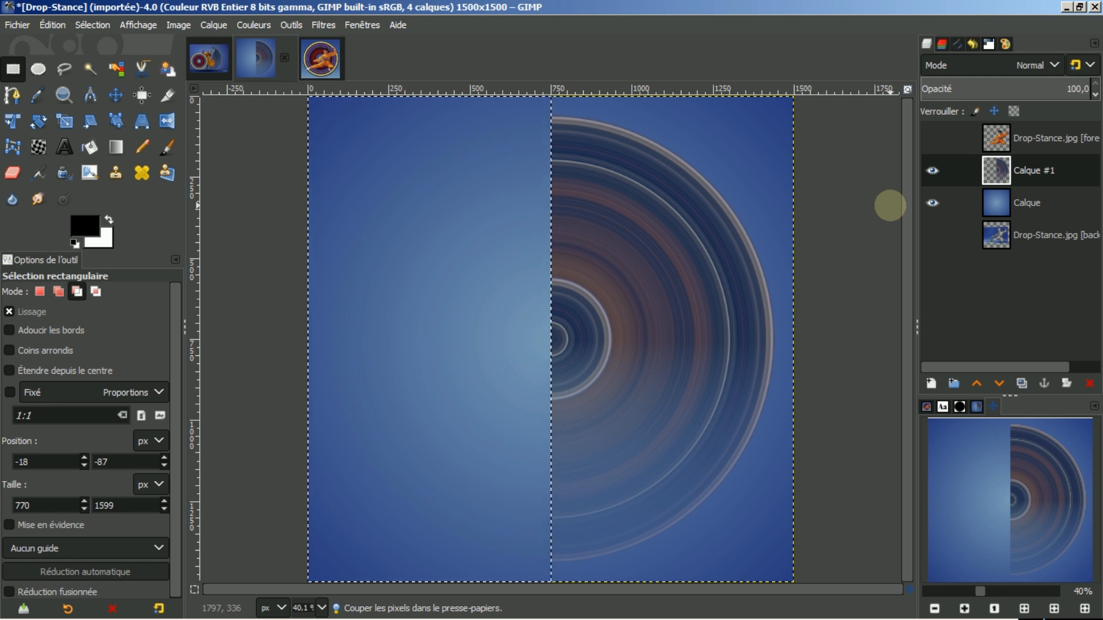
key(ctrl+v)
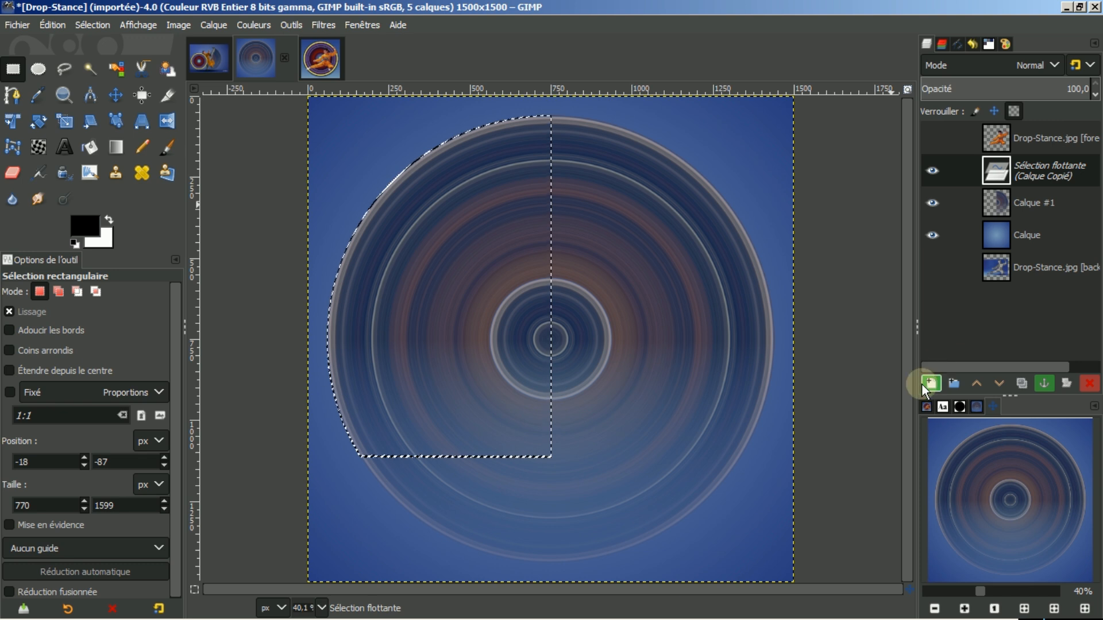
click(928, 383)
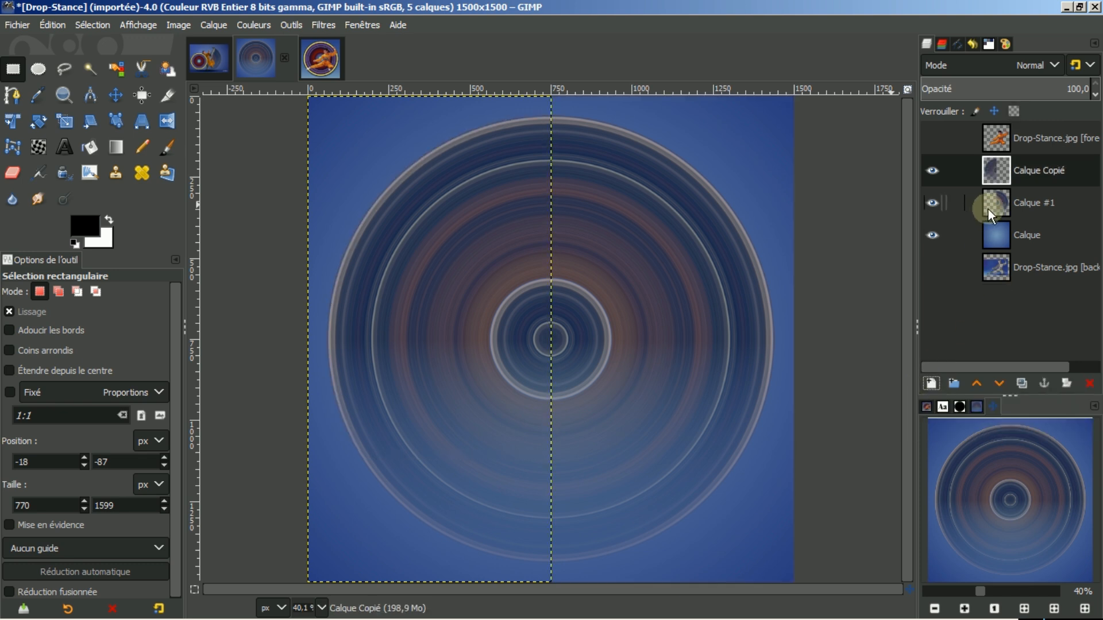
Step: Resize the pasted left-half layer to the image dimensions and check both ring halves by toggling their visibility
right_click(1031, 168)
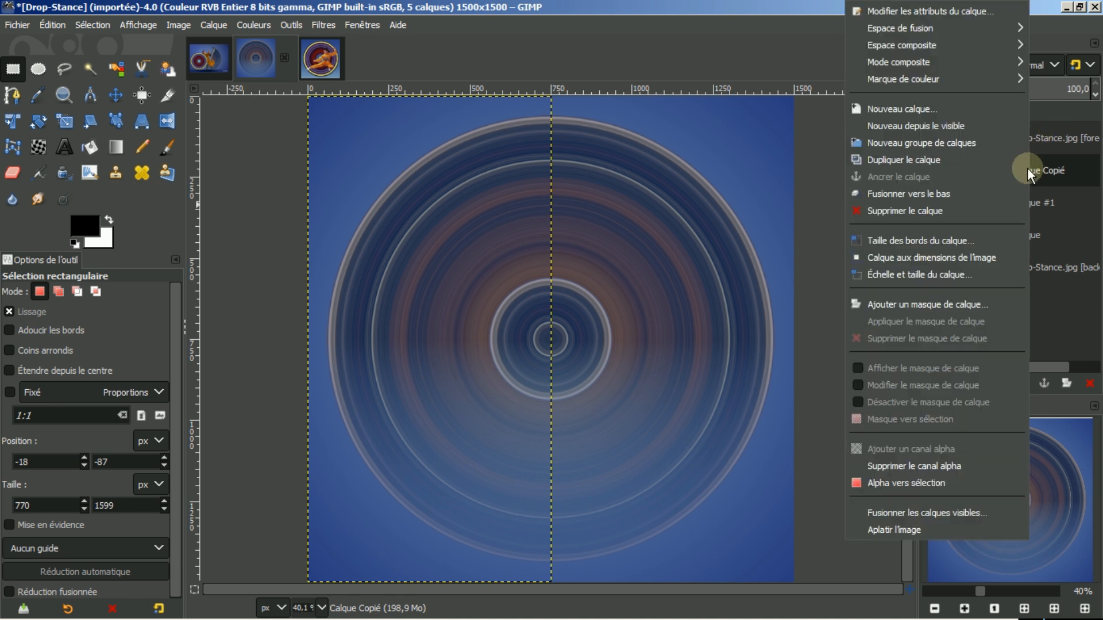
click(909, 258)
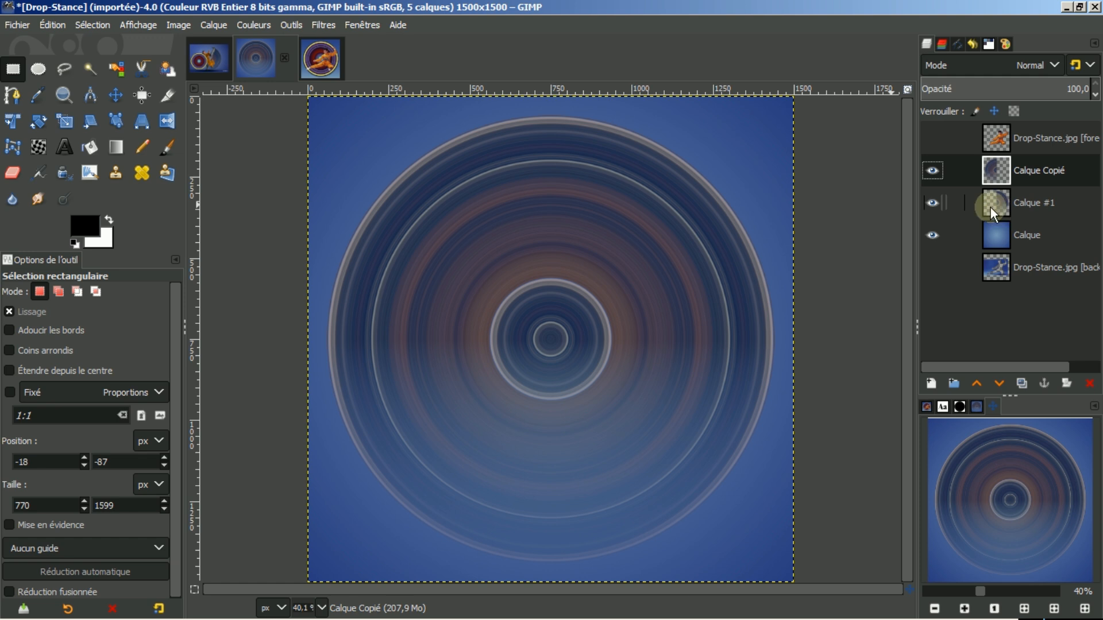
click(933, 170)
click(933, 170)
click(933, 197)
click(933, 198)
Step: Add a white mask to the left-half layer and draw a linear PP vers AP (RVB) gradient along the rings' vertical centre line
click(1066, 384)
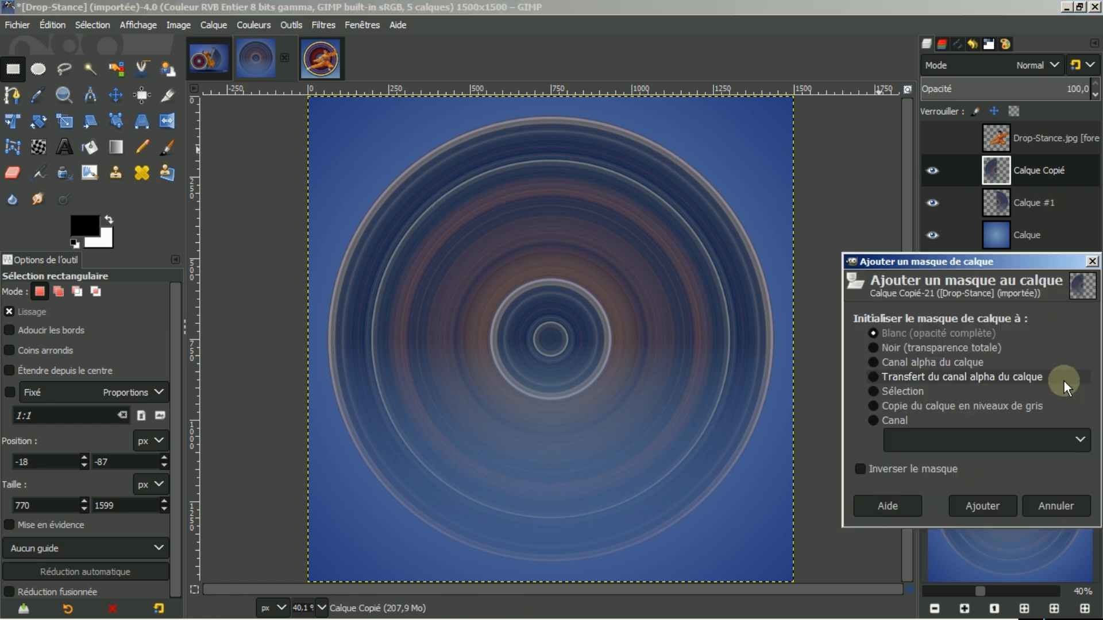
click(983, 505)
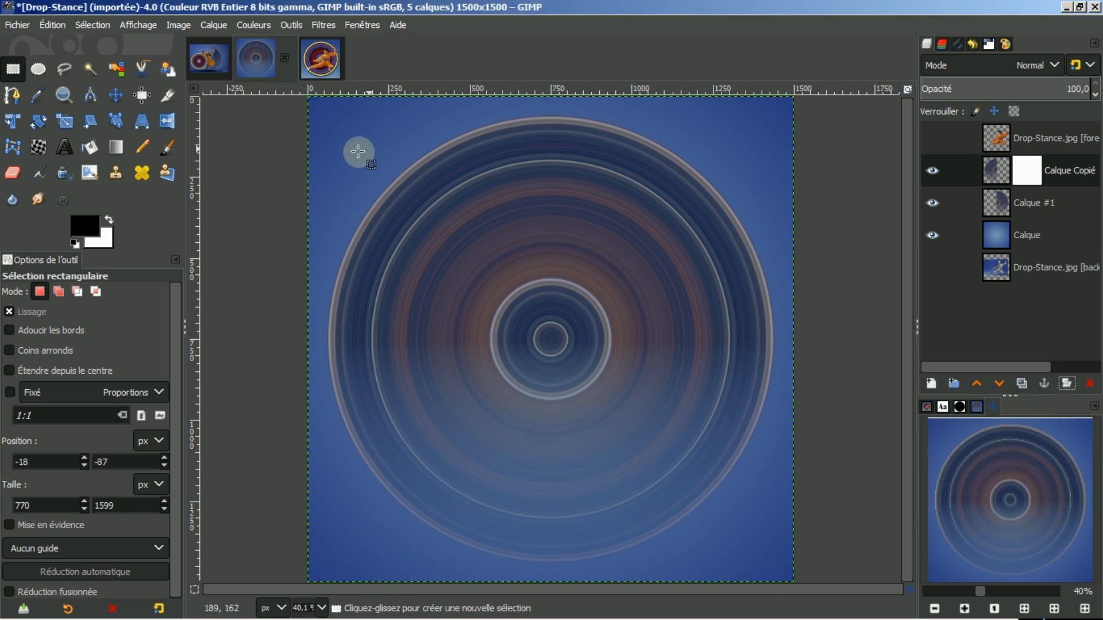
click(115, 148)
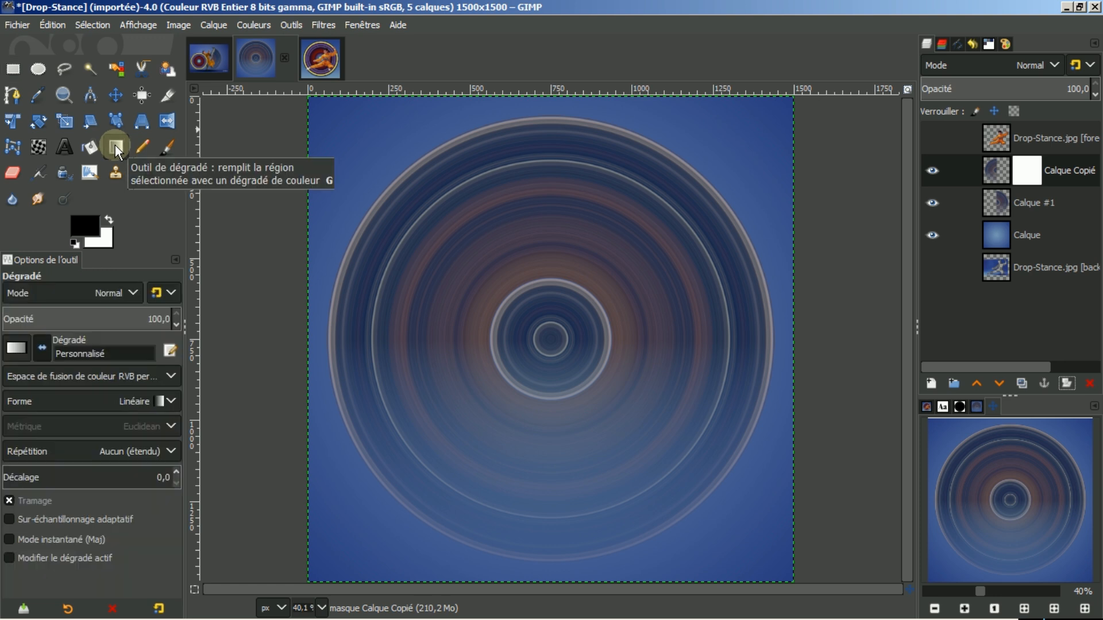
click(16, 349)
click(33, 428)
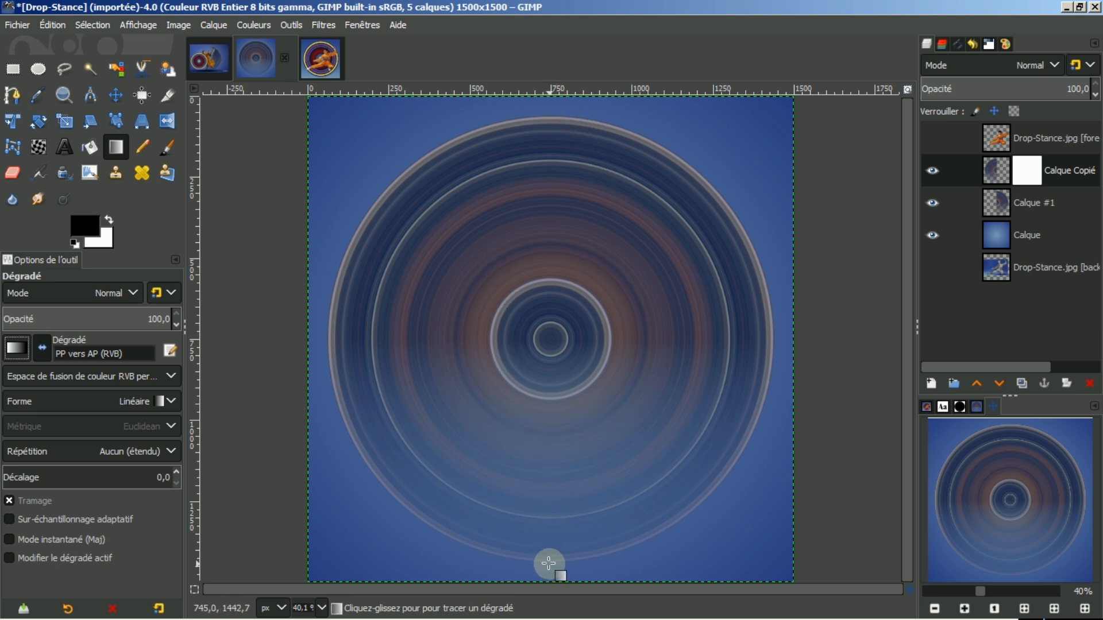
drag(550, 564, 548, 121)
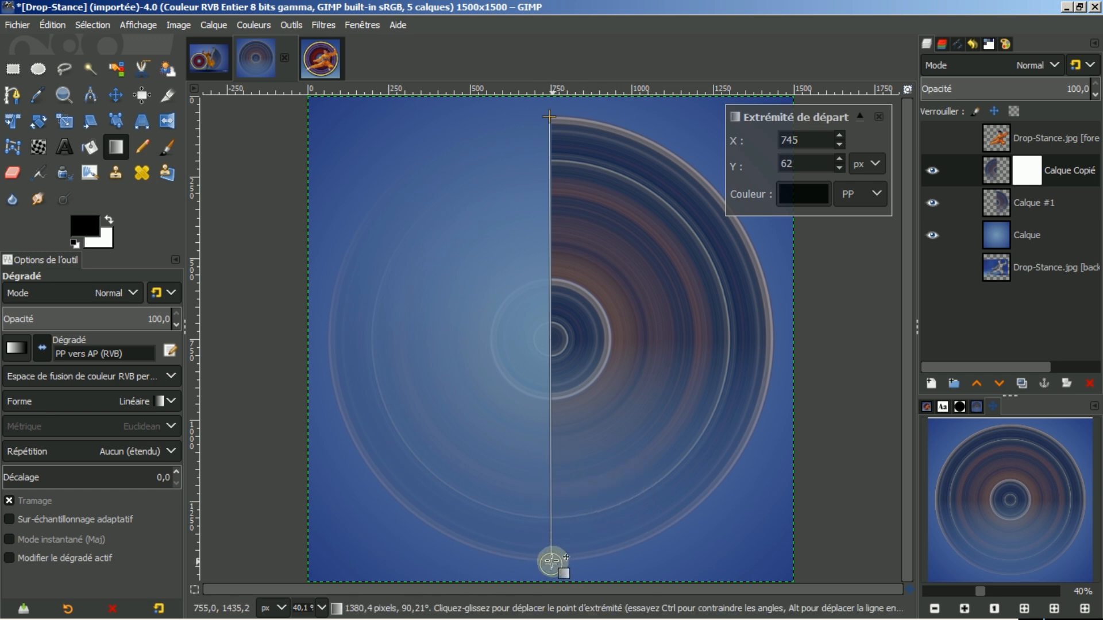
Step: Adjust the mask gradient to start at about 748, 262 and end at about 752, 1007, with its midpoint at 58,52, and commit it
drag(551, 564, 557, 441)
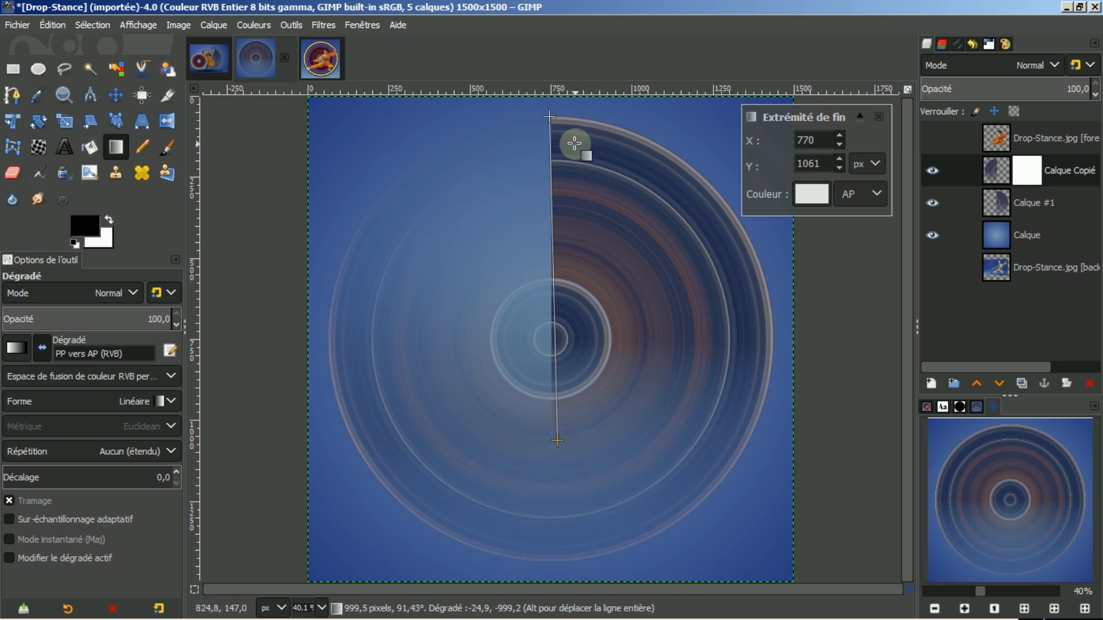
drag(549, 119, 551, 168)
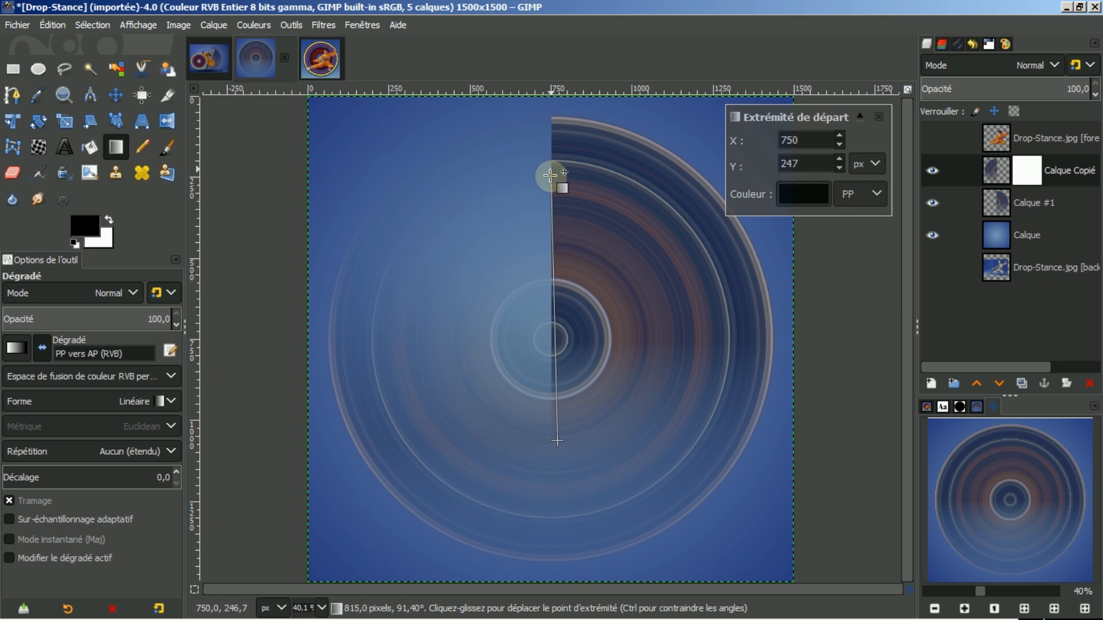
drag(550, 179, 549, 181)
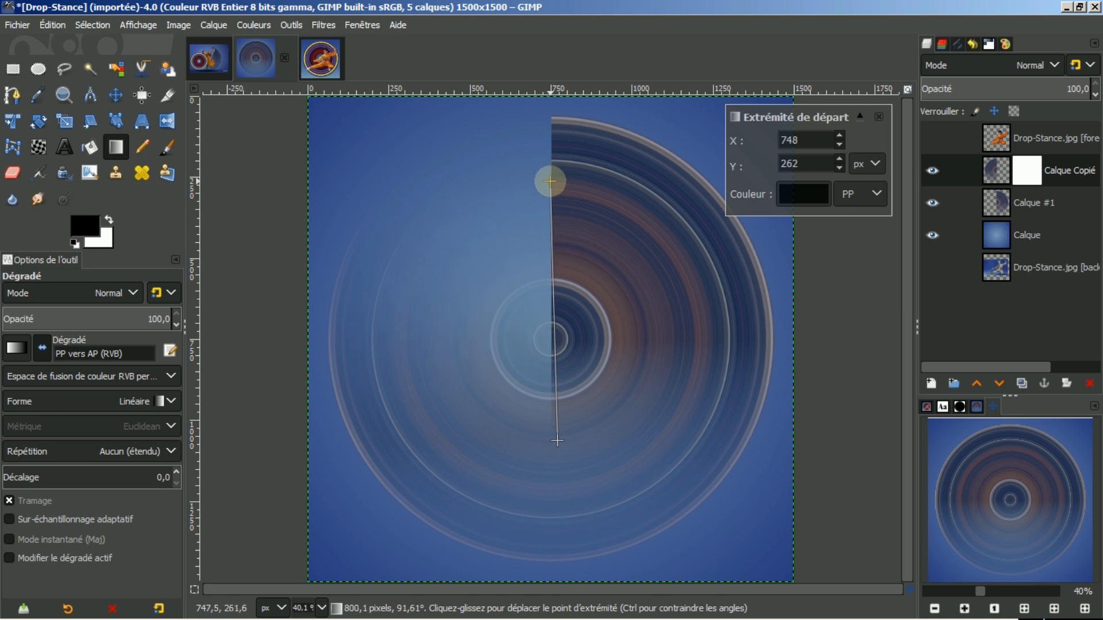
drag(555, 312, 550, 332)
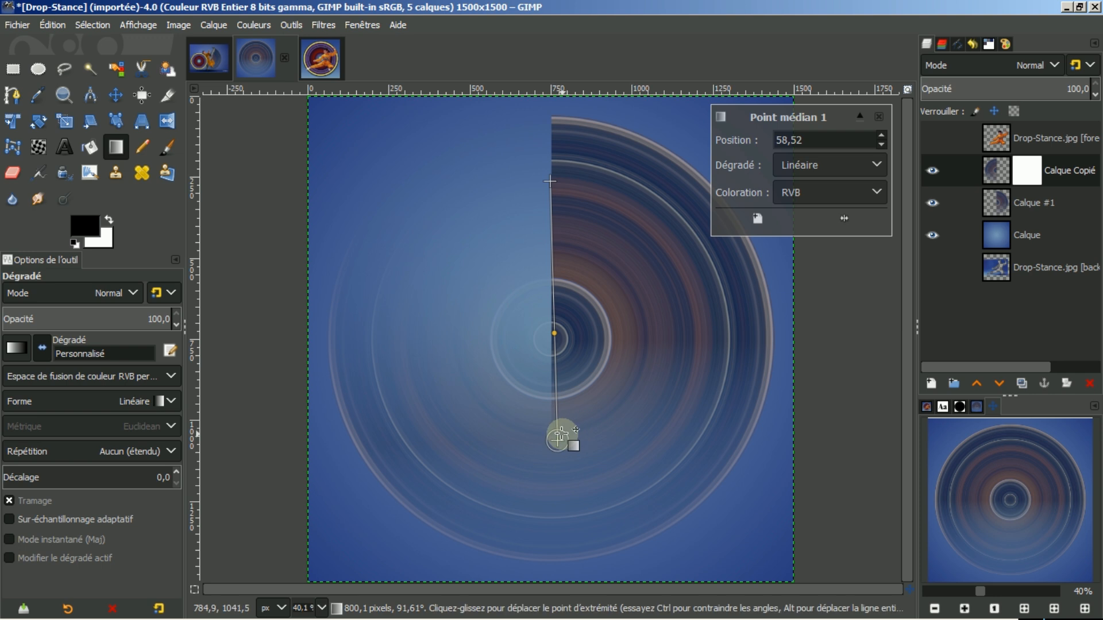
drag(557, 441, 551, 437)
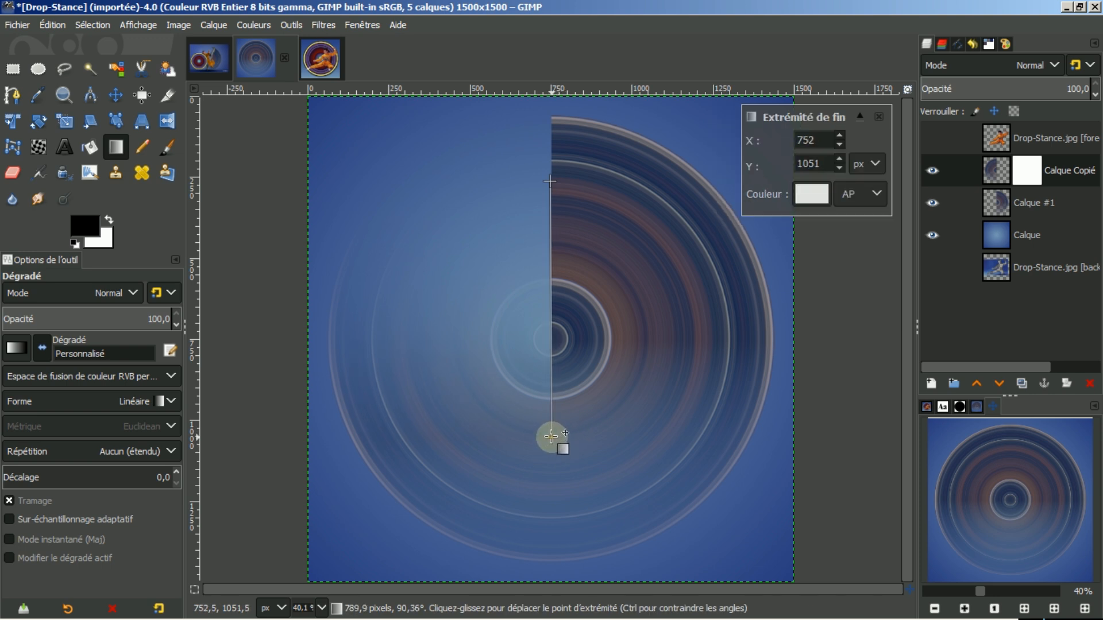
drag(551, 435, 552, 419)
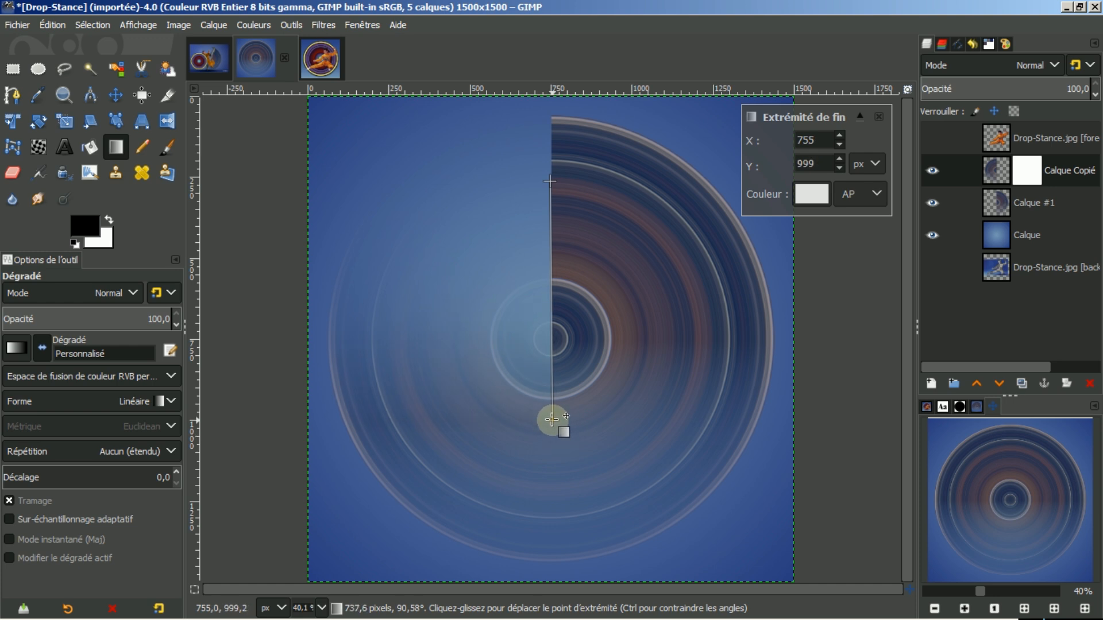
drag(550, 421, 551, 422)
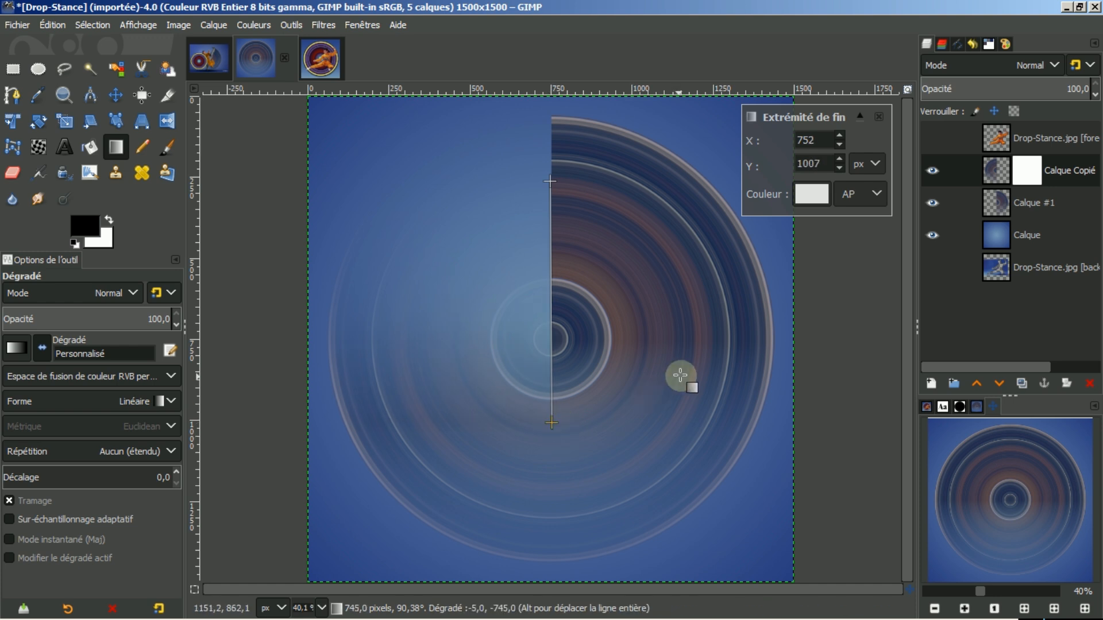
key(Return)
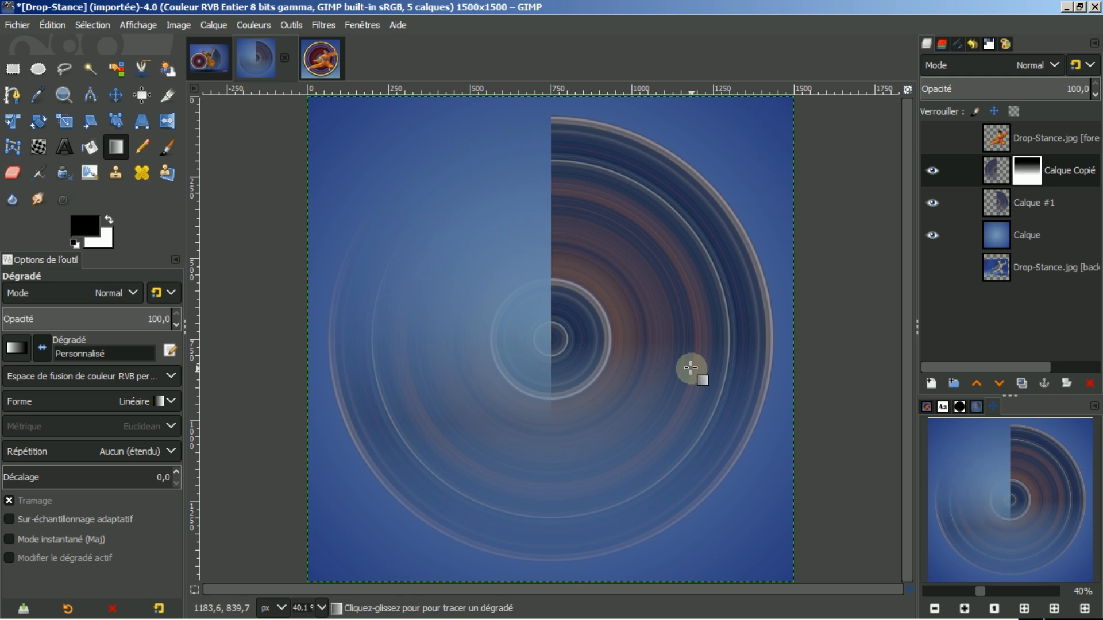
Step: Apply the left-half layer's mask permanently and merge the layer down into the other ring half
click(995, 175)
right_click(994, 175)
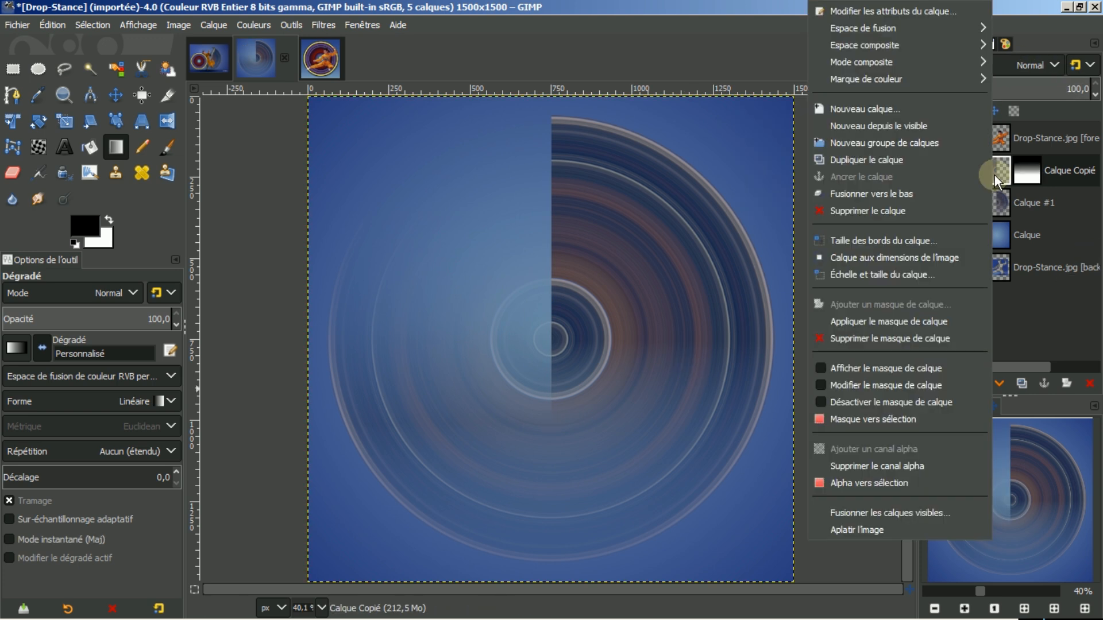
click(877, 321)
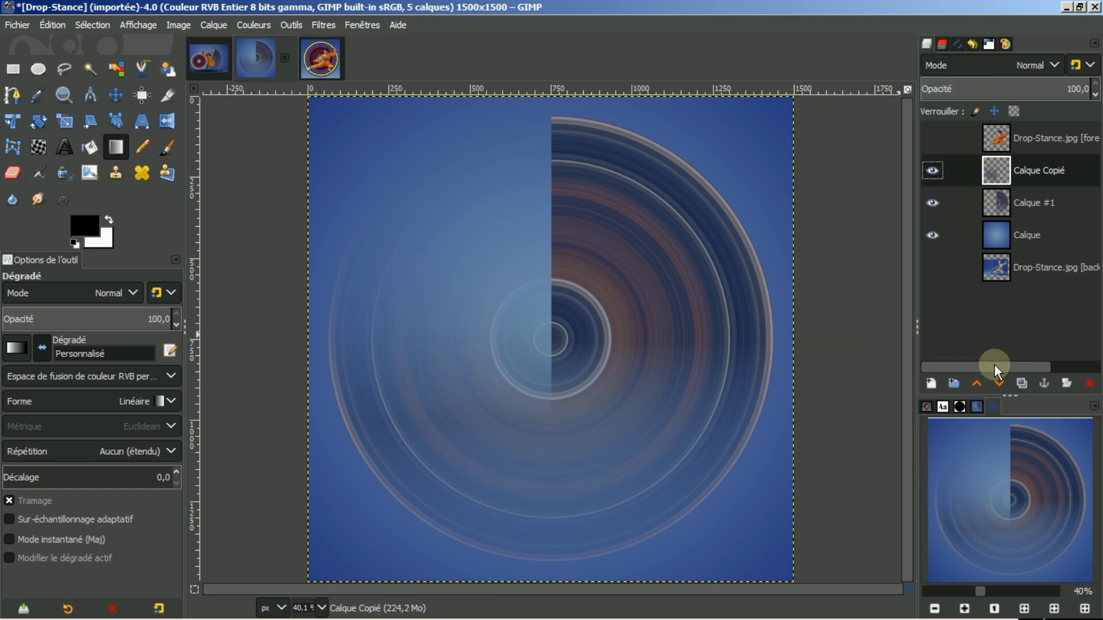
right_click(1032, 166)
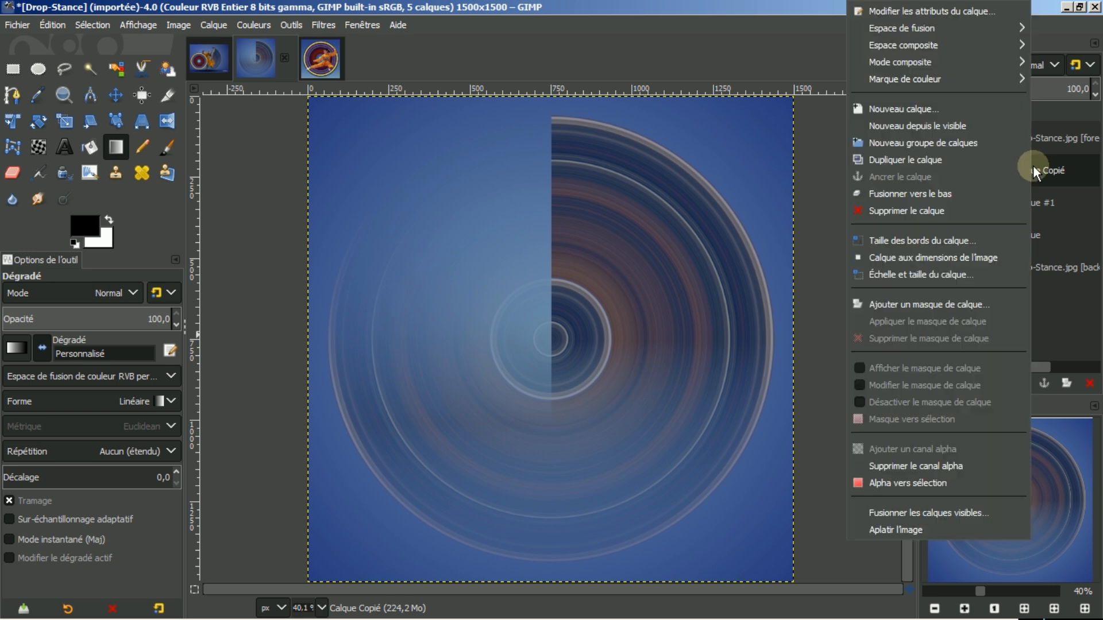
click(954, 194)
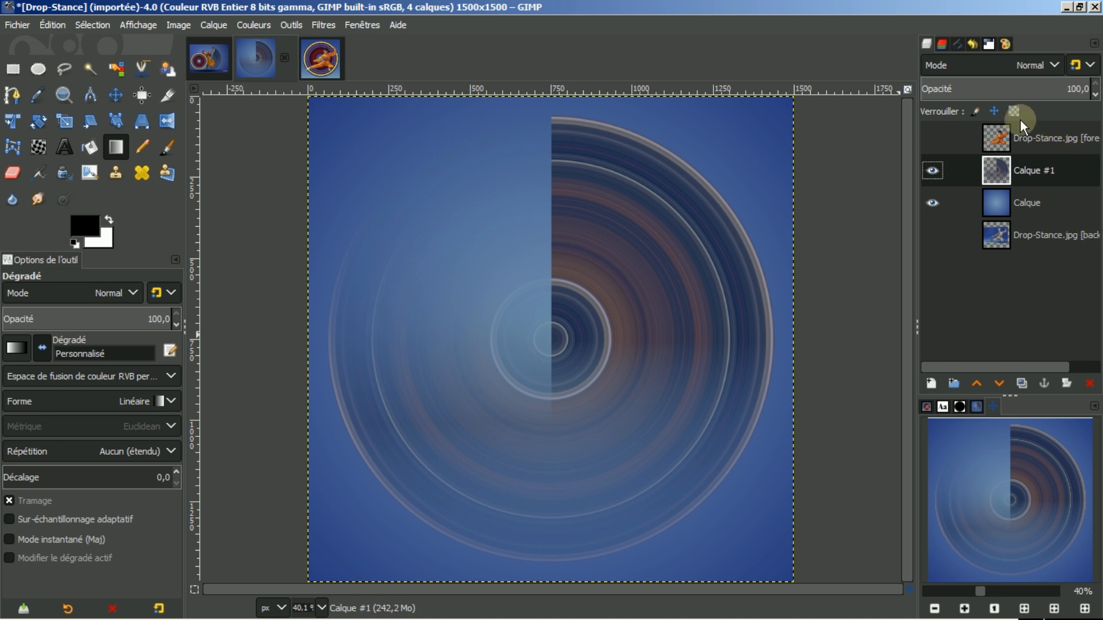
Step: Show the fighter's foreground layer and compare the disc with the one in the Kung KracKen image
click(934, 138)
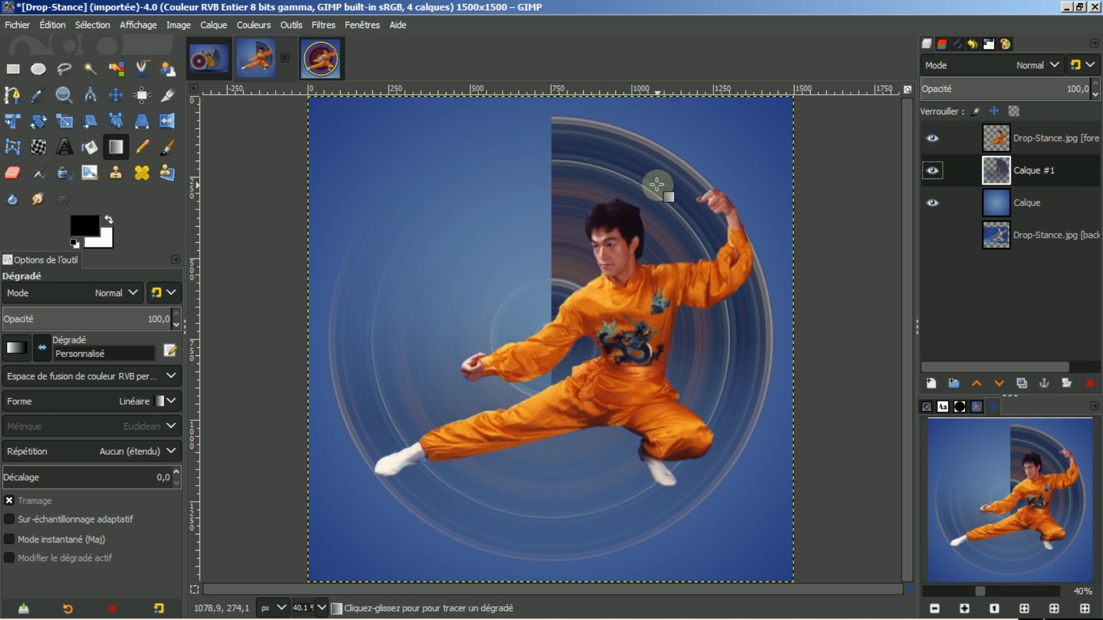
click(218, 53)
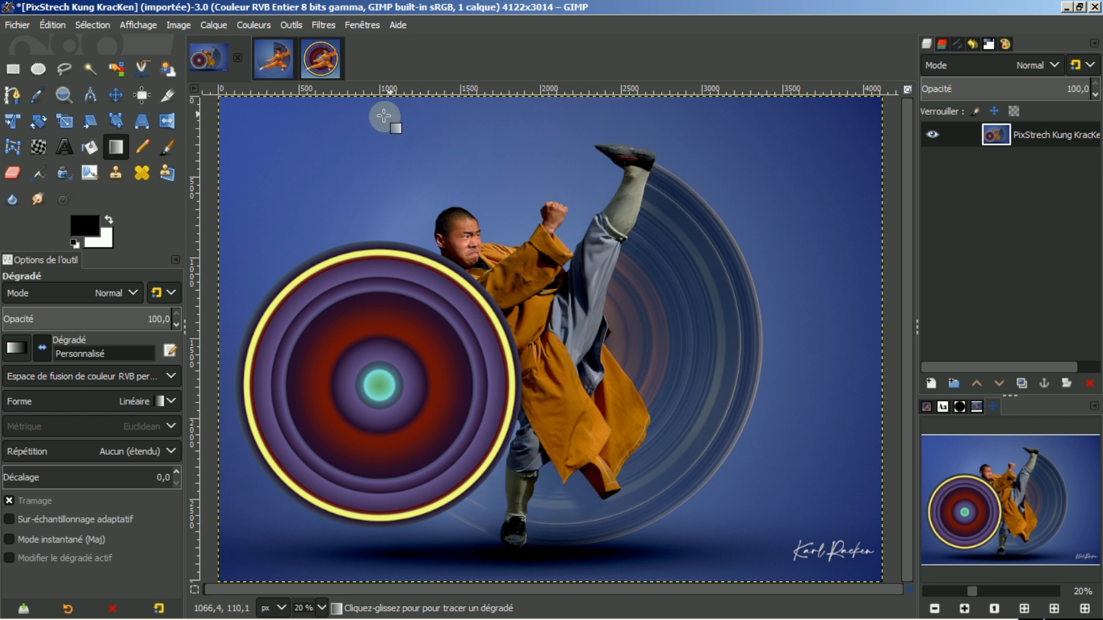
click(281, 60)
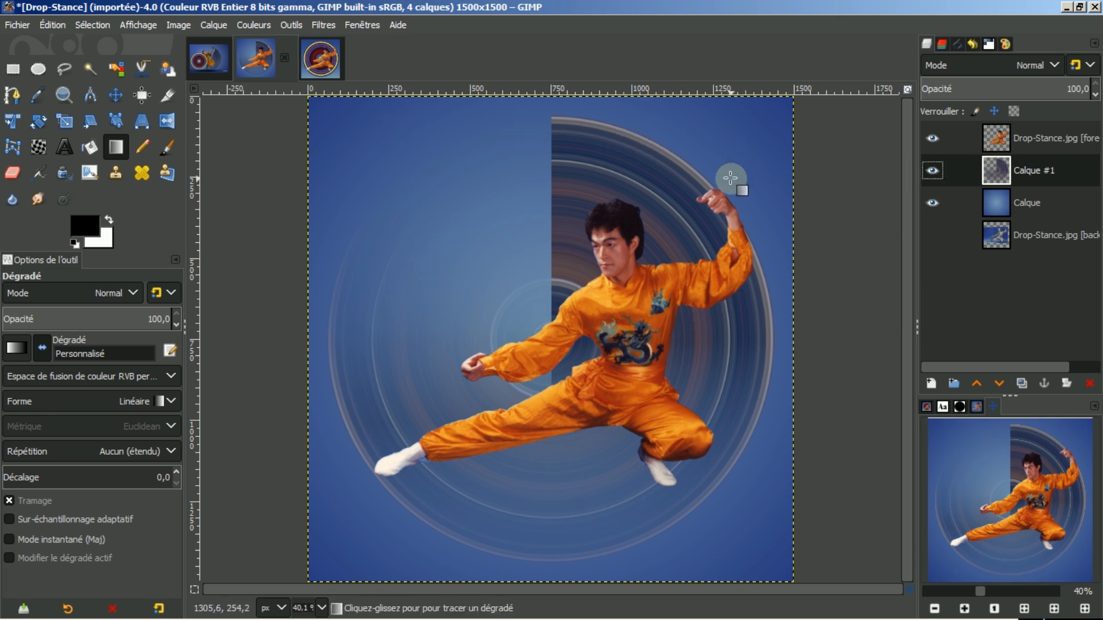
Step: Crop the rings layer to its content and rotate it 59,29° around centre 750, 750 so its hard edge meets the fighter's raised arm
click(214, 26)
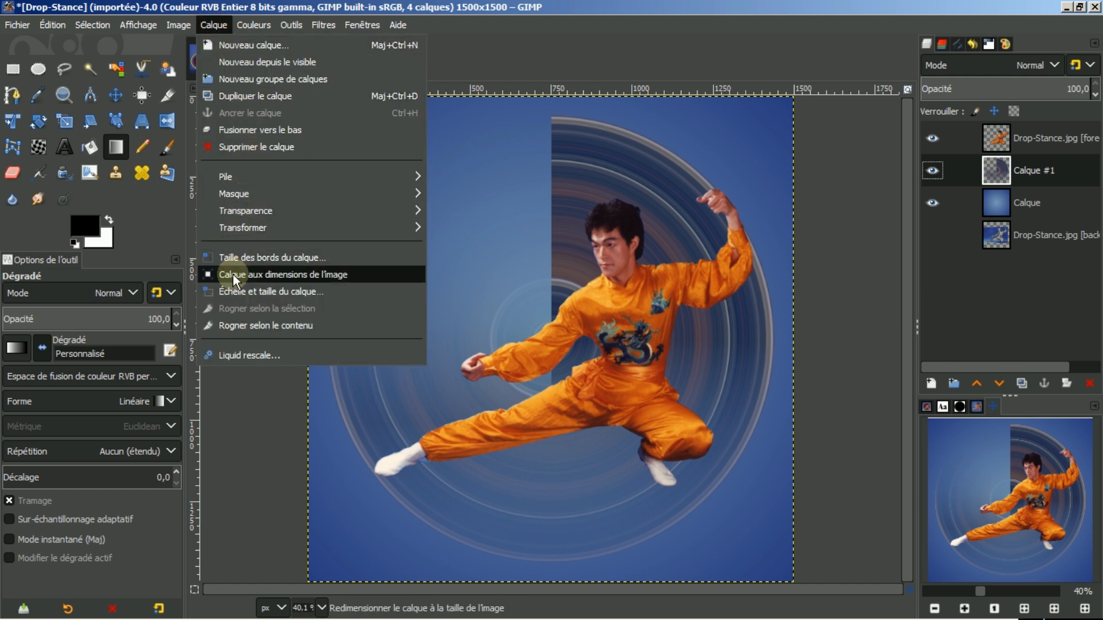
click(221, 325)
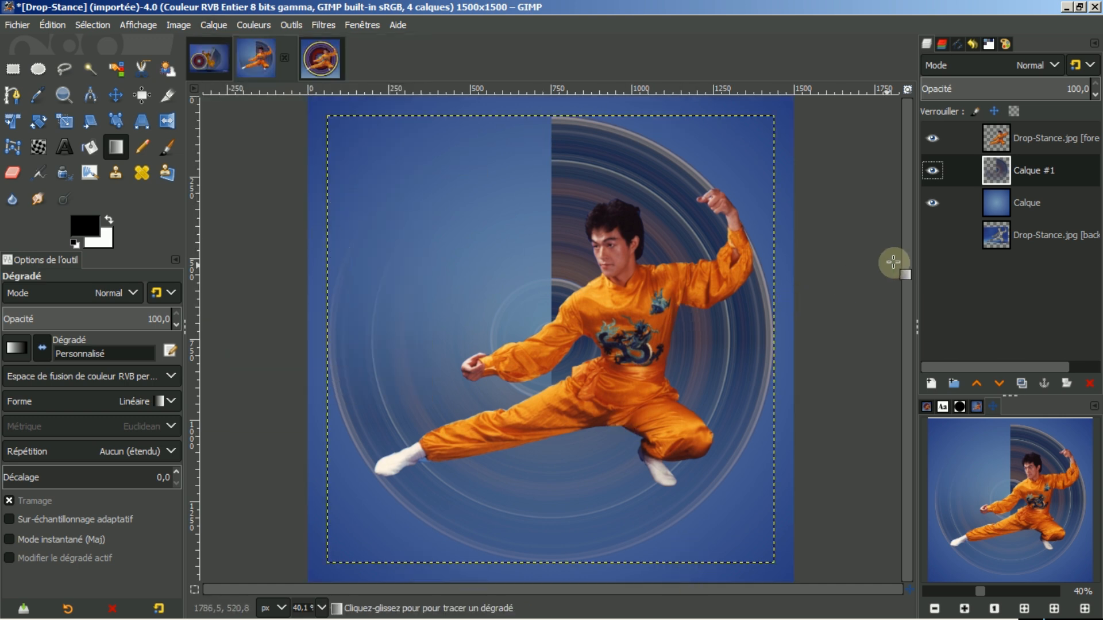
click(40, 120)
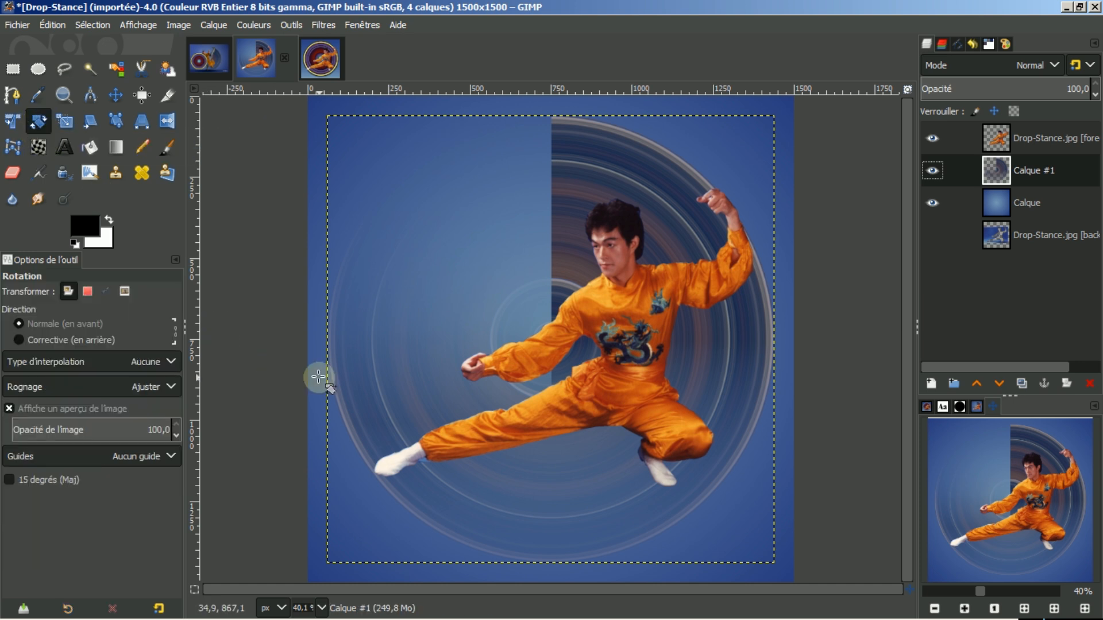
click(490, 286)
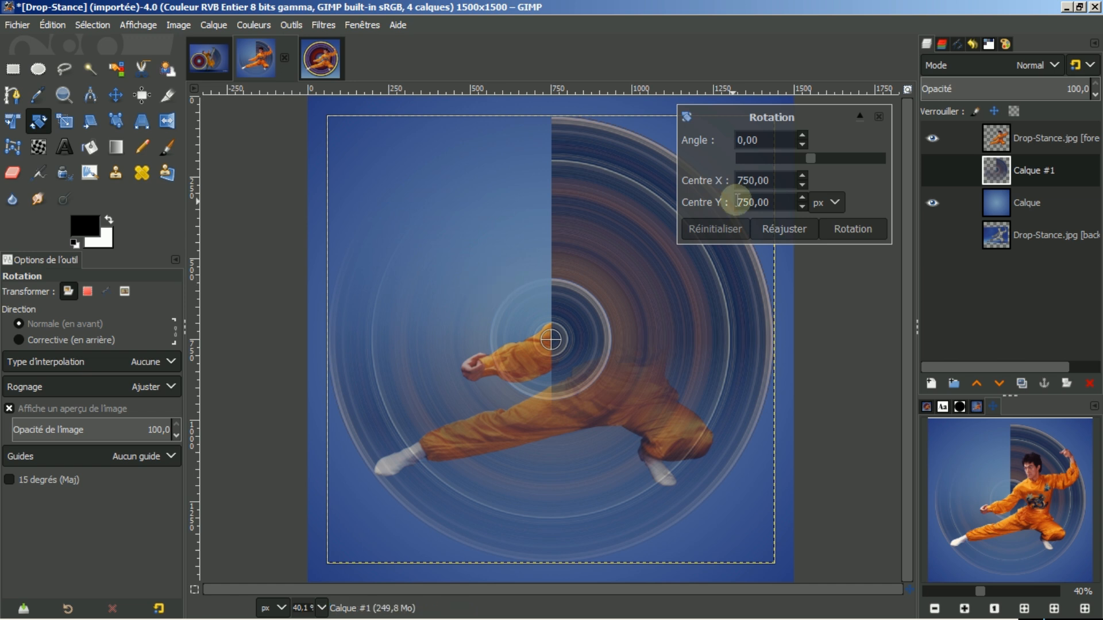
click(862, 115)
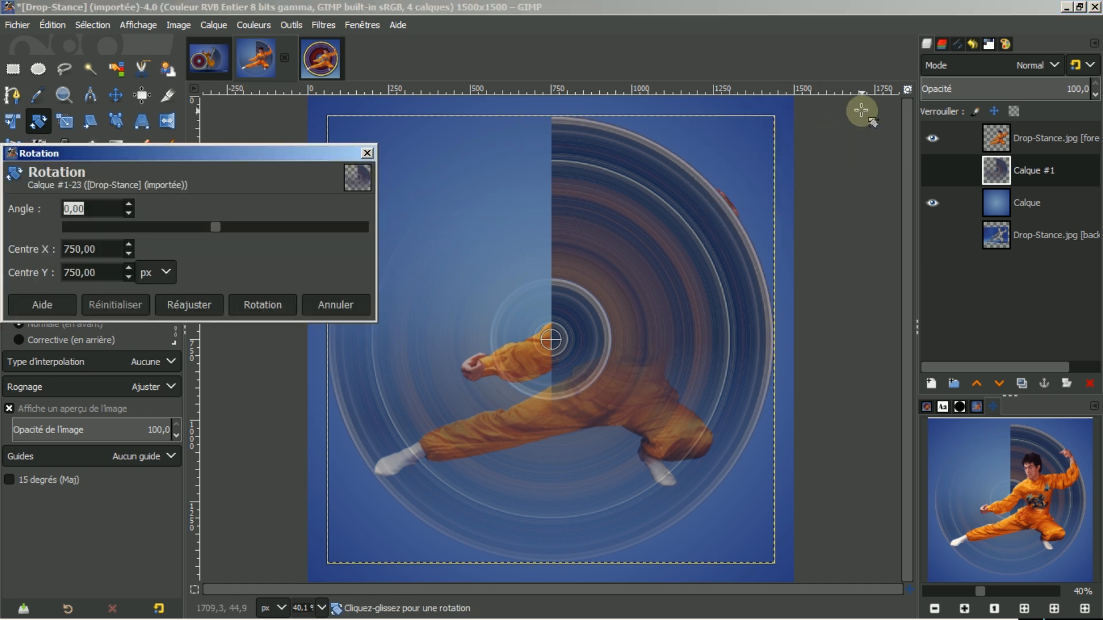
drag(608, 171, 714, 303)
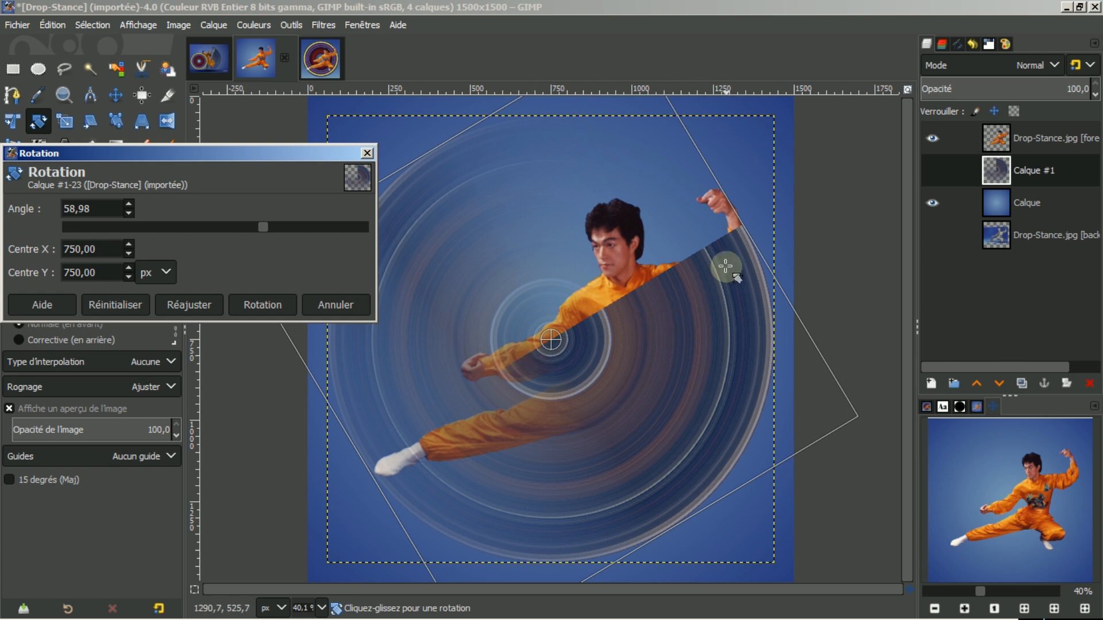
drag(736, 240, 737, 239)
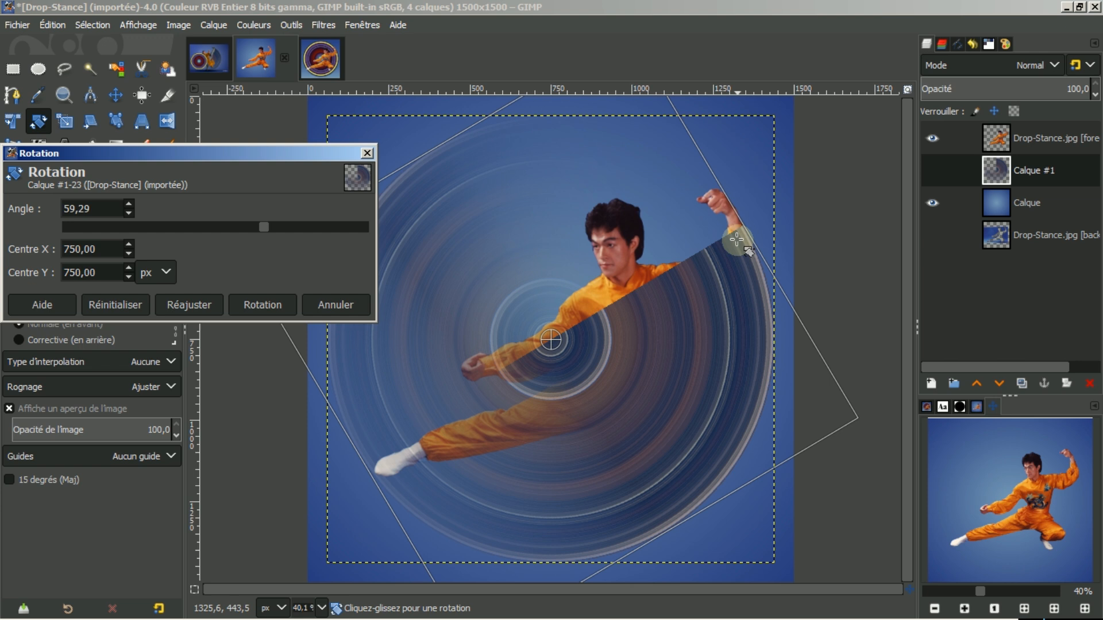
click(263, 305)
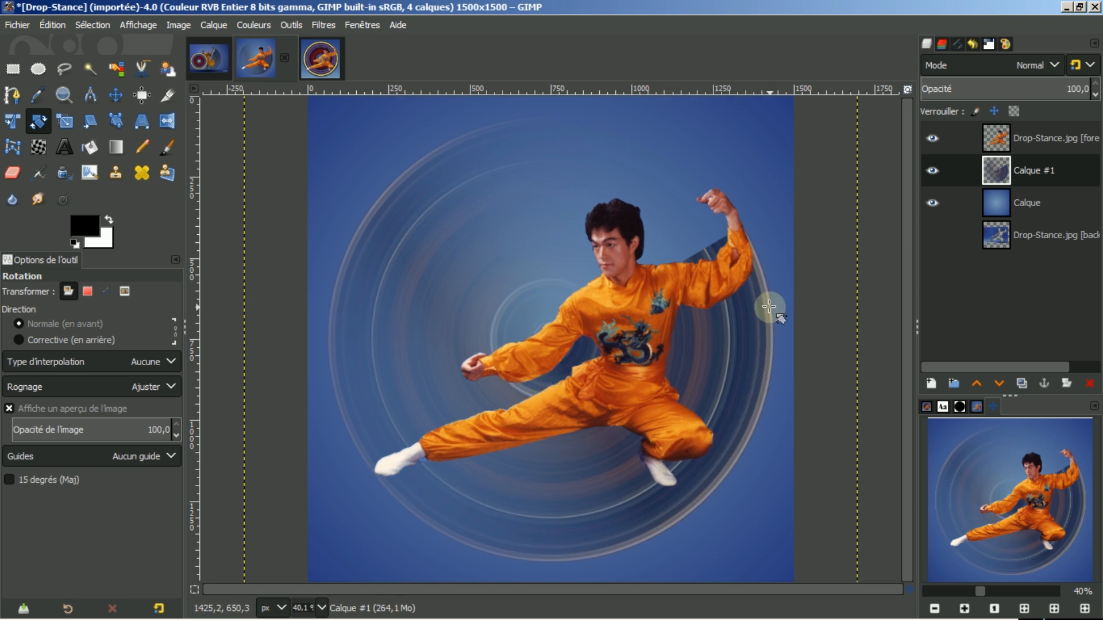
Step: Rotate the rings layer about 7,39° further around centre 750, 750 so its hard edge lines up with the raised arm
drag(573, 283, 581, 285)
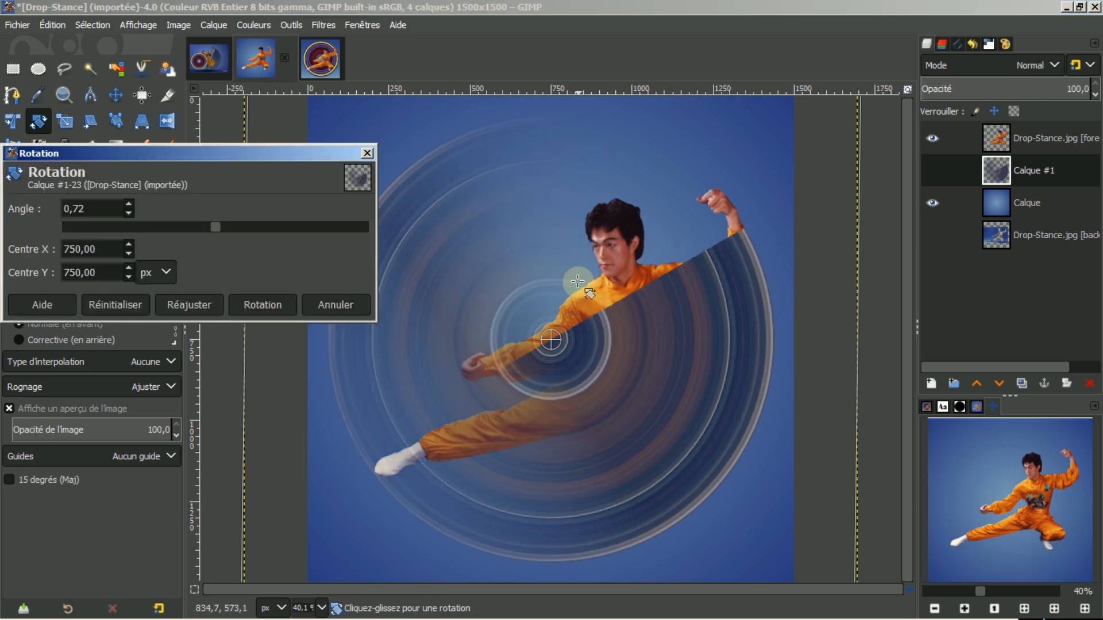
drag(686, 291, 693, 311)
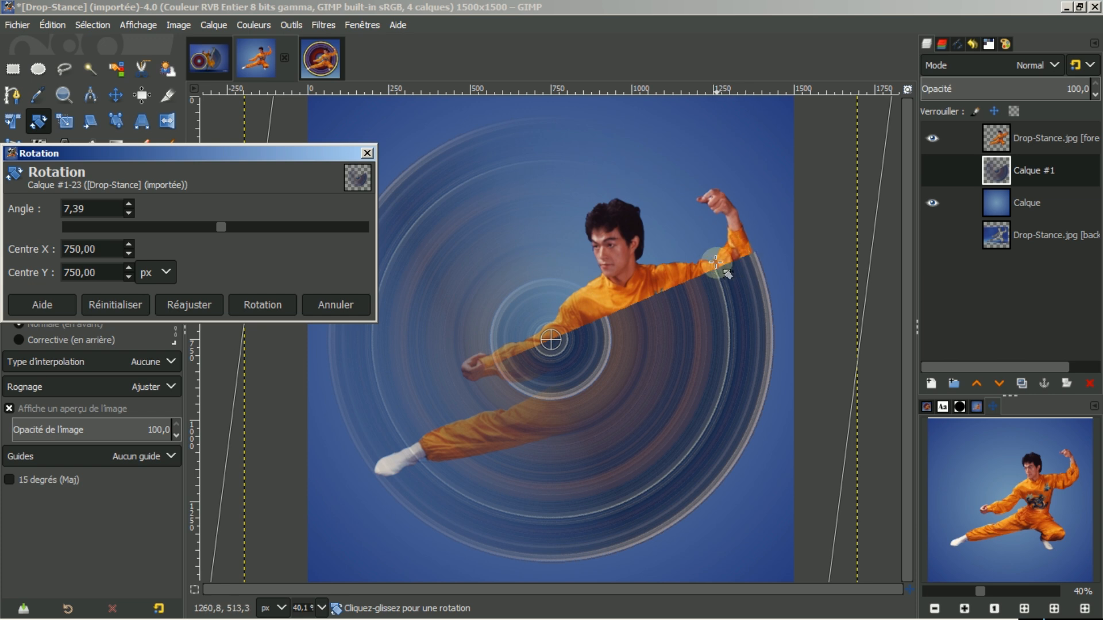
click(262, 306)
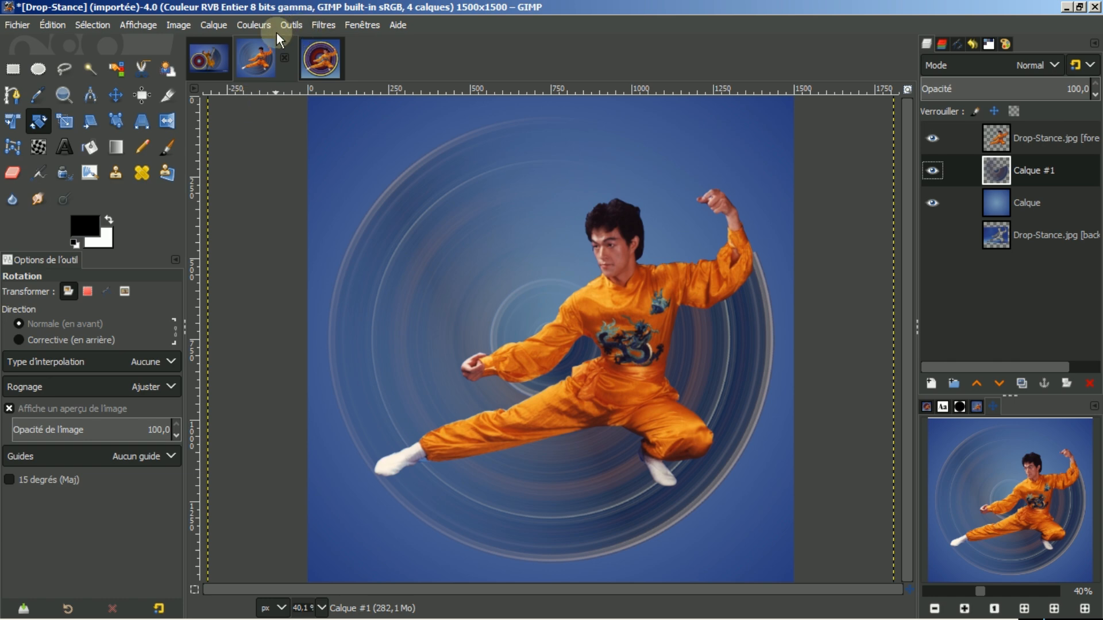
Step: Adjust the rings layer's levels with white input 171 and gamma 0,71, and compare the disc with the Kung KracKen image
click(241, 28)
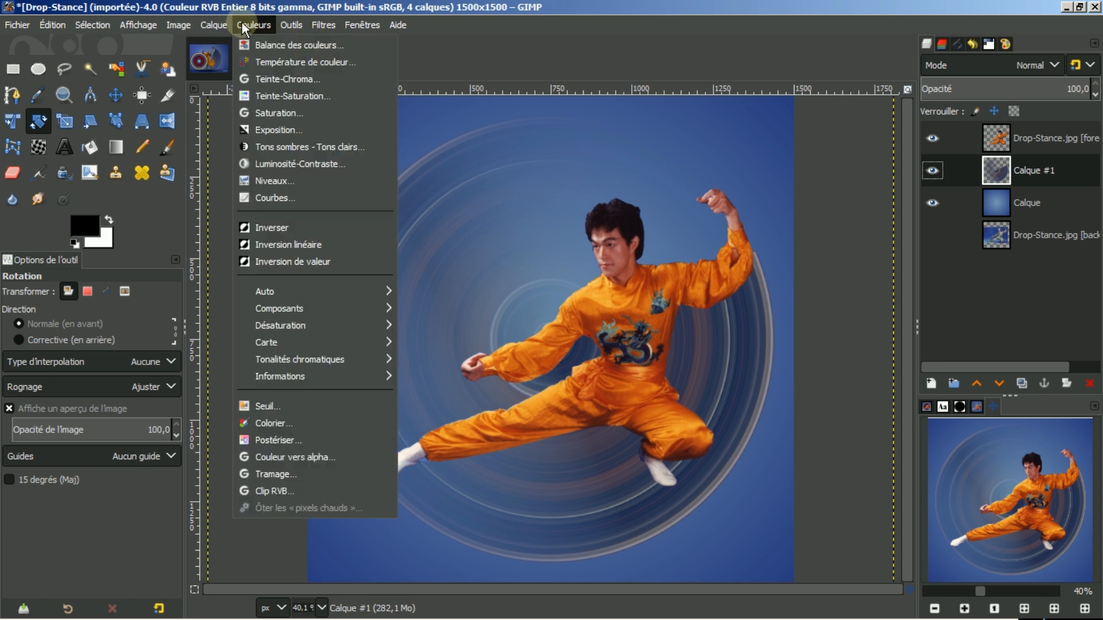
click(262, 183)
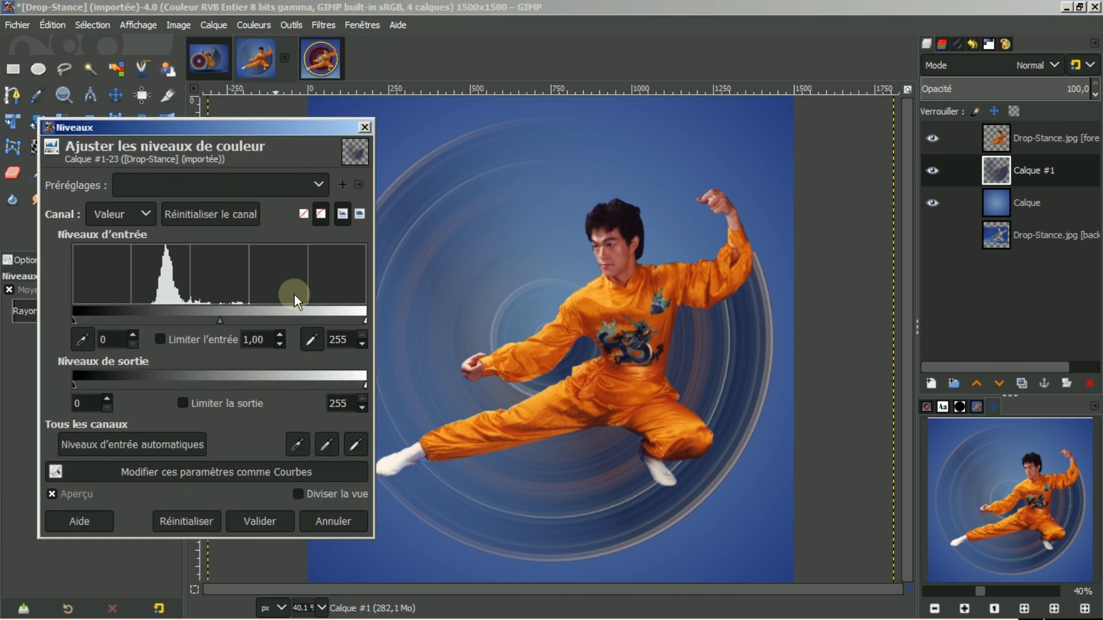
drag(366, 321, 270, 319)
drag(170, 319, 185, 321)
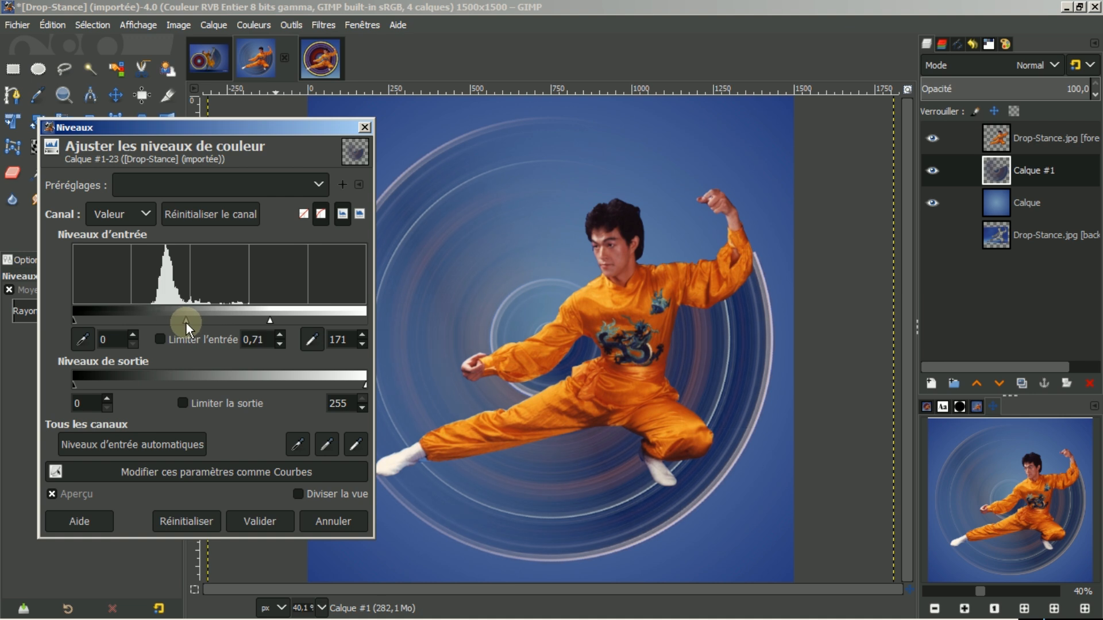
click(250, 517)
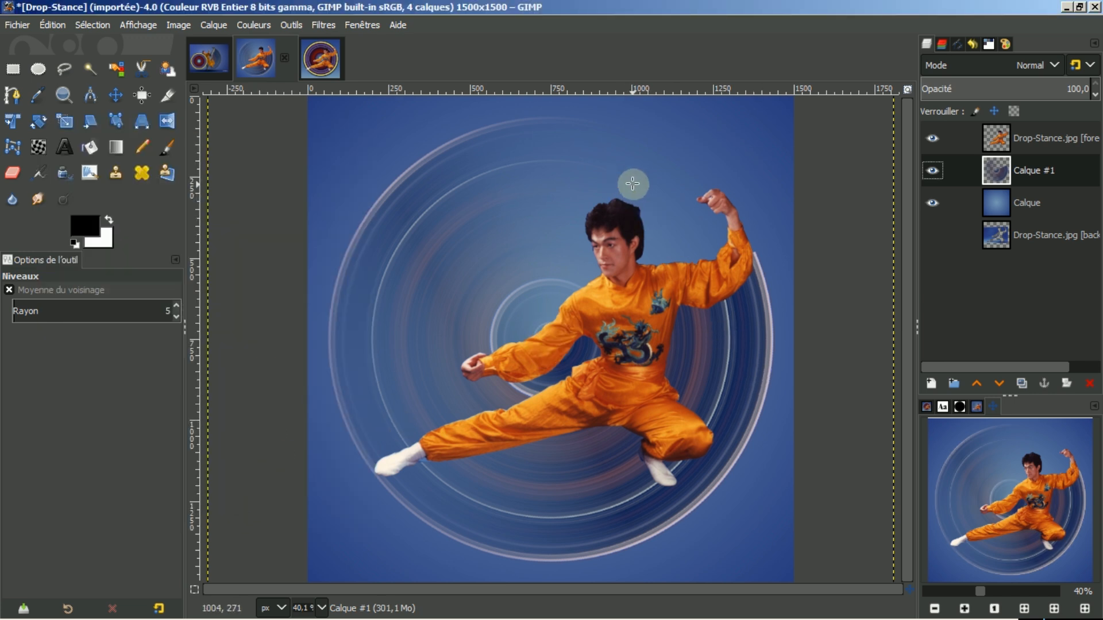
click(208, 63)
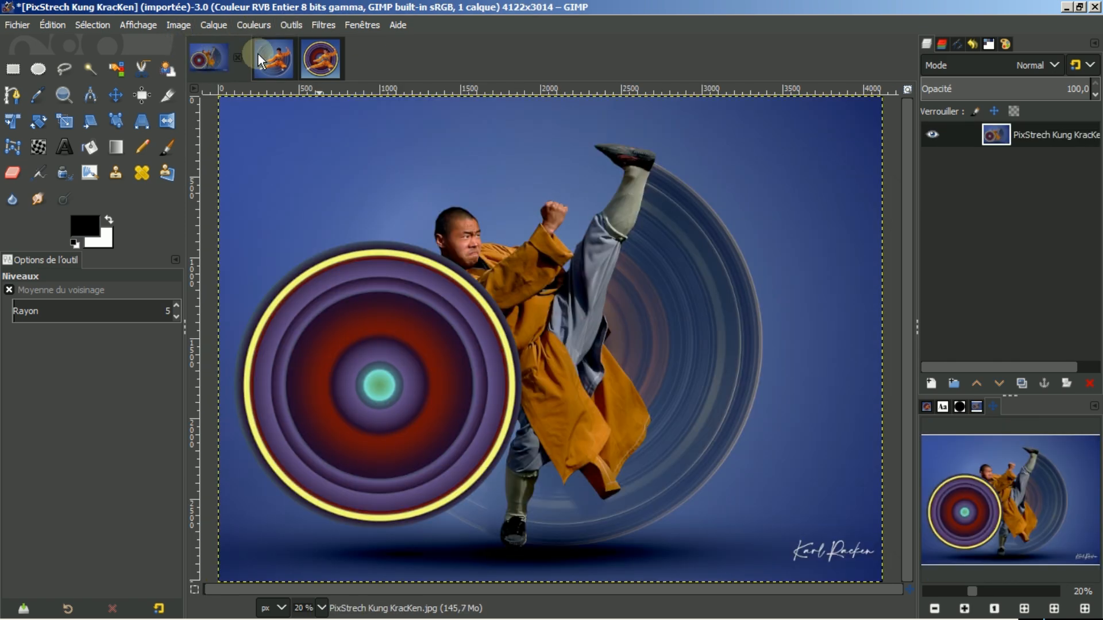
click(275, 69)
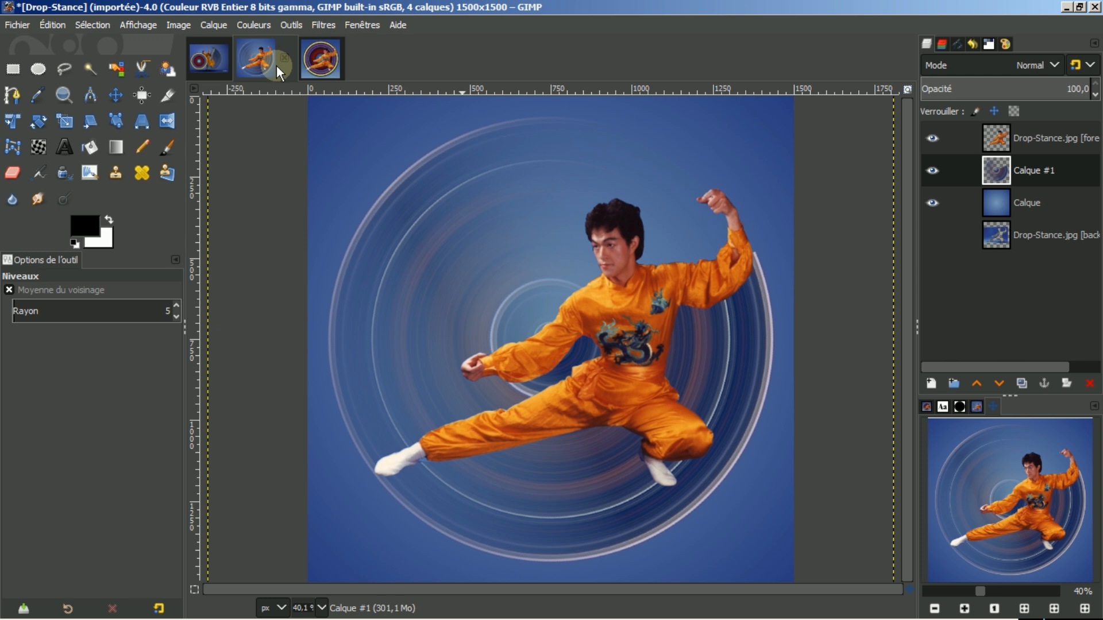
Step: Open chinese-39774_640.png from the recently used images and copy its Chinese characters
click(926, 407)
scroll(977, 465, down, 3)
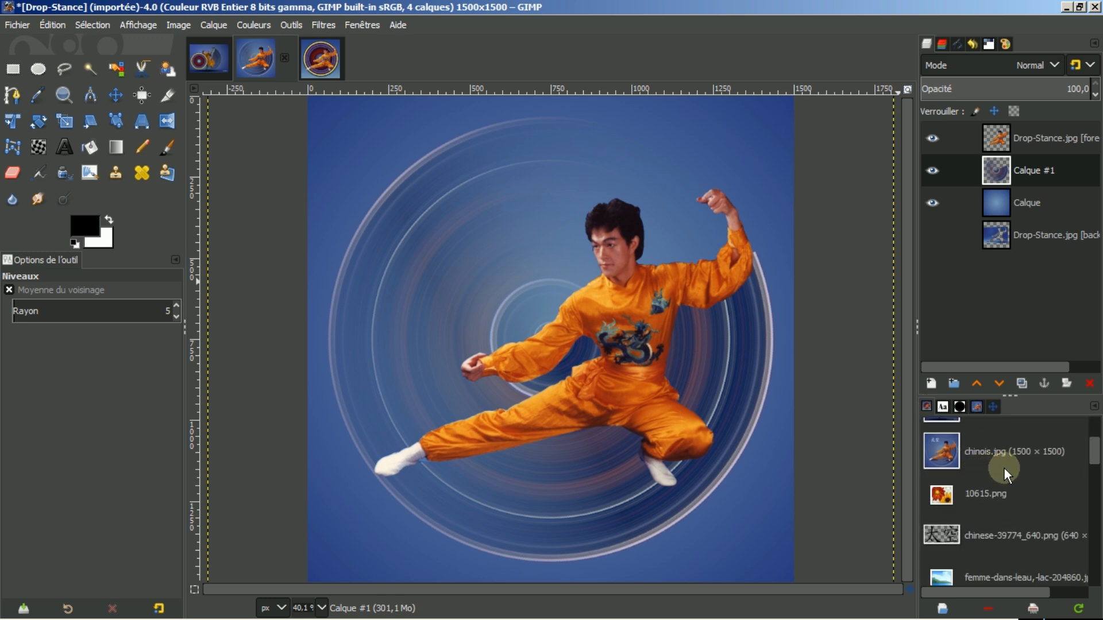
click(975, 537)
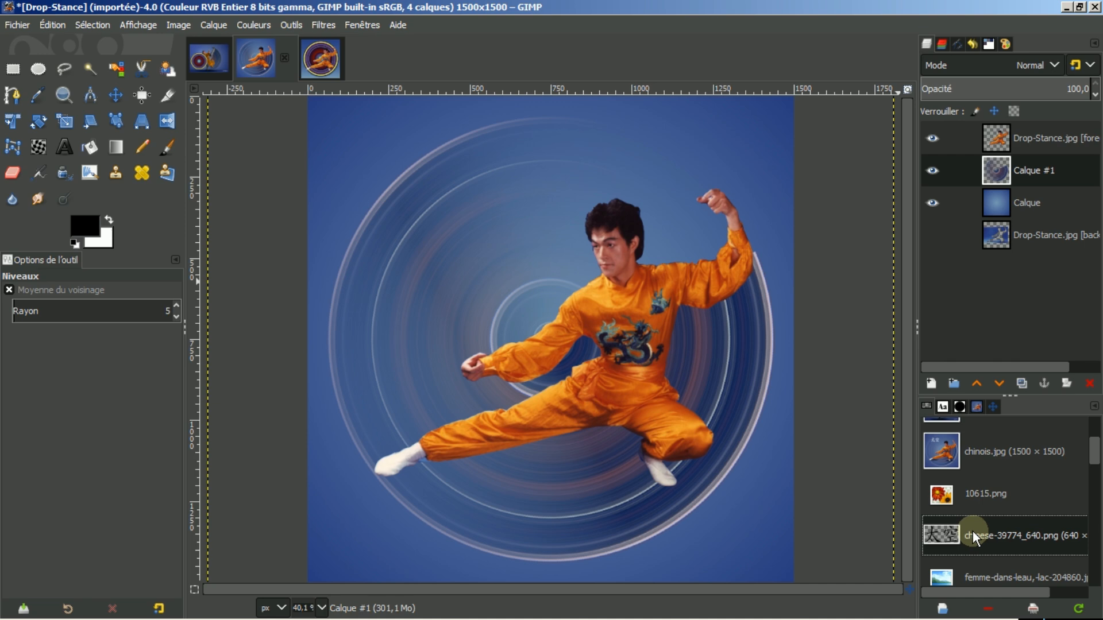
drag(975, 537, 866, 257)
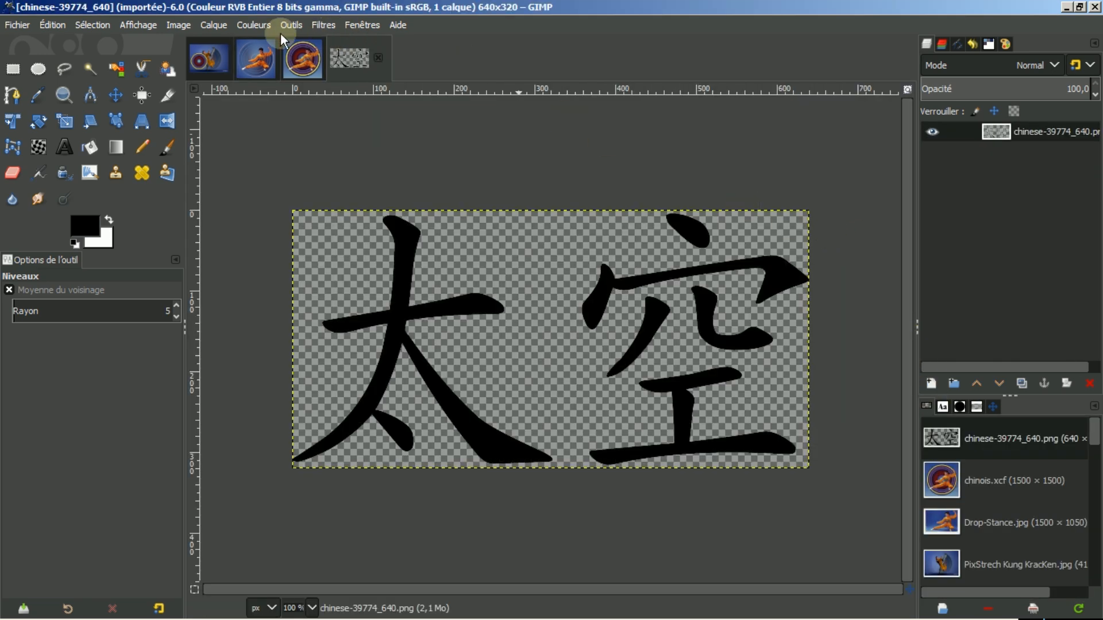
click(52, 25)
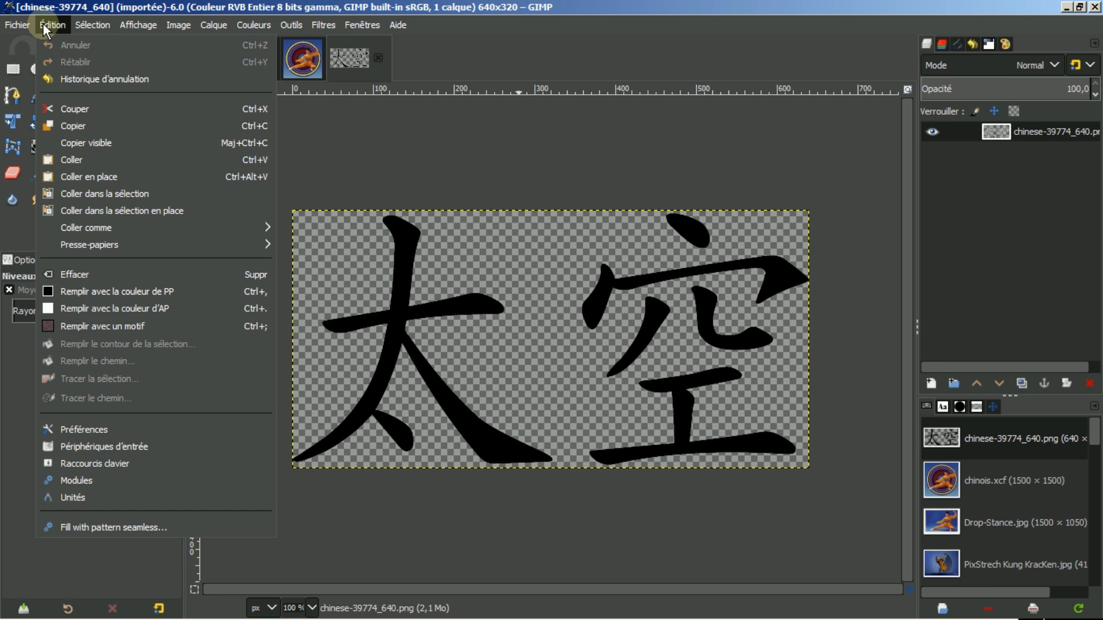
click(75, 126)
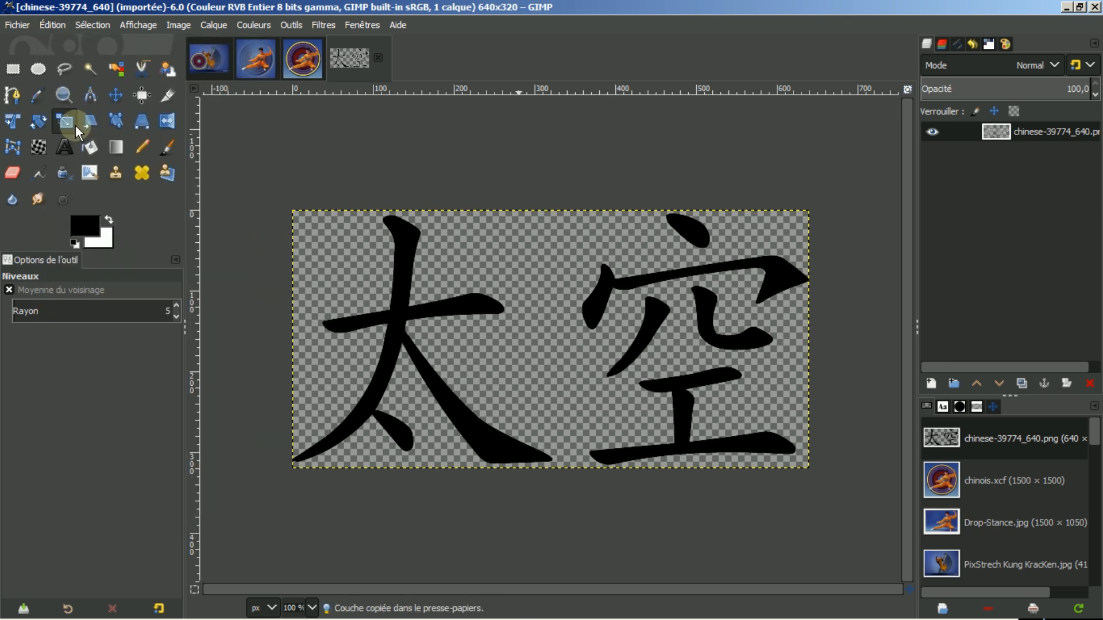
Step: Paste the characters into the Drop-Stance image as a new layer above the rings and move them up beside the fighter's head
click(255, 57)
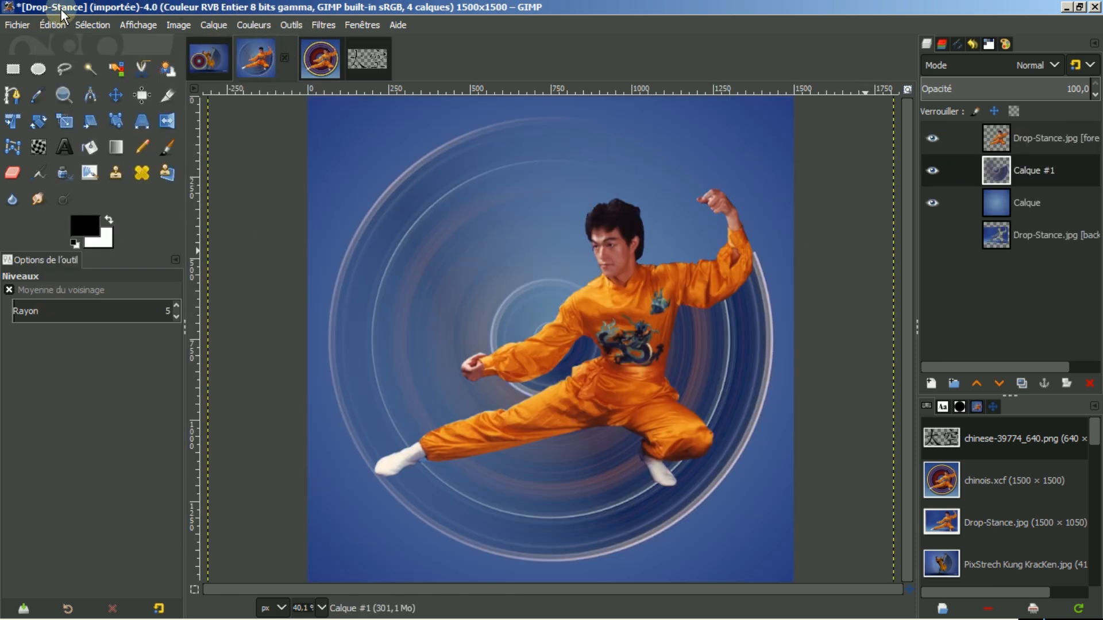
click(51, 24)
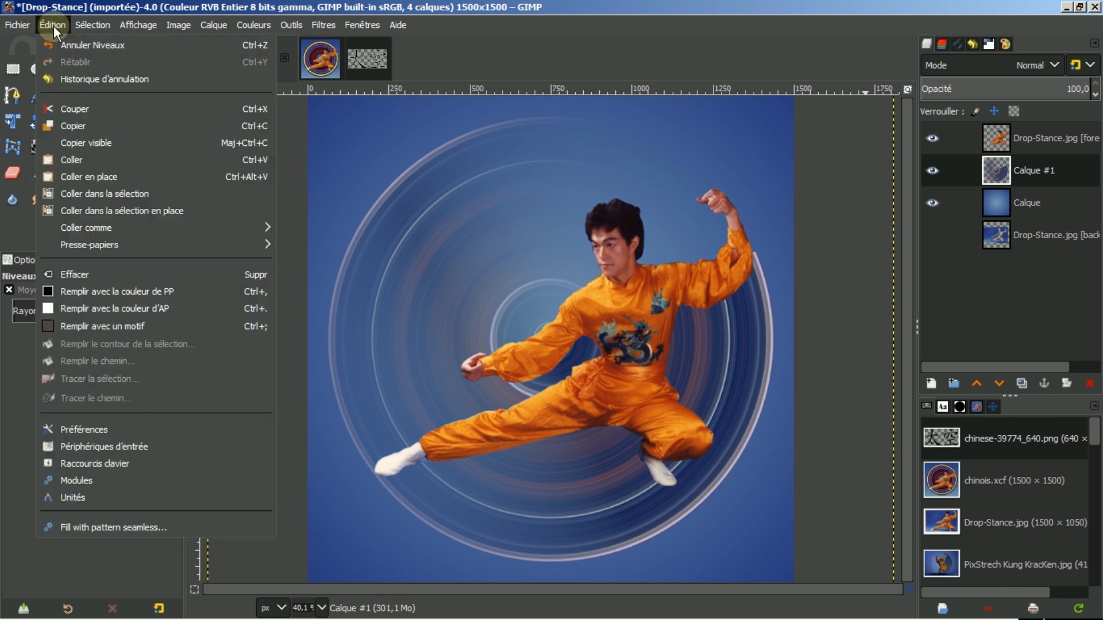
click(85, 161)
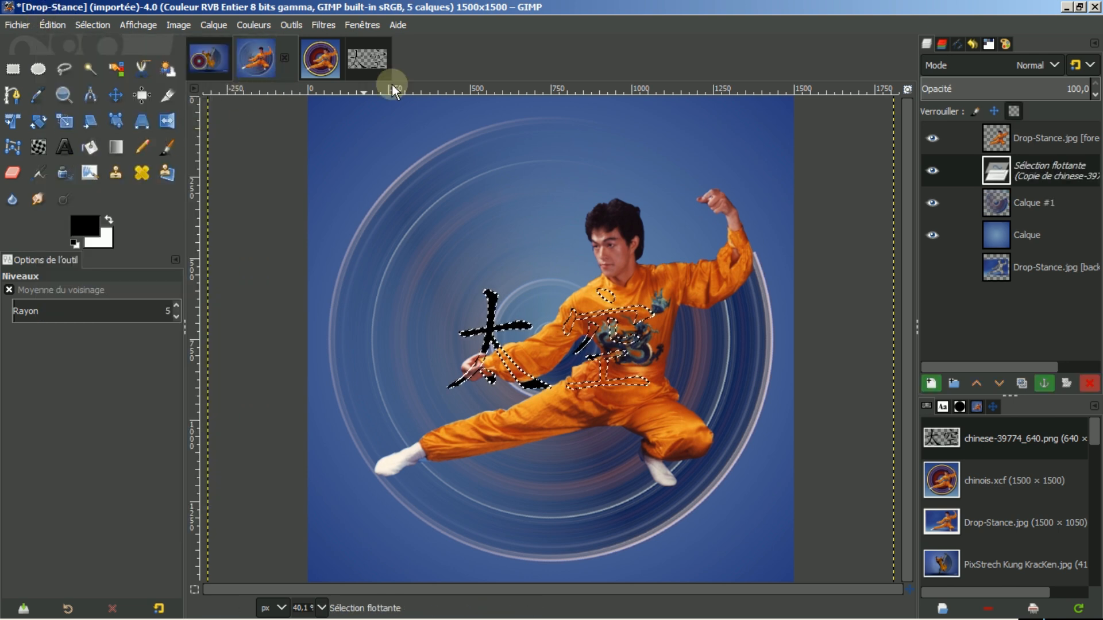
click(928, 382)
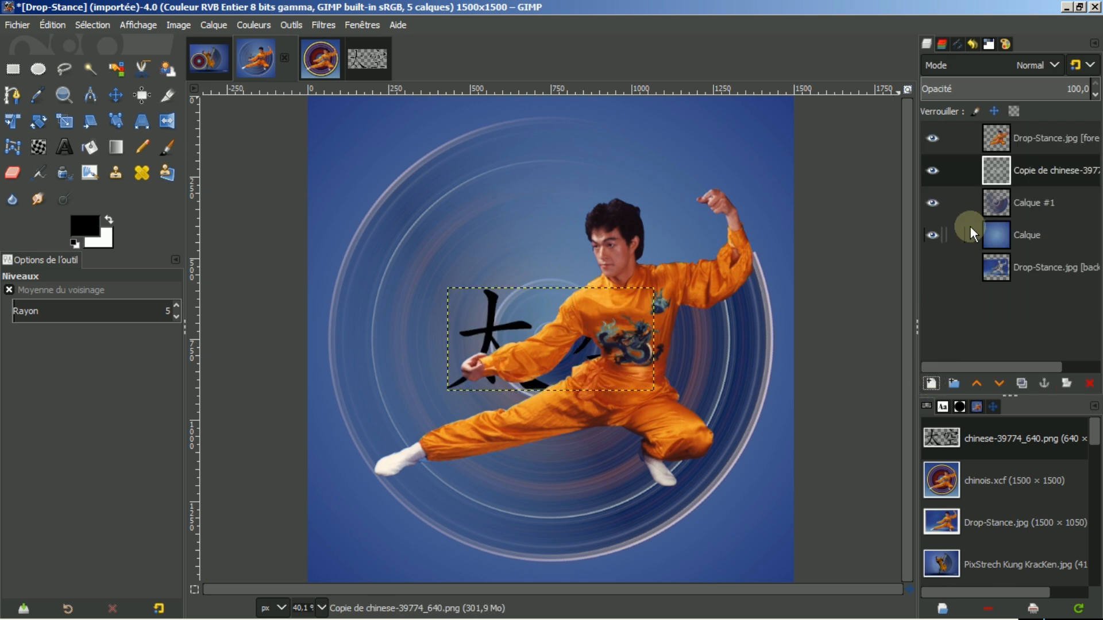
click(116, 97)
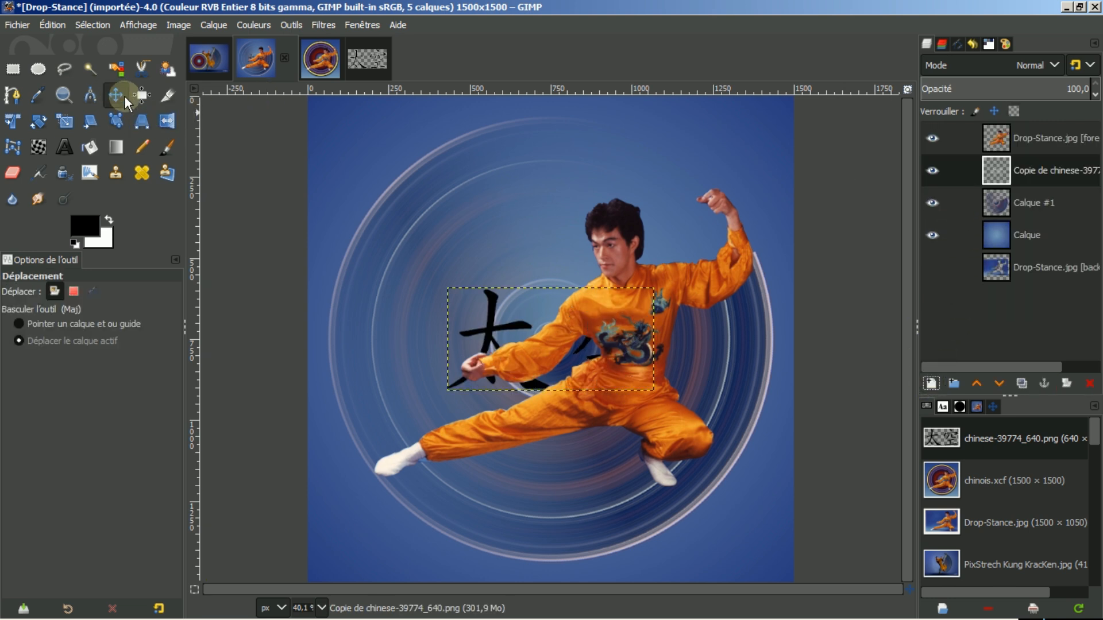
drag(508, 327, 415, 198)
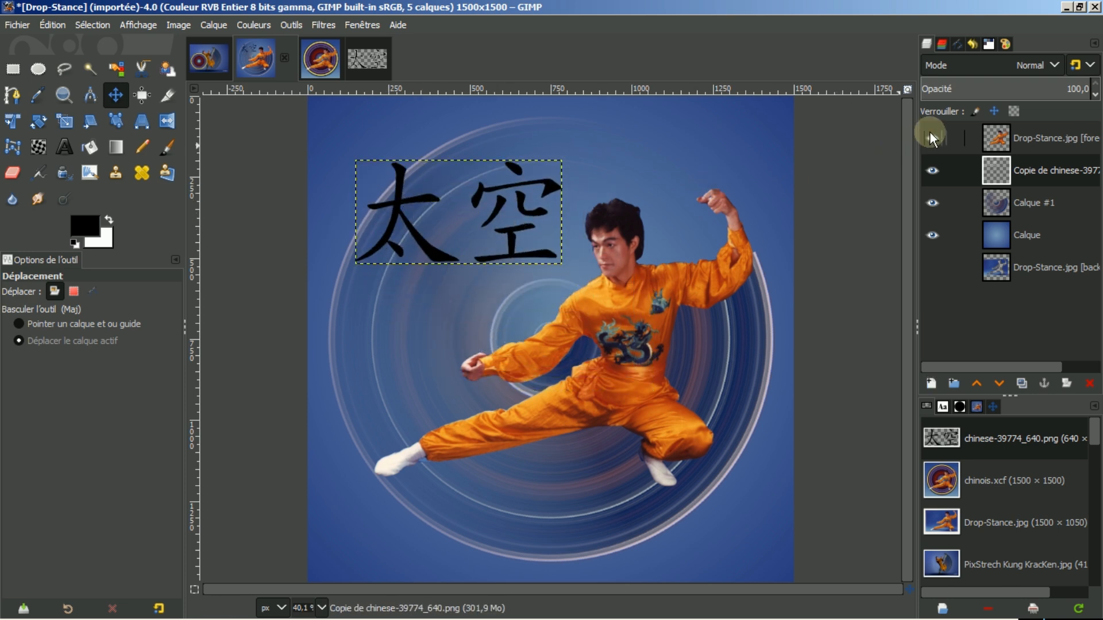
Step: Select the characters from their layer's alpha, paint them white with the 90 px Hardness 100 brush, and deselect everything
right_click(1014, 167)
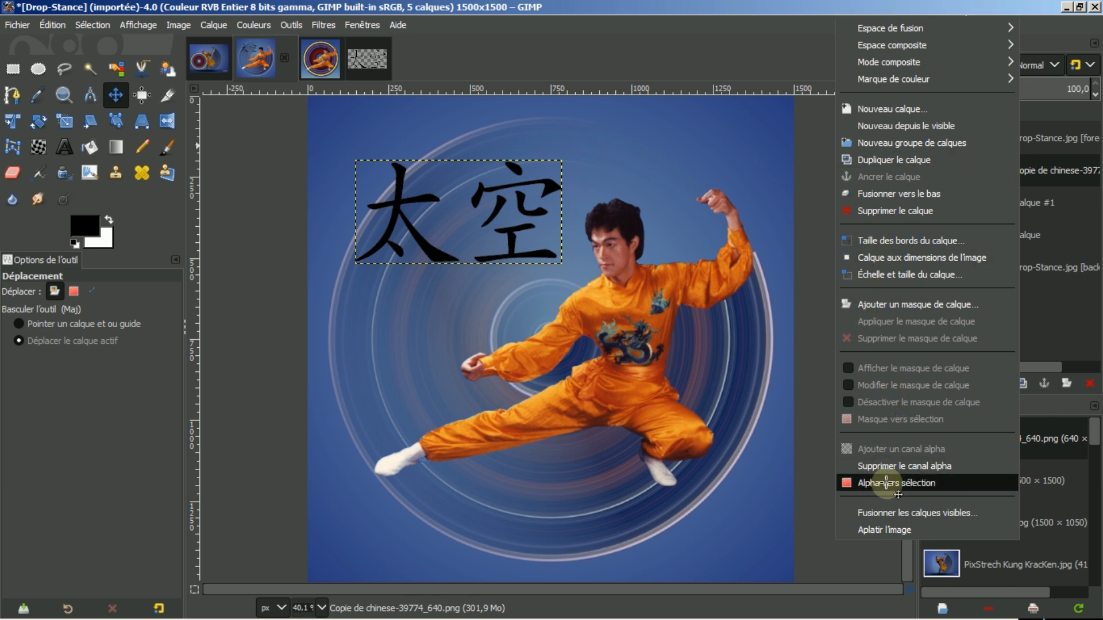
click(888, 485)
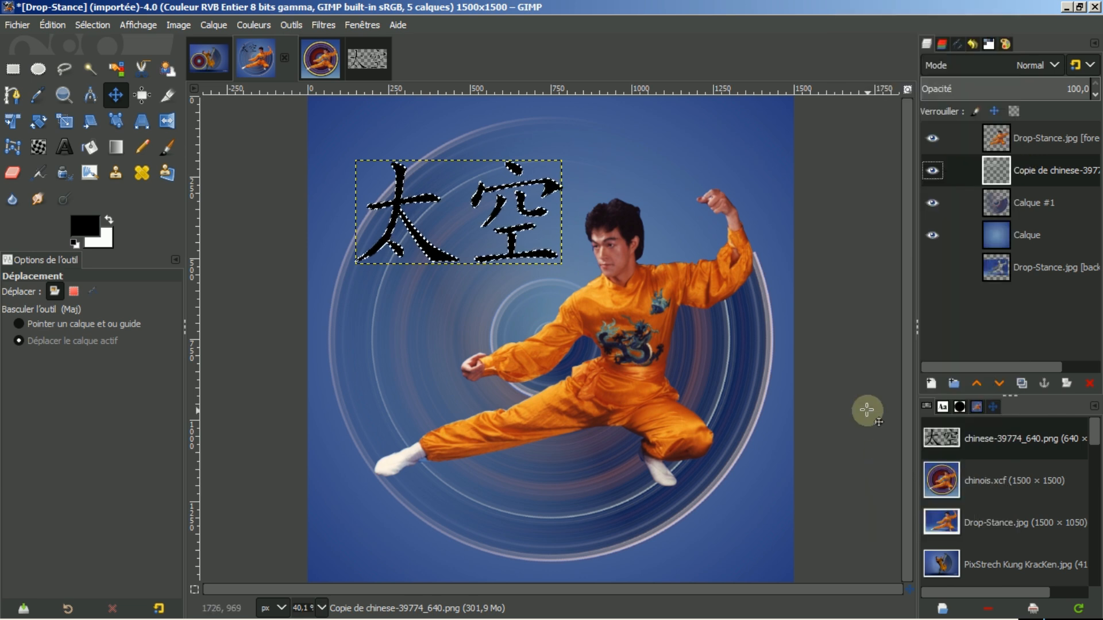
click(167, 147)
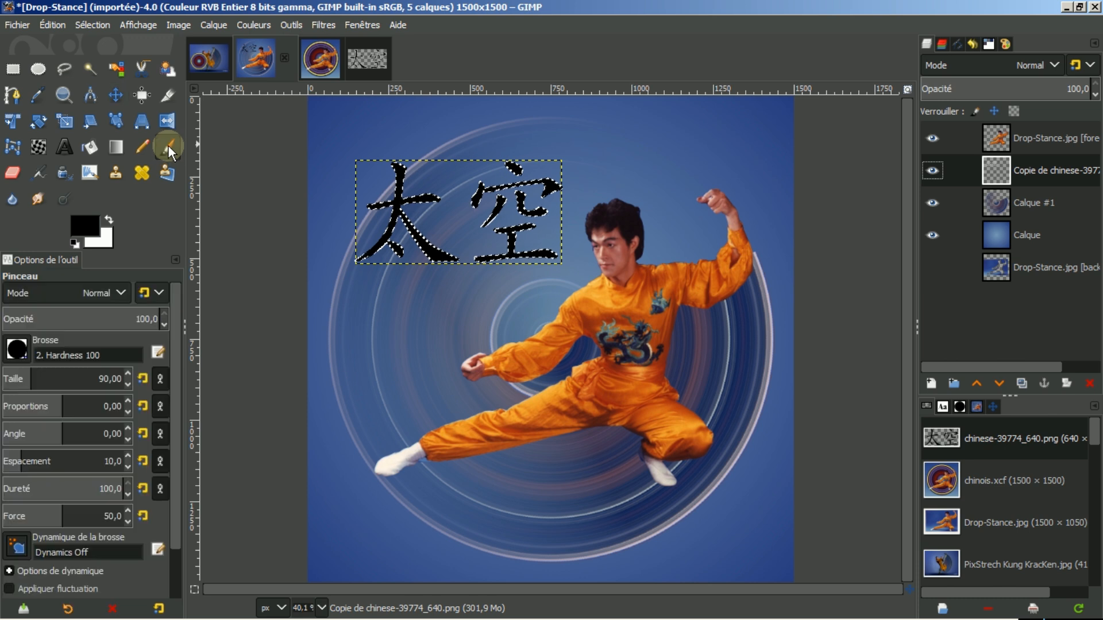
click(109, 222)
mouse_move(406, 167)
mouse_down()
mouse_move(401, 206)
mouse_move(382, 233)
mouse_move(357, 213)
mouse_move(443, 212)
mouse_move(415, 198)
mouse_move(434, 197)
mouse_move(357, 239)
mouse_move(379, 255)
mouse_move(429, 235)
mouse_move(420, 254)
mouse_move(461, 263)
mouse_move(549, 250)
mouse_move(499, 236)
mouse_move(551, 211)
mouse_move(511, 210)
mouse_move(524, 161)
mouse_move(481, 208)
mouse_move(495, 198)
mouse_move(497, 222)
mouse_move(560, 185)
mouse_up()
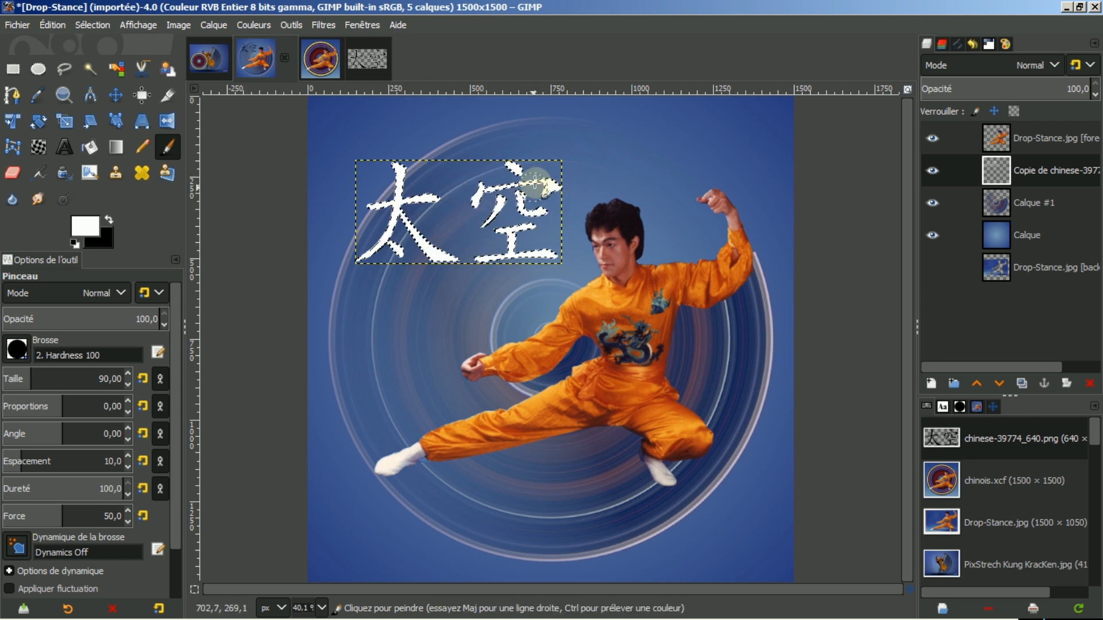
click(85, 24)
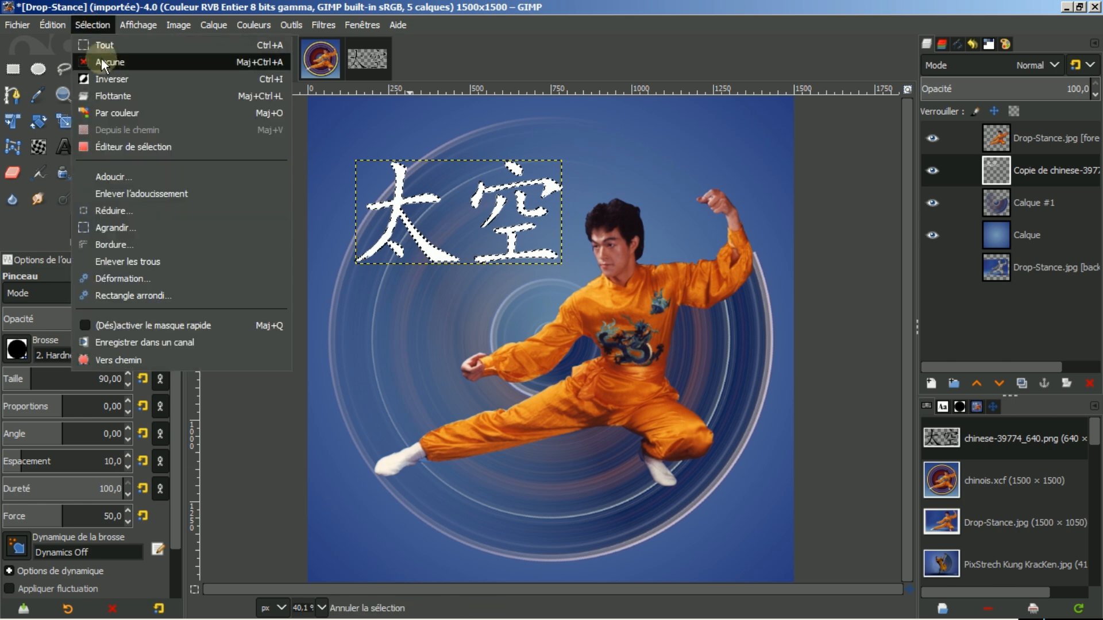
click(108, 61)
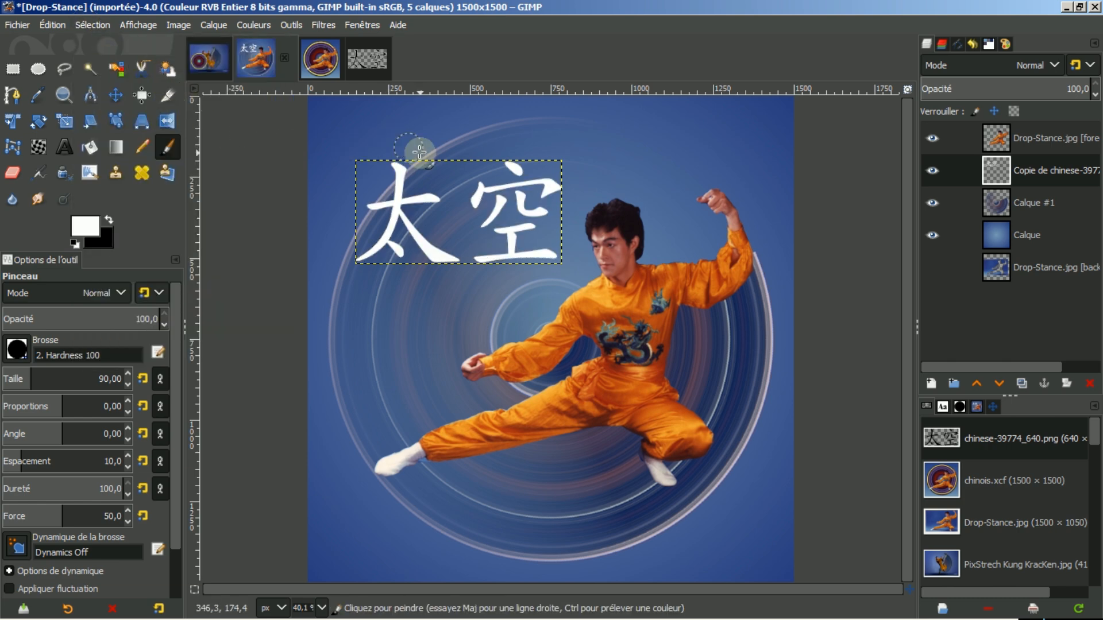
Step: Scale the characters layer to 409 x 204 px and move it slightly up and right within the disc's upper-left area
click(63, 121)
click(414, 209)
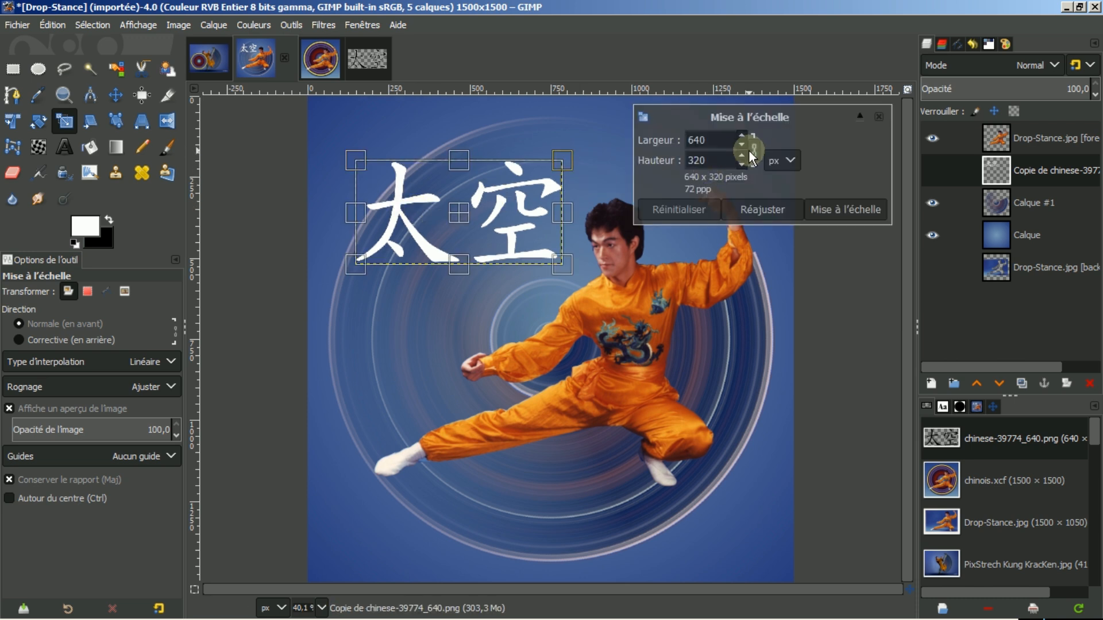
drag(571, 163, 479, 185)
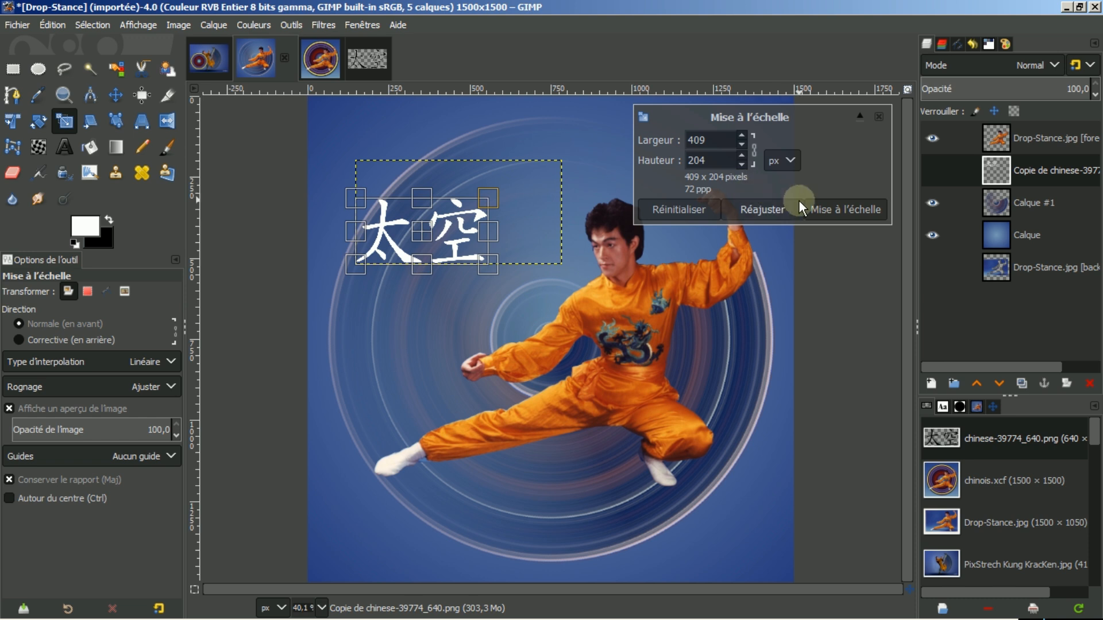
click(814, 210)
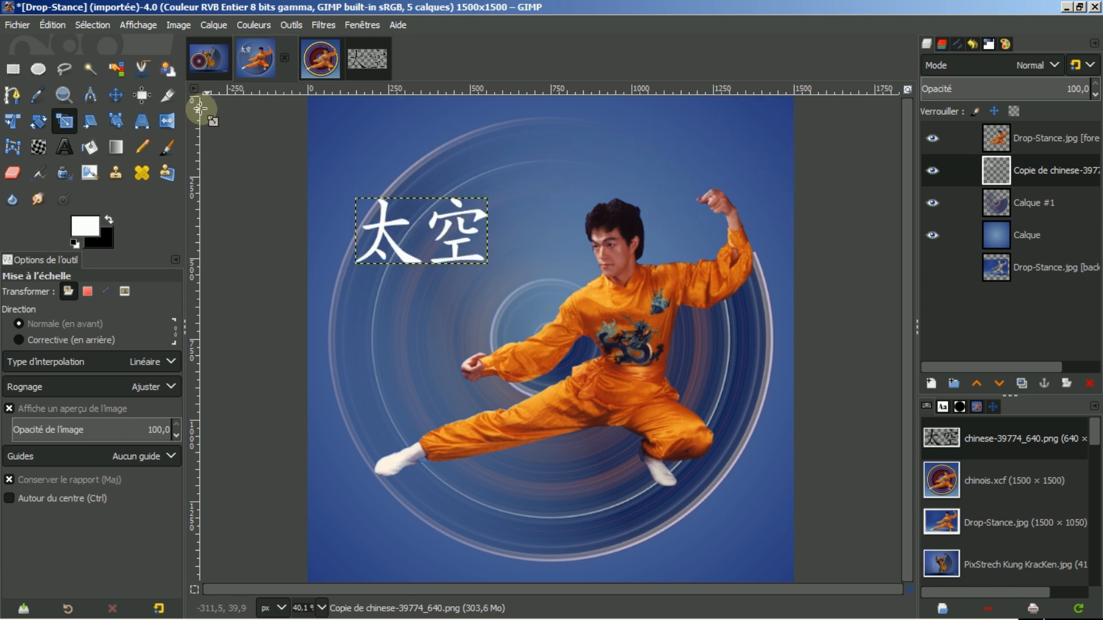
click(115, 95)
drag(410, 225, 450, 191)
Step: Select the blue gradient background layer and compare the composition with the Kung KracKen image
click(1022, 267)
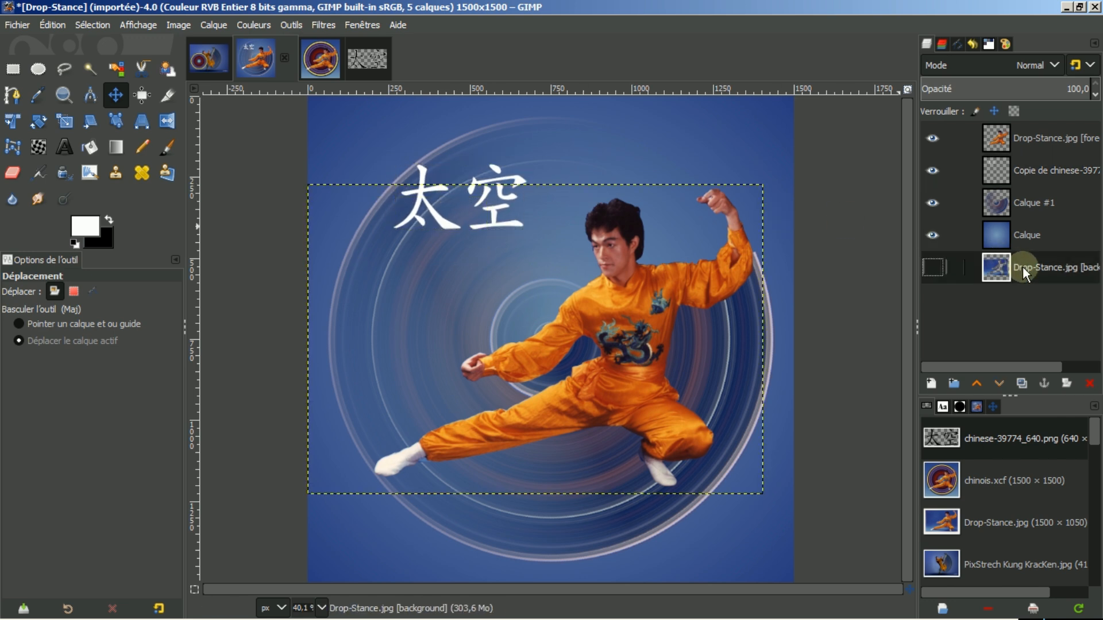
click(1045, 236)
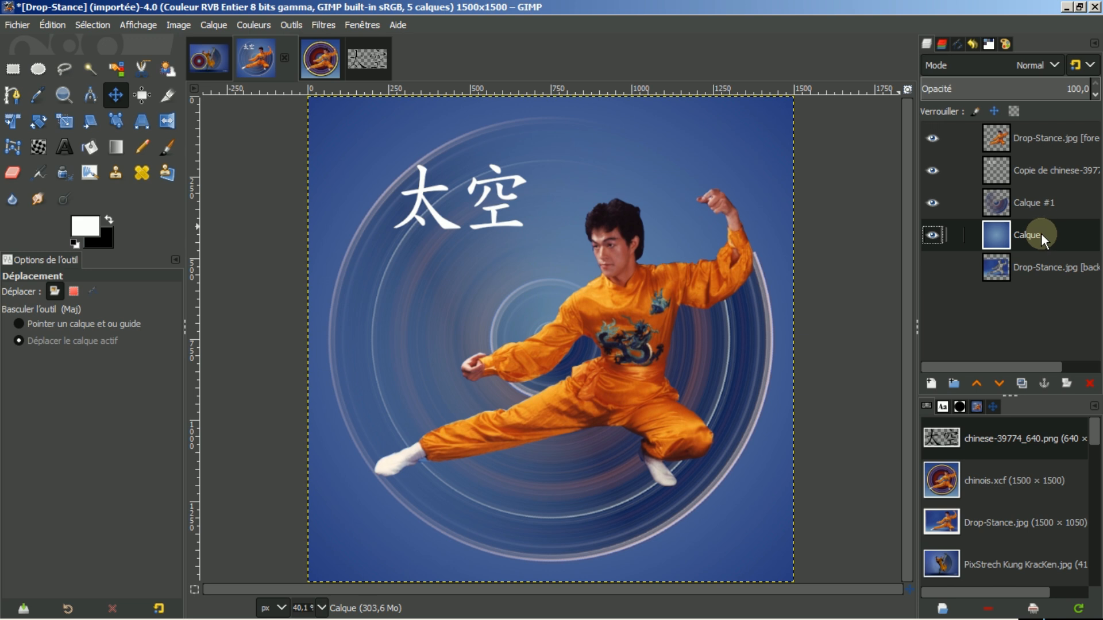
click(193, 58)
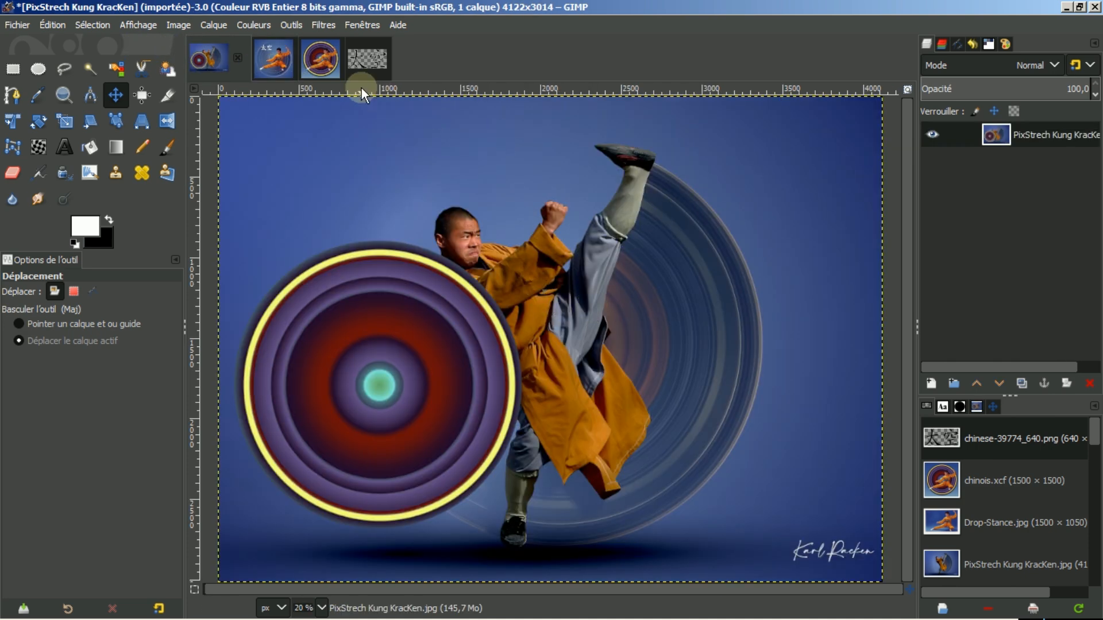
click(273, 59)
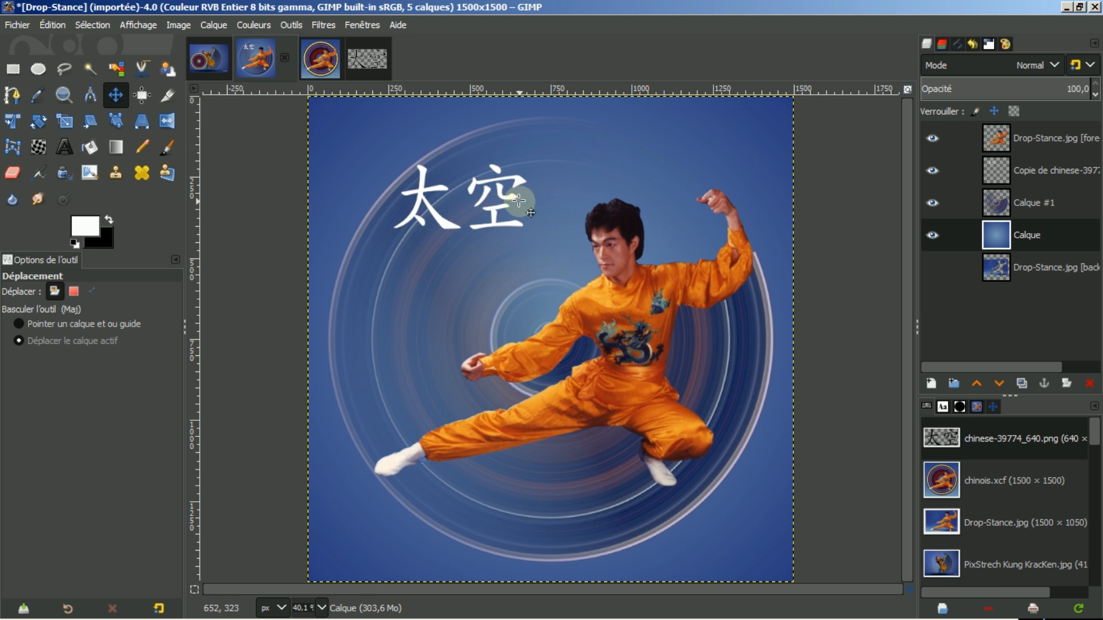